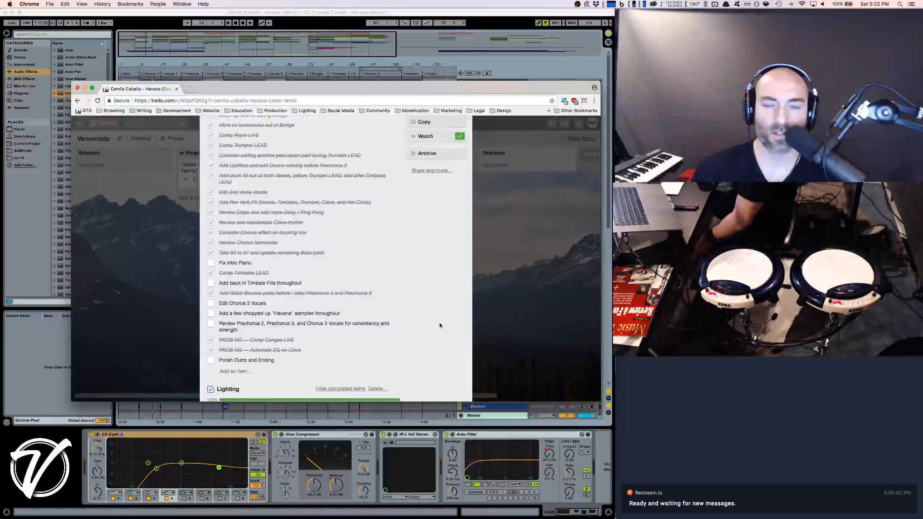
Review the remaining items on the Trello remix checklist and switch back to the Ableton Live arrangement
{"action": "left_click", "coordinate": [341, 24]}
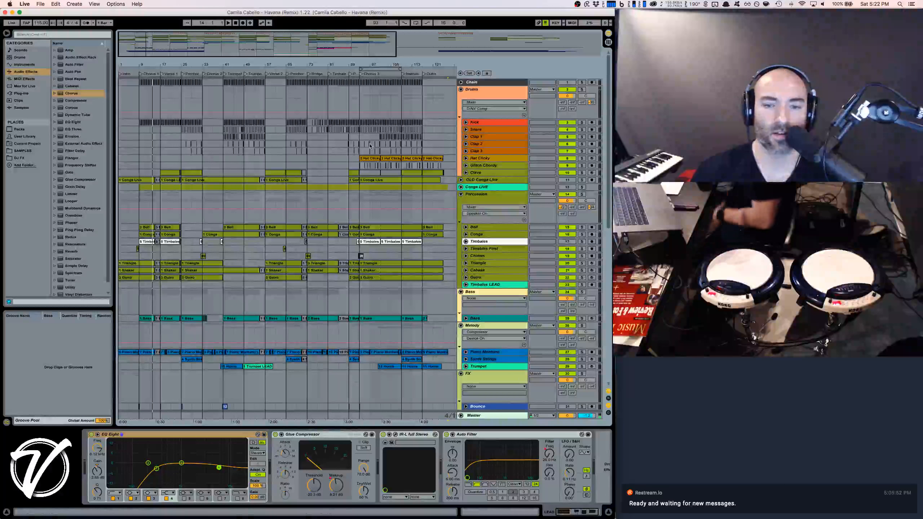
{"action": "key", "text": "super+Tab"}
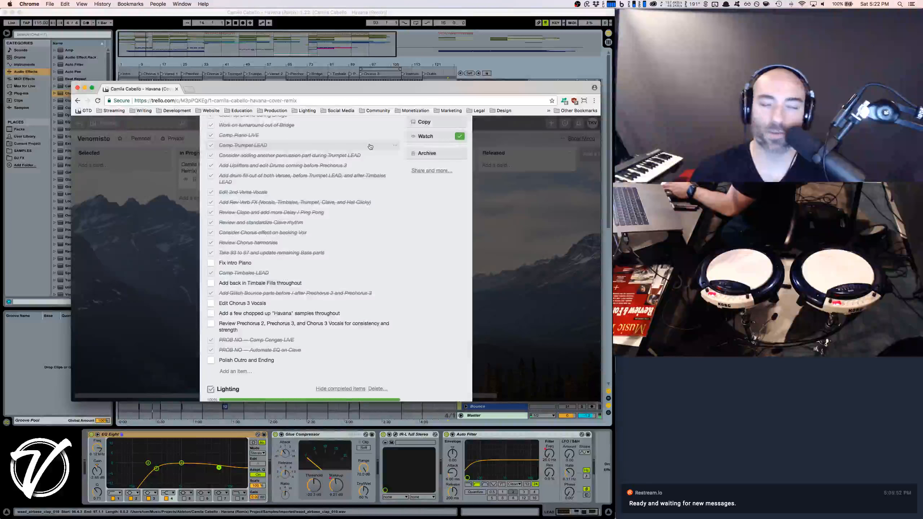
{"action": "key", "text": "super+Tab"}
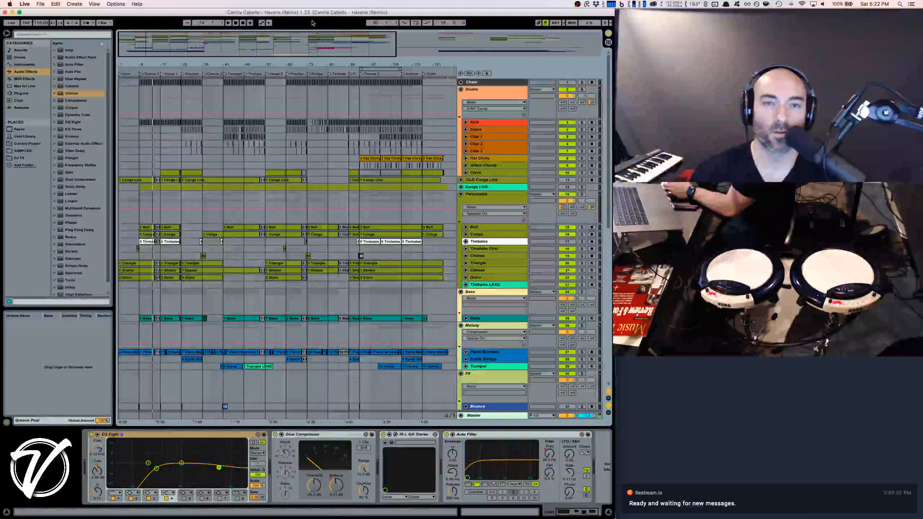
{"action": "mouse_move", "coordinate": [280, 65]}
{"action": "left_mouse_down"}
{"action": "mouse_move", "coordinate": [280, 54]}
{"action": "mouse_move", "coordinate": [280, 62]}
{"action": "left_mouse_up"}
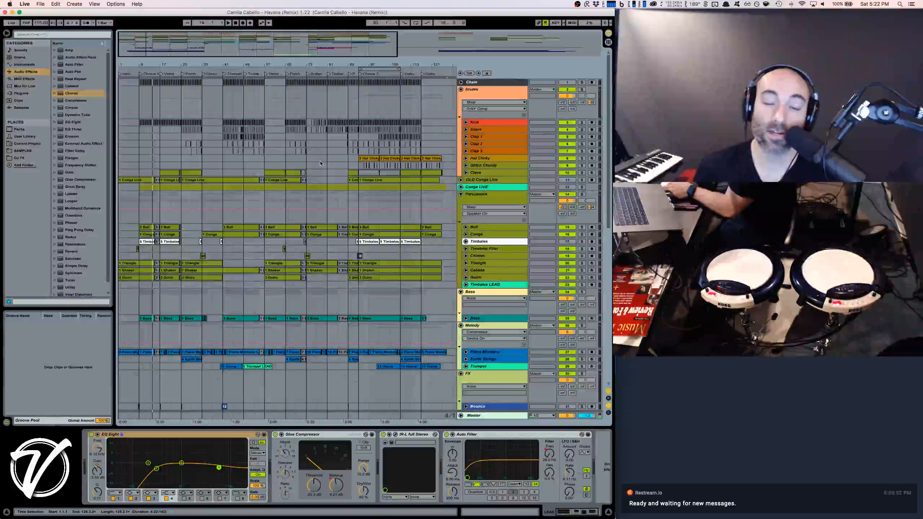
Fold the Timbales LEAD Rev Verb track and play the arrangement from 1.1.1
{"action": "scroll", "coordinate": [320, 163], "scroll_direction": "down", "scroll_amount": 10}
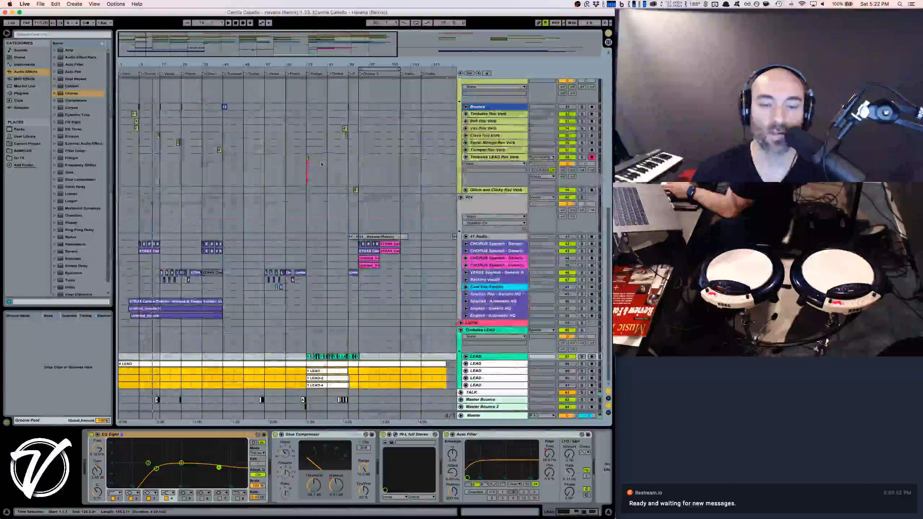
{"action": "left_click", "coordinate": [122, 374]}
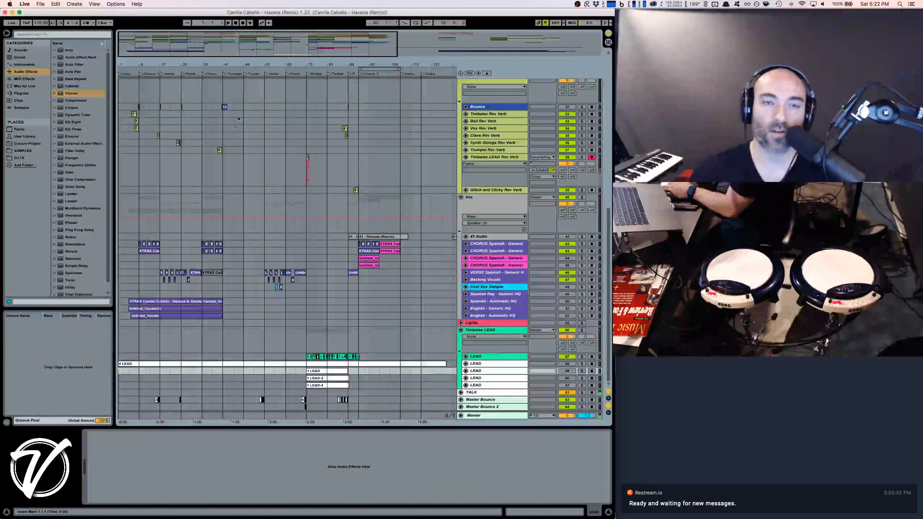
{"action": "left_click", "coordinate": [465, 157]}
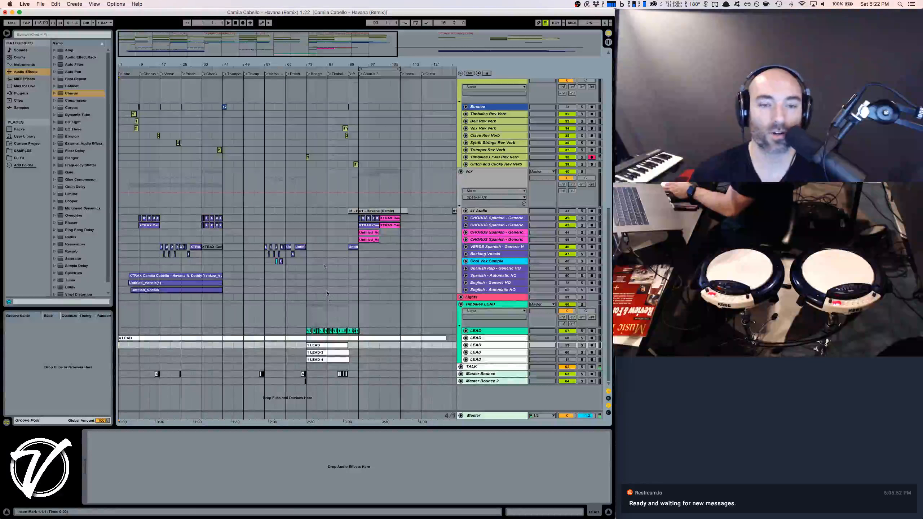
{"action": "scroll", "coordinate": [260, 147], "scroll_direction": "up", "scroll_amount": 15}
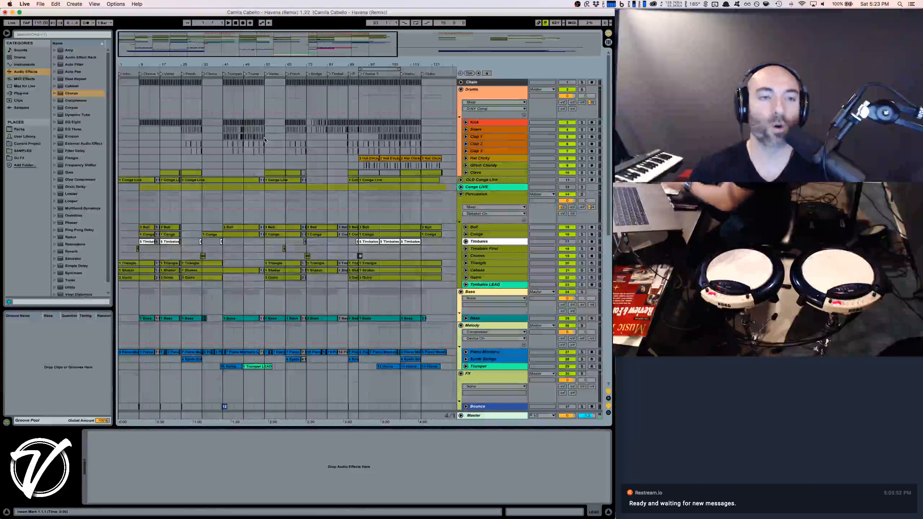
{"action": "key", "text": "space"}
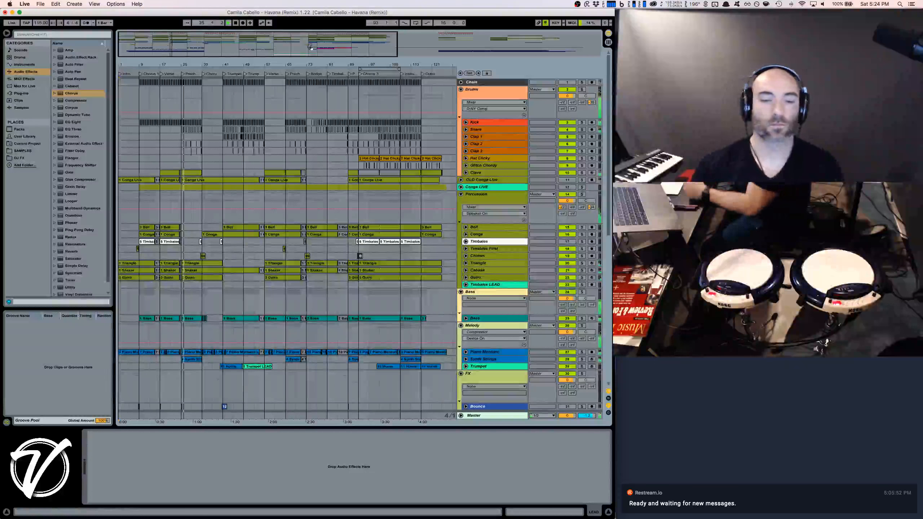
Unfold the Trumpet track and open the MIDI clip just before Trumpet LEAD in the note editor
{"action": "scroll", "coordinate": [325, 251], "scroll_direction": "down", "scroll_amount": 15}
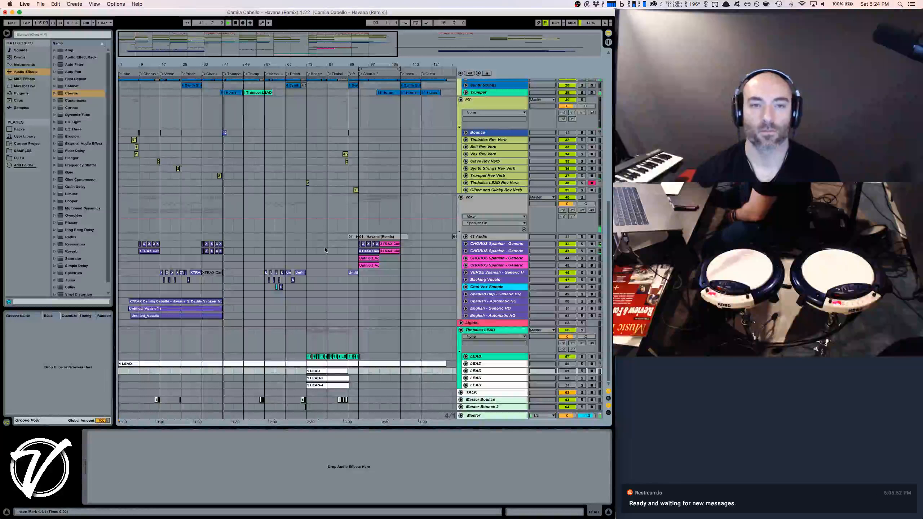
{"action": "left_click", "coordinate": [466, 92]}
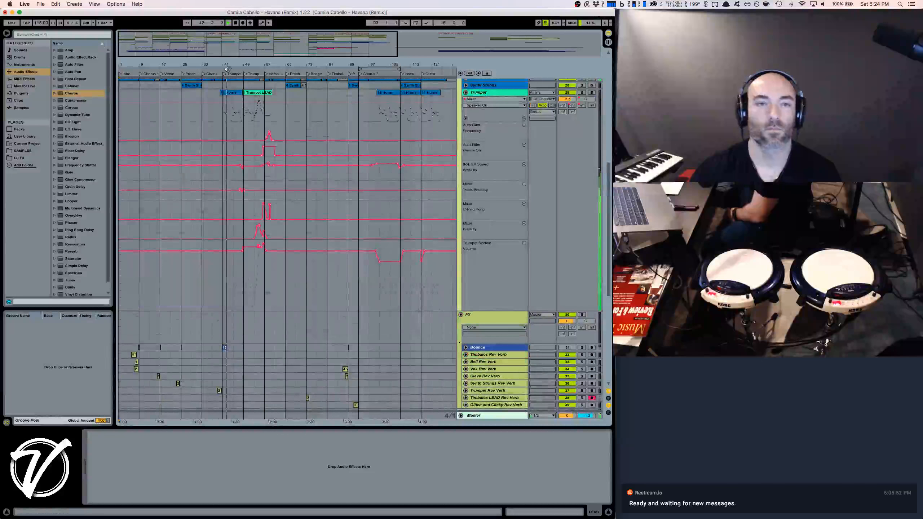
{"action": "left_click_drag", "start_coordinate": [217, 65], "coordinate": [220, 111]}
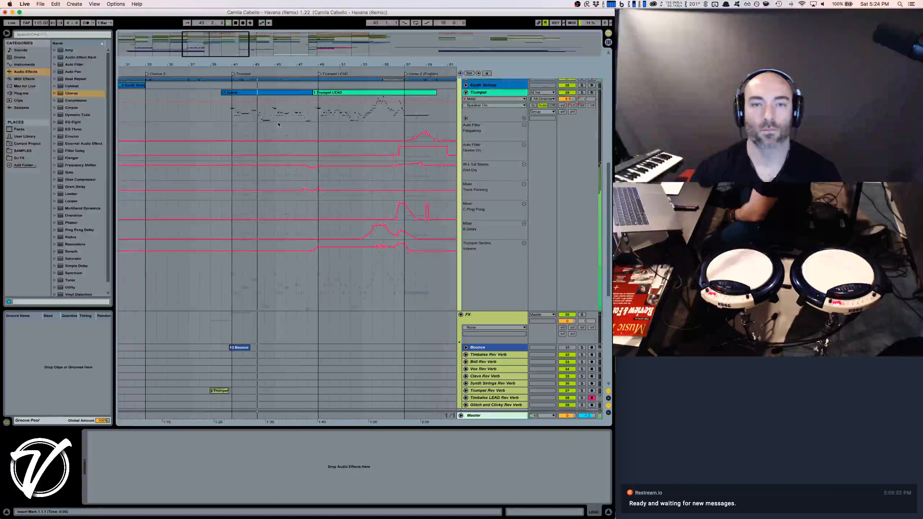
{"action": "scroll", "coordinate": [280, 125], "scroll_direction": "up", "scroll_amount": 4}
{"action": "double_click", "coordinate": [269, 152]}
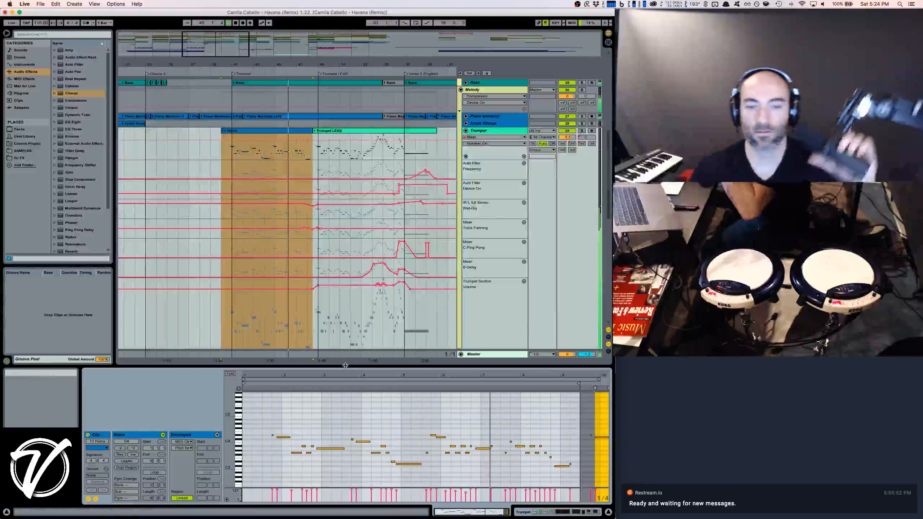
Enlarge the clip editor and examine the notes and pitch bend envelope of the Trumpet LEAD clip
{"action": "left_click_drag", "start_coordinate": [344, 365], "coordinate": [349, 312]}
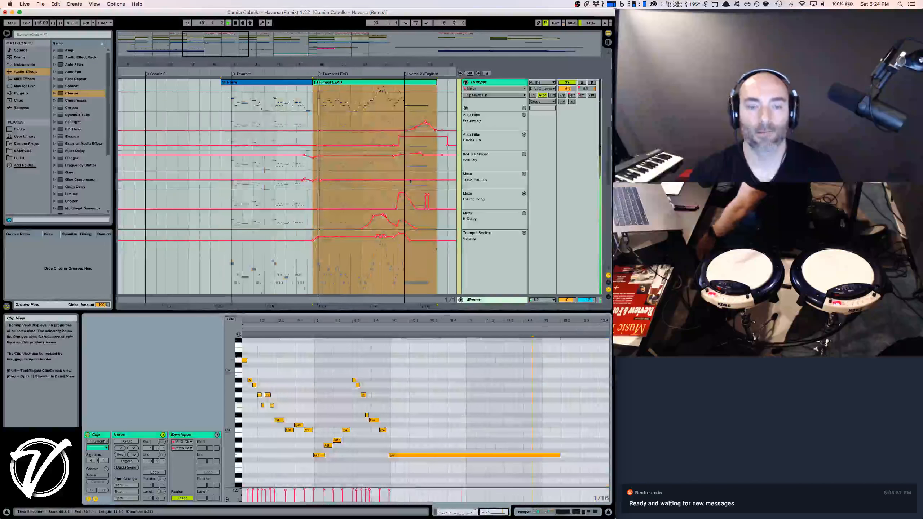
{"action": "left_click_drag", "start_coordinate": [378, 320], "coordinate": [379, 276]}
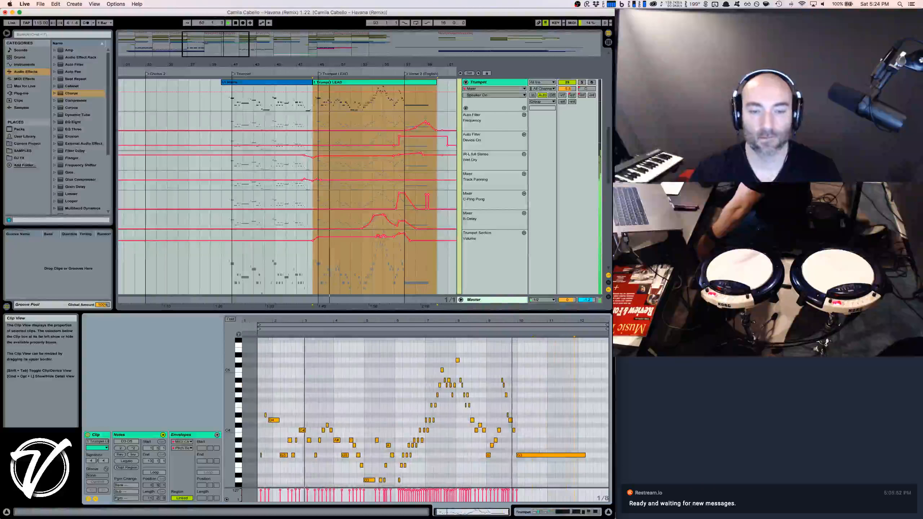
{"action": "scroll", "coordinate": [509, 393], "scroll_direction": "down", "scroll_amount": 2}
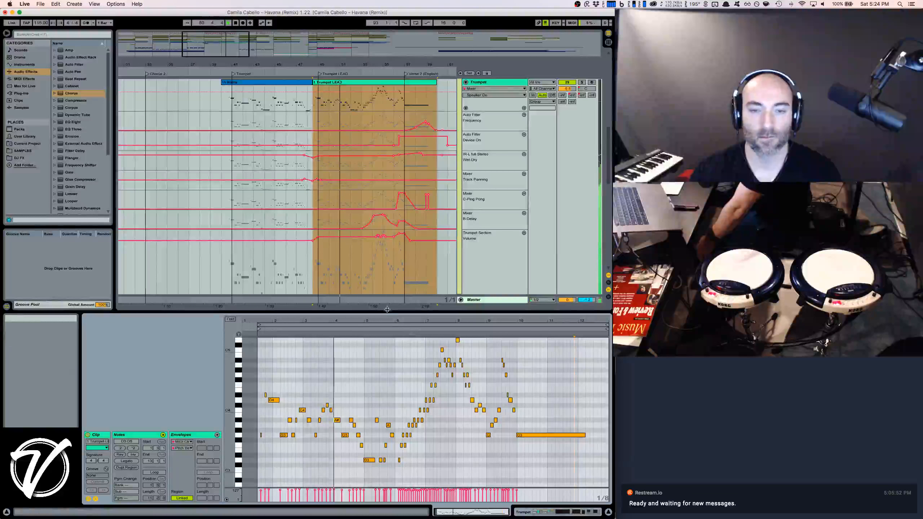
{"action": "left_click_drag", "start_coordinate": [385, 312], "coordinate": [385, 298]}
{"action": "left_click", "coordinate": [194, 435]}
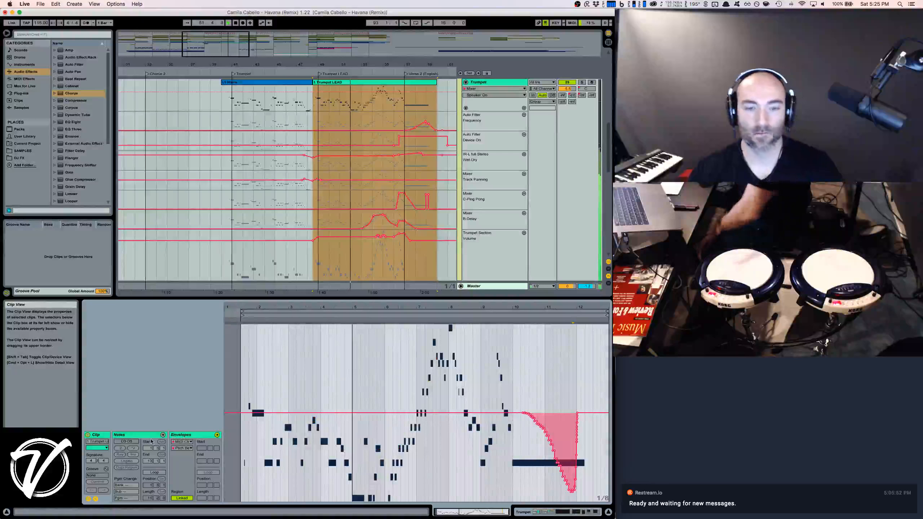
{"action": "left_click", "coordinate": [142, 436]}
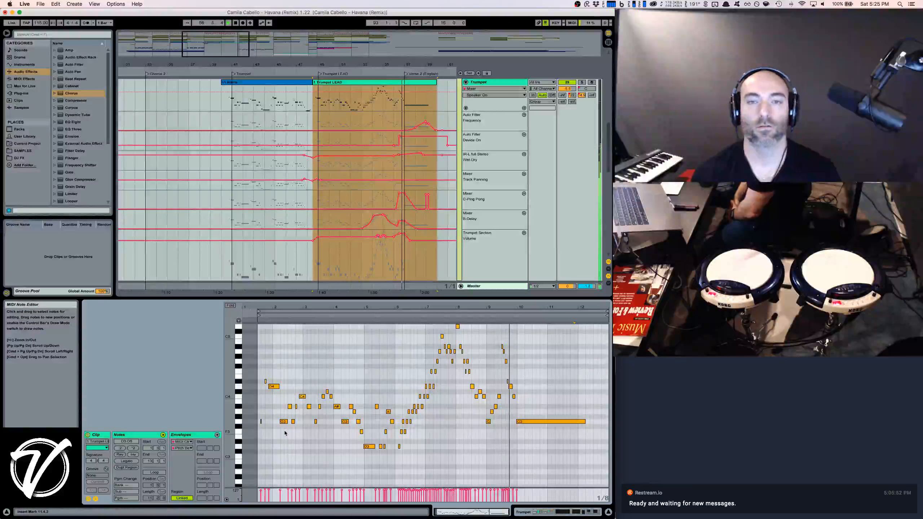
Show the Trumpet track's device chain in place of the clip editor and fold the track
{"action": "key", "text": "shift+Tab"}
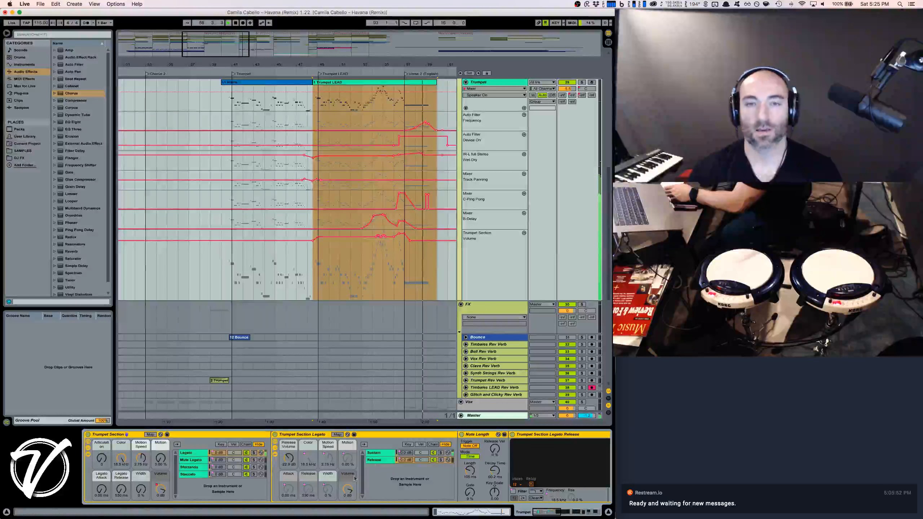
{"action": "left_click", "coordinate": [466, 82]}
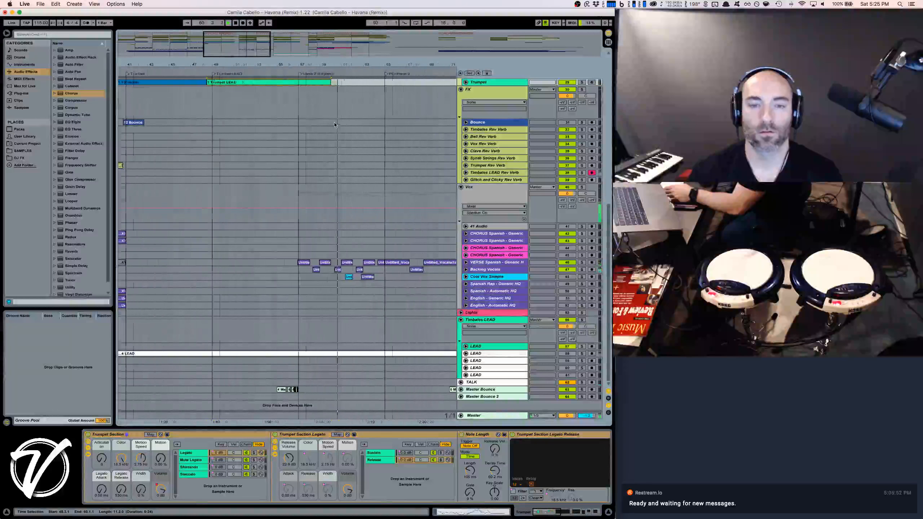
Unfold the VERSE Spanish vocal track and select its third vocal clip in Verse 2
{"action": "scroll", "coordinate": [359, 212], "scroll_direction": "up", "scroll_amount": 5}
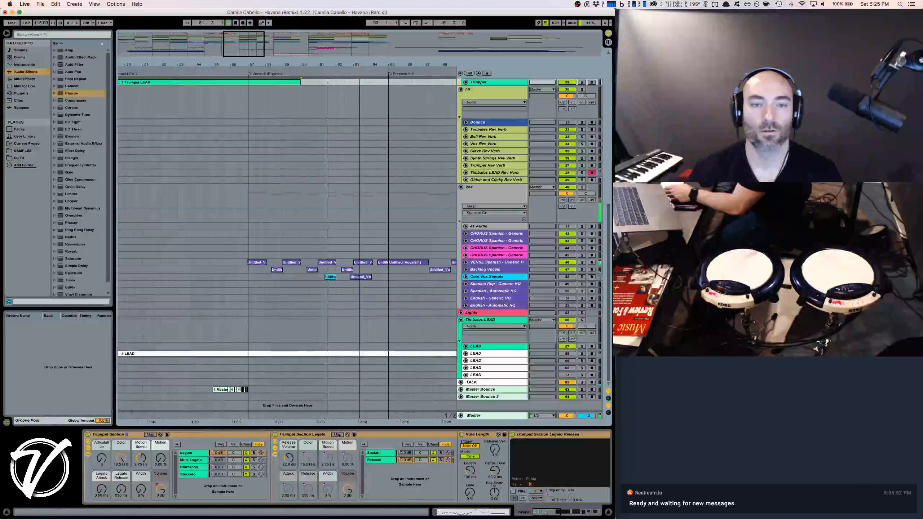
{"action": "left_click", "coordinate": [466, 262]}
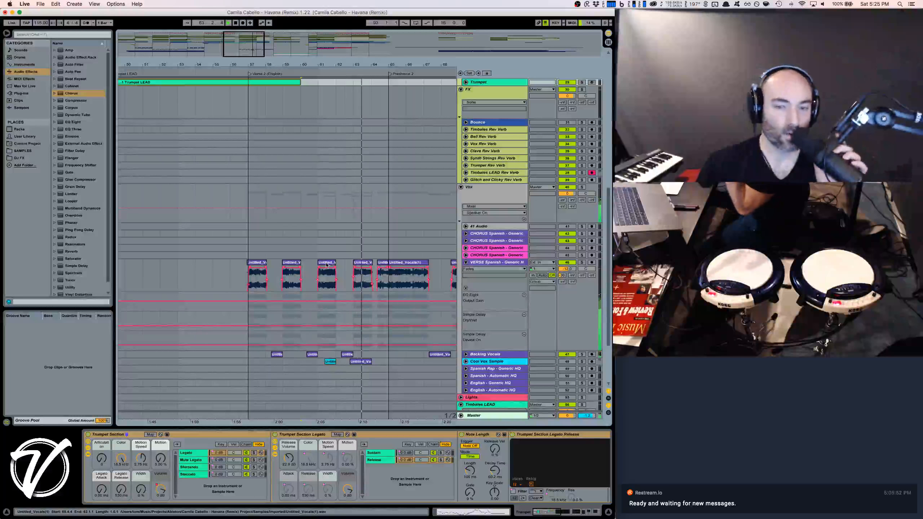
{"action": "left_click", "coordinate": [326, 265]}
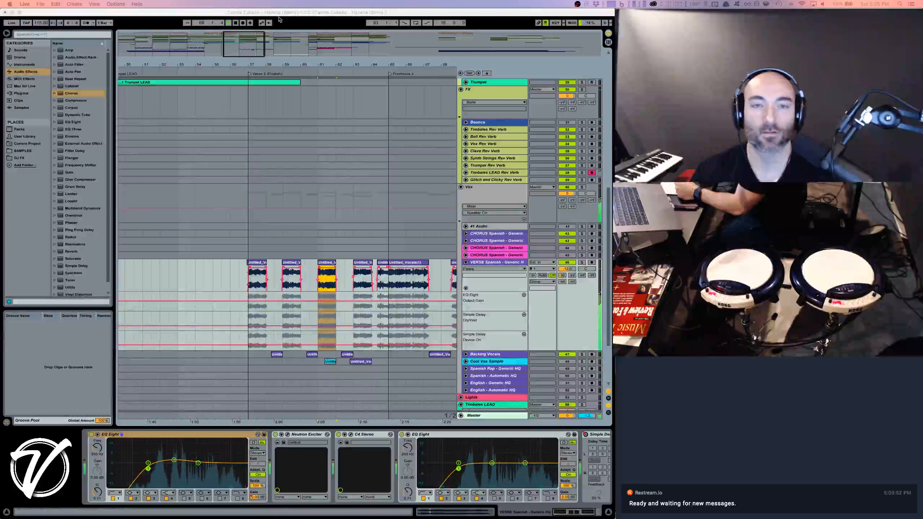
Unfold the first LEAD track in the Timbales LEAD group to view its automation lanes, and select that track
{"action": "left_click", "coordinate": [305, 25]}
{"action": "left_click_drag", "start_coordinate": [453, 63], "coordinate": [319, 61]}
{"action": "left_click_drag", "start_coordinate": [376, 61], "coordinate": [373, 61]}
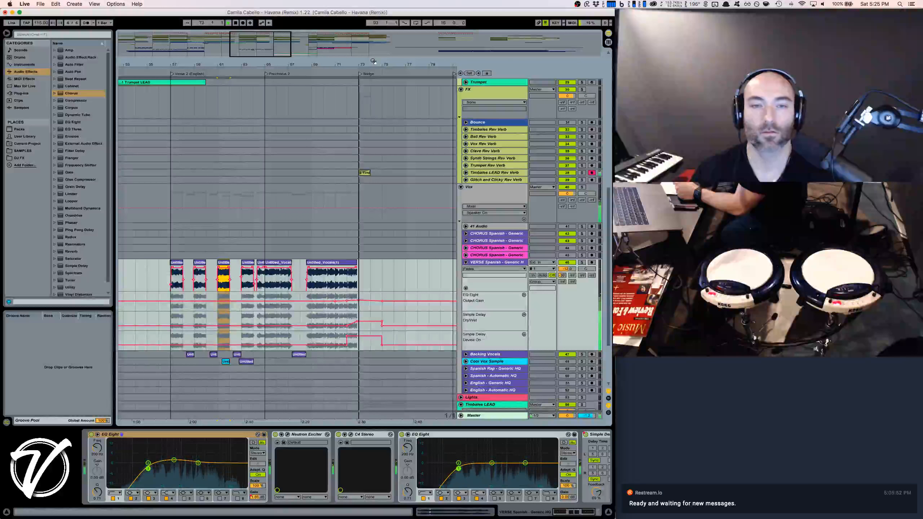
{"action": "scroll", "coordinate": [387, 123], "scroll_direction": "down", "scroll_amount": 1}
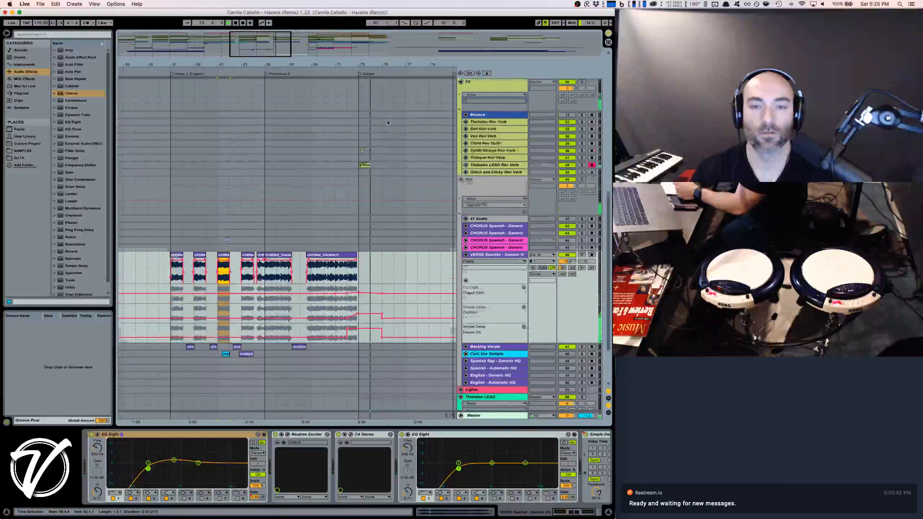
{"action": "scroll", "coordinate": [388, 123], "scroll_direction": "down", "scroll_amount": 5}
{"action": "scroll", "coordinate": [387, 122], "scroll_direction": "right", "scroll_amount": 5}
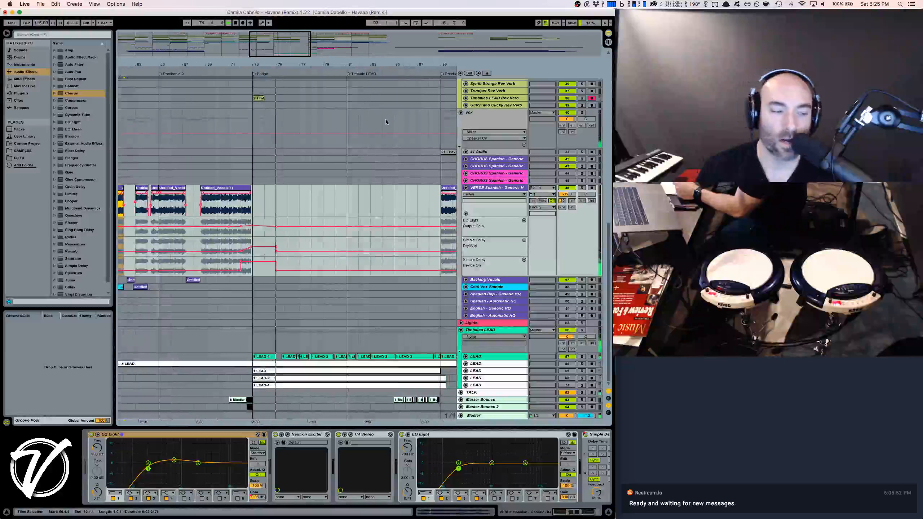
{"action": "scroll", "coordinate": [394, 123], "scroll_direction": "right", "scroll_amount": 2}
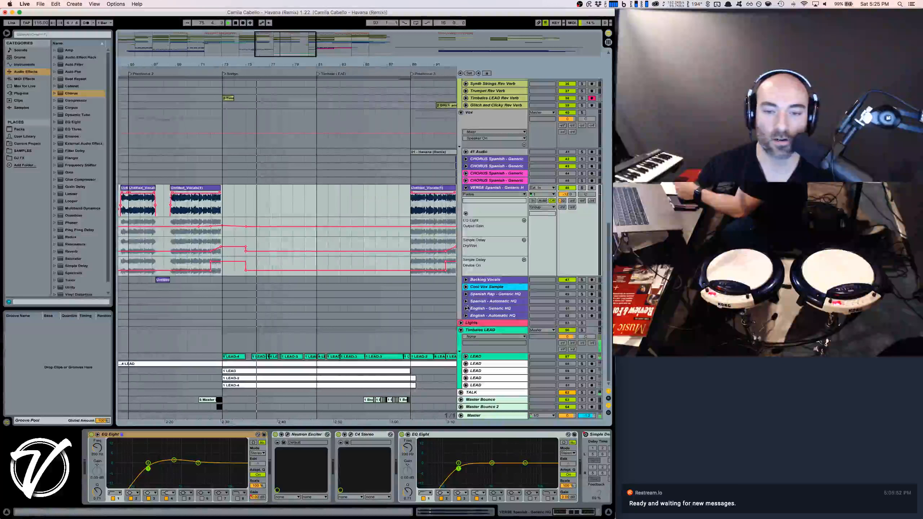
{"action": "left_click", "coordinate": [466, 357]}
{"action": "scroll", "coordinate": [372, 159], "scroll_direction": "down", "scroll_amount": 1}
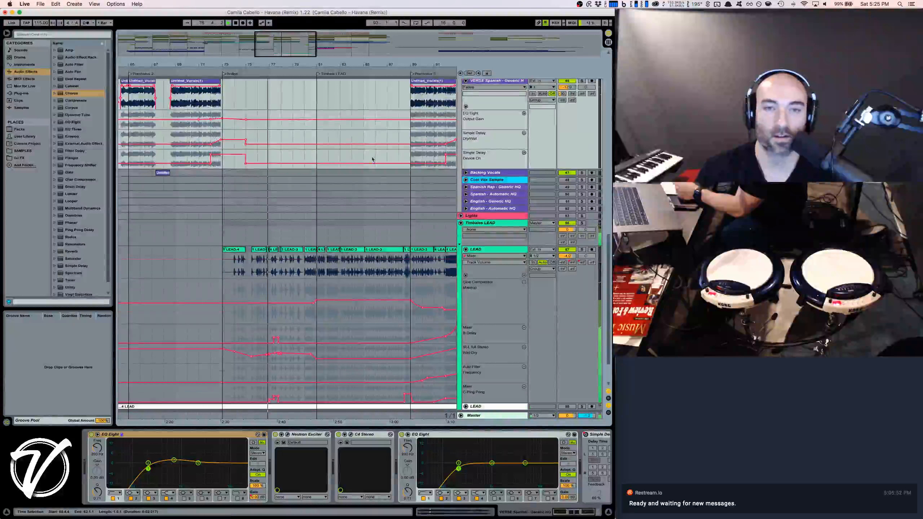
{"action": "left_click_drag", "start_coordinate": [328, 64], "coordinate": [320, 55]}
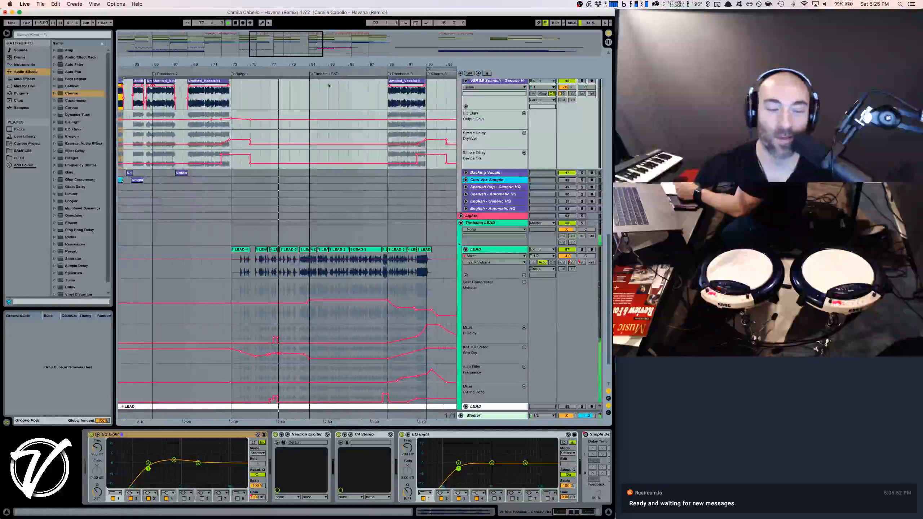
{"action": "scroll", "coordinate": [381, 159], "scroll_direction": "down", "scroll_amount": 3}
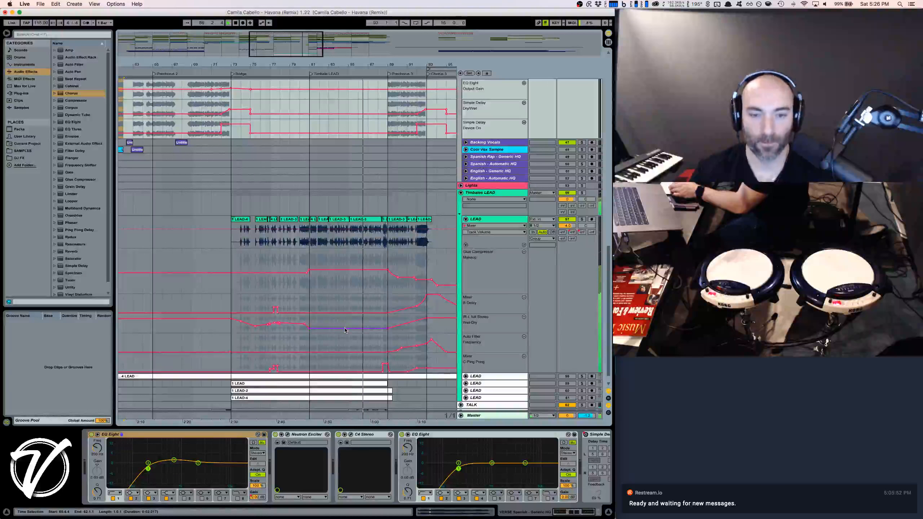
{"action": "left_click", "coordinate": [377, 330]}
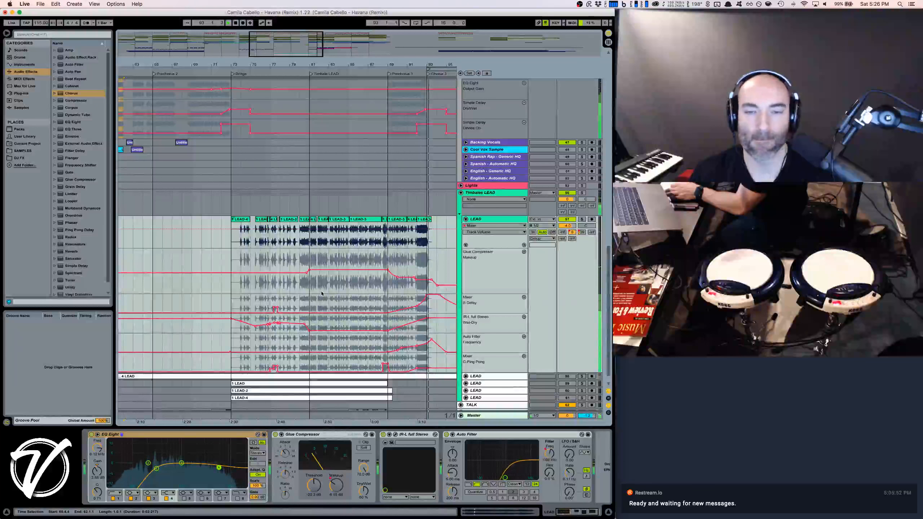
Fold the first LEAD track in the Timbales LEAD group and look over the Chorus 3 vocal clips
{"action": "scroll", "coordinate": [369, 102], "scroll_direction": "down", "scroll_amount": 5}
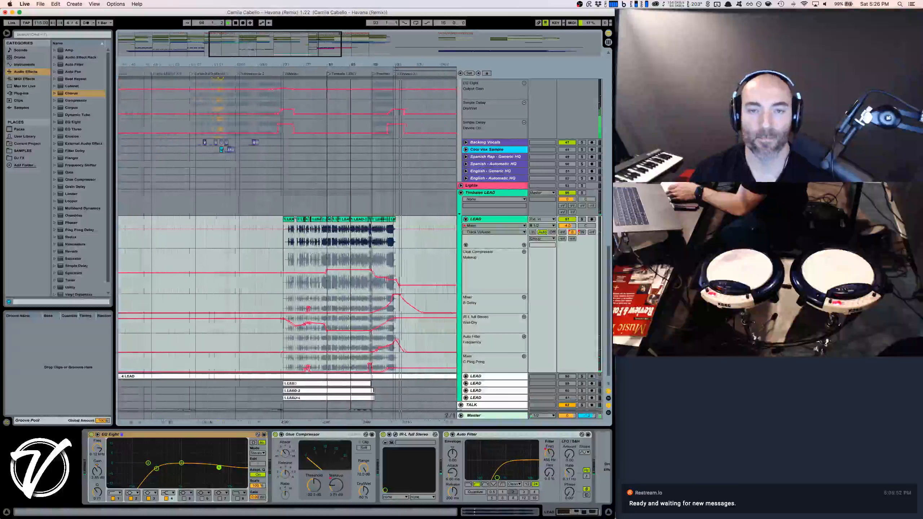
{"action": "left_click", "coordinate": [465, 219]}
{"action": "left_click_drag", "start_coordinate": [360, 65], "coordinate": [359, 67]}
{"action": "scroll", "coordinate": [411, 134], "scroll_direction": "up", "scroll_amount": 10}
{"action": "scroll", "coordinate": [411, 134], "scroll_direction": "right", "scroll_amount": 5}
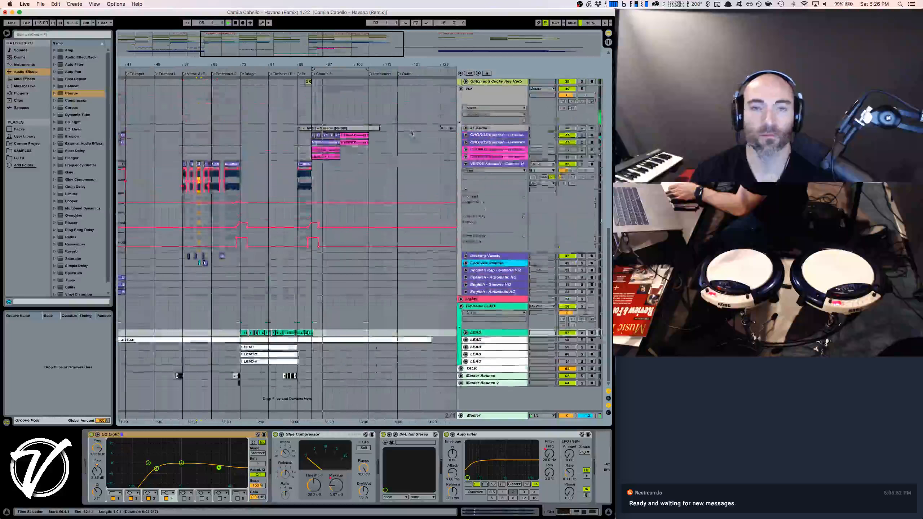
{"action": "scroll", "coordinate": [411, 134], "scroll_direction": "up", "scroll_amount": 3}
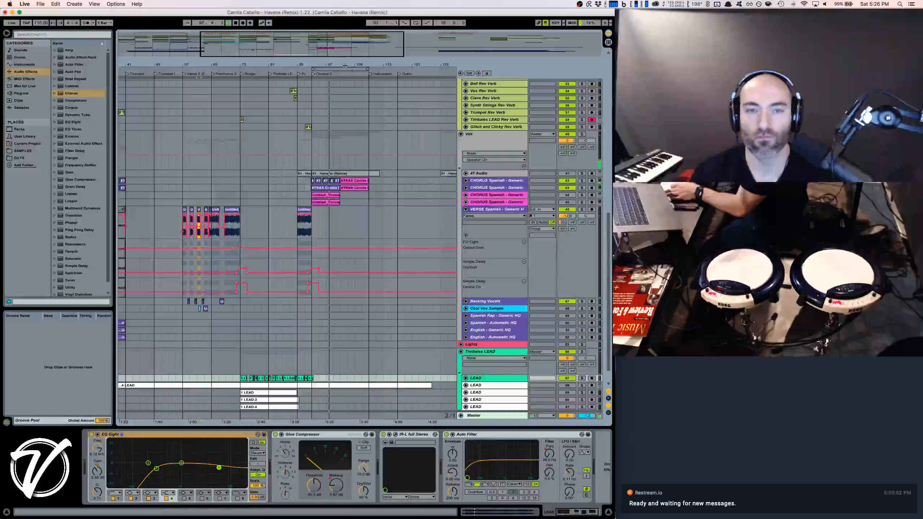
{"action": "left_click_drag", "start_coordinate": [335, 62], "coordinate": [330, 63]}
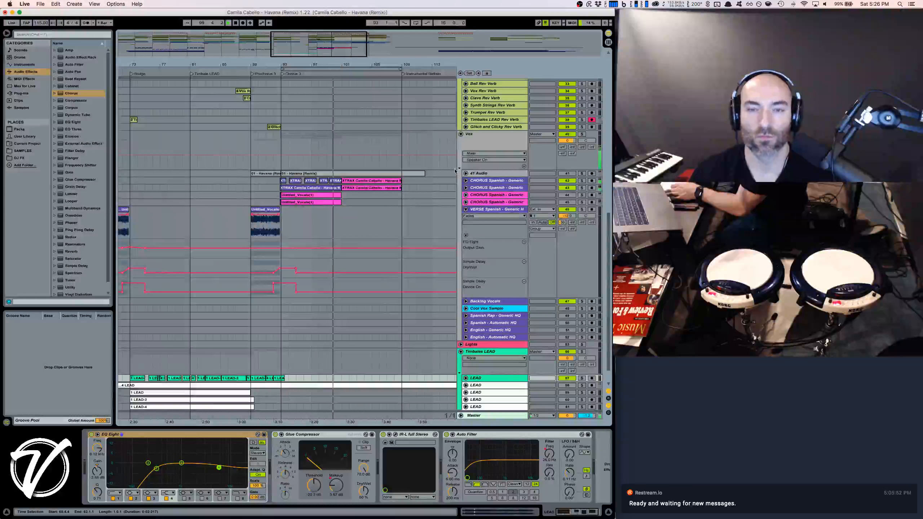
Unfold the two purple CHORUS Spanish vocal tracks to show their Chorus 3 waveforms and automation lanes
{"action": "left_click", "coordinate": [465, 187]}
{"action": "left_click", "coordinate": [465, 180]}
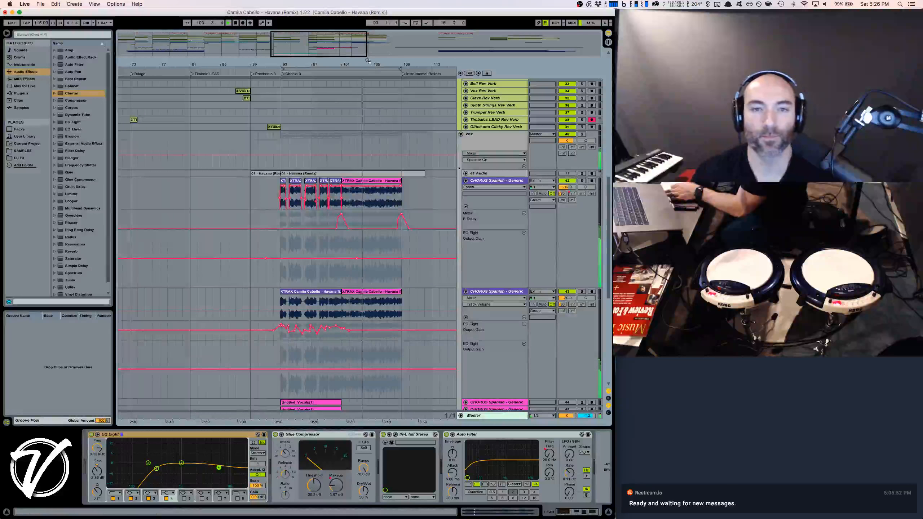
{"action": "left_click_drag", "start_coordinate": [360, 62], "coordinate": [360, 63]}
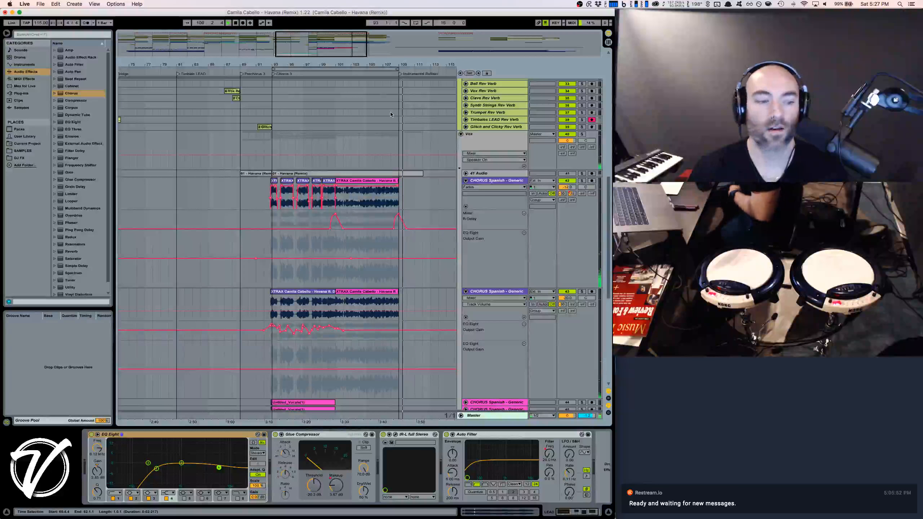
{"action": "left_click_drag", "start_coordinate": [353, 65], "coordinate": [311, 39]}
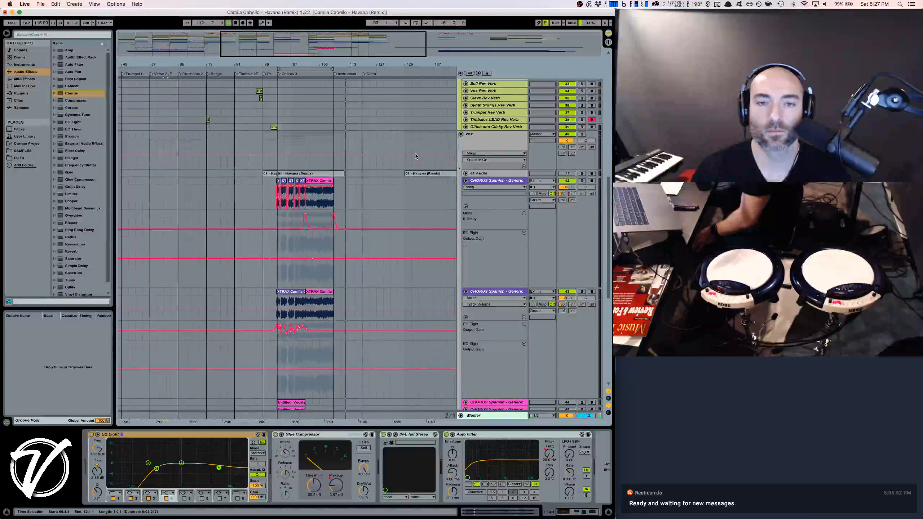
Follow the drum, percussion and melody clips through the Outro, show the Master track's devices, and stop playback
{"action": "scroll", "coordinate": [414, 145], "scroll_direction": "up", "scroll_amount": 10}
{"action": "scroll", "coordinate": [415, 155], "scroll_direction": "up", "scroll_amount": 8}
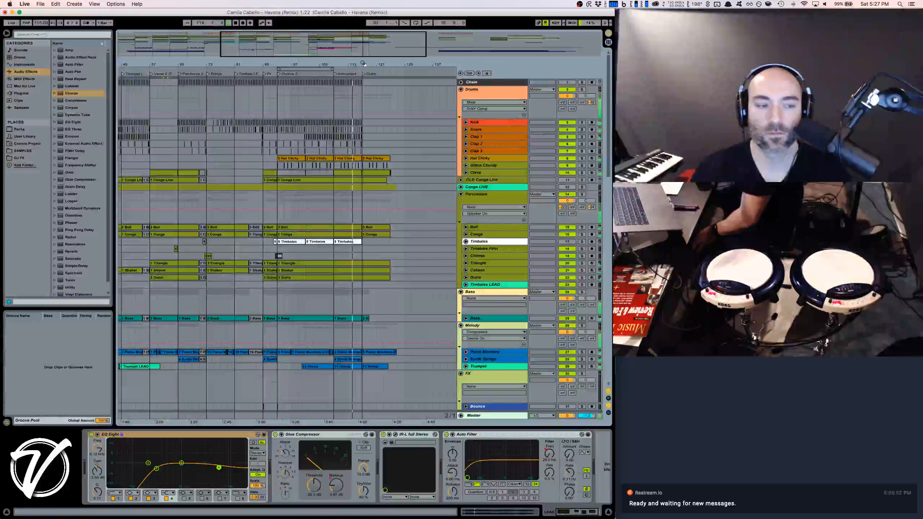
{"action": "left_click_drag", "start_coordinate": [362, 63], "coordinate": [353, 64]}
{"action": "scroll", "coordinate": [443, 194], "scroll_direction": "down", "scroll_amount": 5}
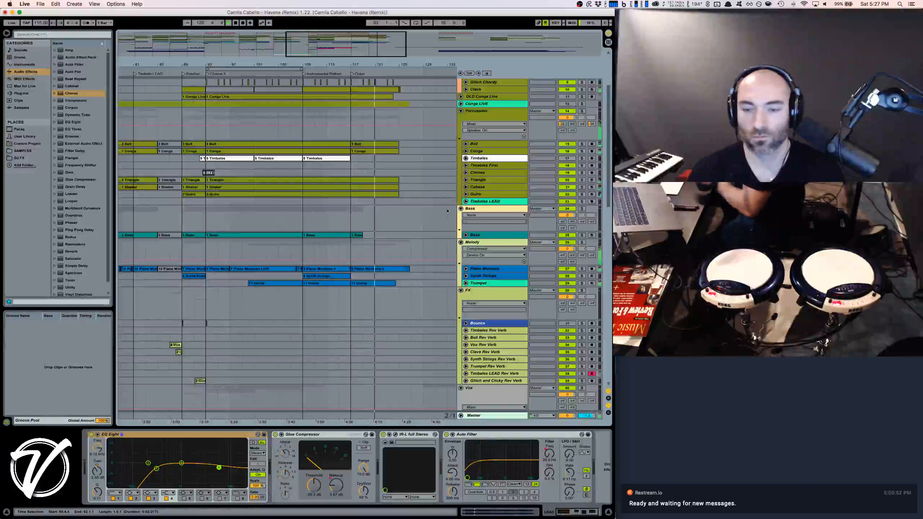
{"action": "left_click", "coordinate": [506, 416]}
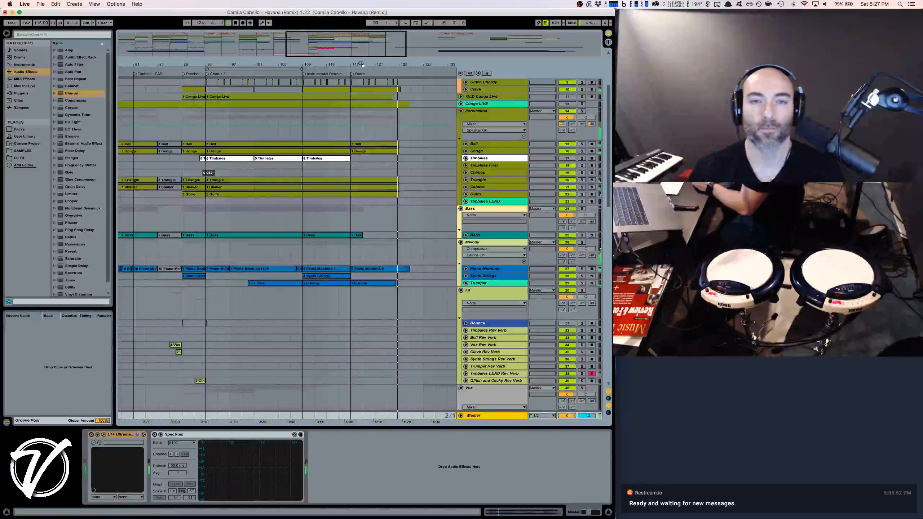
{"action": "left_click_drag", "start_coordinate": [363, 61], "coordinate": [363, 63]}
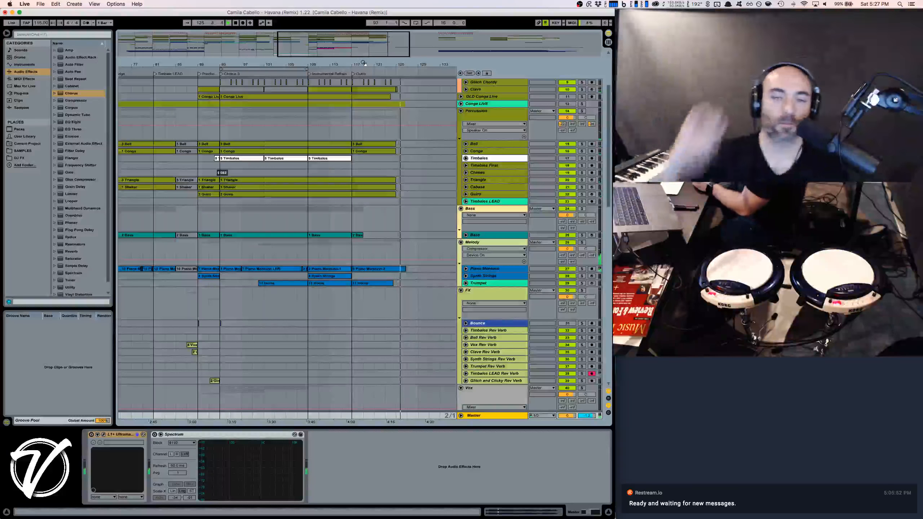
{"action": "left_click", "coordinate": [236, 23]}
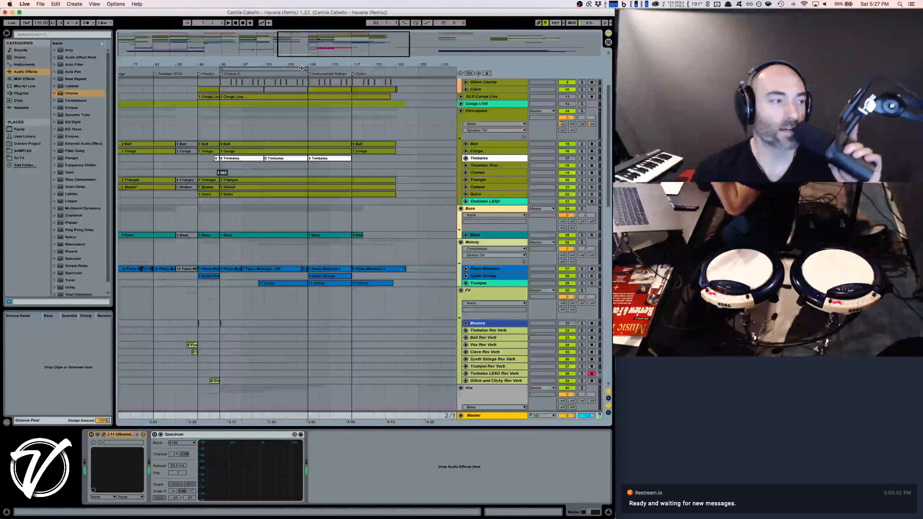
View the whole arrangement, switch to the Trello card in Chrome, and review the unchecked production items
{"action": "left_click_drag", "start_coordinate": [298, 68], "coordinate": [320, 25]}
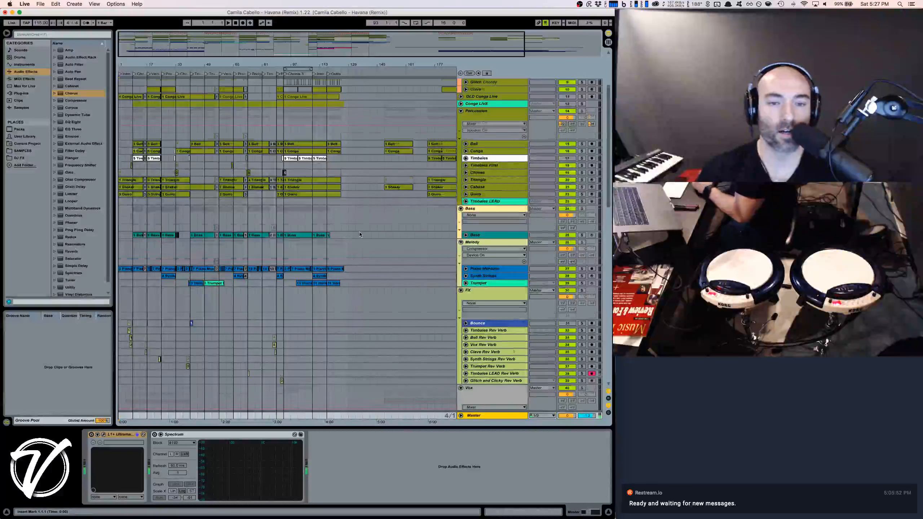
{"action": "scroll", "coordinate": [359, 234], "scroll_direction": "down", "scroll_amount": 3}
{"action": "key", "text": "super+Tab"}
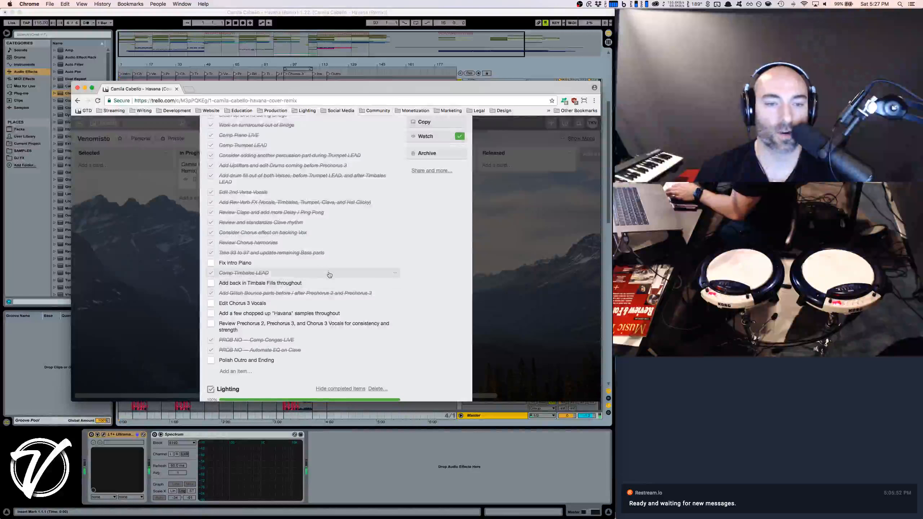
{"action": "scroll", "coordinate": [327, 305], "scroll_direction": "down", "scroll_amount": 1}
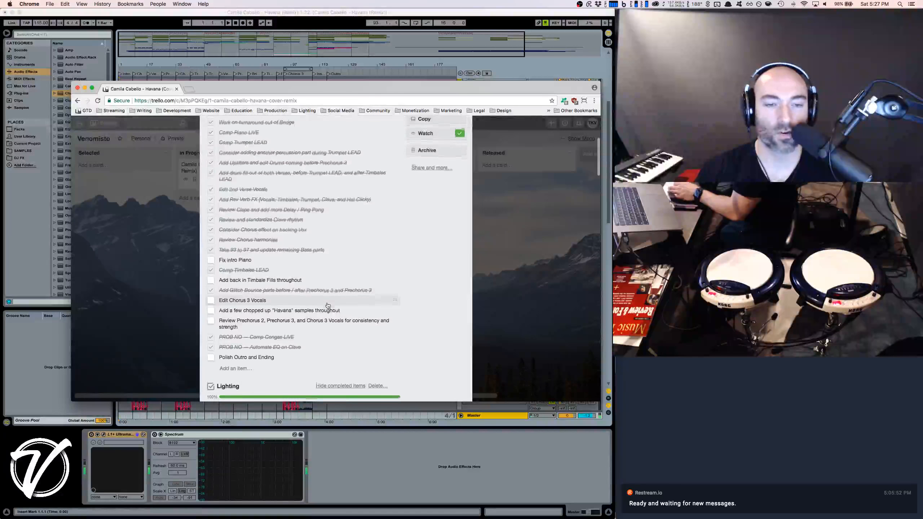
{"action": "scroll", "coordinate": [353, 307], "scroll_direction": "down", "scroll_amount": 1}
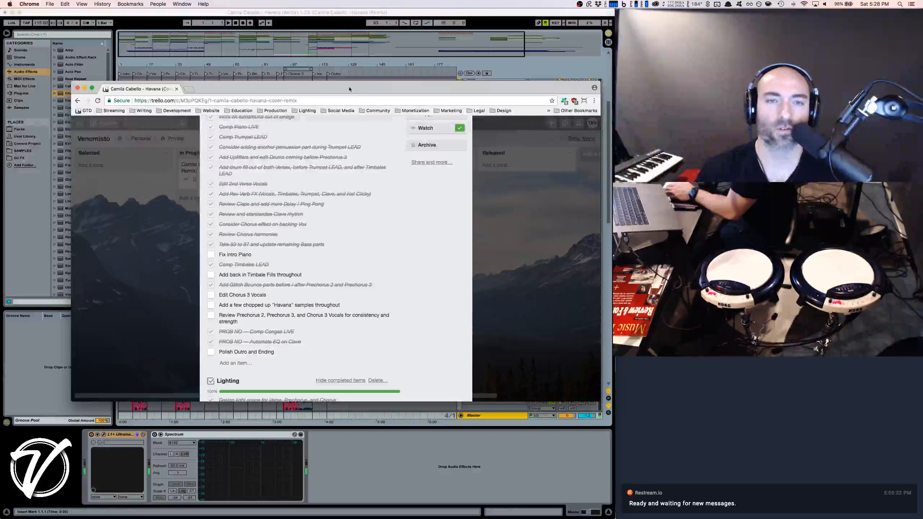
{"action": "scroll", "coordinate": [432, 270], "scroll_direction": "up", "scroll_amount": 2}
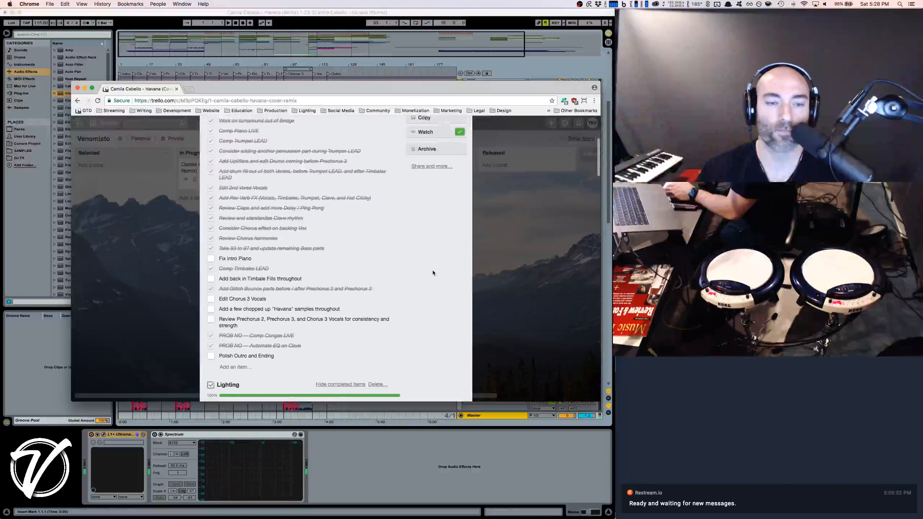
Return to Ableton Live and play the arrangement from the end of the Bridge, just before the Timbale LEAD section
{"action": "left_click", "coordinate": [305, 25]}
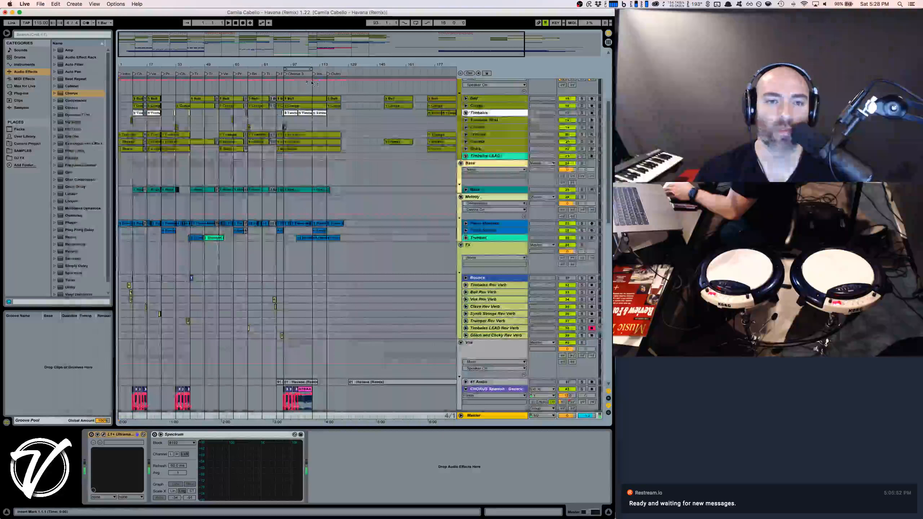
{"action": "scroll", "coordinate": [264, 220], "scroll_direction": "up", "scroll_amount": 5}
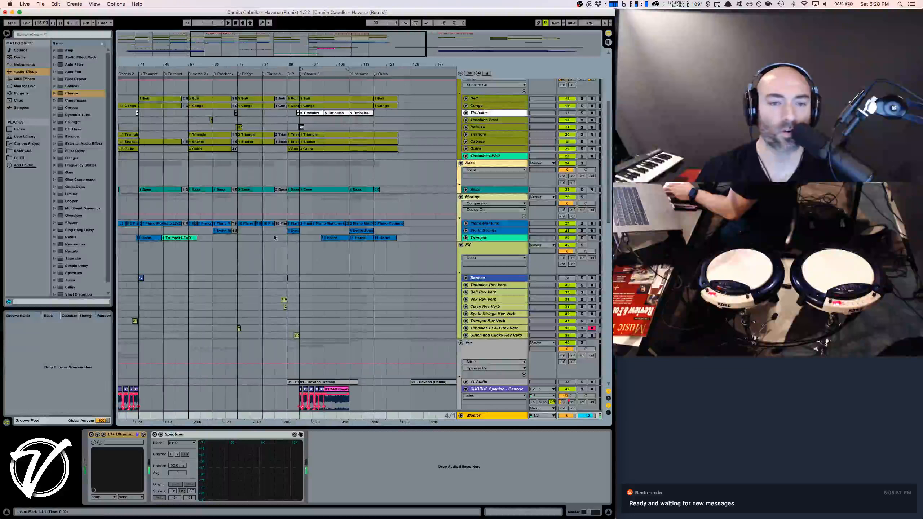
{"action": "left_click_drag", "start_coordinate": [261, 64], "coordinate": [260, 221]}
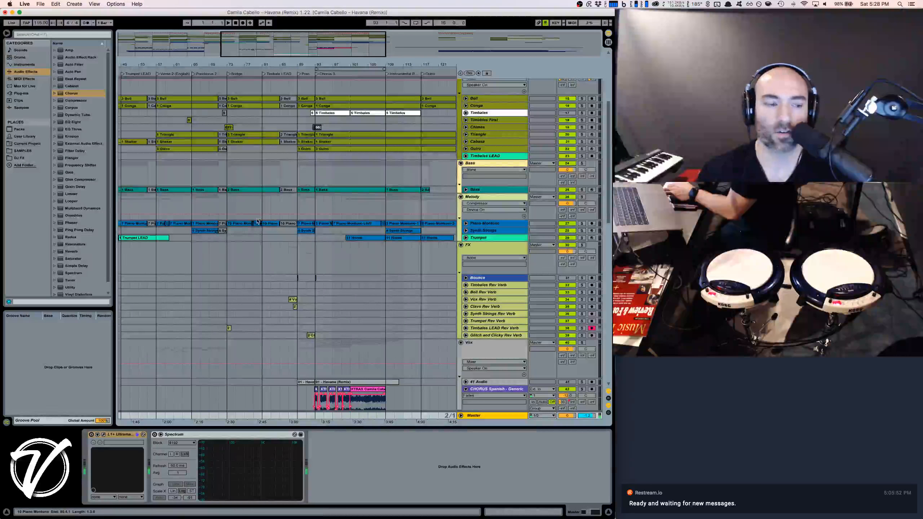
{"action": "left_click", "coordinate": [252, 203]}
{"action": "key", "text": "space"}
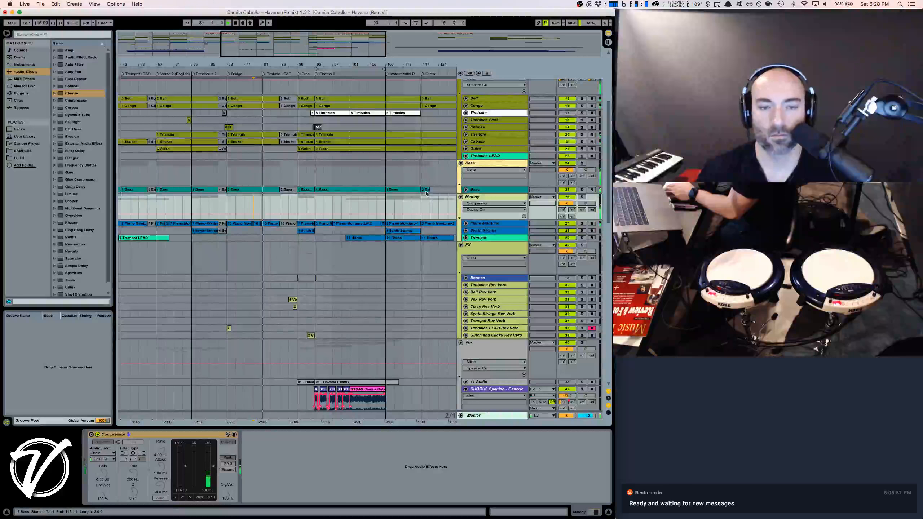
Unfold the first LEAD track in the Timbales LEAD group and place the insert marker on it at bar 81
{"action": "scroll", "coordinate": [426, 193], "scroll_direction": "down", "scroll_amount": 15}
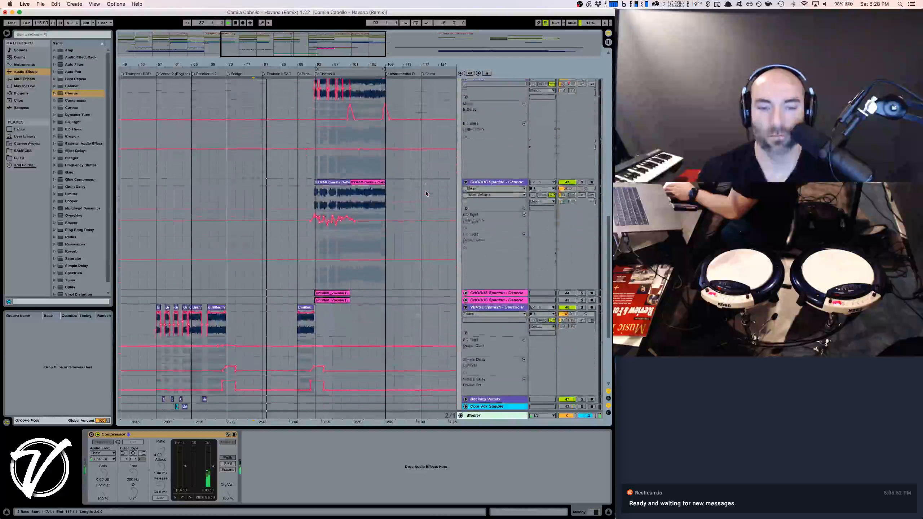
{"action": "scroll", "coordinate": [426, 193], "scroll_direction": "down", "scroll_amount": 5}
{"action": "left_click", "coordinate": [466, 356]}
{"action": "scroll", "coordinate": [338, 240], "scroll_direction": "down", "scroll_amount": 6}
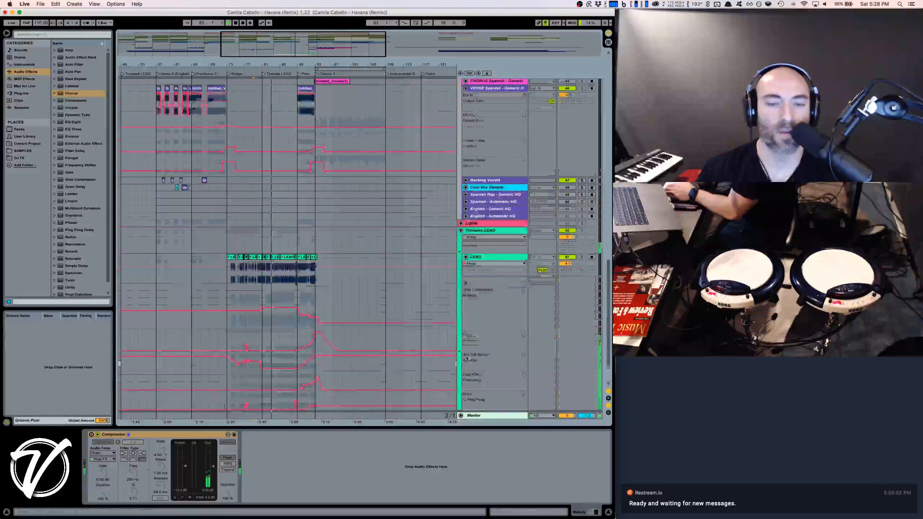
{"action": "left_click_drag", "start_coordinate": [279, 67], "coordinate": [280, 120]}
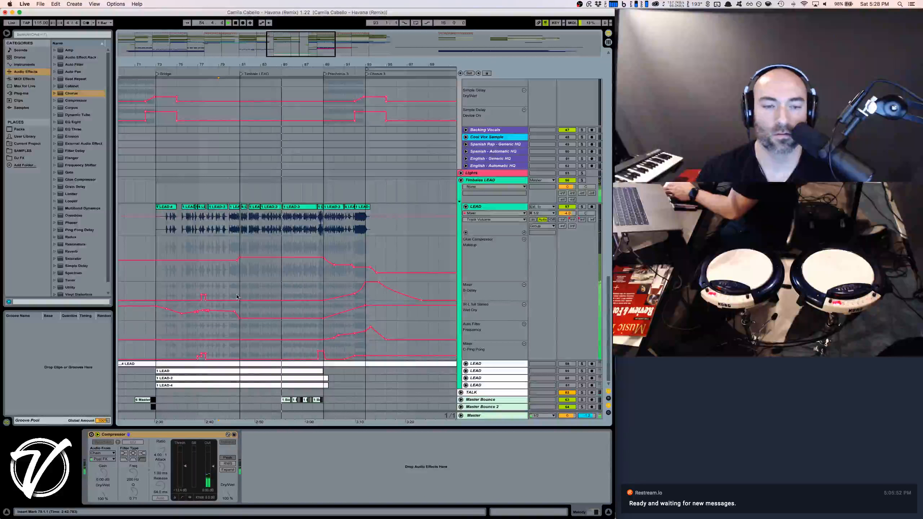
{"action": "left_click", "coordinate": [243, 228]}
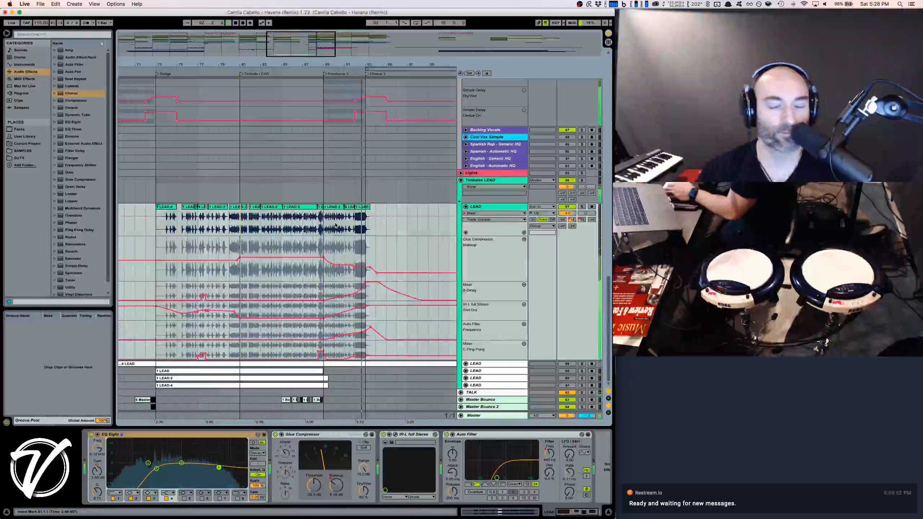
Follow the playback from the end of the timbales lead into the Chorus 3 vocal clips and examine their automation
{"action": "scroll", "coordinate": [337, 222], "scroll_direction": "right", "scroll_amount": 4}
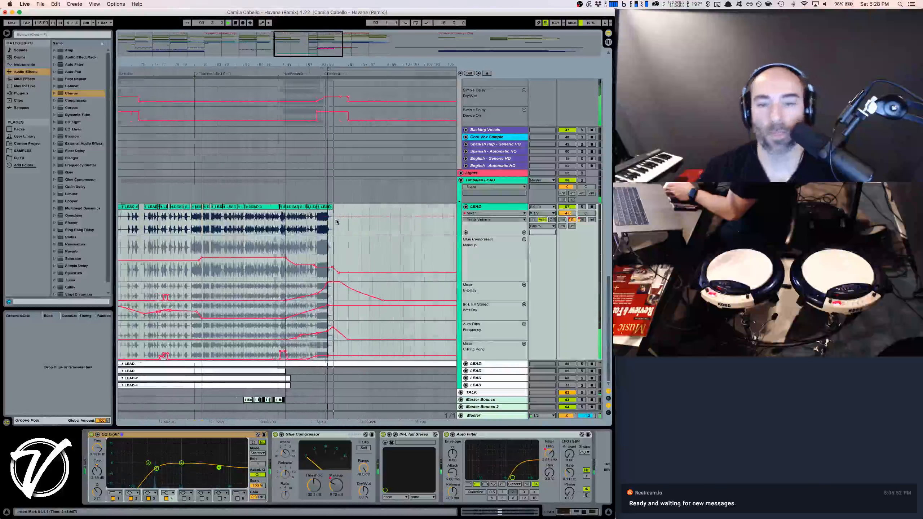
{"action": "scroll", "coordinate": [337, 221], "scroll_direction": "up", "scroll_amount": 1}
{"action": "scroll", "coordinate": [337, 222], "scroll_direction": "right", "scroll_amount": 5}
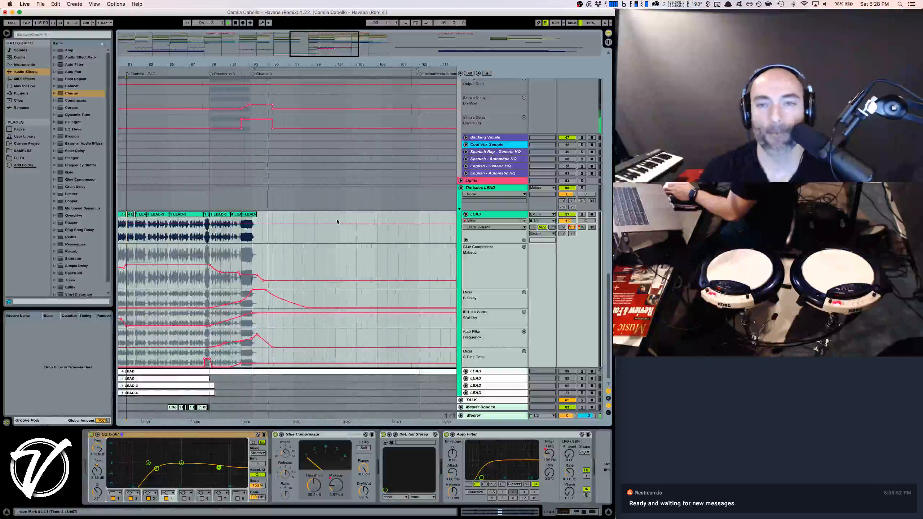
{"action": "scroll", "coordinate": [337, 221], "scroll_direction": "up", "scroll_amount": 5}
{"action": "scroll", "coordinate": [337, 222], "scroll_direction": "left", "scroll_amount": 3}
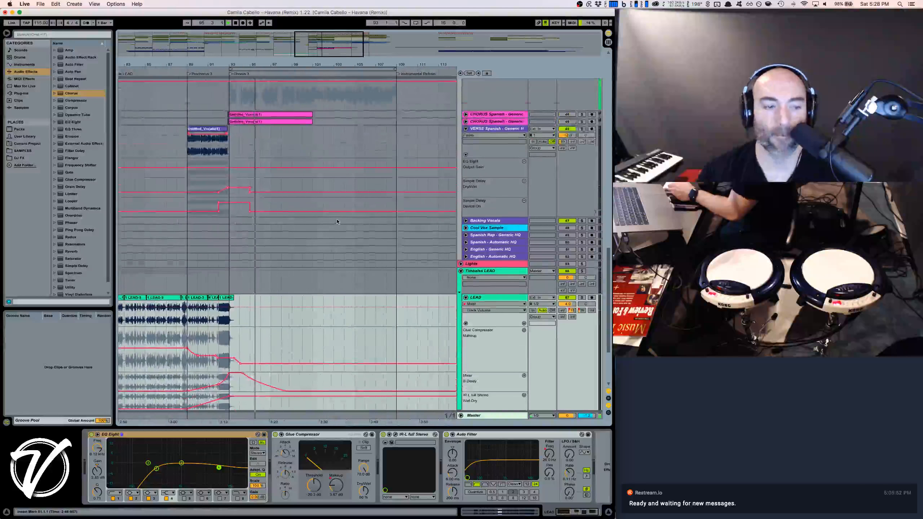
{"action": "scroll", "coordinate": [337, 222], "scroll_direction": "up", "scroll_amount": 5}
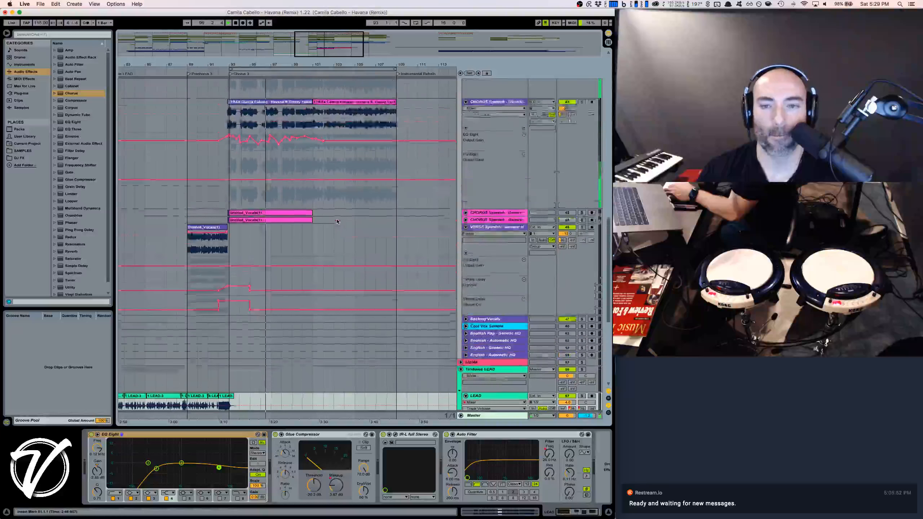
{"action": "scroll", "coordinate": [337, 221], "scroll_direction": "up", "scroll_amount": 6}
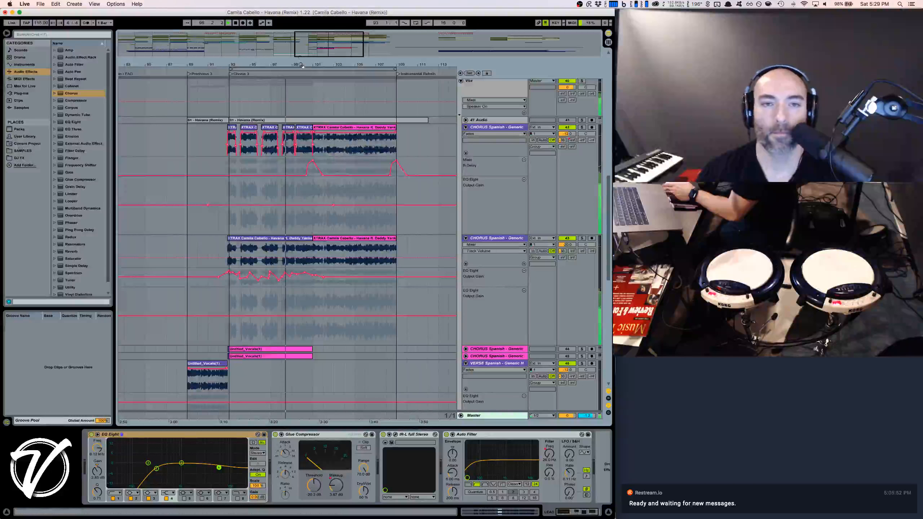
{"action": "left_click_drag", "start_coordinate": [302, 66], "coordinate": [342, 157]}
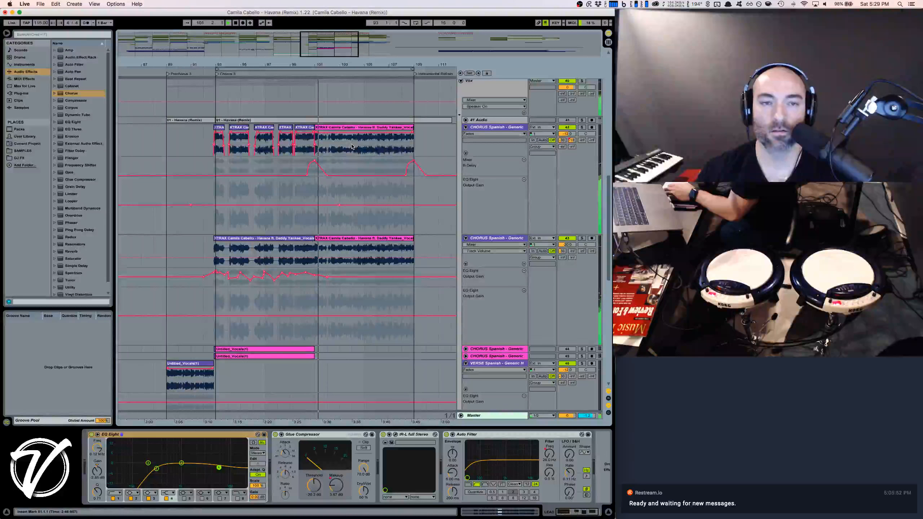
Select the last Chorus 3 clip on the second purple CHORUS Spanish track and solo the first purple CHORUS Spanish track
{"action": "left_click", "coordinate": [347, 239]}
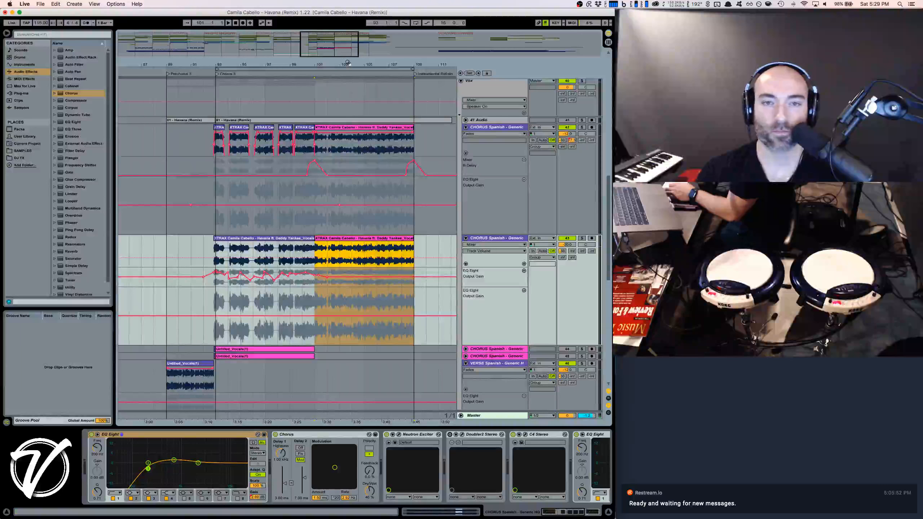
{"action": "left_click_drag", "start_coordinate": [346, 63], "coordinate": [346, 63]}
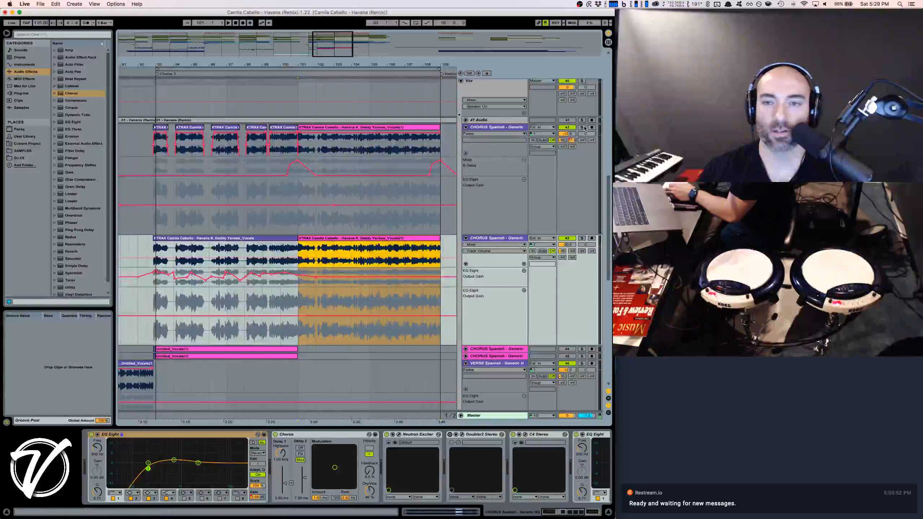
{"action": "left_click", "coordinate": [582, 128]}
{"action": "scroll", "coordinate": [559, 386], "scroll_direction": "down", "scroll_amount": 10}
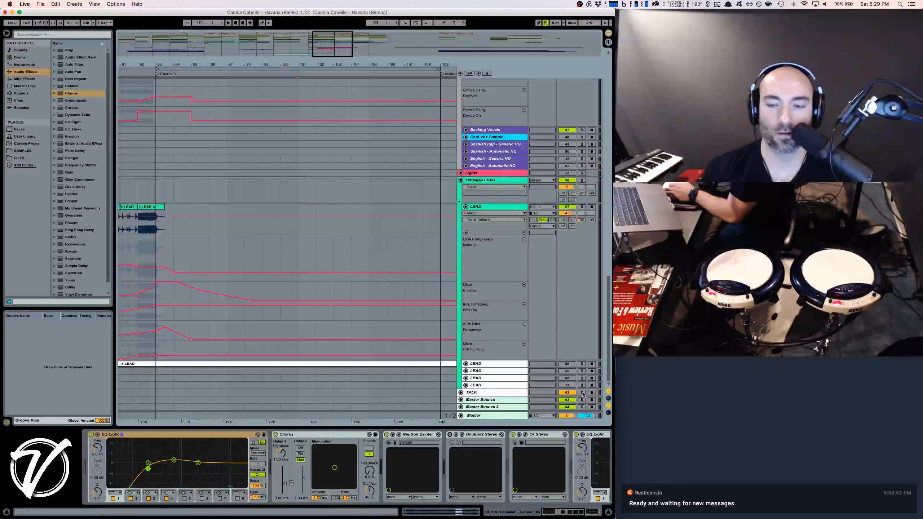
{"action": "scroll", "coordinate": [573, 367], "scroll_direction": "up", "scroll_amount": 15}
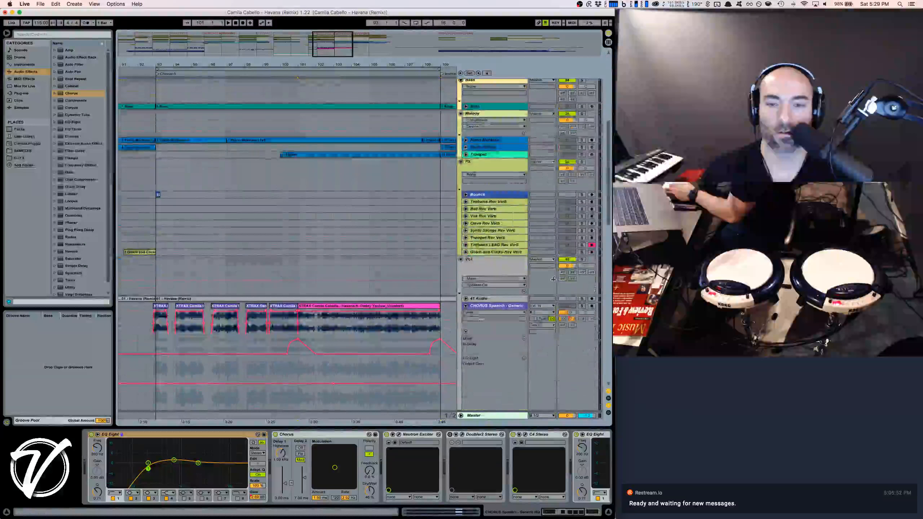
{"action": "left_click", "coordinate": [581, 306]}
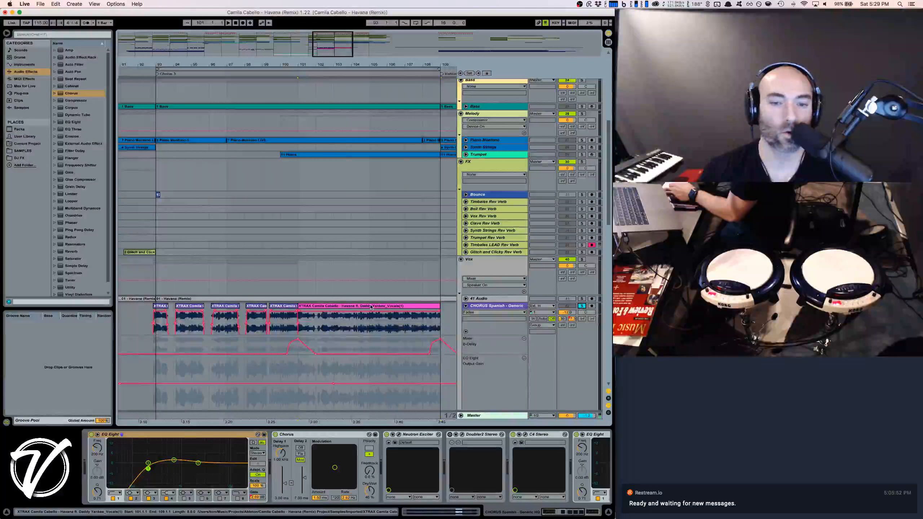
Select the soloed track's last Chorus 3 vocal clip and audition it from its start at bar 101
{"action": "left_click", "coordinate": [371, 307]}
{"action": "key", "text": "space"}
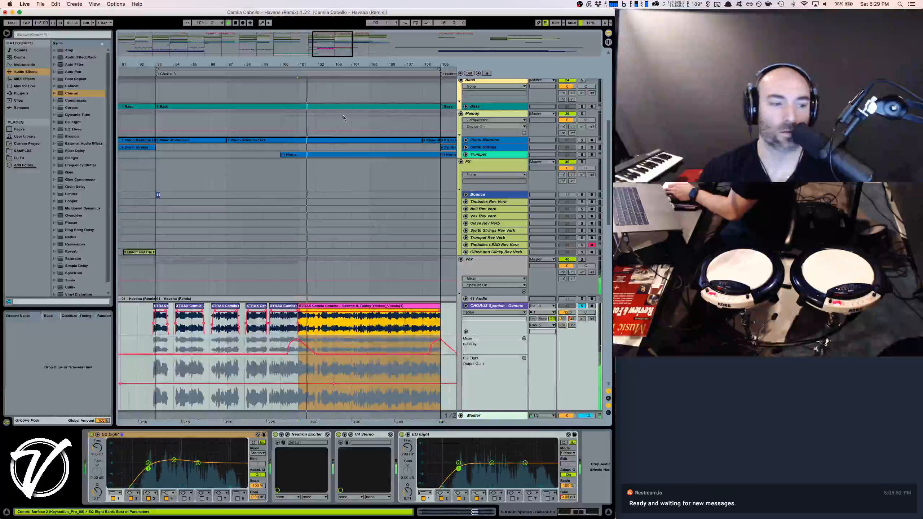
{"action": "key", "text": "space"}
{"action": "key", "text": "space"}
{"action": "left_click_drag", "start_coordinate": [360, 64], "coordinate": [302, 81]}
{"action": "scroll", "coordinate": [359, 148], "scroll_direction": "down", "scroll_amount": 5}
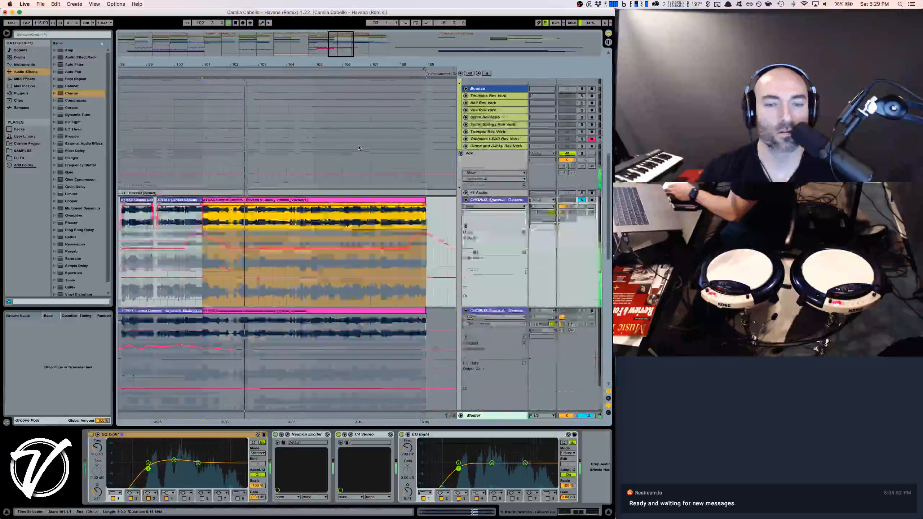
{"action": "scroll", "coordinate": [358, 147], "scroll_direction": "down", "scroll_amount": 3}
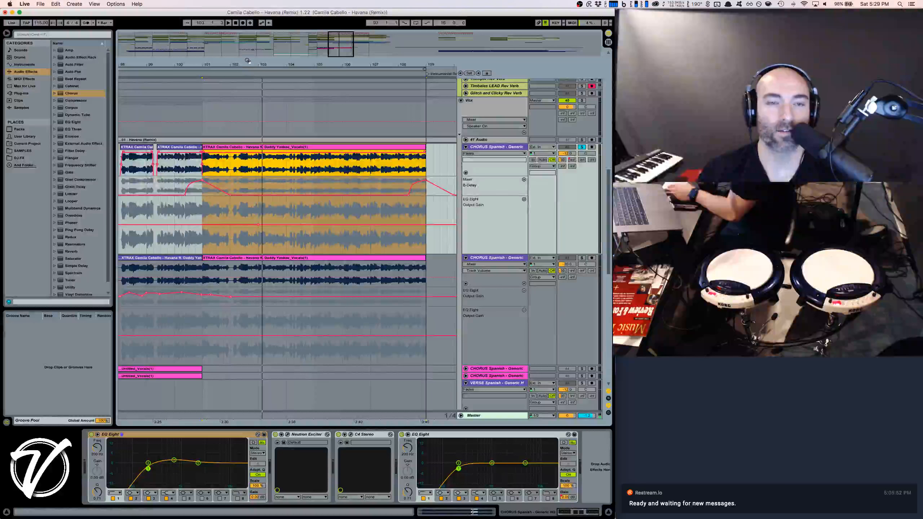
Replay the soloed CHORUS Spanish track's last Chorus 3 vocal clip from bar 101 through to its end
{"action": "key", "text": "space"}
{"action": "key", "text": "space"}
{"action": "left_click_drag", "start_coordinate": [285, 64], "coordinate": [283, 62]}
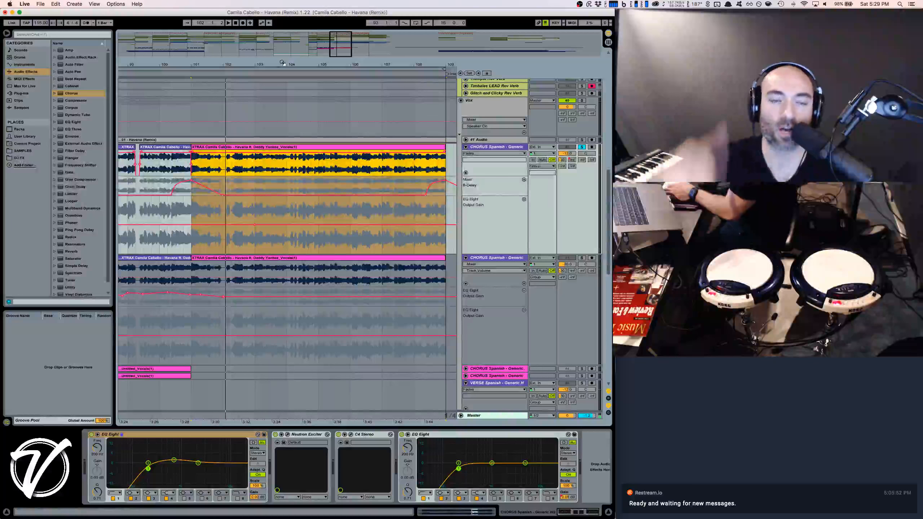
{"action": "left_click_drag", "start_coordinate": [281, 65], "coordinate": [253, 61]}
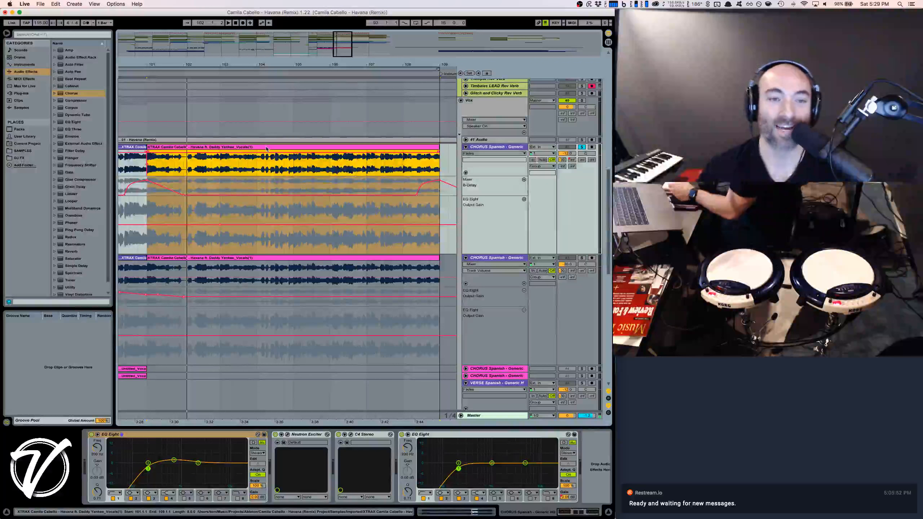
{"action": "key", "text": "space"}
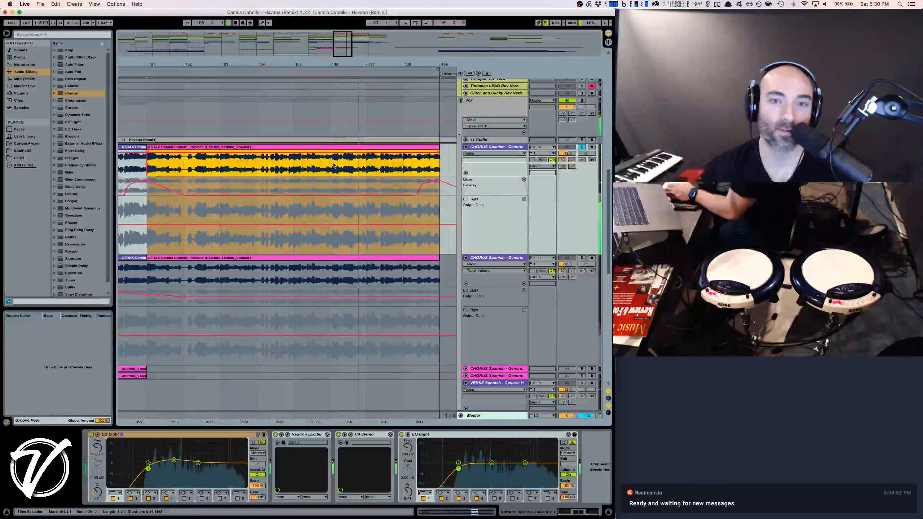
{"action": "left_click_drag", "start_coordinate": [348, 65], "coordinate": [348, 57]}
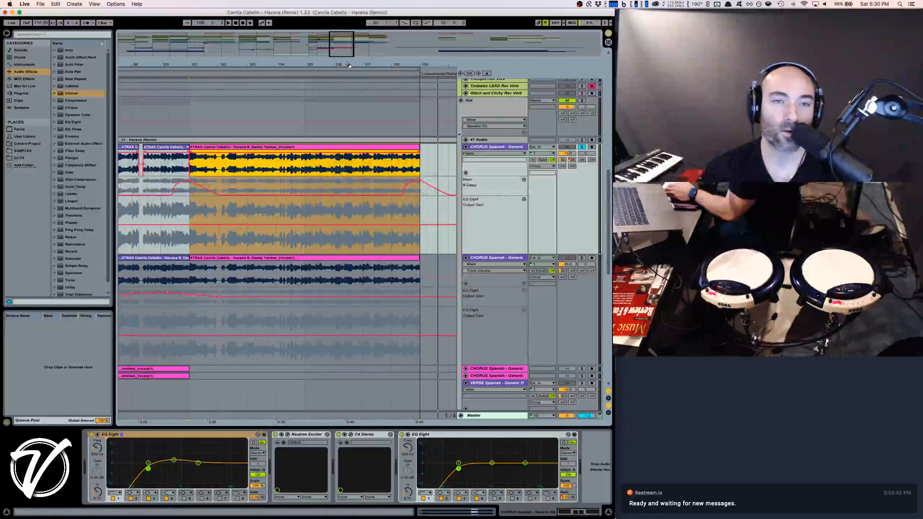
Select the soloed track's first Chorus 3 vocal clip and audition the vocals from bar 93 to bar 101
{"action": "scroll", "coordinate": [182, 148], "scroll_direction": "left", "scroll_amount": 10}
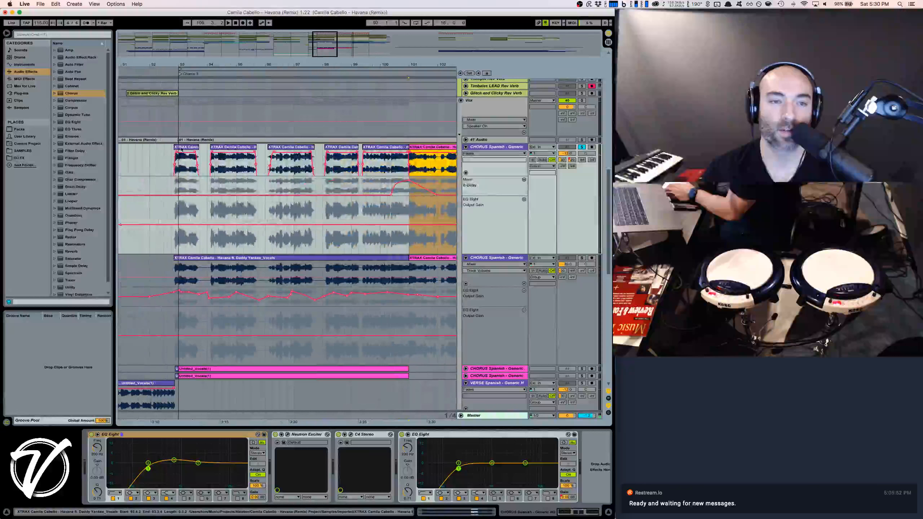
{"action": "left_click", "coordinate": [182, 149]}
{"action": "key", "text": "space"}
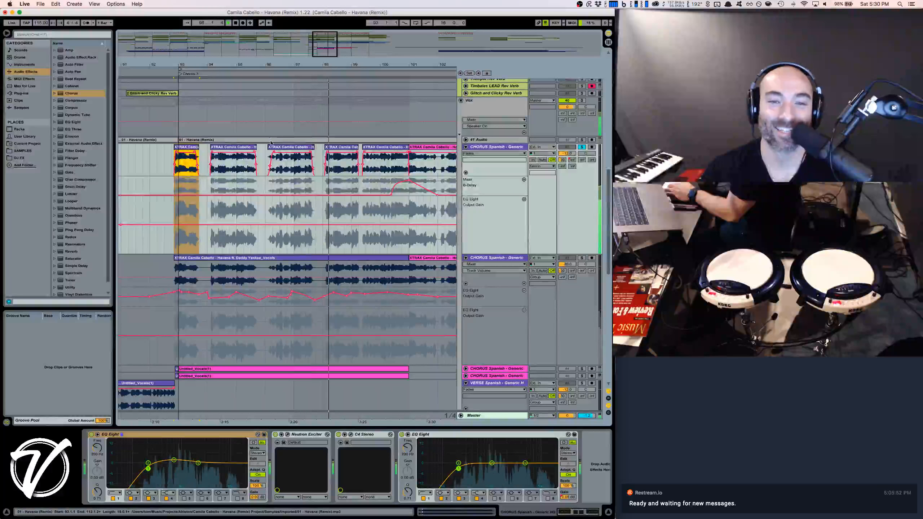
{"action": "left_click_drag", "start_coordinate": [310, 64], "coordinate": [260, 64]}
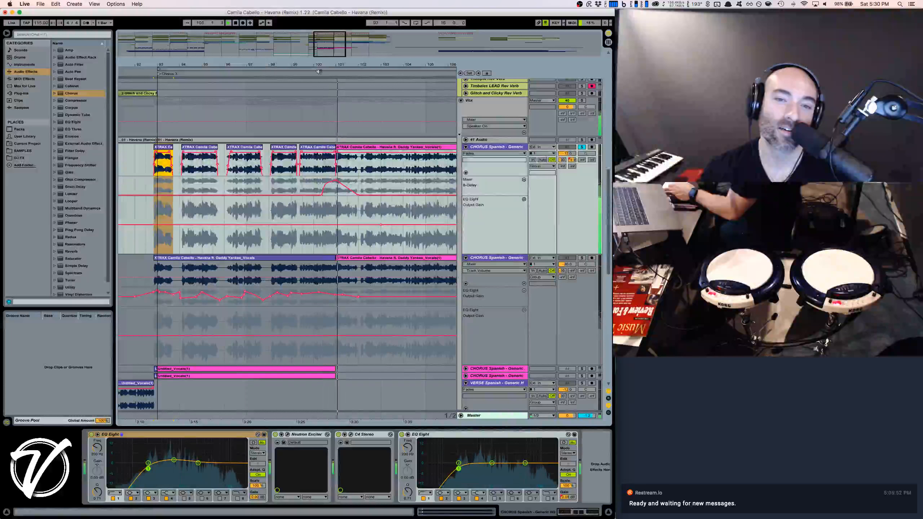
{"action": "key", "text": "space"}
Place the insert marker at bar 100 on the soloed vocal track and audition the lead-in to the last Chorus 3 clip
{"action": "left_click_drag", "start_coordinate": [324, 65], "coordinate": [323, 191]}
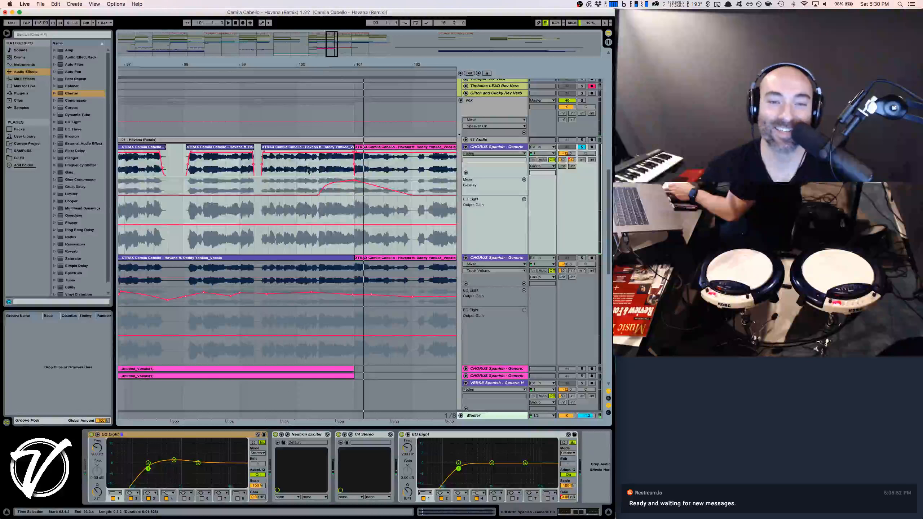
{"action": "left_click", "coordinate": [295, 171]}
{"action": "key", "text": "space"}
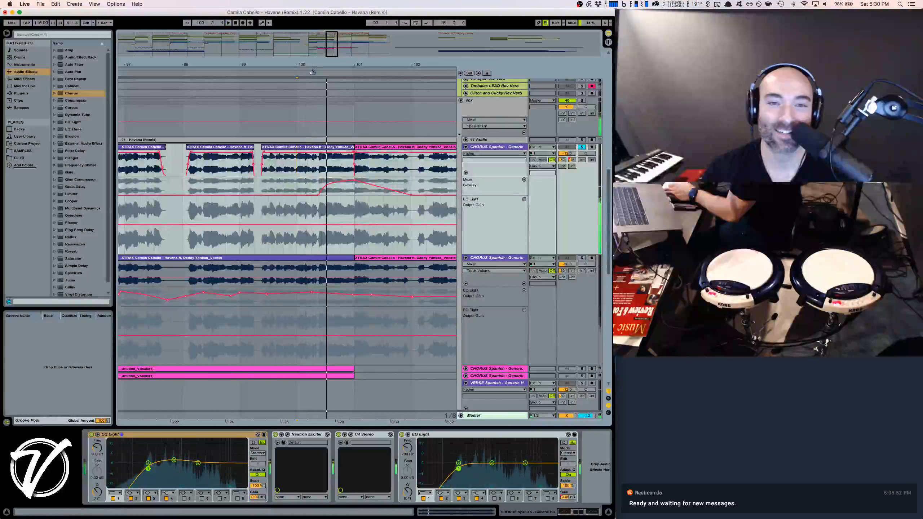
{"action": "left_click_drag", "start_coordinate": [314, 64], "coordinate": [314, 39]}
{"action": "key", "text": "space"}
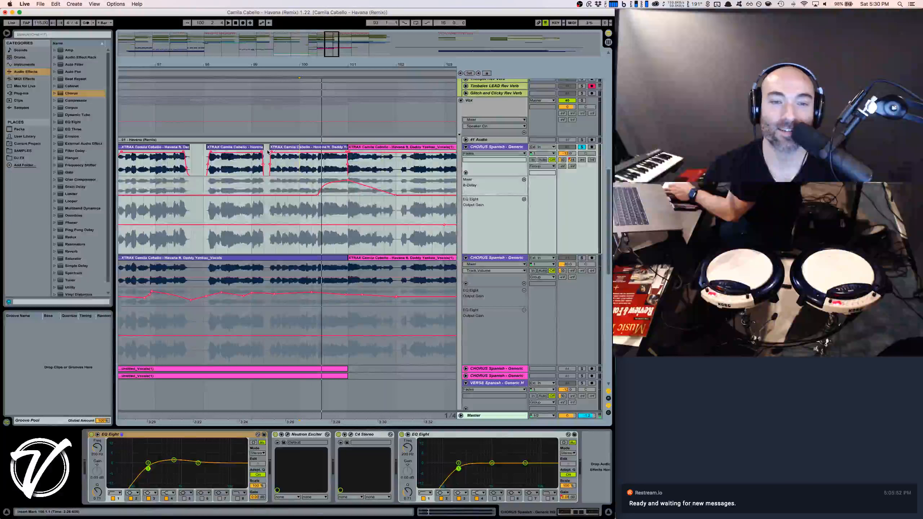
Reselect the soloed track's last Chorus 3 clip and play it again from bar 101
{"action": "left_click_drag", "start_coordinate": [348, 64], "coordinate": [345, 53]}
{"action": "left_click", "coordinate": [356, 149]}
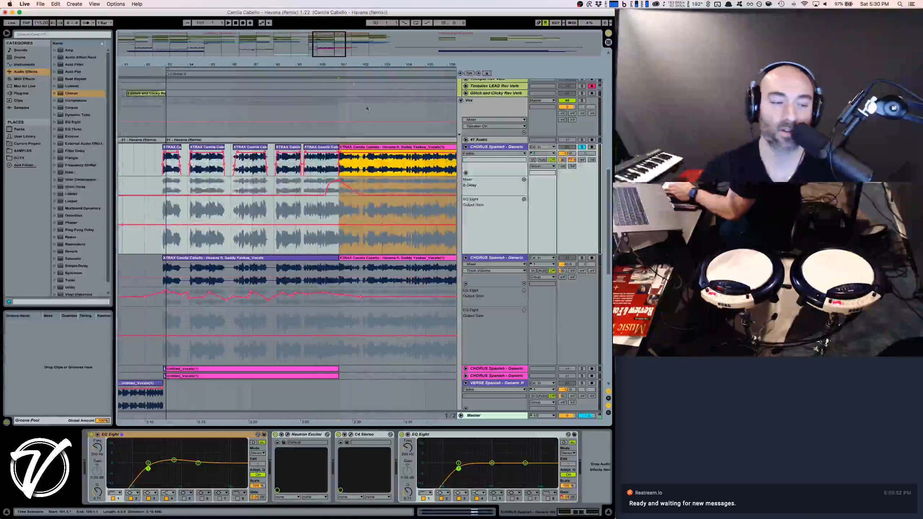
{"action": "scroll", "coordinate": [367, 108], "scroll_direction": "right", "scroll_amount": 4}
{"action": "key", "text": "space"}
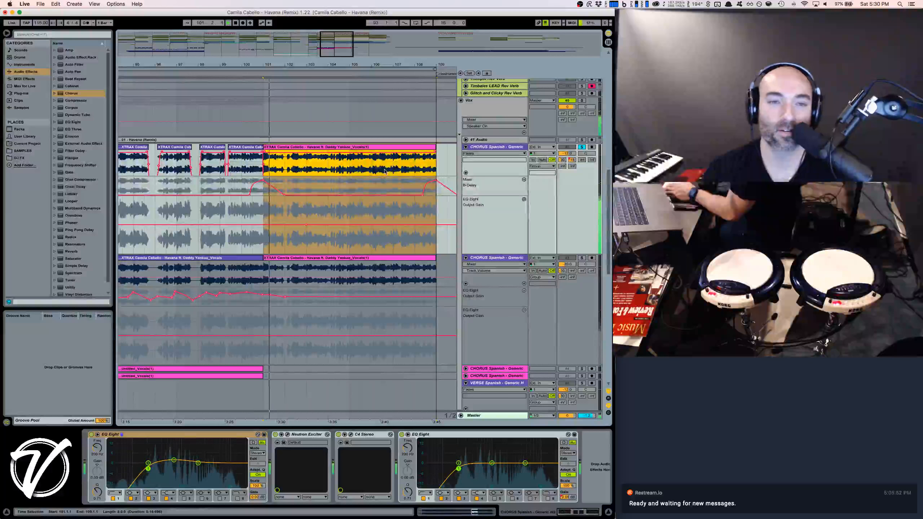
Unsolo the first CHORUS Spanish track and listen to the second half of Chorus 3 in the full mix
{"action": "left_click", "coordinate": [582, 147]}
{"action": "key", "text": "space"}
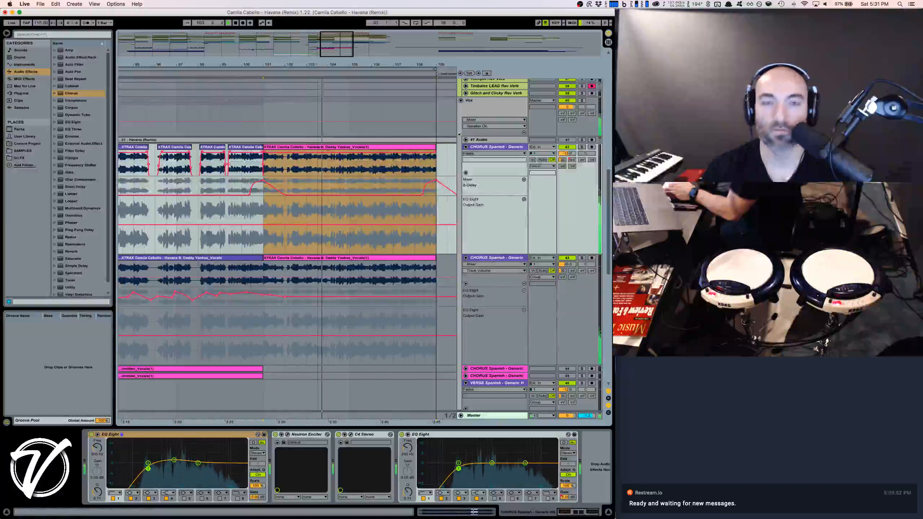
{"action": "left_click_drag", "start_coordinate": [317, 64], "coordinate": [290, 63]}
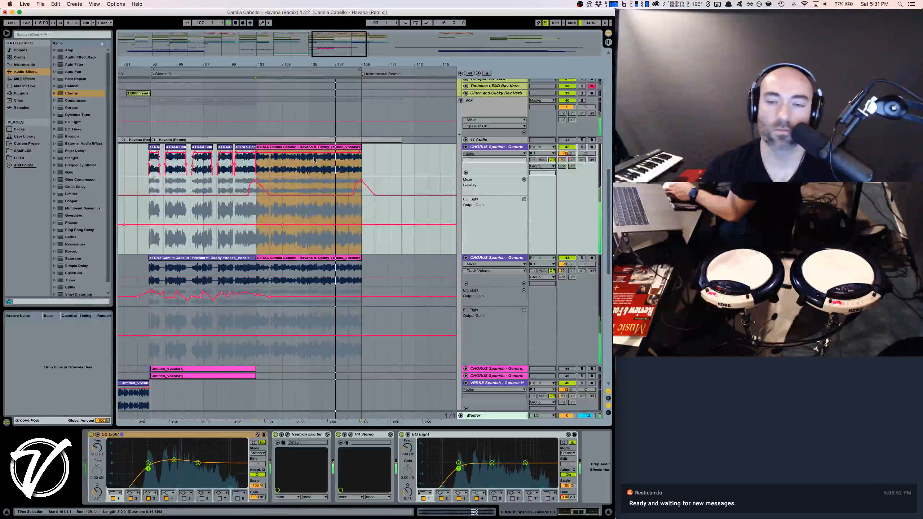
Select the last Chorus 3 clip on the second CHORUS Spanish track and play from bar 101 with its device chain shown
{"action": "double_click", "coordinate": [341, 259]}
{"action": "key", "text": "shift+Tab"}
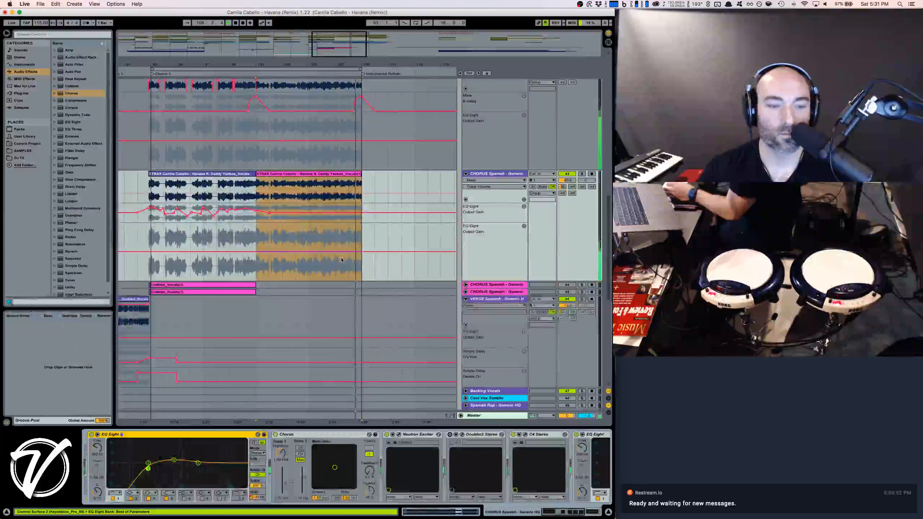
{"action": "left_click", "coordinate": [582, 174]}
{"action": "key", "text": "space"}
{"action": "key", "text": "space"}
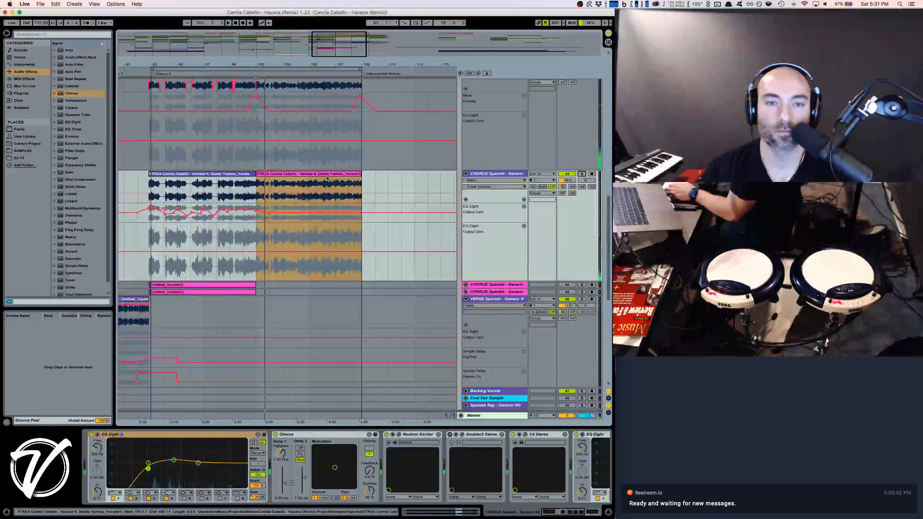
Inspect the selected vocal clip's sample and warp settings, returning to the track's devices when finished
{"action": "key", "text": "shift+Tab"}
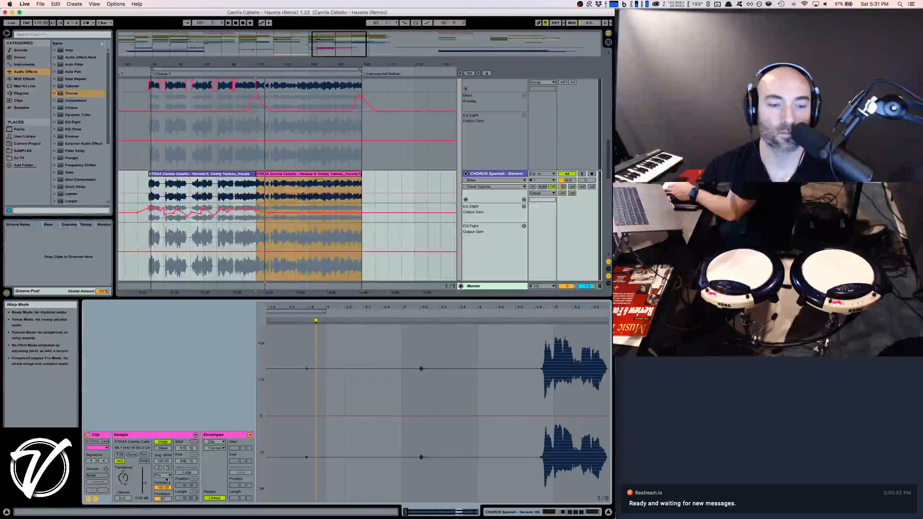
{"action": "key", "text": "space"}
{"action": "key", "text": "space"}
{"action": "key", "text": "shift+Tab"}
{"action": "key", "text": "space"}
Stop reviewing the chorus clips and select the second vocal clip on the Spanish Rap - Generic HQ track, starting at bar 173
{"action": "key", "text": "minus"}
{"action": "key", "text": "minus"}
{"action": "key", "text": "minus"}
{"action": "key", "text": "minus"}
{"action": "scroll", "coordinate": [367, 161], "scroll_direction": "down", "scroll_amount": 10}
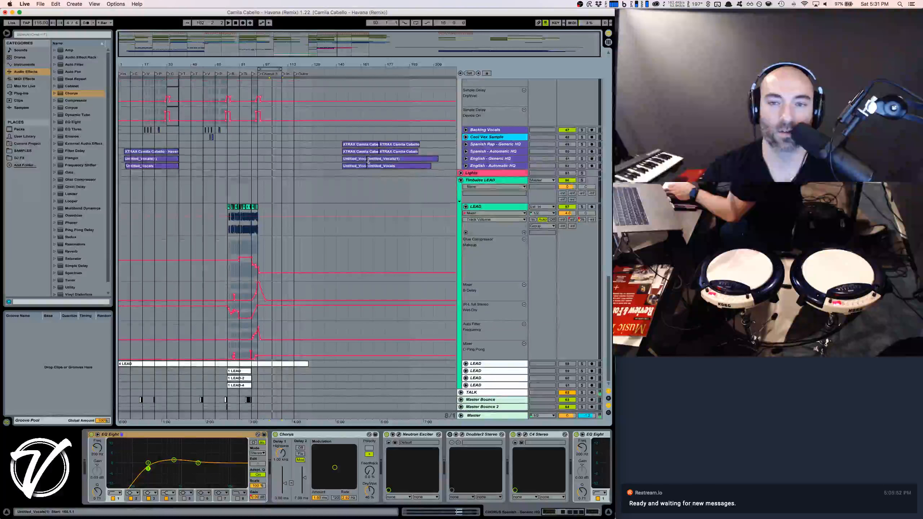
{"action": "left_click", "coordinate": [394, 144]}
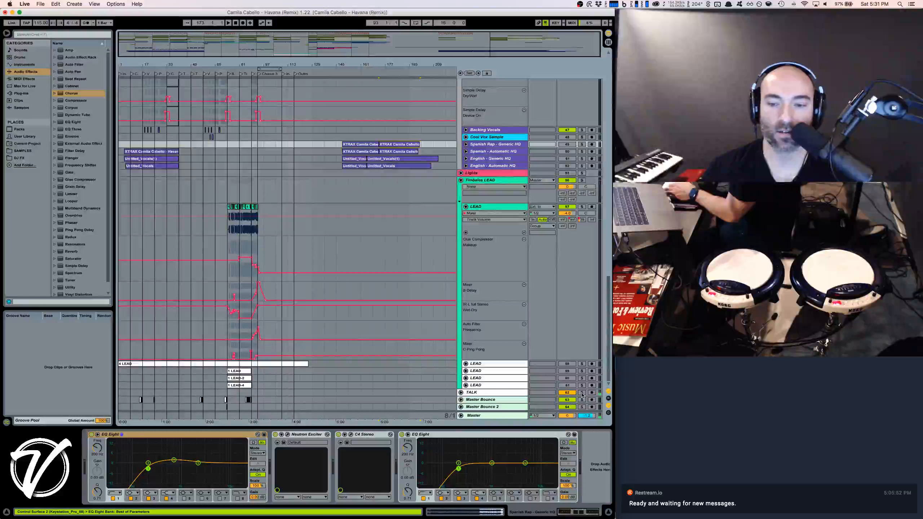
Solo the TALK and Spanish Rap - Generic HQ tracks, unfold the rap track and audition its selected clip
{"action": "left_click", "coordinate": [582, 392]}
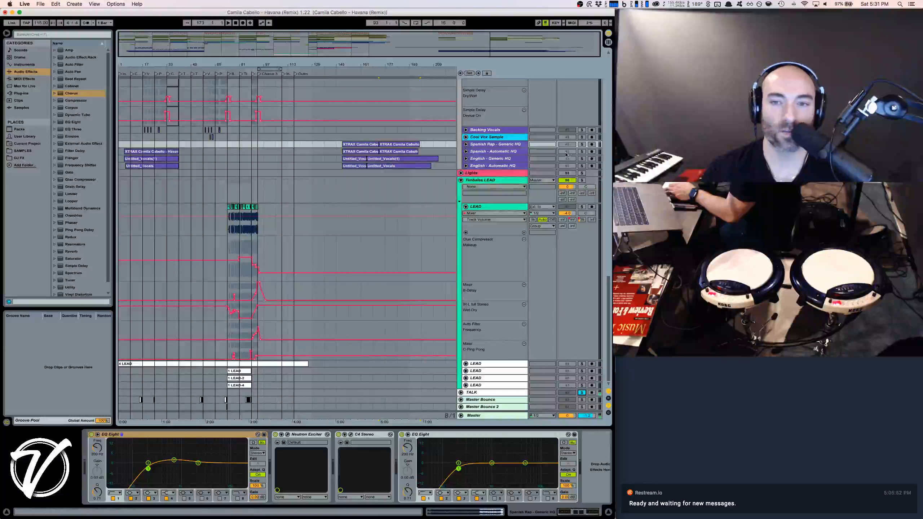
{"action": "left_click", "coordinate": [582, 145]}
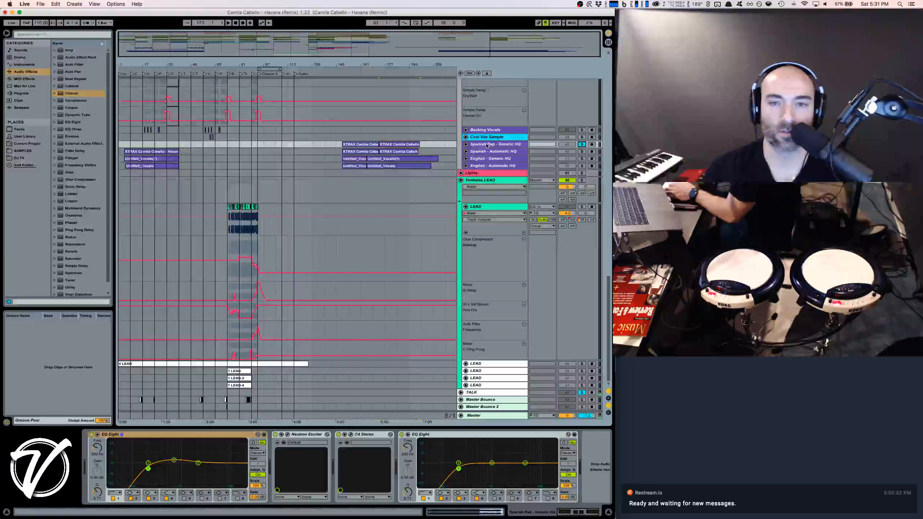
{"action": "left_click", "coordinate": [465, 144]}
{"action": "key", "text": "space"}
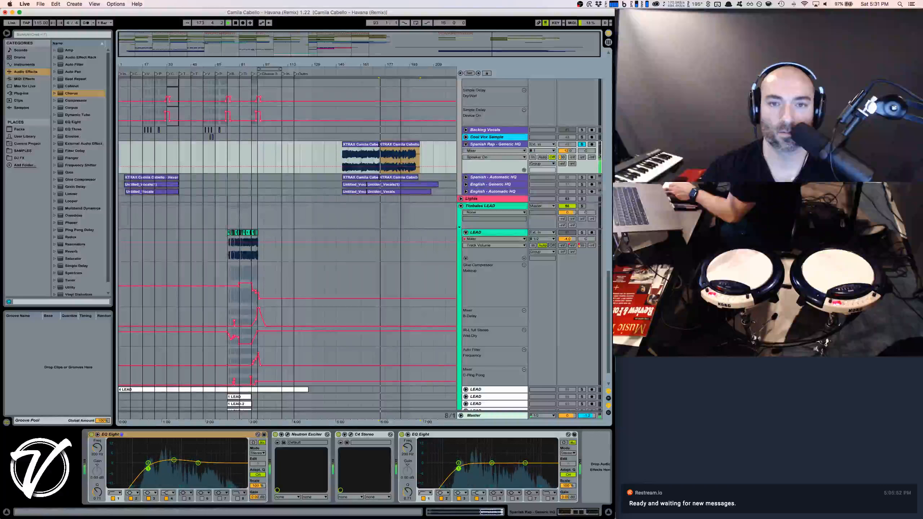
{"action": "left_click_drag", "start_coordinate": [401, 65], "coordinate": [352, 64]}
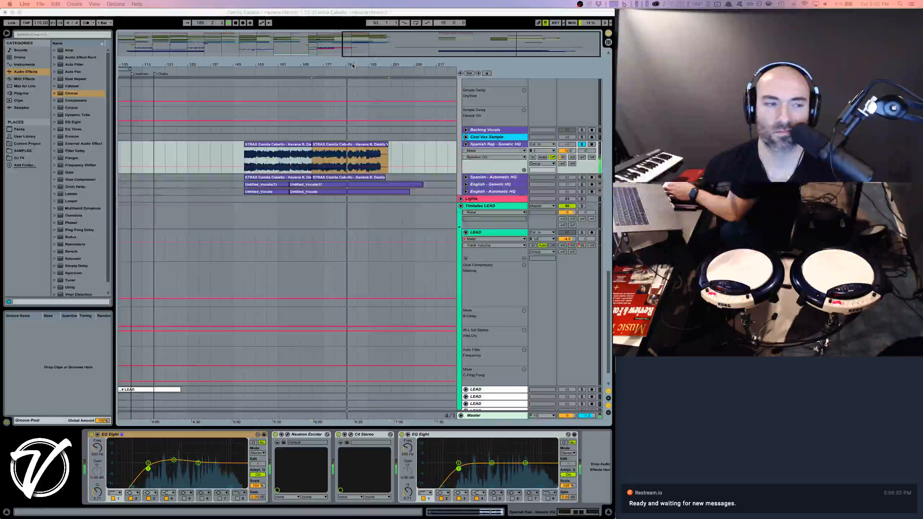
Check the Trello checklist in Chrome and return to Ableton Live to follow the Spanish rap vocal to its end
{"action": "key", "text": "super+Tab"}
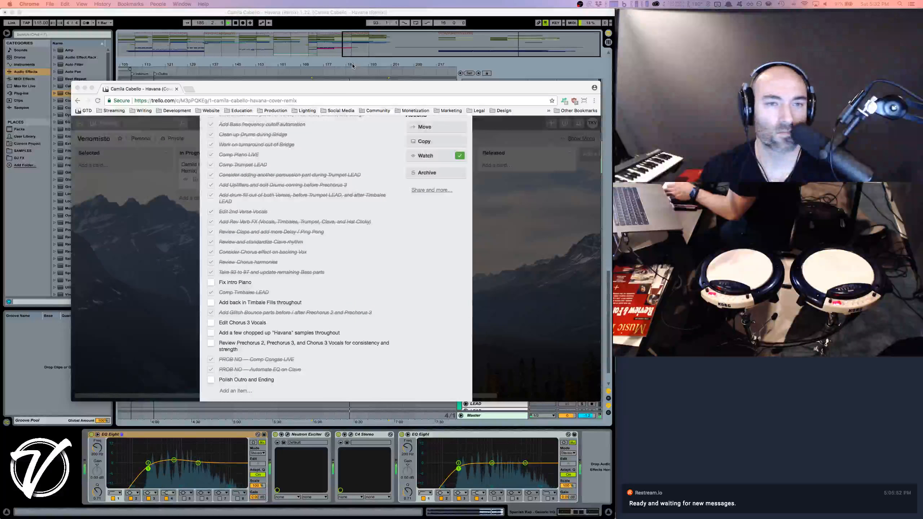
{"action": "key", "text": "super+Tab"}
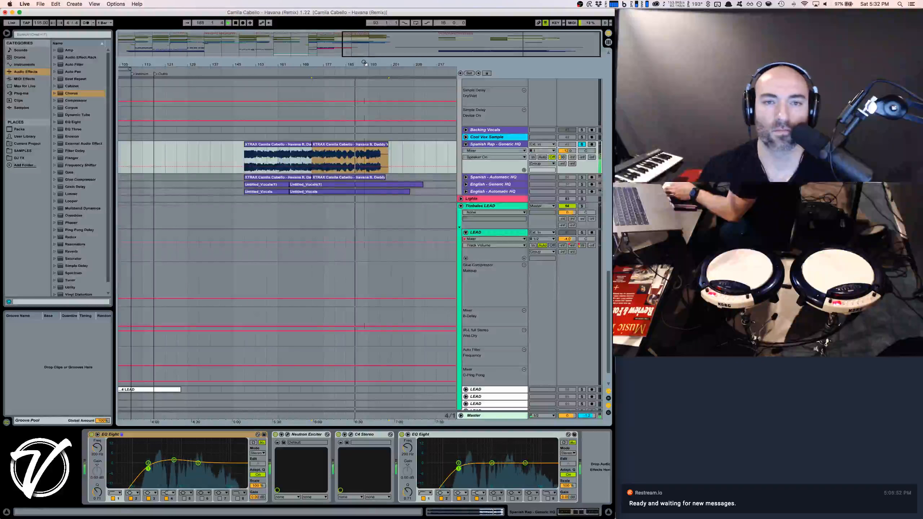
{"action": "left_click_drag", "start_coordinate": [366, 49], "coordinate": [364, 63]}
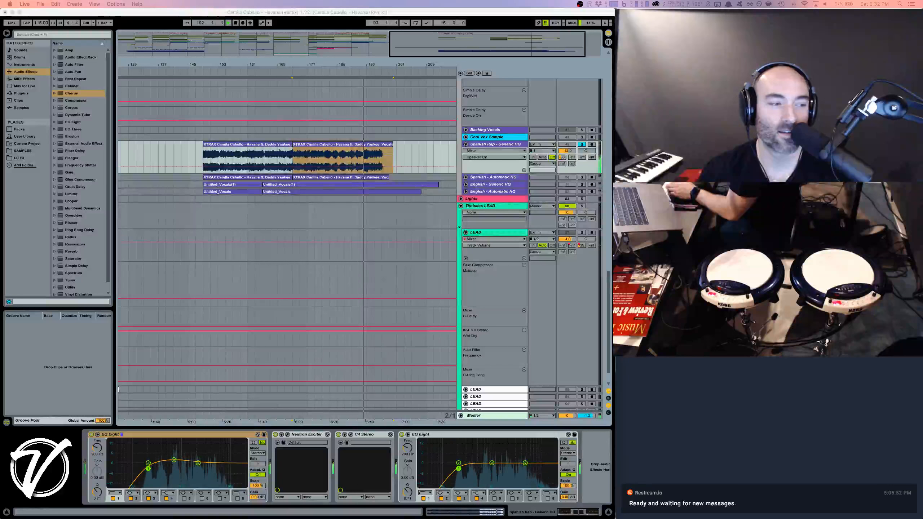
{"action": "left_click", "coordinate": [361, 63]}
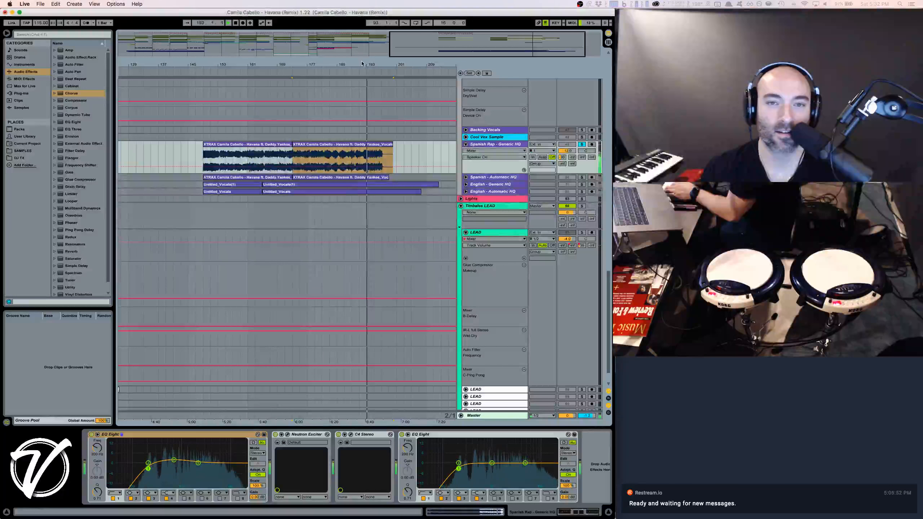
{"action": "left_click_drag", "start_coordinate": [361, 63], "coordinate": [362, 62]}
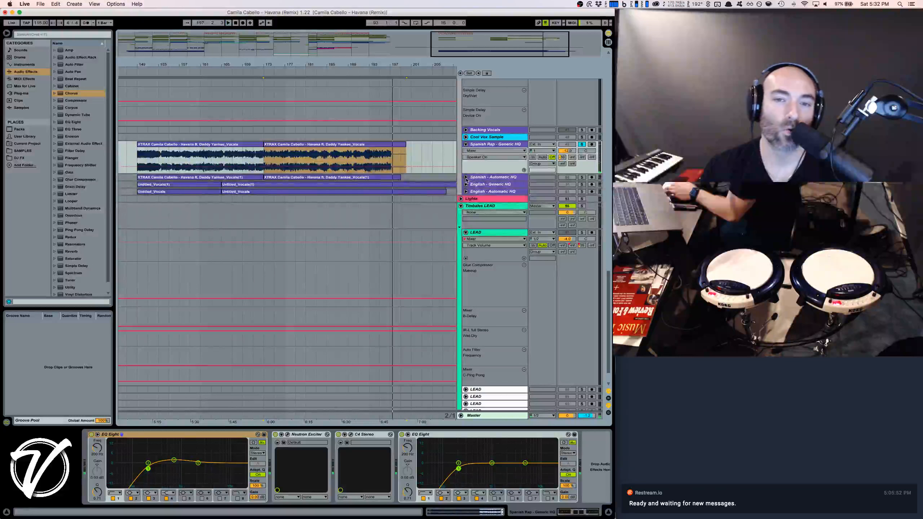
Move the solo from Spanish Rap - Generic HQ to English - Generic HQ, unfold the English track and play it from bar 173
{"action": "left_click", "coordinate": [582, 184]}
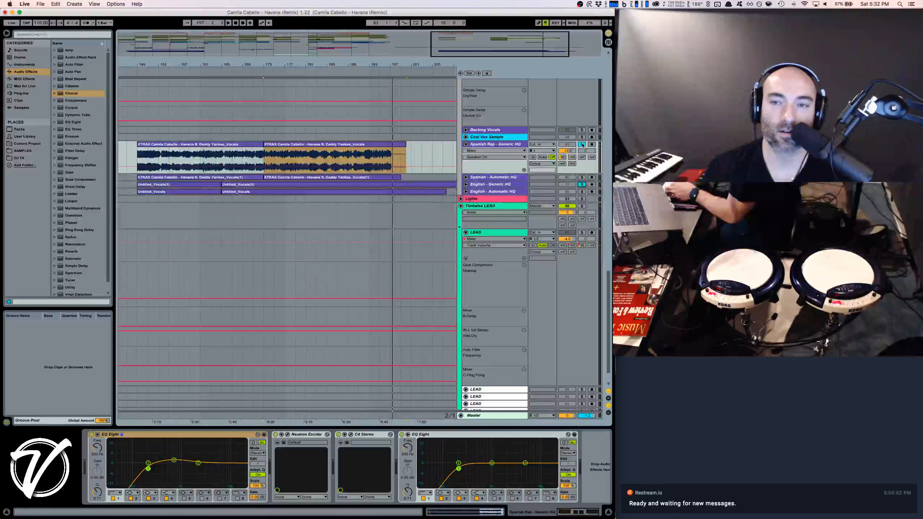
{"action": "left_click", "coordinate": [466, 184]}
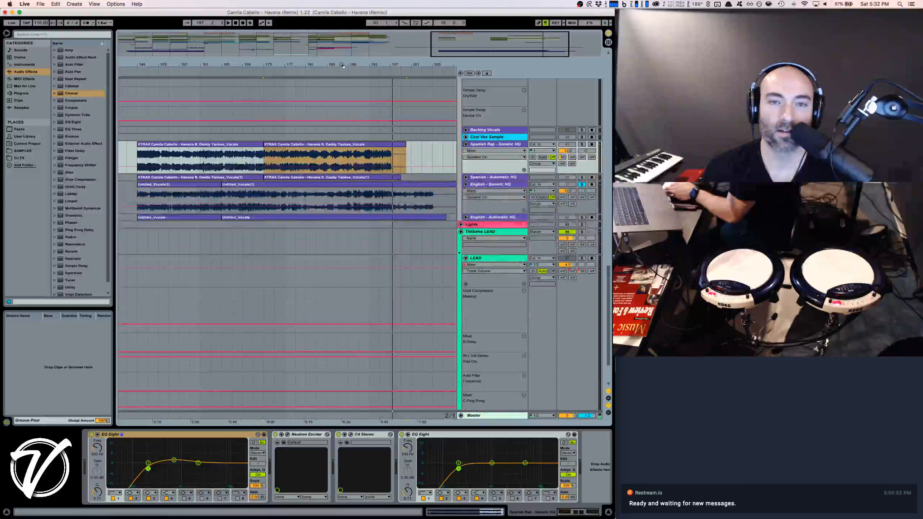
{"action": "key", "text": "minus"}
{"action": "left_click", "coordinate": [273, 202]}
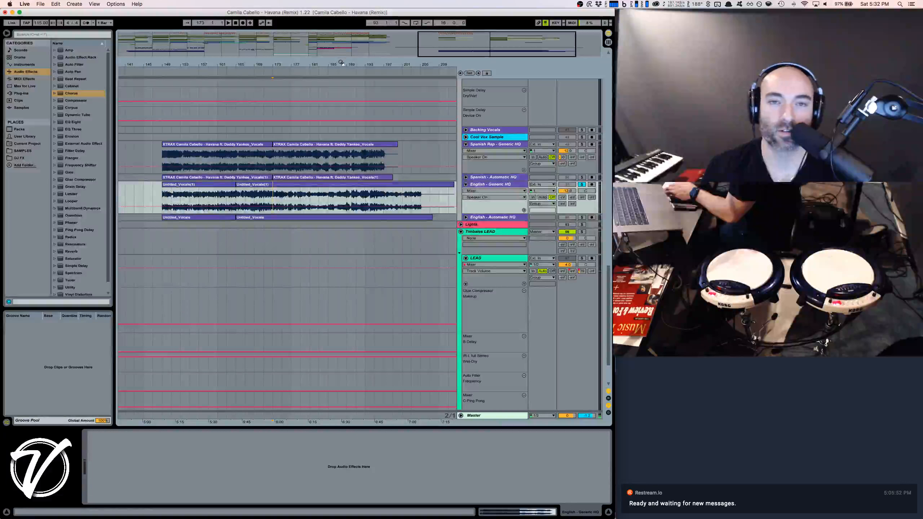
{"action": "mouse_move", "coordinate": [341, 63]}
{"action": "left_mouse_down"}
{"action": "mouse_move", "coordinate": [323, 59]}
{"action": "mouse_move", "coordinate": [332, 63]}
{"action": "mouse_move", "coordinate": [325, 68]}
{"action": "left_mouse_up"}
{"action": "key", "text": "space"}
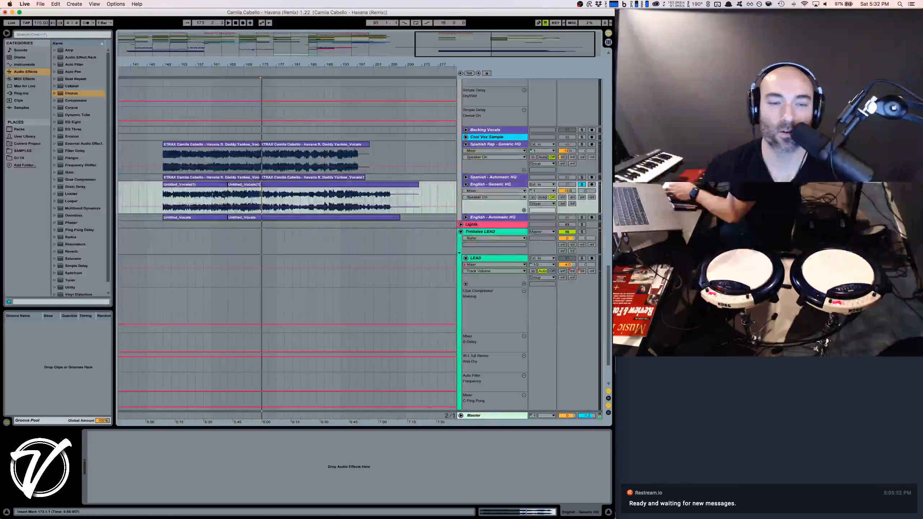
Audition the English - Generic HQ vocals from the start of their first clip at bar 149 and again from bar 161
{"action": "left_click", "coordinate": [167, 199]}
{"action": "key", "text": "space"}
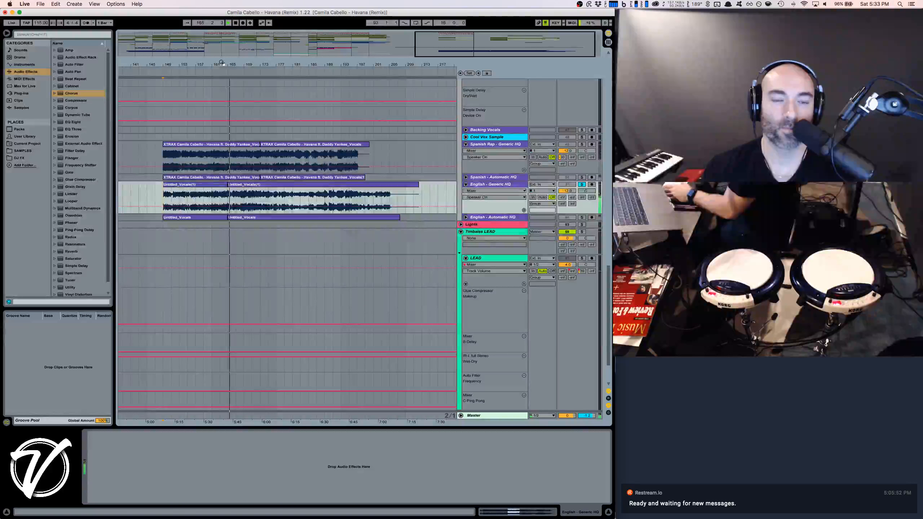
{"action": "left_click_drag", "start_coordinate": [222, 63], "coordinate": [222, 68]}
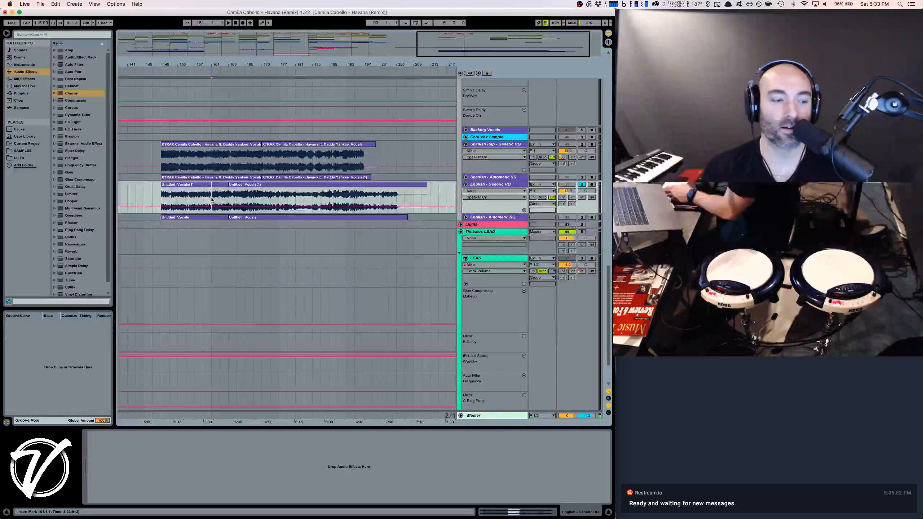
{"action": "key", "text": "space"}
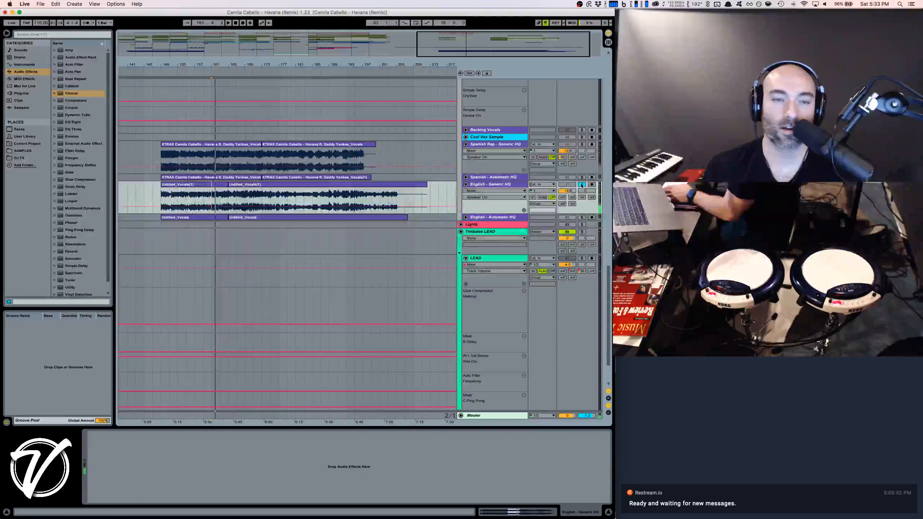
Audition the English - Generic HQ vocals from bar 165 and again from bar 189
{"action": "scroll", "coordinate": [356, 203], "scroll_direction": "down", "scroll_amount": 3}
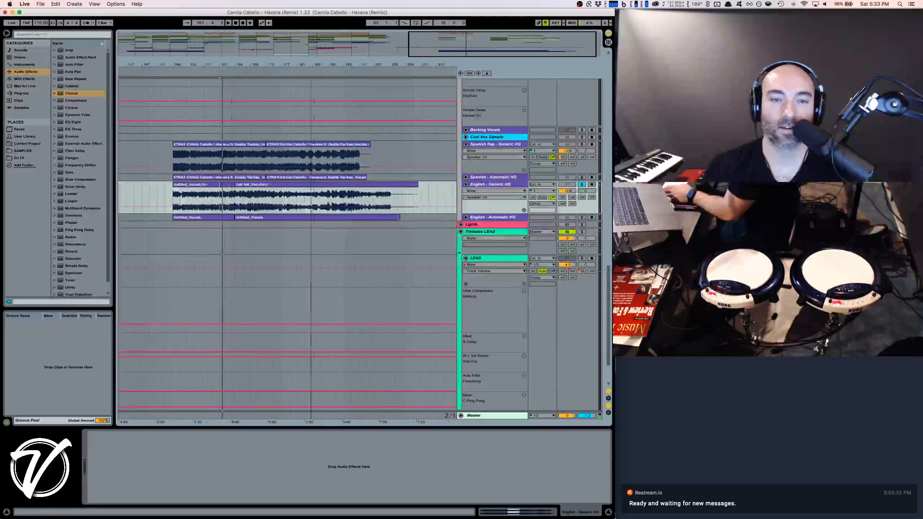
{"action": "left_click", "coordinate": [253, 198]}
{"action": "key", "text": "space"}
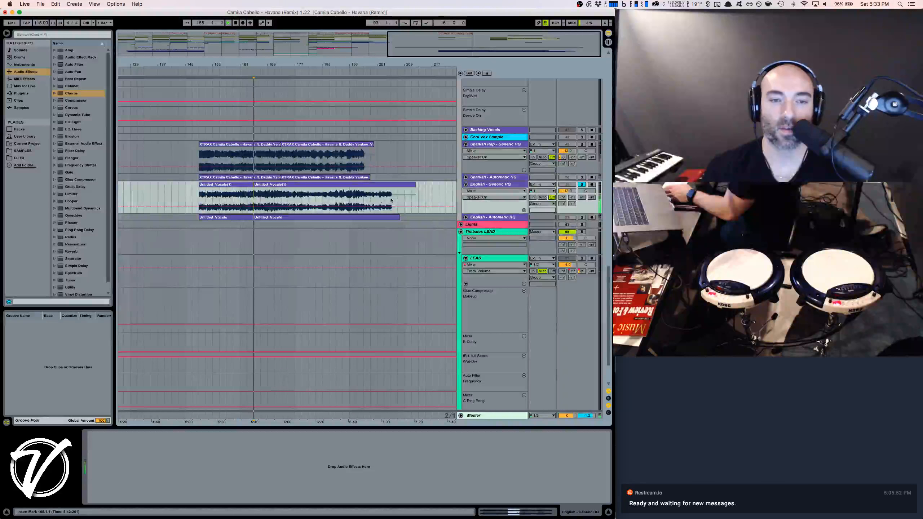
{"action": "left_click", "coordinate": [338, 200]}
{"action": "key", "text": "space"}
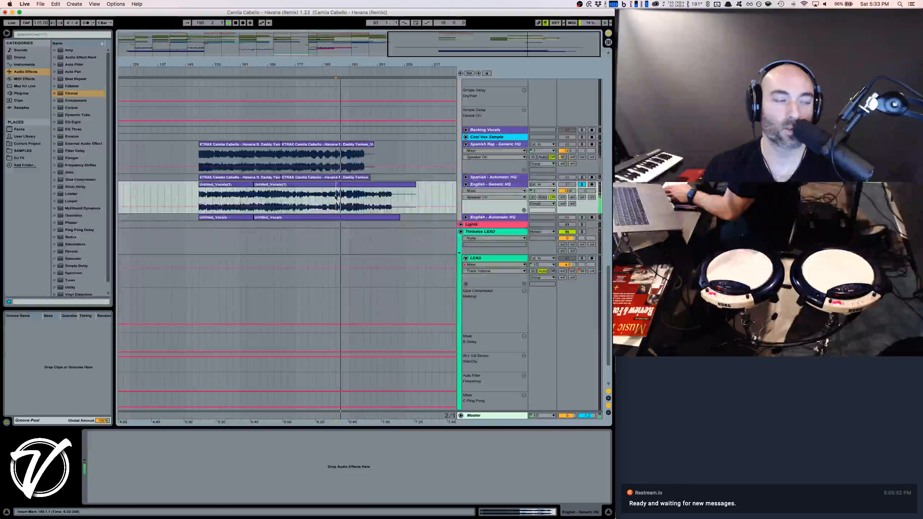
{"action": "left_click_drag", "start_coordinate": [308, 63], "coordinate": [308, 51]}
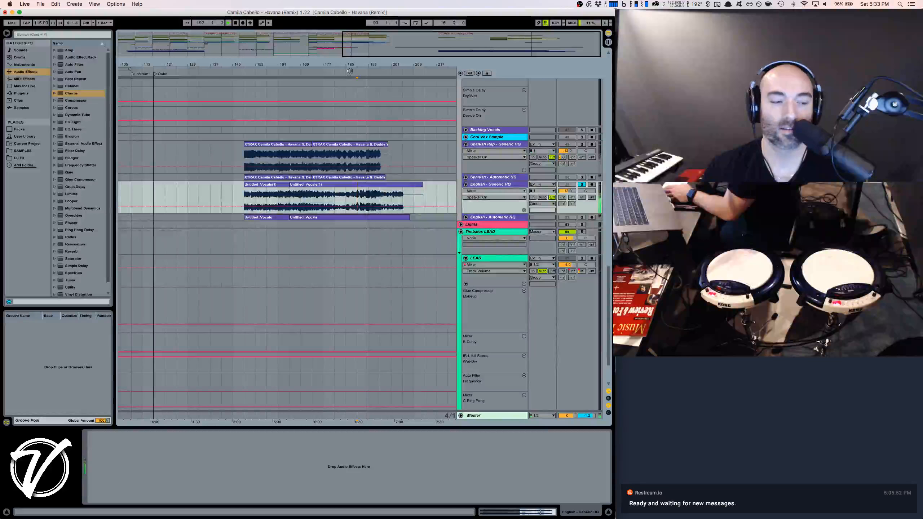
{"action": "left_click_drag", "start_coordinate": [361, 64], "coordinate": [338, 70]}
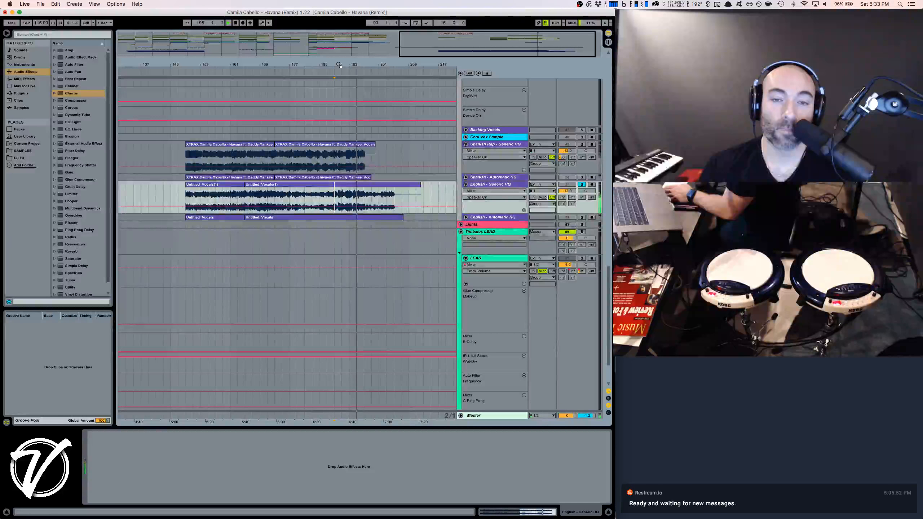
{"action": "key", "text": "space"}
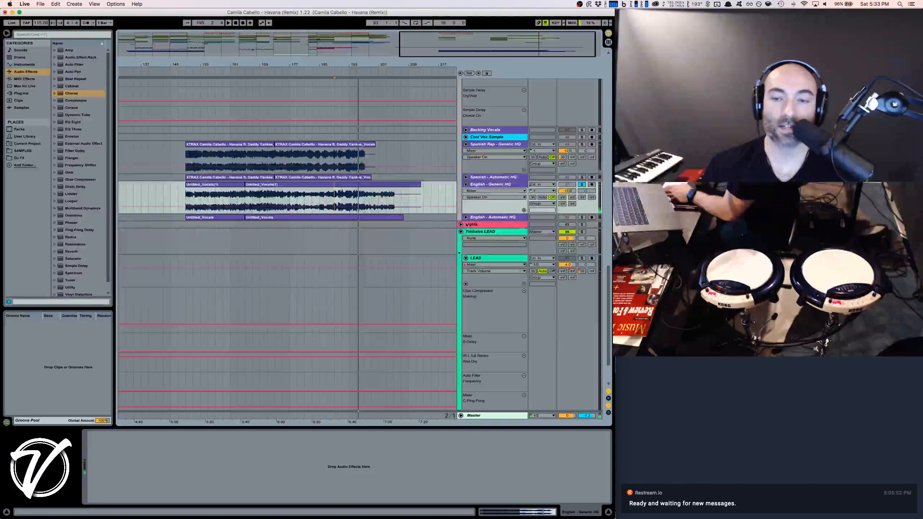
Unfold the English - Automatic HQ track, solo it instead of English - Generic HQ and audition its vocals from bars 185 and 187
{"action": "left_click", "coordinate": [466, 217]}
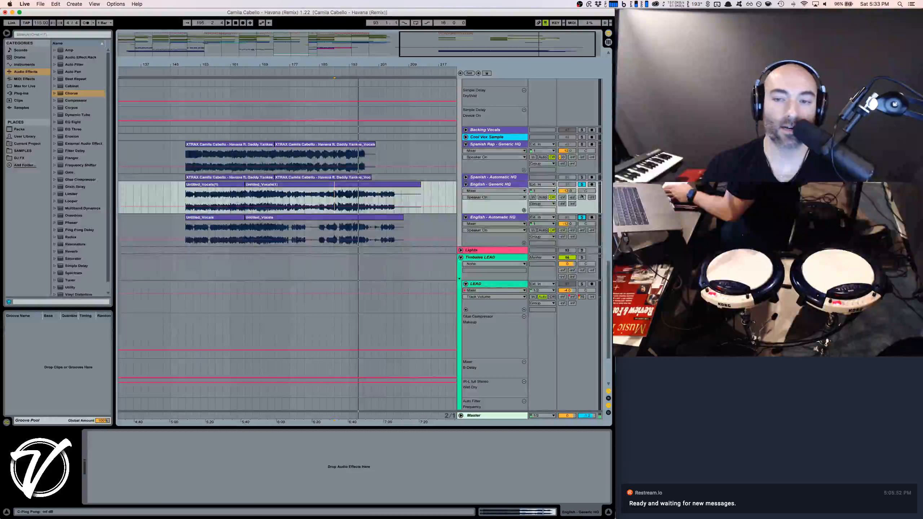
{"action": "left_click", "coordinate": [316, 232]}
{"action": "key", "text": "space"}
{"action": "left_click", "coordinate": [320, 232]}
{"action": "key", "text": "space"}
{"action": "key", "text": "space"}
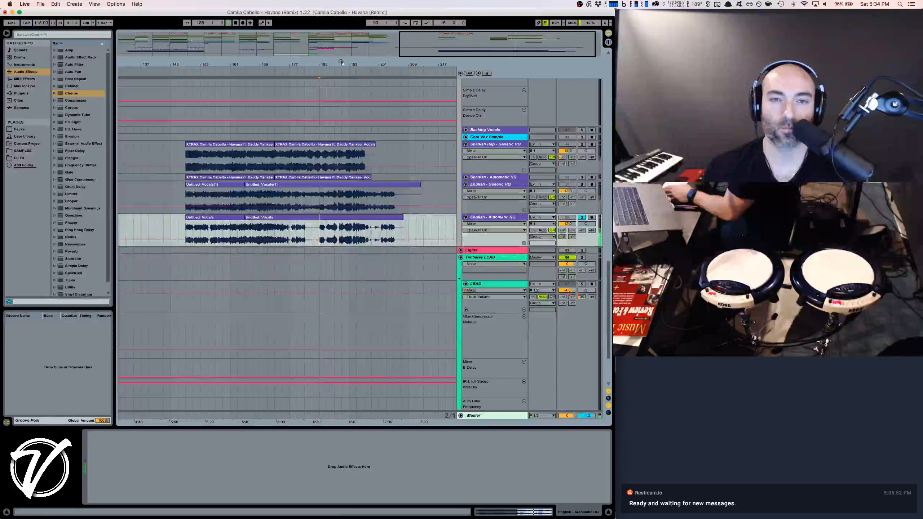
{"action": "mouse_move", "coordinate": [341, 64]}
{"action": "left_mouse_down"}
{"action": "mouse_move", "coordinate": [341, 78]}
{"action": "mouse_move", "coordinate": [337, 61]}
{"action": "left_mouse_up"}
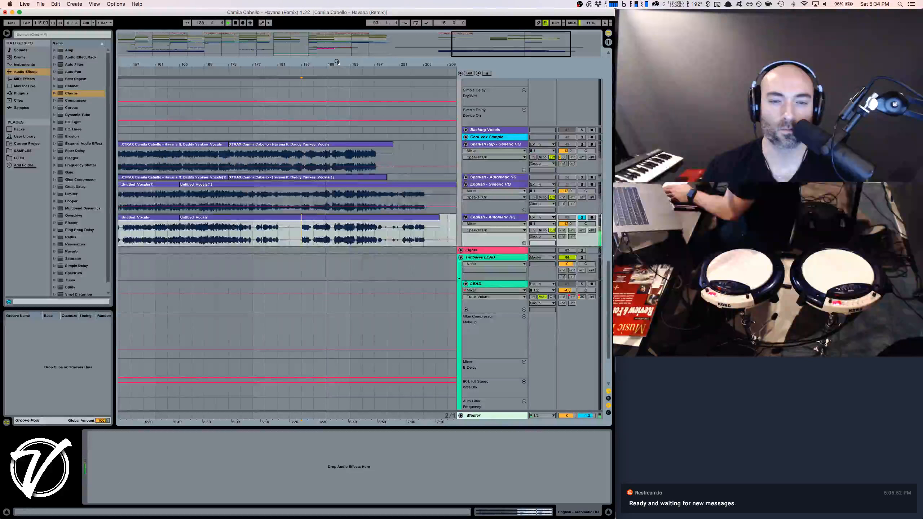
{"action": "scroll", "coordinate": [326, 214], "scroll_direction": "up", "scroll_amount": 5}
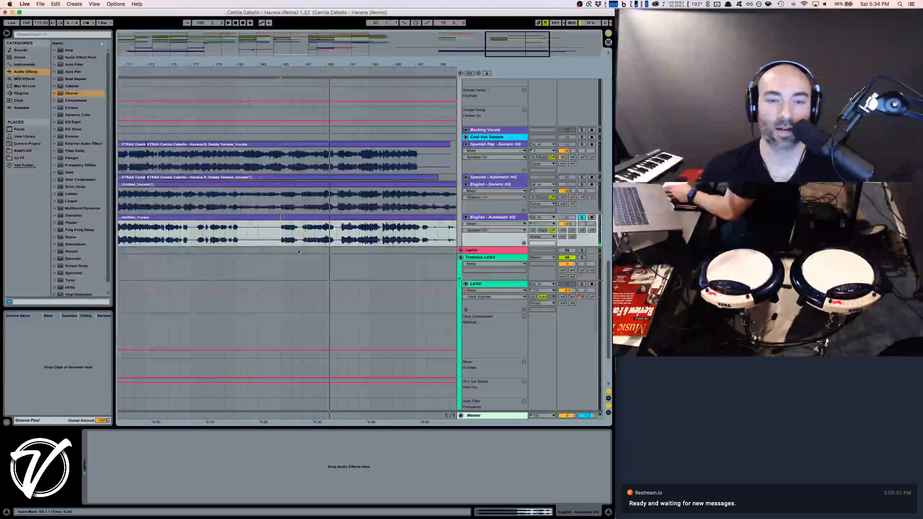
{"action": "key", "text": "space"}
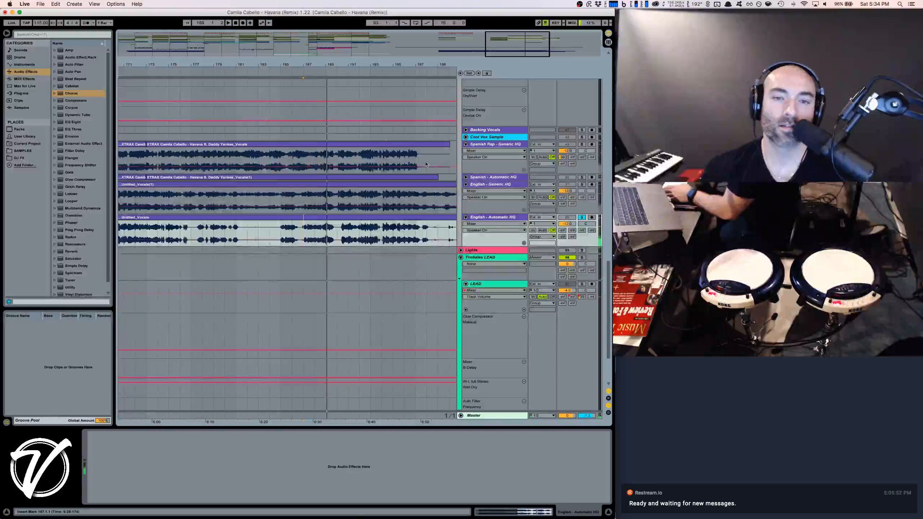
Move the solo to English - Generic HQ and play the same passage from bar 187 for comparison
{"action": "left_click", "coordinate": [582, 185]}
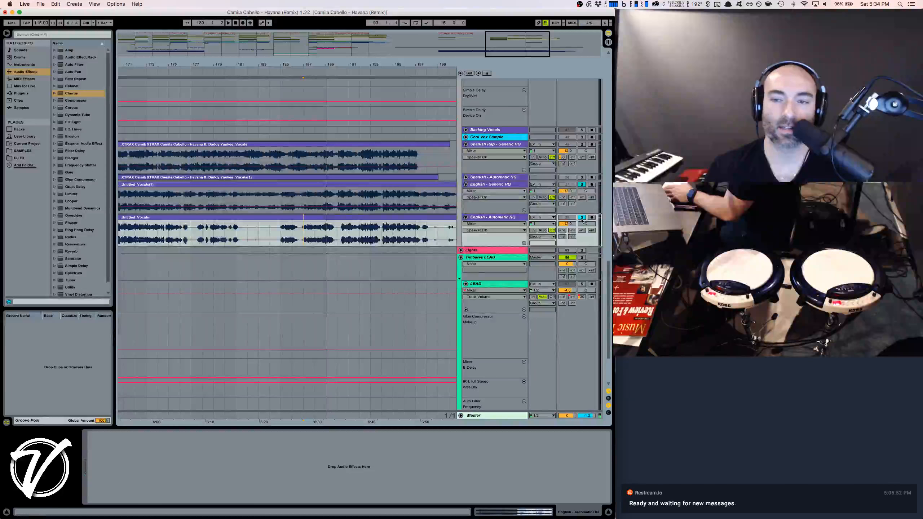
{"action": "key", "text": "space"}
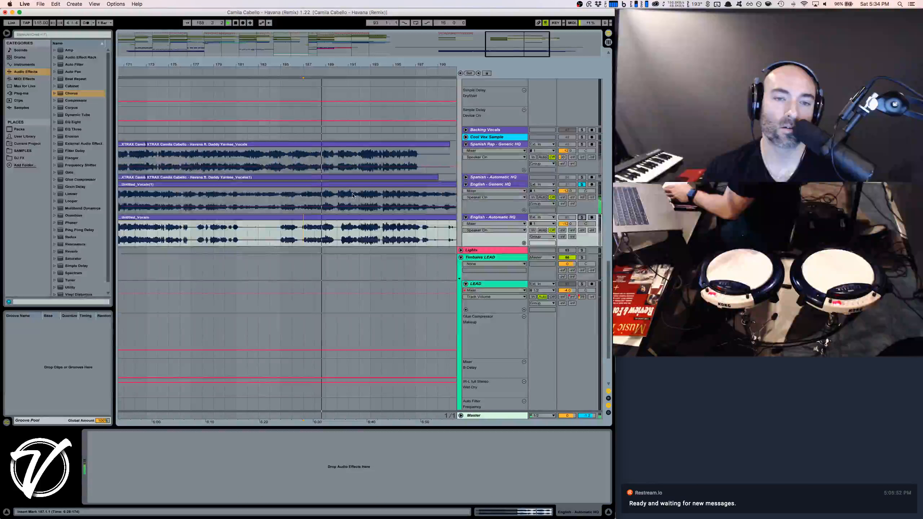
{"action": "key", "text": "space"}
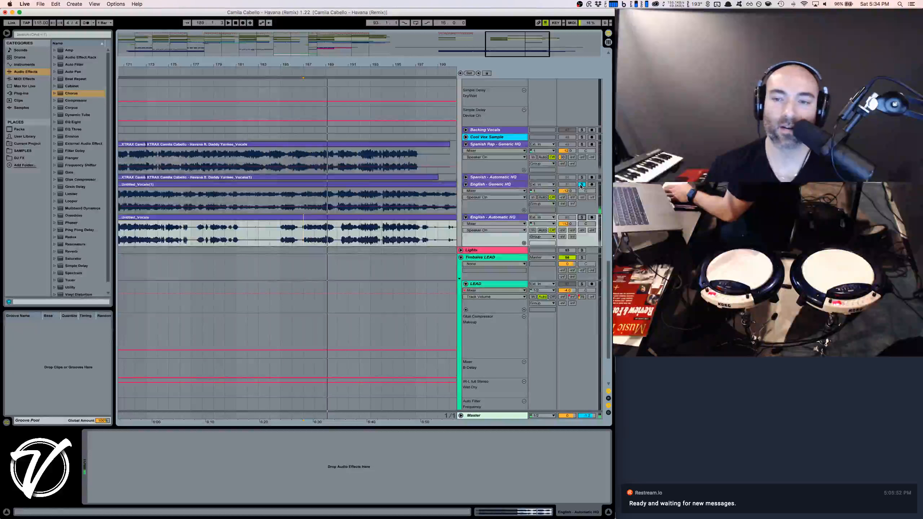
Return the solo to English - Automatic HQ and replay its vocals from bar 187
{"action": "left_click", "coordinate": [581, 217]}
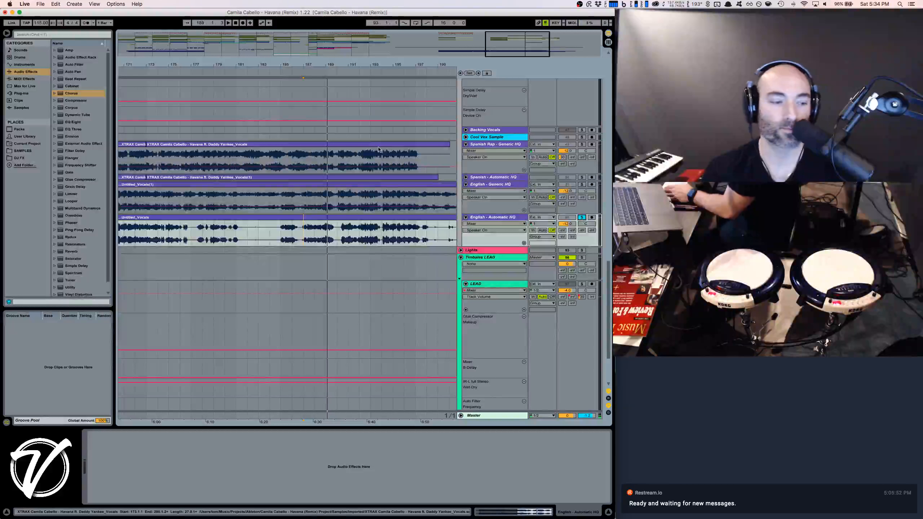
{"action": "left_click", "coordinate": [305, 64]}
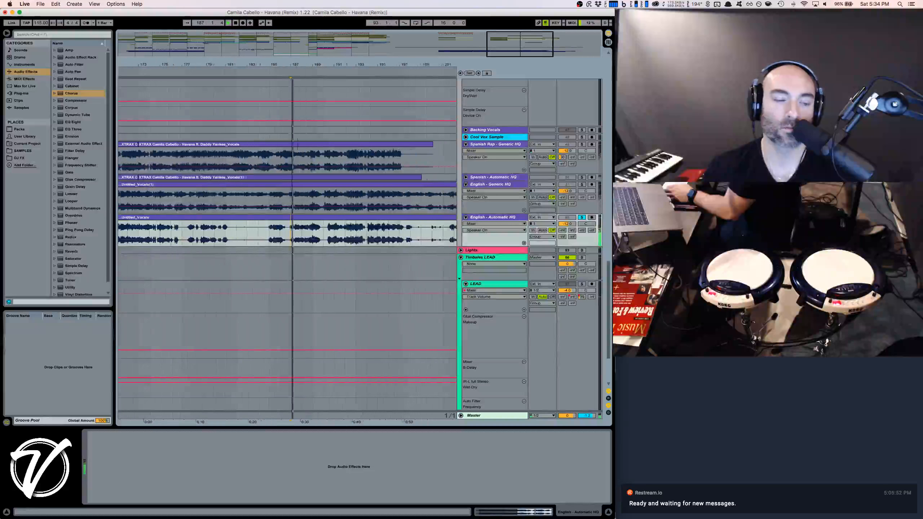
{"action": "left_click_drag", "start_coordinate": [305, 64], "coordinate": [292, 64]}
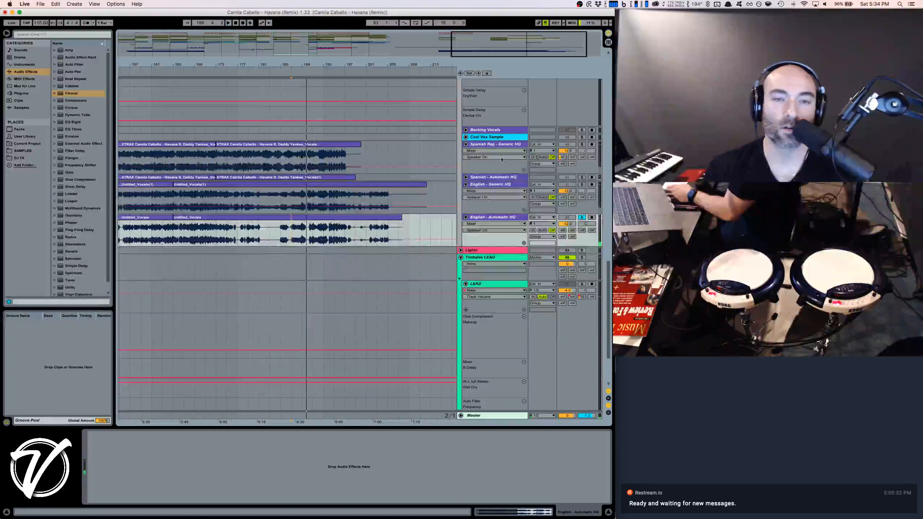
{"action": "left_click_drag", "start_coordinate": [298, 63], "coordinate": [336, 44]}
{"action": "key", "text": "space"}
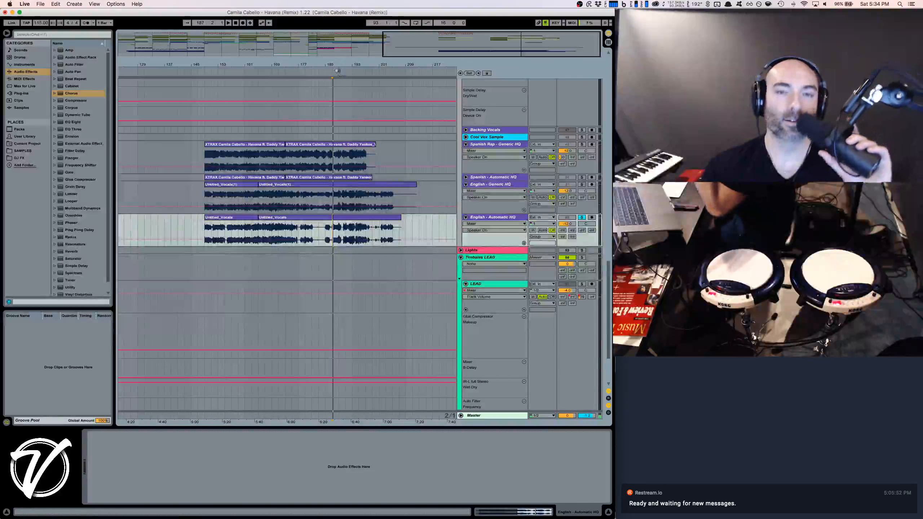
Play the soloed English - Automatic HQ vocals from bar 185 twice to check the phrases that follow
{"action": "left_click_drag", "start_coordinate": [327, 64], "coordinate": [283, 86]}
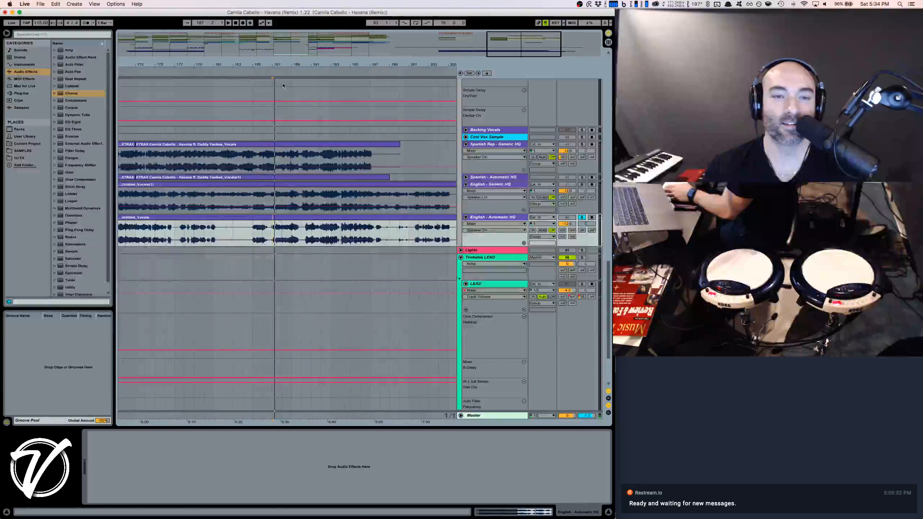
{"action": "key", "text": "space"}
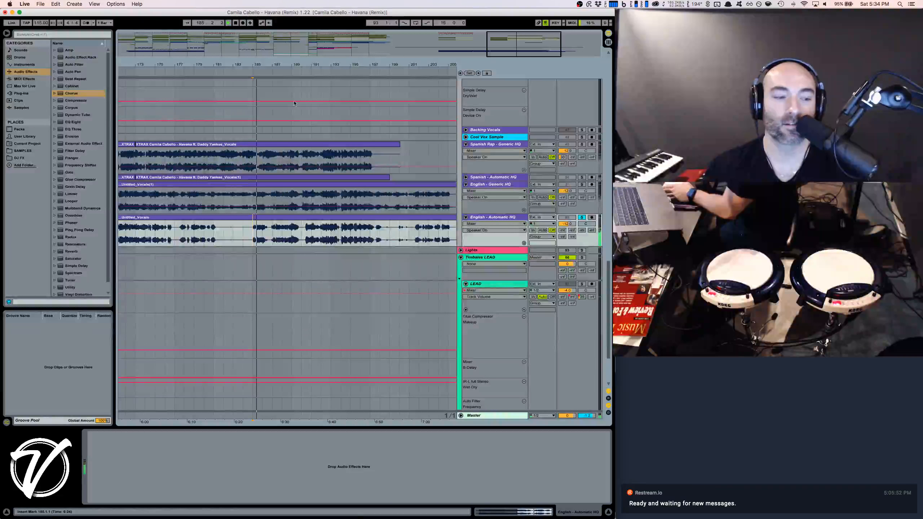
{"action": "left_click_drag", "start_coordinate": [296, 66], "coordinate": [267, 62]}
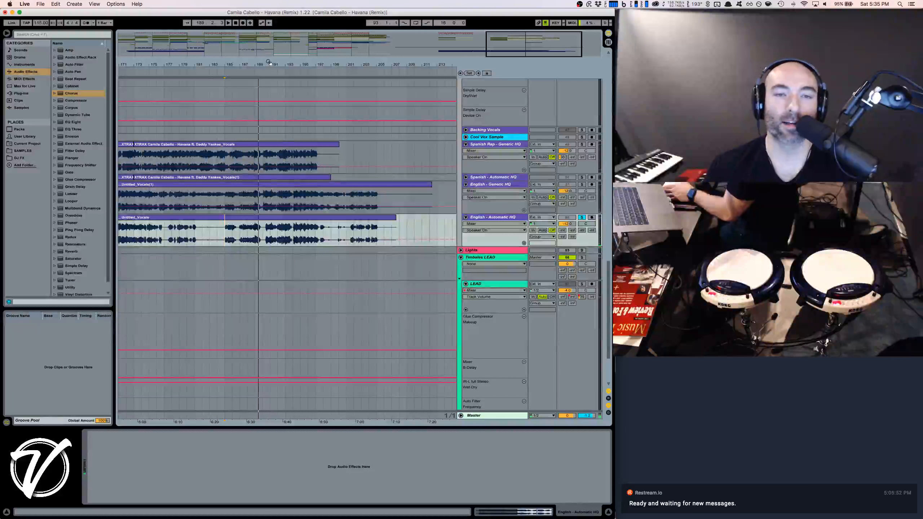
{"action": "left_click_drag", "start_coordinate": [269, 63], "coordinate": [269, 94]}
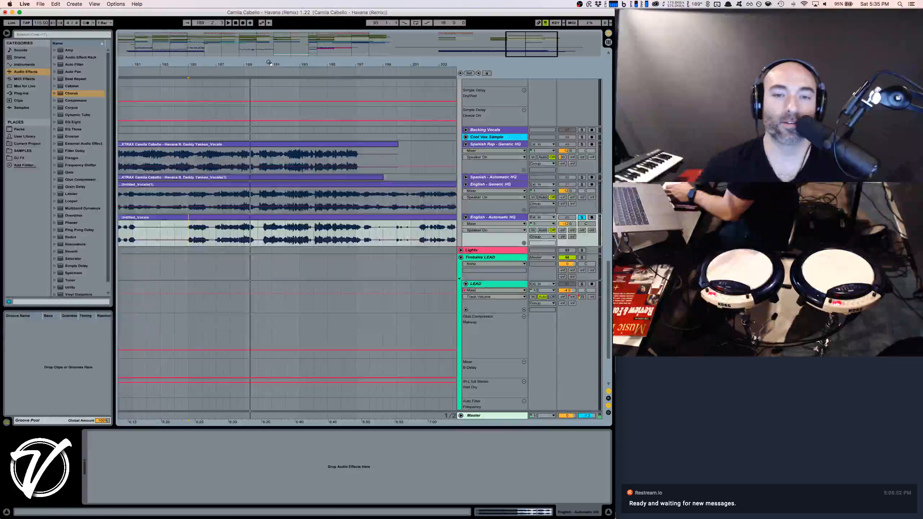
{"action": "scroll", "coordinate": [285, 185], "scroll_direction": "right", "scroll_amount": 3}
{"action": "key", "text": "space"}
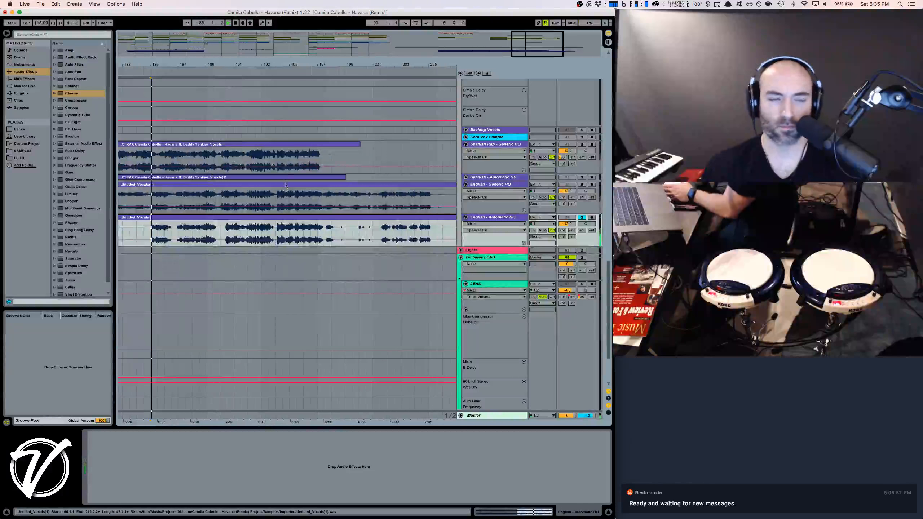
{"action": "left_click_drag", "start_coordinate": [254, 63], "coordinate": [254, 60]}
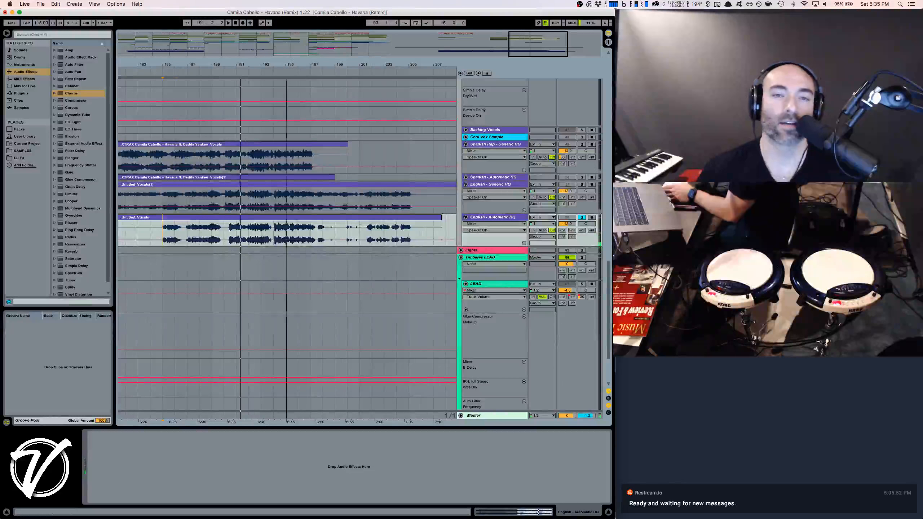
Return to the main arrangement, clear the English - Automatic HQ solo and play the full mix from bar 69
{"action": "left_click_drag", "start_coordinate": [394, 64], "coordinate": [400, 35]}
{"action": "scroll", "coordinate": [370, 141], "scroll_direction": "up", "scroll_amount": 5}
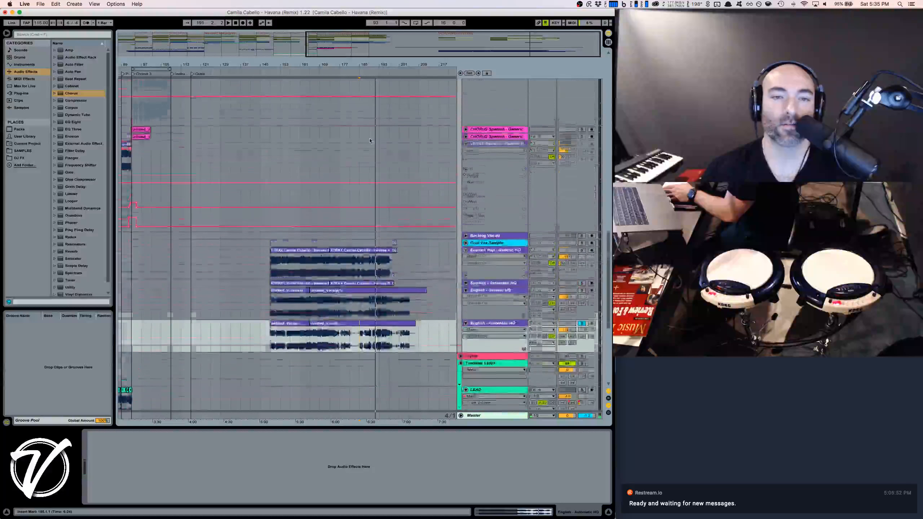
{"action": "scroll", "coordinate": [370, 140], "scroll_direction": "up", "scroll_amount": 3}
{"action": "key", "text": "minus"}
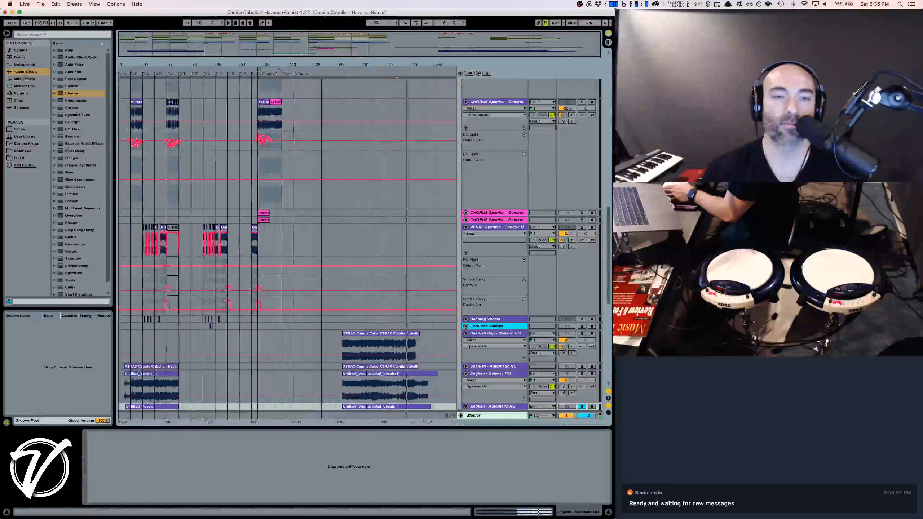
{"action": "left_click_drag", "start_coordinate": [232, 65], "coordinate": [233, 108]}
{"action": "left_click", "coordinate": [183, 116]}
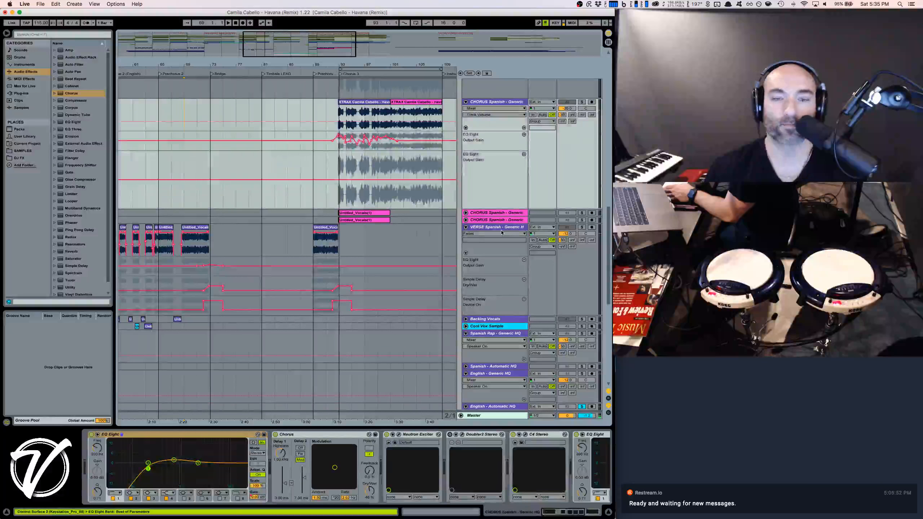
{"action": "left_click", "coordinate": [582, 407]}
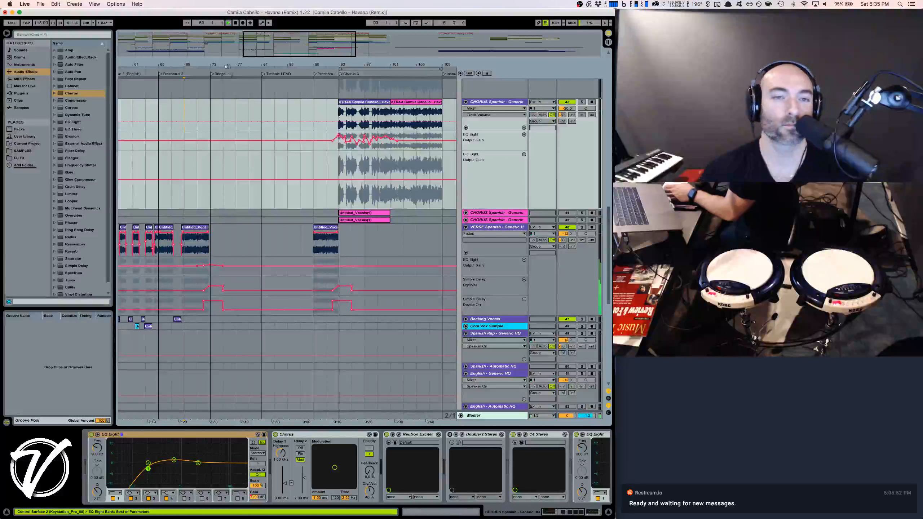
Follow the full mix through the Bridge into the Timbale LEAD section, examining the vocal tracks and the LEAD track's clips and automation
{"action": "left_click_drag", "start_coordinate": [233, 63], "coordinate": [232, 59]}
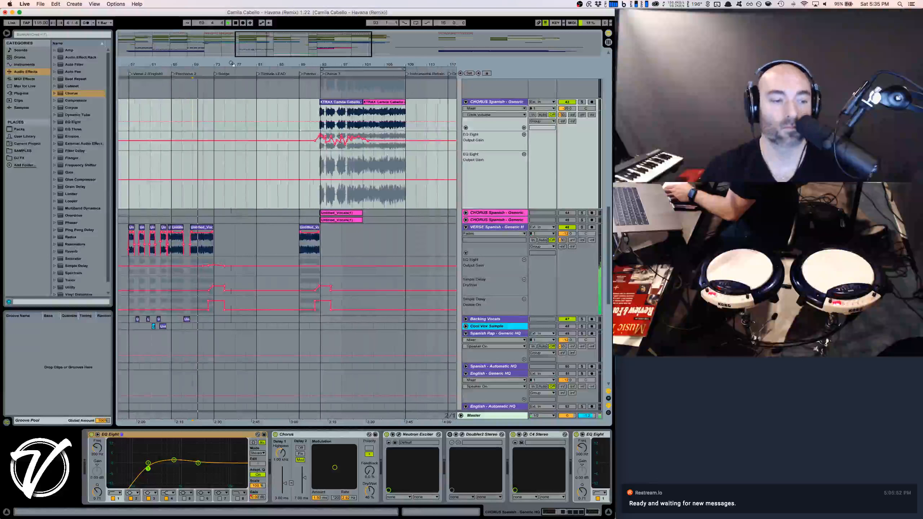
{"action": "scroll", "coordinate": [261, 134], "scroll_direction": "up", "scroll_amount": 3}
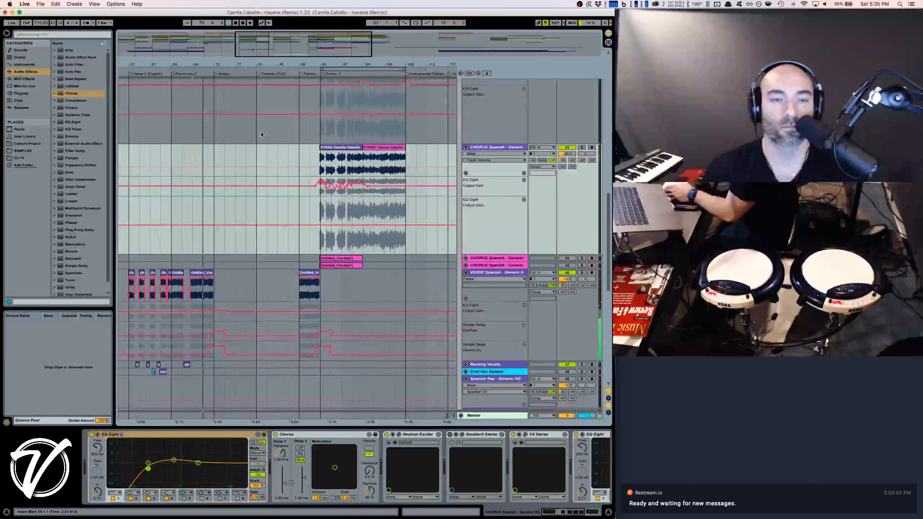
{"action": "scroll", "coordinate": [261, 134], "scroll_direction": "up", "scroll_amount": 10}
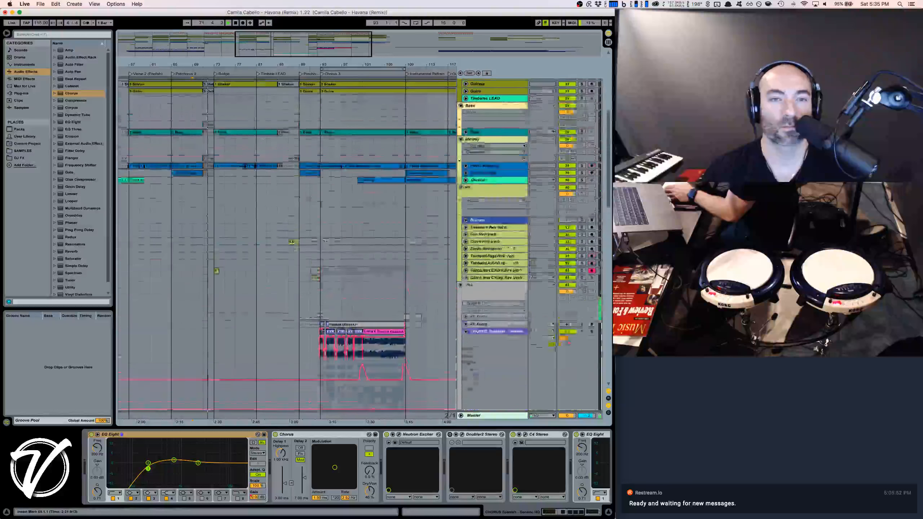
{"action": "scroll", "coordinate": [261, 132], "scroll_direction": "down", "scroll_amount": 10}
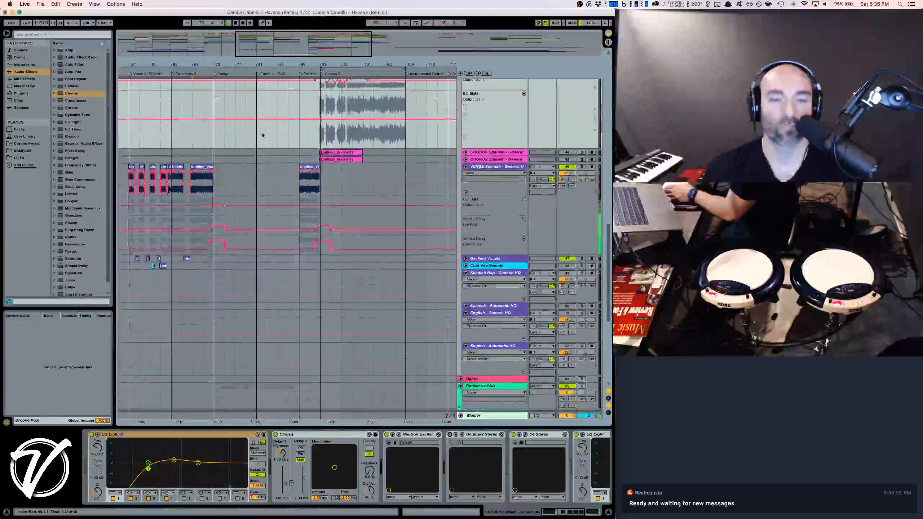
{"action": "scroll", "coordinate": [263, 136], "scroll_direction": "down", "scroll_amount": 12}
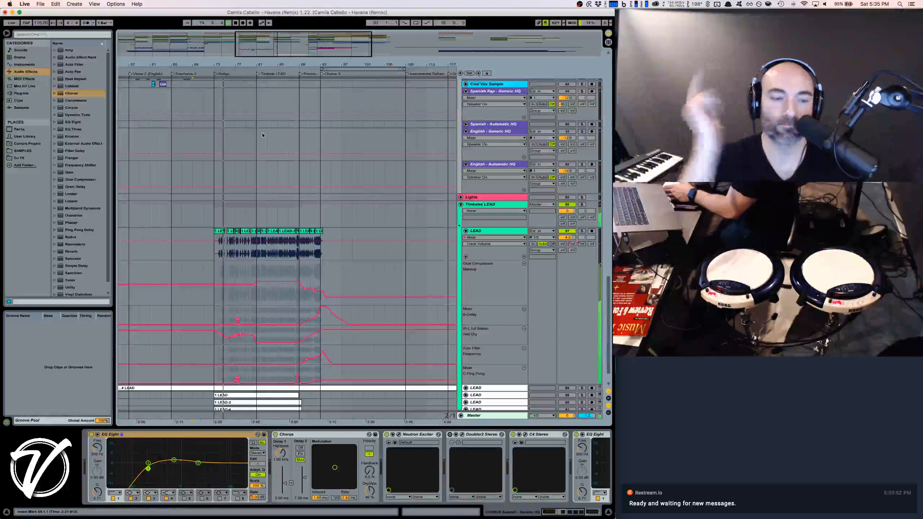
{"action": "scroll", "coordinate": [253, 144], "scroll_direction": "up", "scroll_amount": 5}
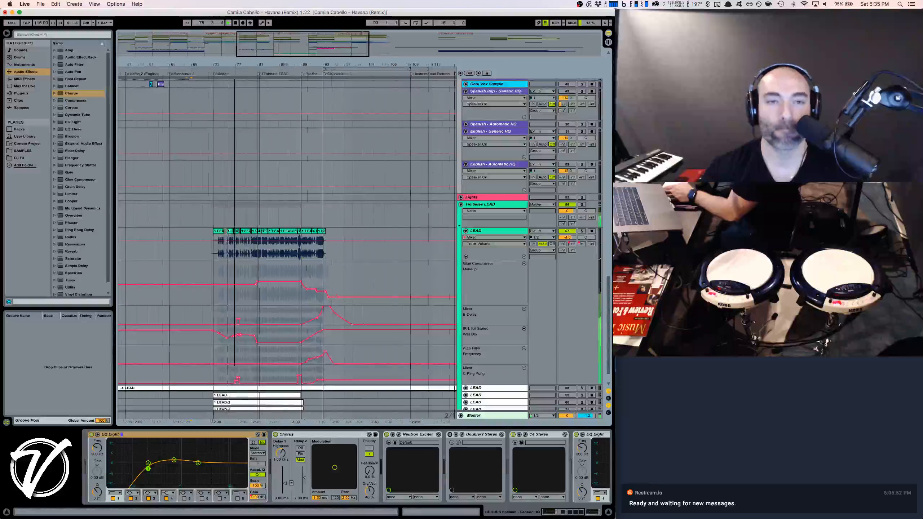
{"action": "scroll", "coordinate": [287, 153], "scroll_direction": "down", "scroll_amount": 3}
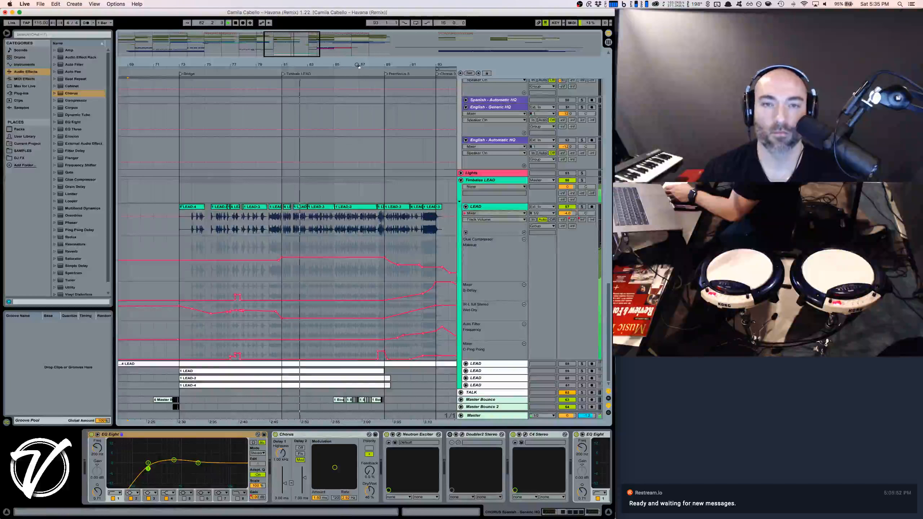
Listen from the Timbale LEAD section into Chorus 3, examine the LEAD automation along the way, and collapse the LEAD track
{"action": "left_click_drag", "start_coordinate": [358, 66], "coordinate": [339, 64]}
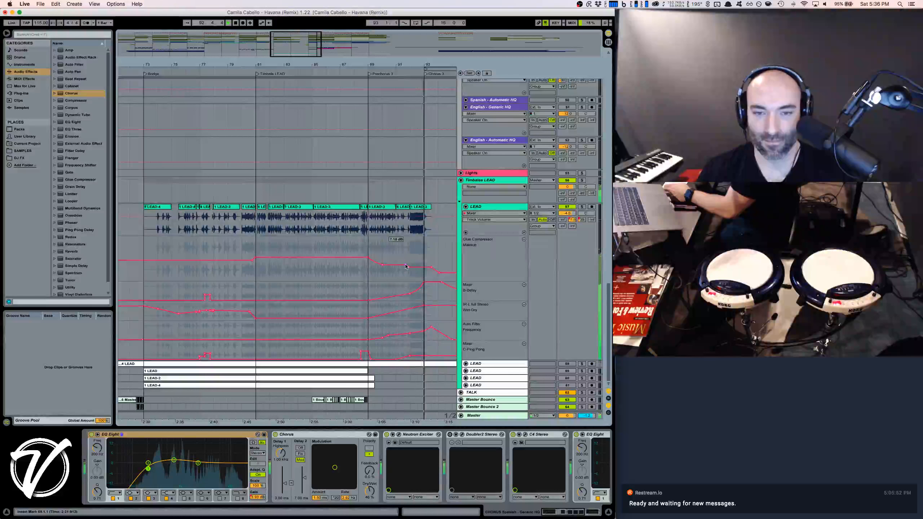
{"action": "left_click", "coordinate": [381, 266]}
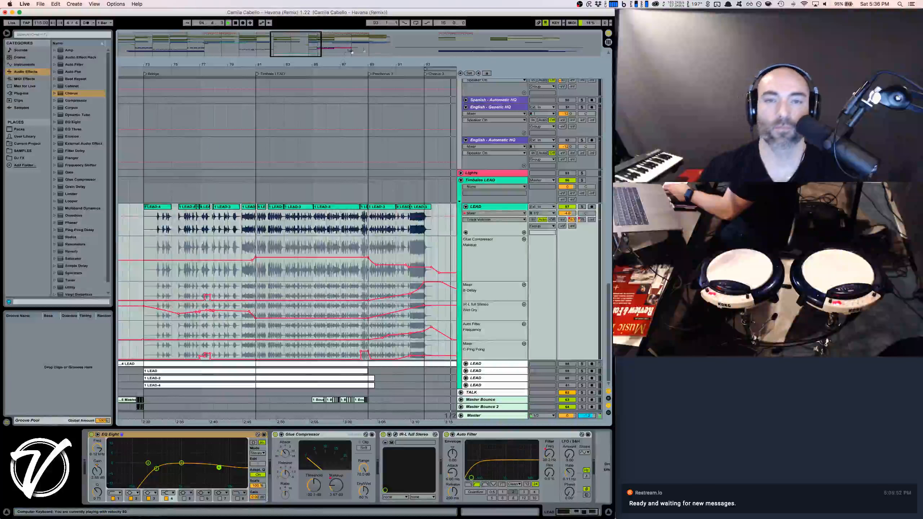
{"action": "left_click_drag", "start_coordinate": [338, 64], "coordinate": [334, 55]}
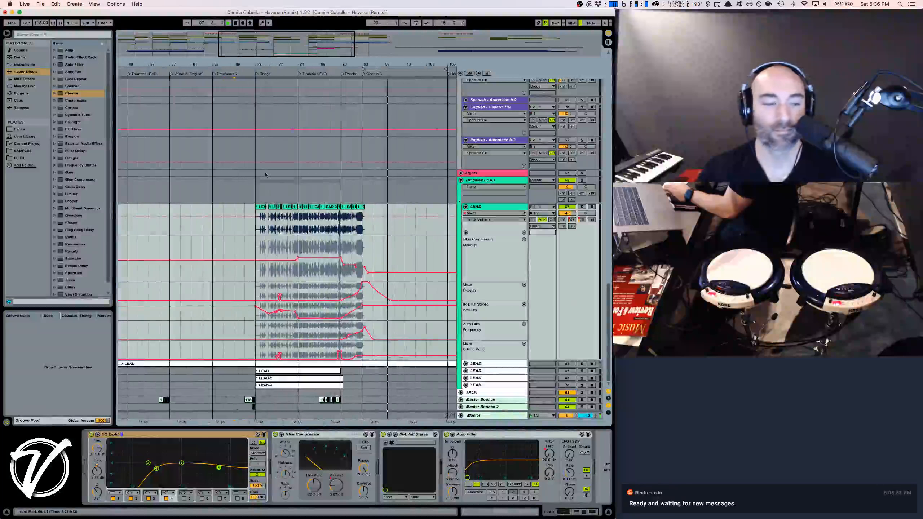
{"action": "left_click", "coordinate": [253, 226]}
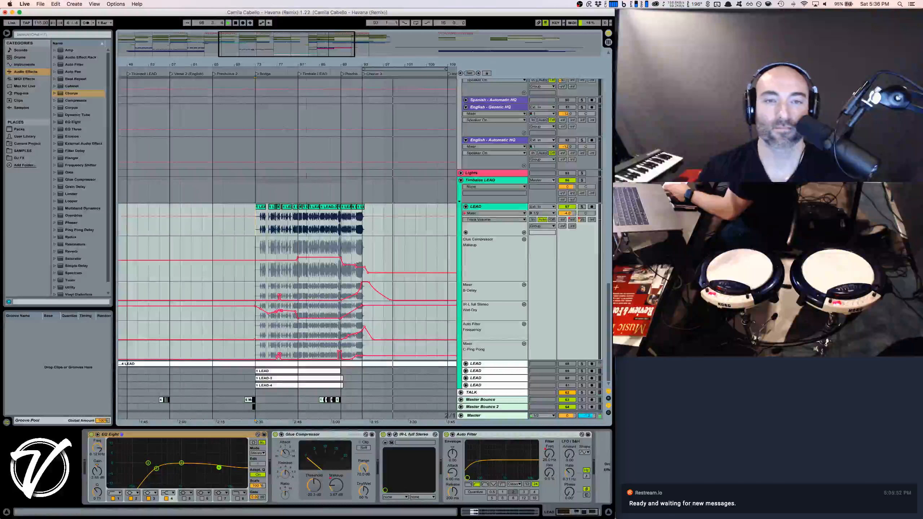
{"action": "left_click_drag", "start_coordinate": [306, 60], "coordinate": [306, 57]}
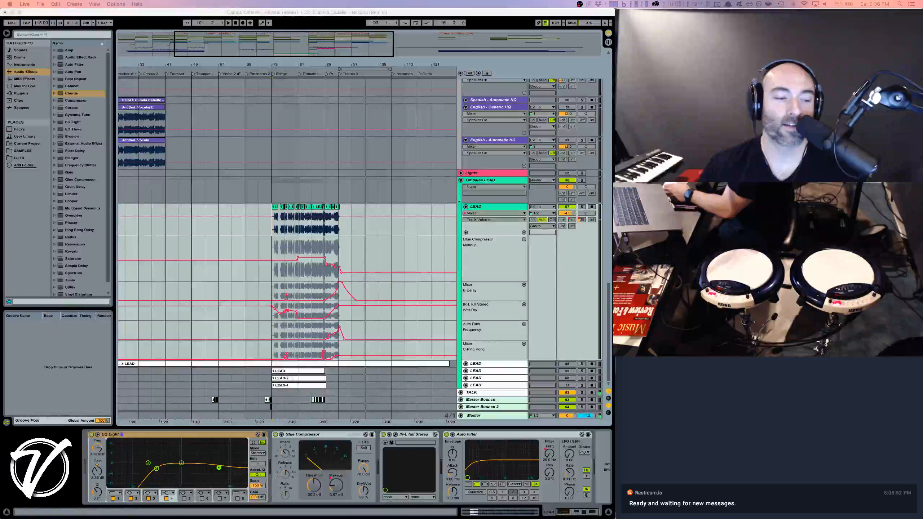
{"action": "left_click", "coordinate": [322, 60]}
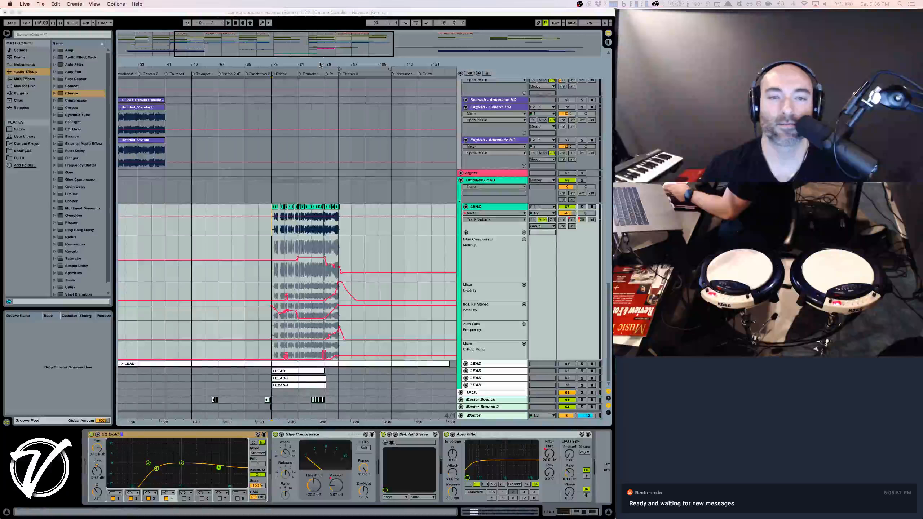
{"action": "left_click_drag", "start_coordinate": [322, 60], "coordinate": [321, 53]}
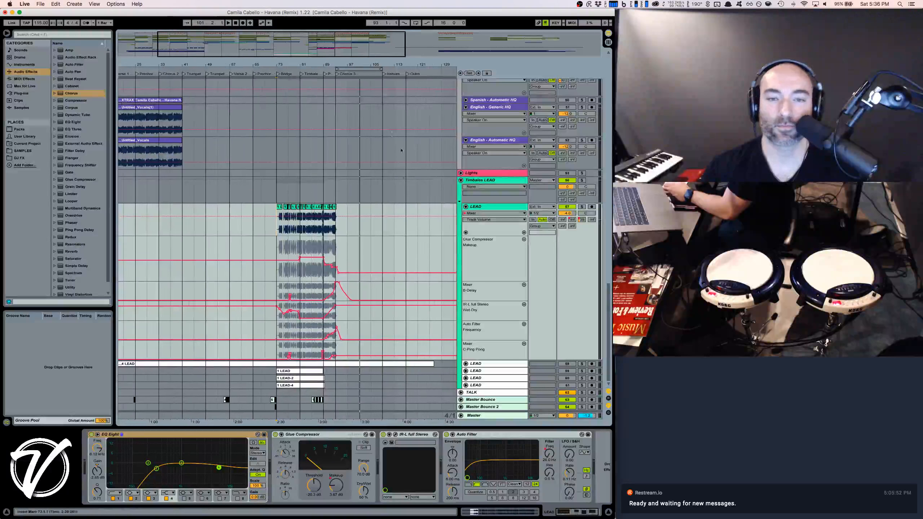
{"action": "left_click", "coordinate": [465, 206]}
Switch to the remix's Trello card in Chrome, review the unfinished checklist items, and return to Ableton Live
{"action": "key", "text": "super+Tab"}
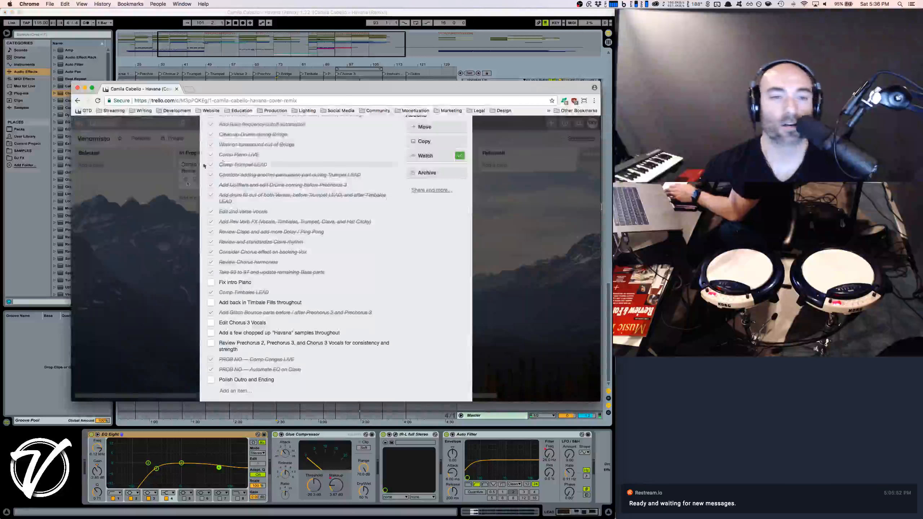
{"action": "scroll", "coordinate": [284, 270], "scroll_direction": "down", "scroll_amount": 1}
{"action": "scroll", "coordinate": [284, 270], "scroll_direction": "down", "scroll_amount": 1}
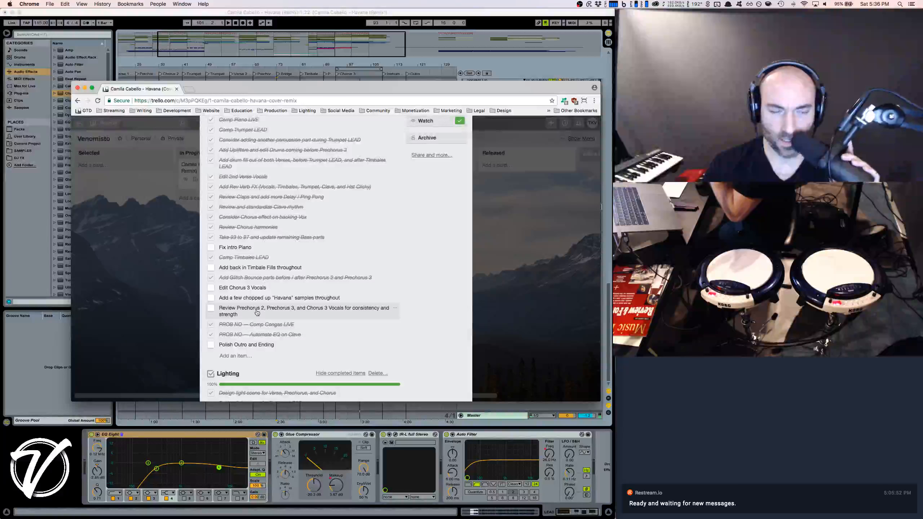
{"action": "left_click", "coordinate": [345, 69]}
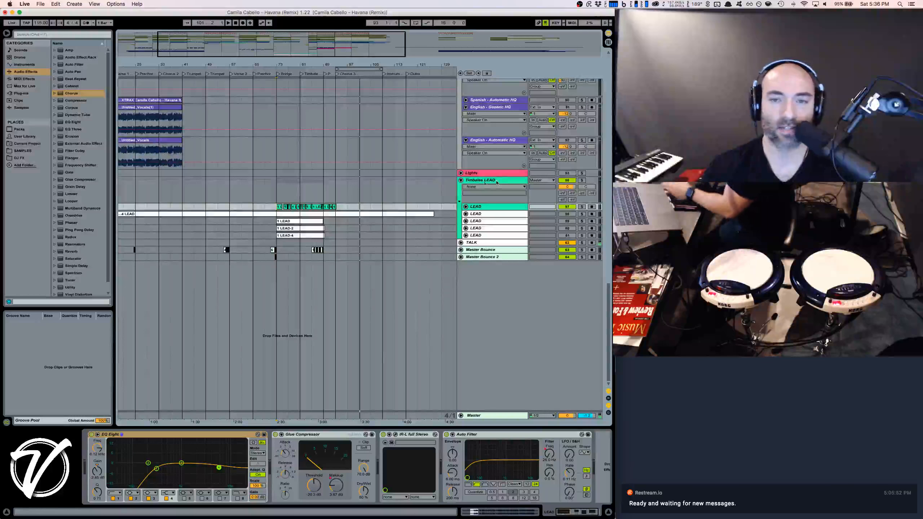
Solo English - Automatic HQ in the source vocals past the song's end and audition it from bar 165 and bar 185
{"action": "scroll", "coordinate": [418, 193], "scroll_direction": "up", "scroll_amount": 5}
{"action": "scroll", "coordinate": [339, 109], "scroll_direction": "right", "scroll_amount": 5}
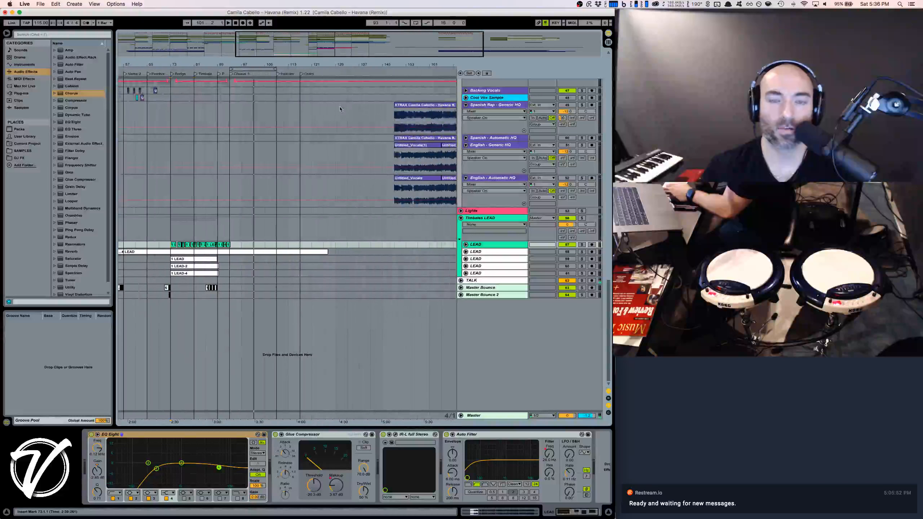
{"action": "left_click_drag", "start_coordinate": [349, 64], "coordinate": [349, 42]}
{"action": "scroll", "coordinate": [388, 113], "scroll_direction": "right", "scroll_amount": 3}
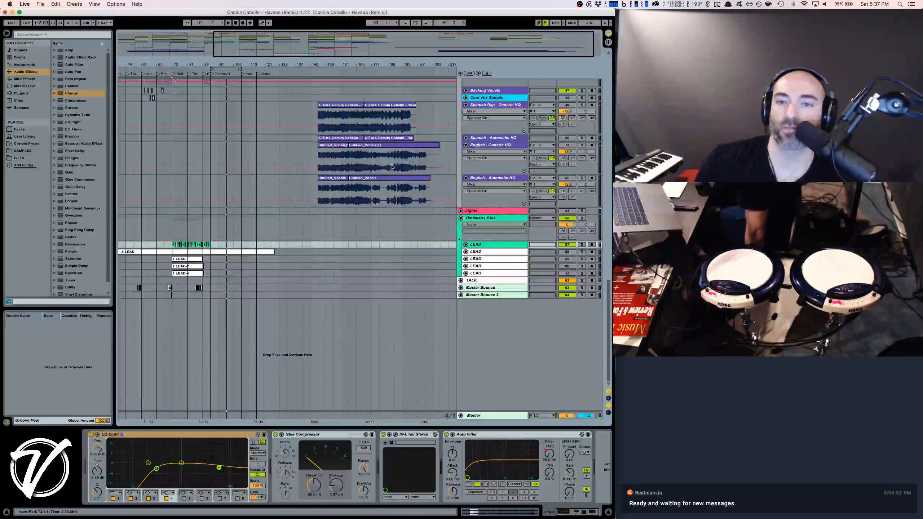
{"action": "left_click", "coordinate": [348, 160]}
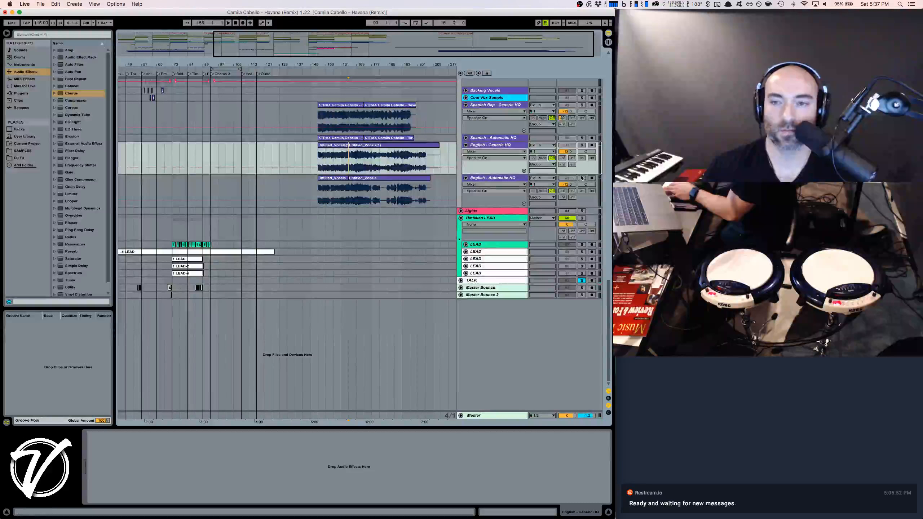
{"action": "left_click_drag", "start_coordinate": [365, 64], "coordinate": [336, 82]}
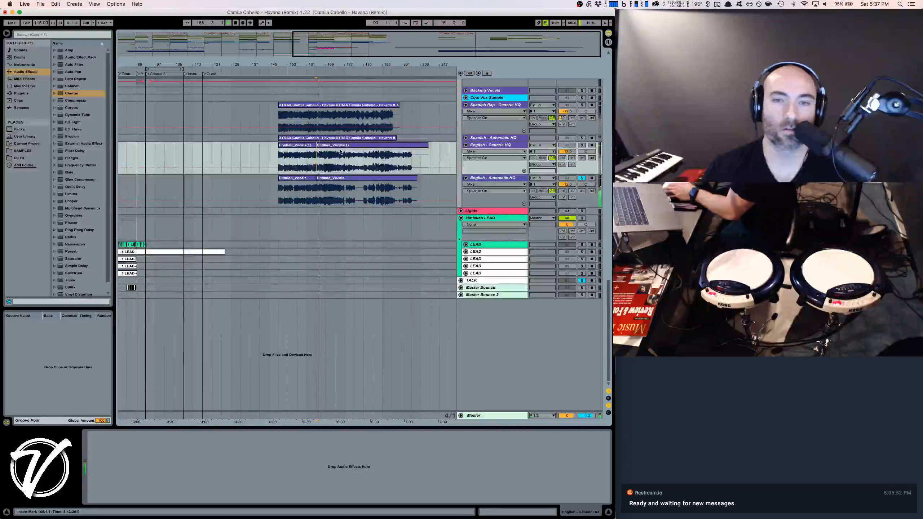
{"action": "left_click", "coordinate": [368, 163]}
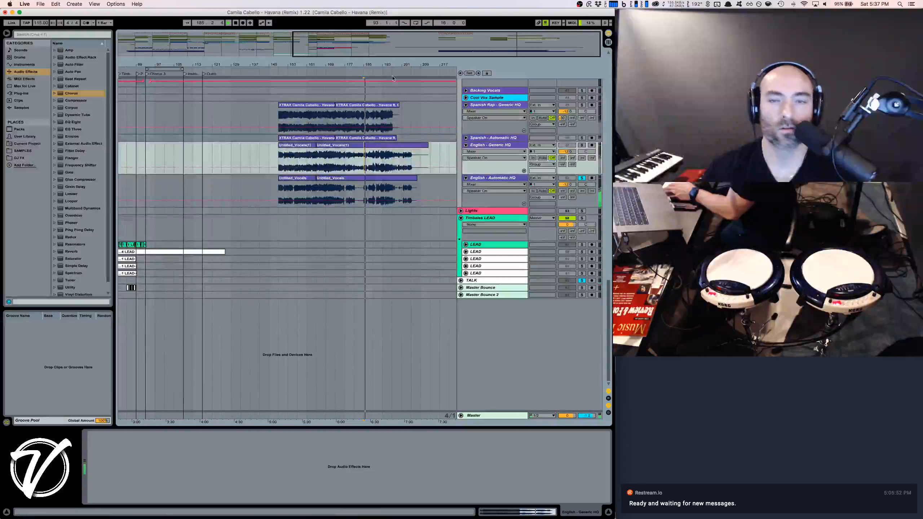
{"action": "left_click_drag", "start_coordinate": [397, 63], "coordinate": [361, 63]}
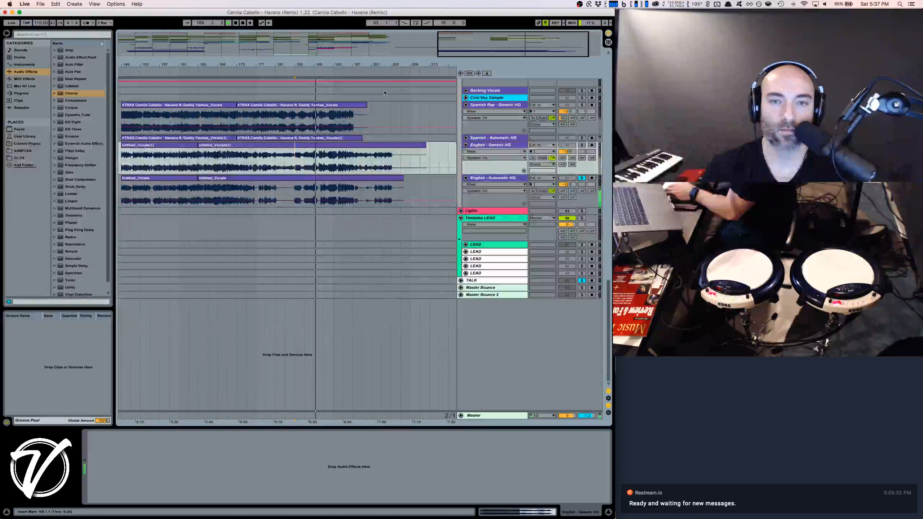
Stop the source vocals, return to the main arrangement with solos cleared, and play the full mix from bar 91 into Chorus 3
{"action": "key", "text": "space"}
{"action": "scroll", "coordinate": [379, 153], "scroll_direction": "left", "scroll_amount": 10}
{"action": "scroll", "coordinate": [380, 153], "scroll_direction": "up", "scroll_amount": 3}
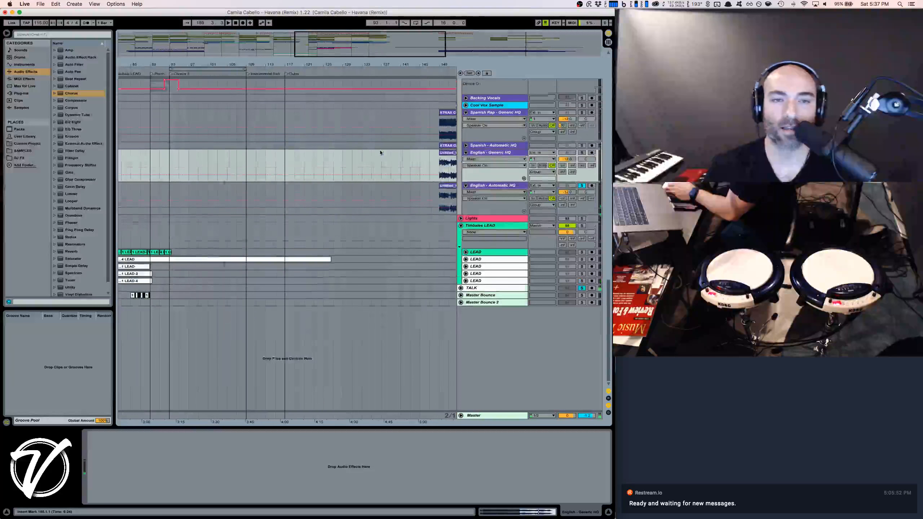
{"action": "scroll", "coordinate": [380, 153], "scroll_direction": "up", "scroll_amount": 5}
{"action": "scroll", "coordinate": [381, 150], "scroll_direction": "left", "scroll_amount": 3}
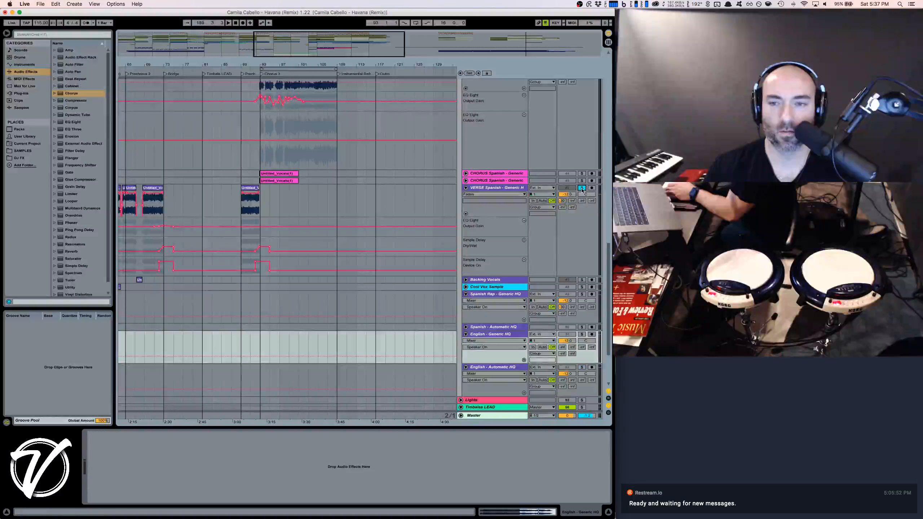
{"action": "left_click", "coordinate": [248, 121]}
{"action": "key", "text": "space"}
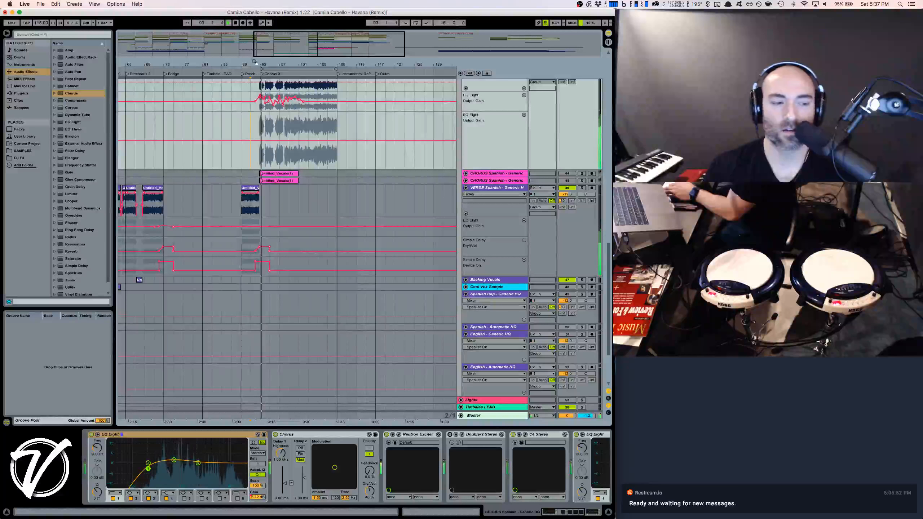
{"action": "key", "text": "space"}
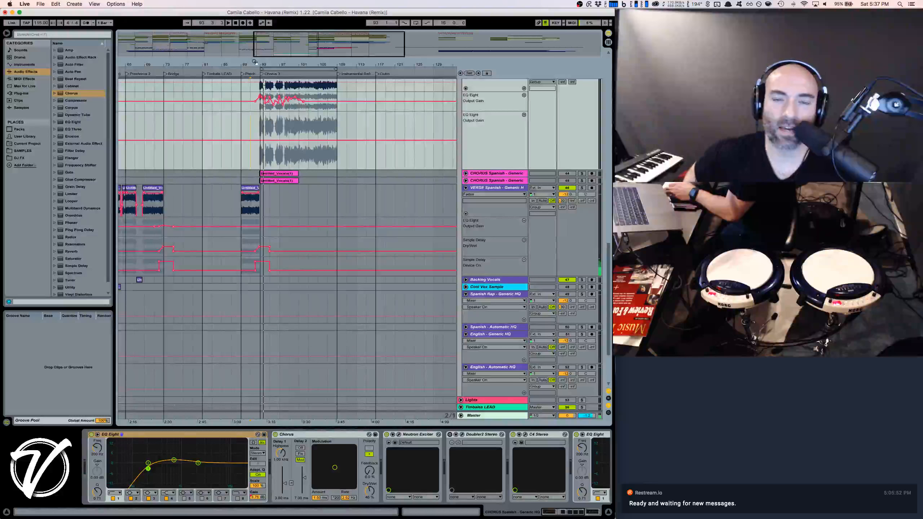
Return to the source vocals, solo English - Automatic HQ, and audition its phrases from bar 191 and bar 187
{"action": "scroll", "coordinate": [278, 127], "scroll_direction": "right", "scroll_amount": 10}
{"action": "scroll", "coordinate": [278, 127], "scroll_direction": "down", "scroll_amount": 3}
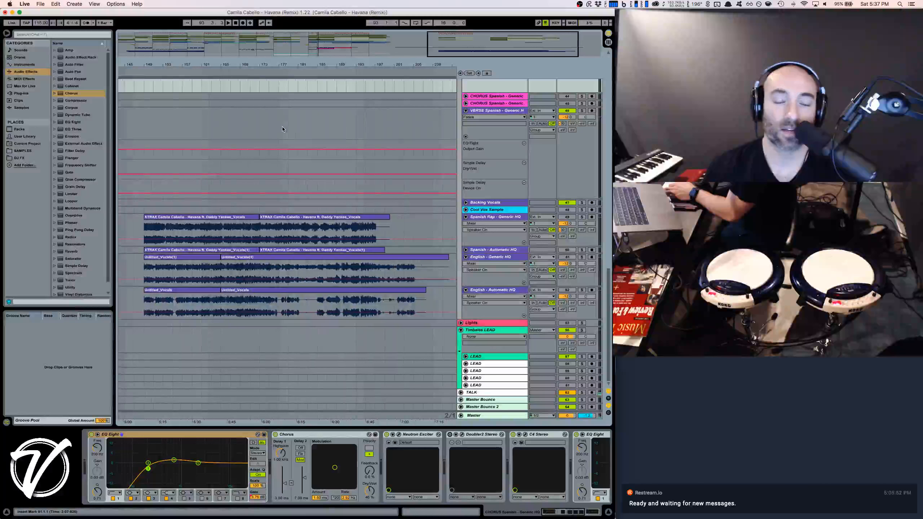
{"action": "left_click", "coordinate": [342, 304]}
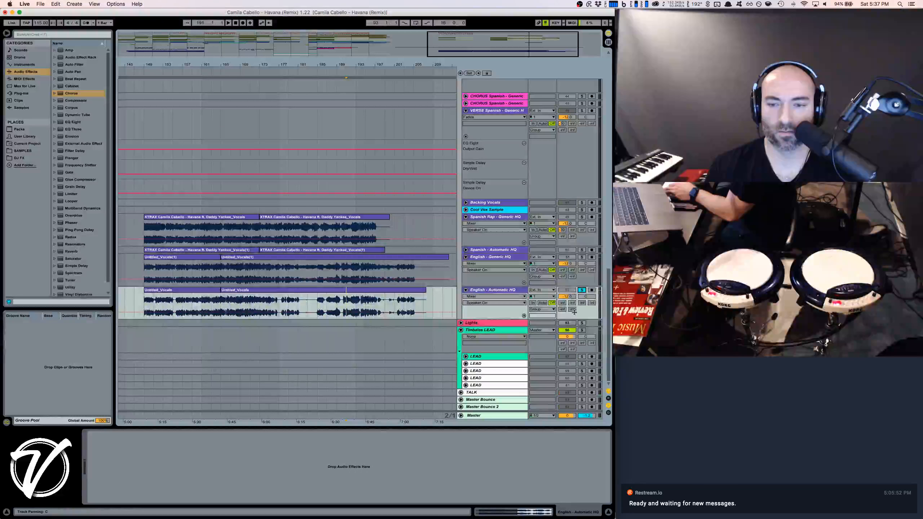
{"action": "key", "text": "space"}
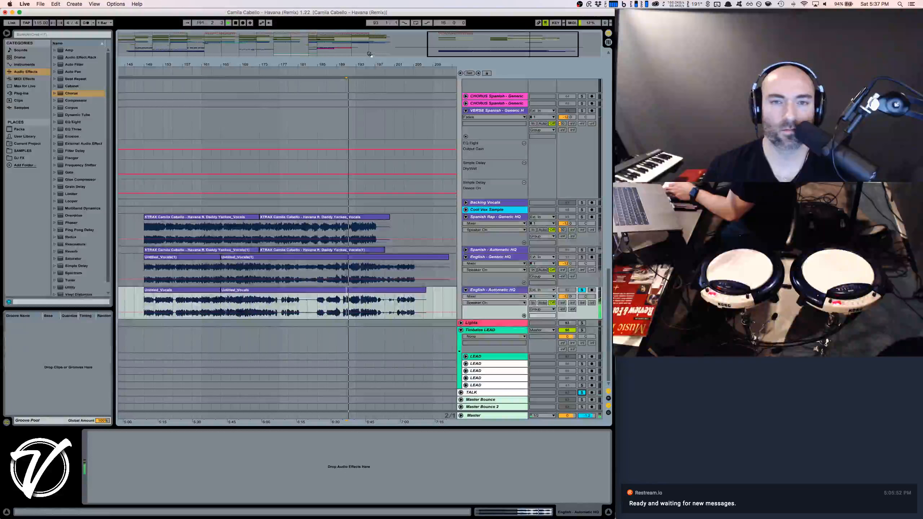
{"action": "left_click_drag", "start_coordinate": [366, 62], "coordinate": [350, 211]}
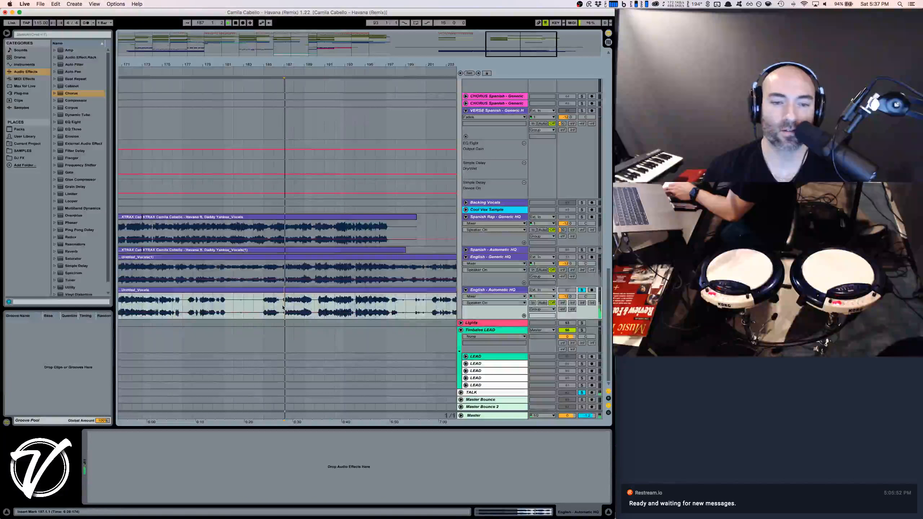
Play English - Automatic HQ from bar 188 and select its one-bar phrase from 188.1.1 to 189.1.1
{"action": "left_click", "coordinate": [295, 309]}
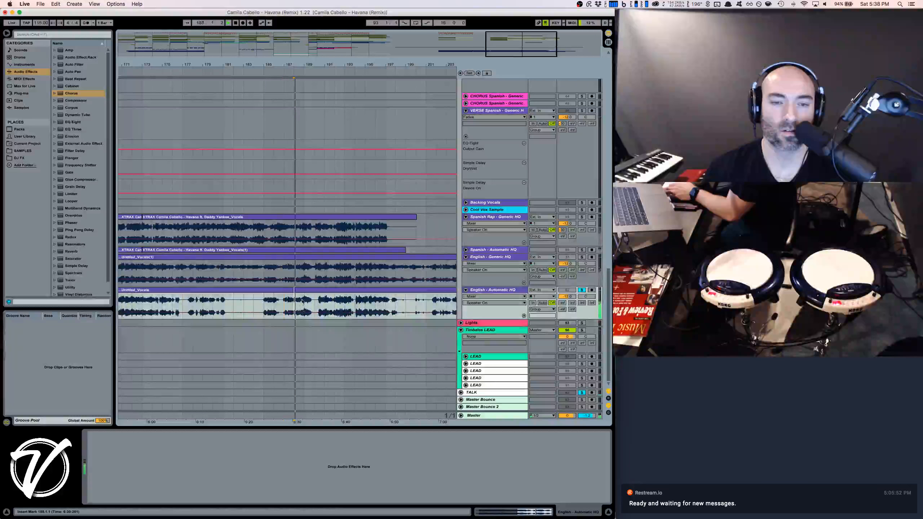
{"action": "left_click_drag", "start_coordinate": [306, 64], "coordinate": [305, 74]}
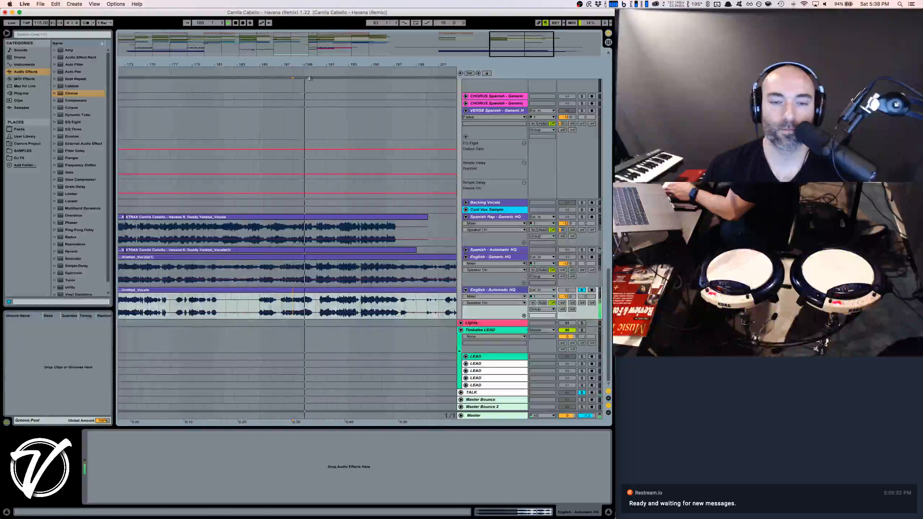
{"action": "left_click", "coordinate": [302, 302], "text": "shift"}
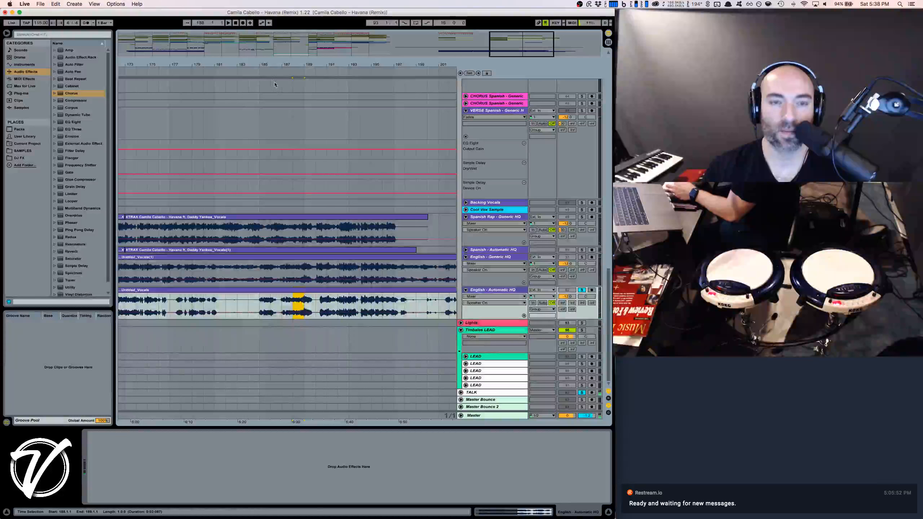
Compare the device chains of the CHORUS and VERSE Spanish tracks near Chorus 3, and duplicate the upper collapsed CHORUS Spanish - Generic track
{"action": "left_click_drag", "start_coordinate": [253, 61], "coordinate": [386, 62]}
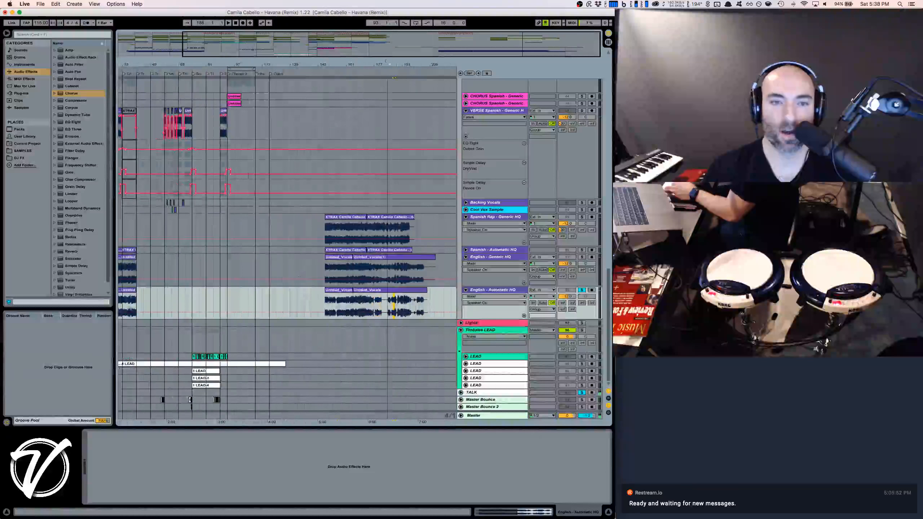
{"action": "left_click_drag", "start_coordinate": [222, 62], "coordinate": [250, 67]}
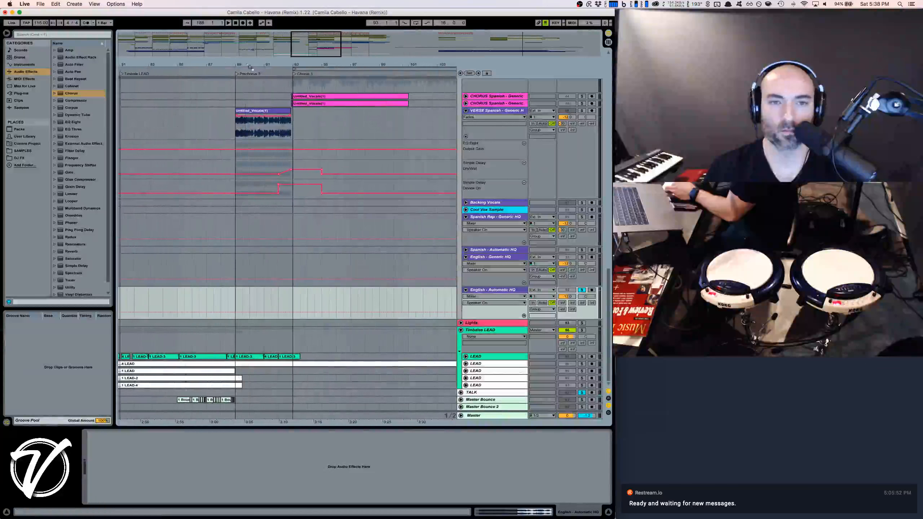
{"action": "left_click", "coordinate": [480, 111]}
{"action": "left_click", "coordinate": [478, 104]}
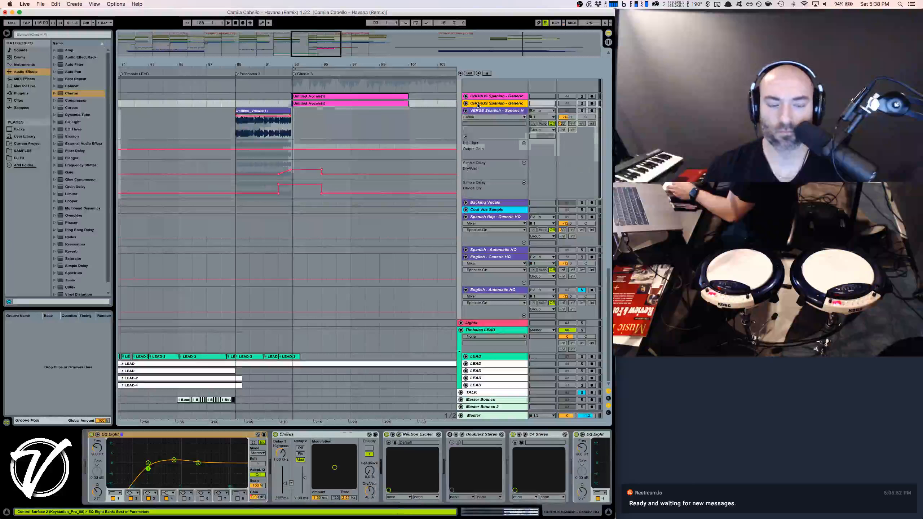
{"action": "left_click", "coordinate": [478, 97]}
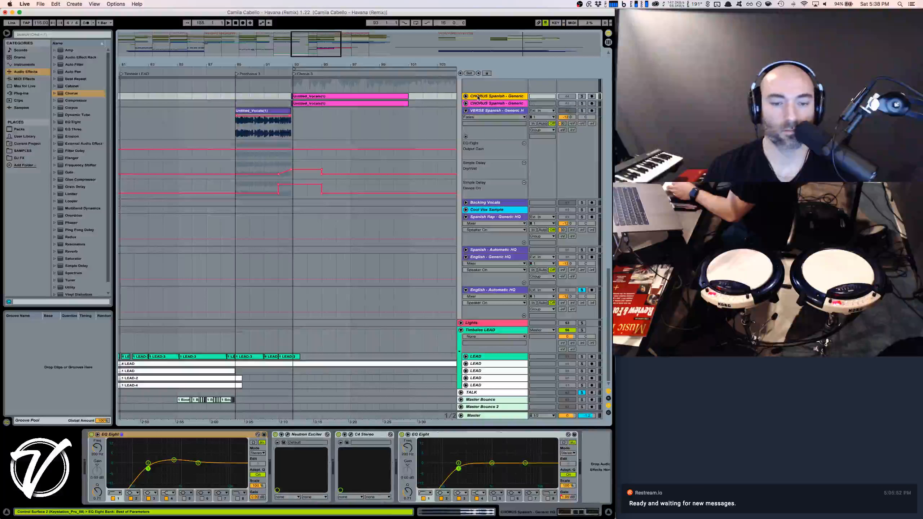
{"action": "left_click", "coordinate": [482, 113]}
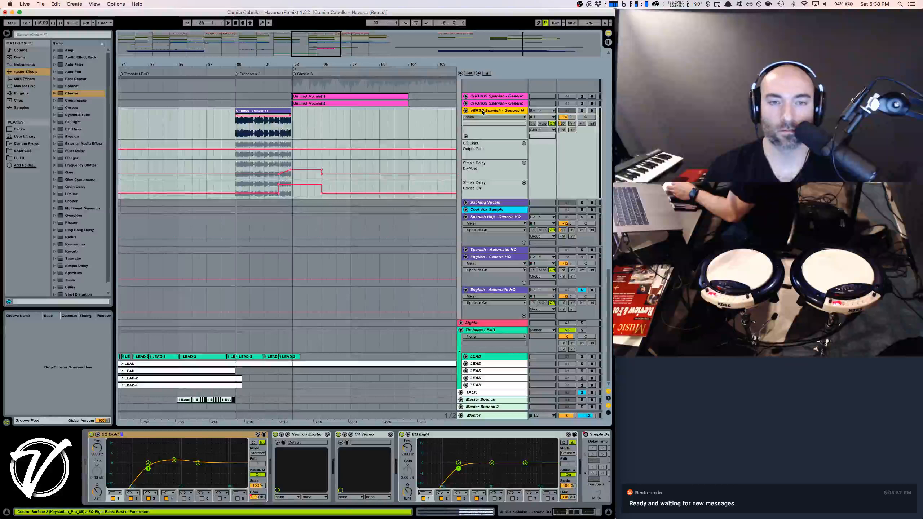
{"action": "left_click", "coordinate": [478, 98]}
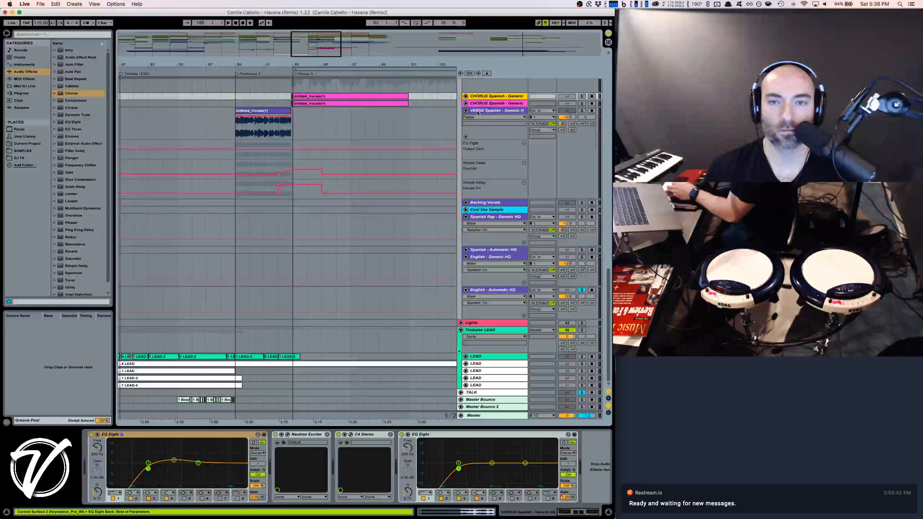
{"action": "key", "text": "super+d"}
Clear the duplicated track's chorus clip, place the copied English vocal phrase in the bar before Chorus 3, play it, and unfold the track
{"action": "left_click_drag", "start_coordinate": [343, 65], "coordinate": [269, 42]}
{"action": "left_click_drag", "start_coordinate": [246, 103], "coordinate": [293, 104]}
{"action": "key", "text": "Delete"}
{"action": "left_click_drag", "start_coordinate": [257, 65], "coordinate": [267, 76]}
{"action": "left_click", "coordinate": [304, 105]}
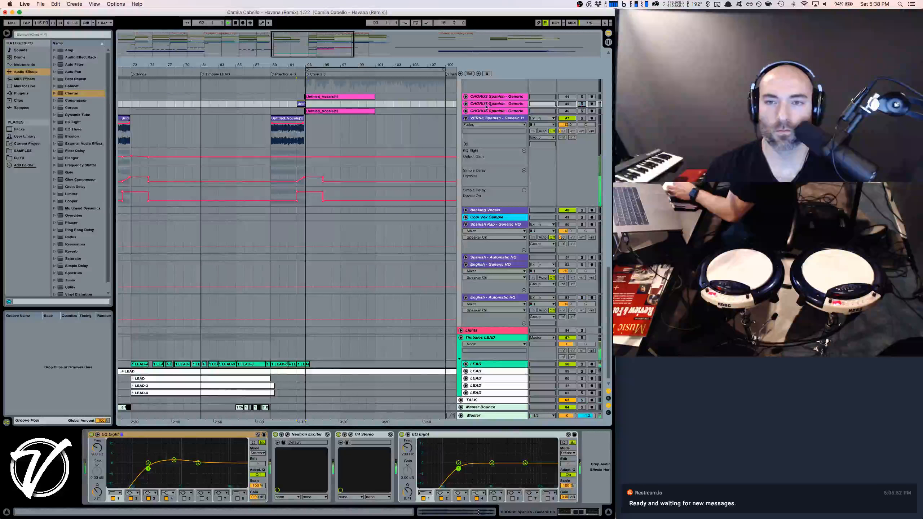
{"action": "left_click", "coordinate": [466, 103]}
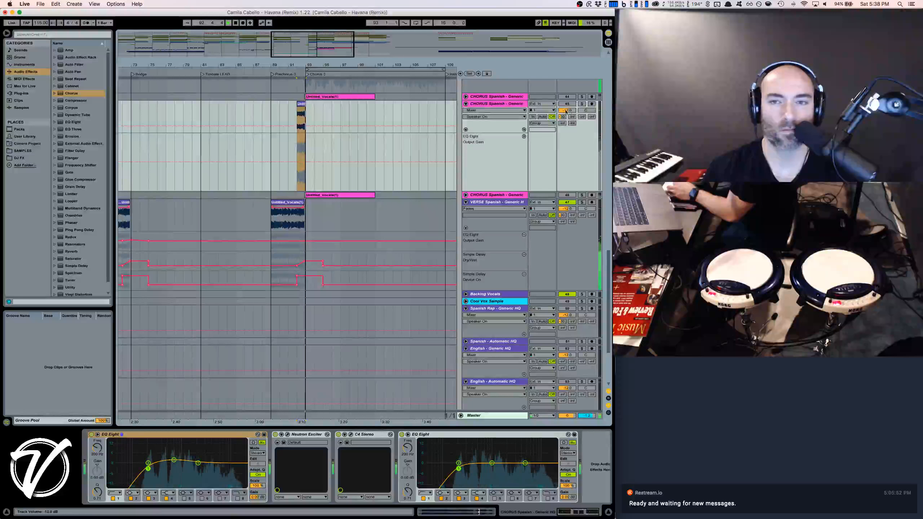
Solo the duplicated CHORUS Spanish track and try extending the start of its English phrase about half a bar earlier
{"action": "scroll", "coordinate": [502, 123], "scroll_direction": "up", "scroll_amount": 3}
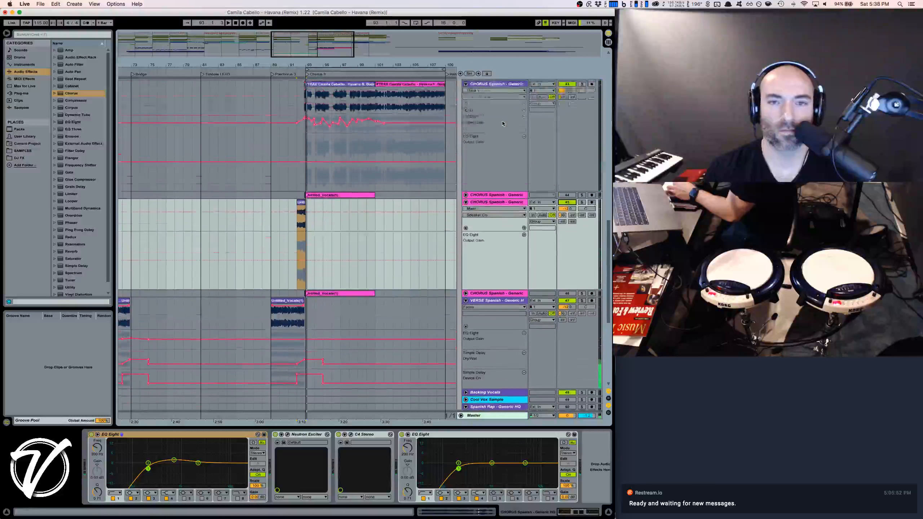
{"action": "scroll", "coordinate": [502, 123], "scroll_direction": "up", "scroll_amount": 2}
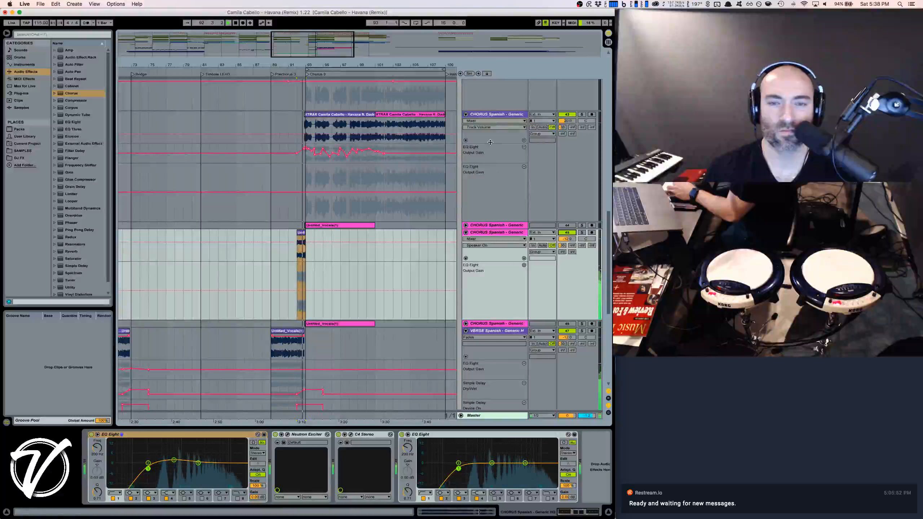
{"action": "left_click", "coordinate": [582, 232]}
{"action": "left_click", "coordinate": [300, 192]}
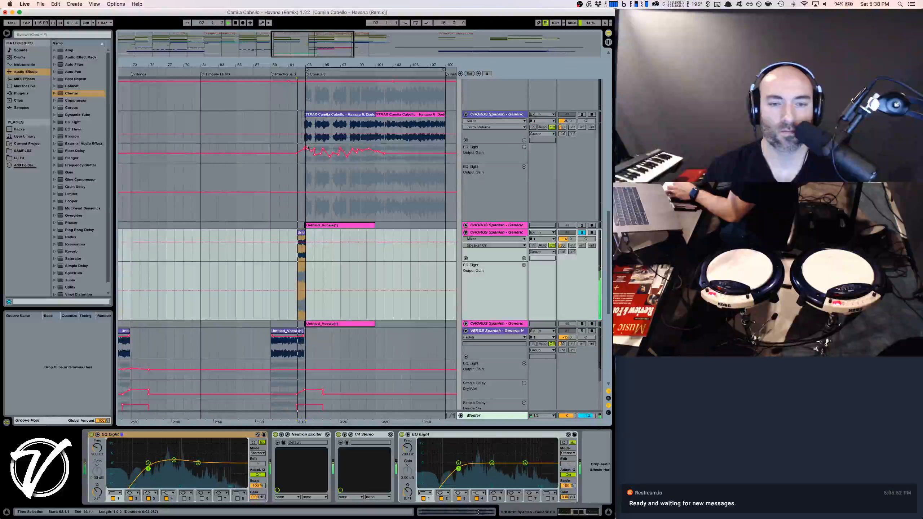
{"action": "key", "text": "plus"}
{"action": "key", "text": "plus"}
{"action": "key", "text": "plus"}
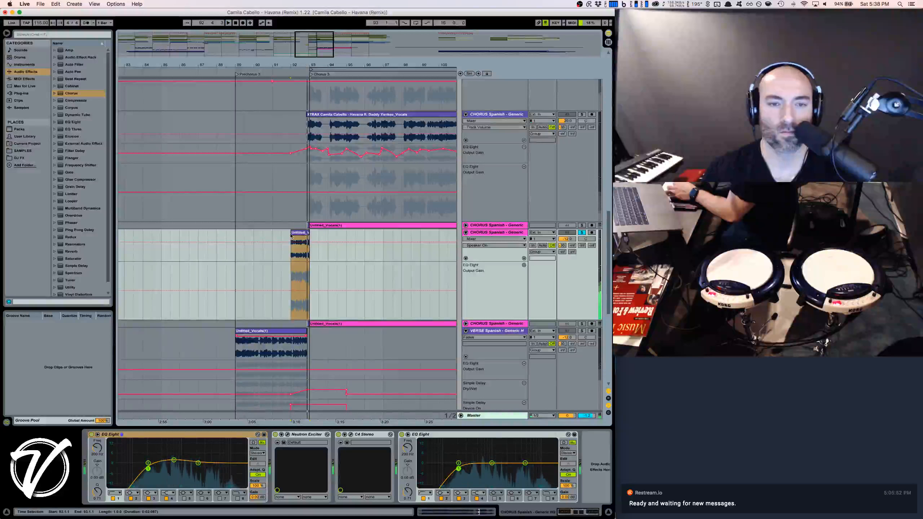
{"action": "left_click_drag", "start_coordinate": [289, 234], "coordinate": [285, 234]}
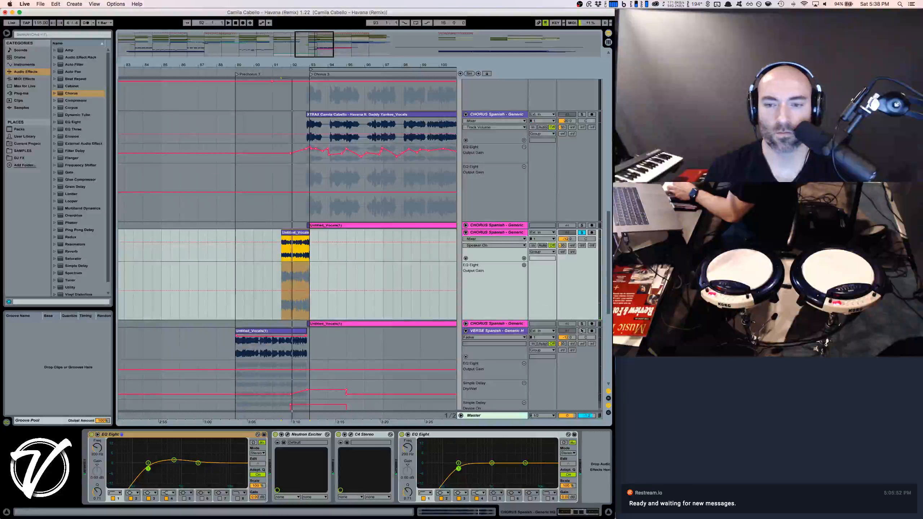
{"action": "key", "text": "space"}
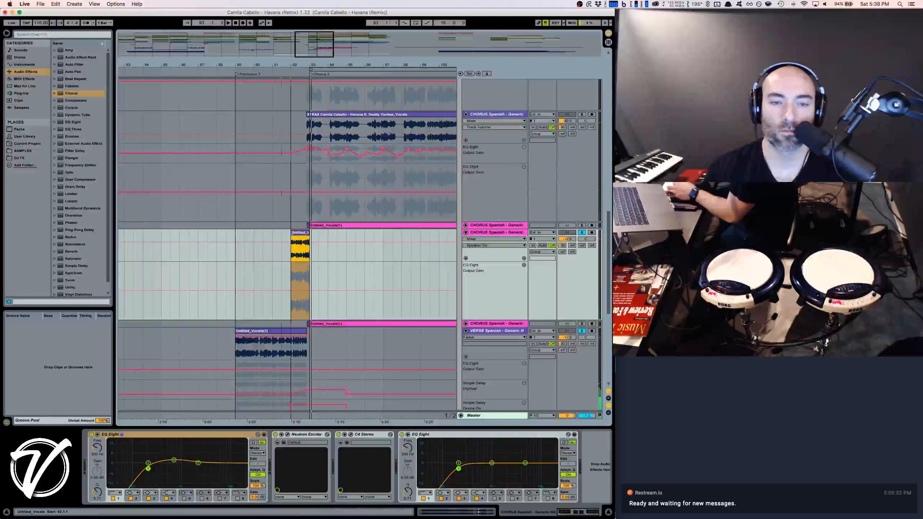
Show the duplicated track's fades, add a long fade-in across the one-bar English phrase before Chorus 3, and play it soloed
{"action": "right_click", "coordinate": [297, 239]}
{"action": "left_click", "coordinate": [298, 239]}
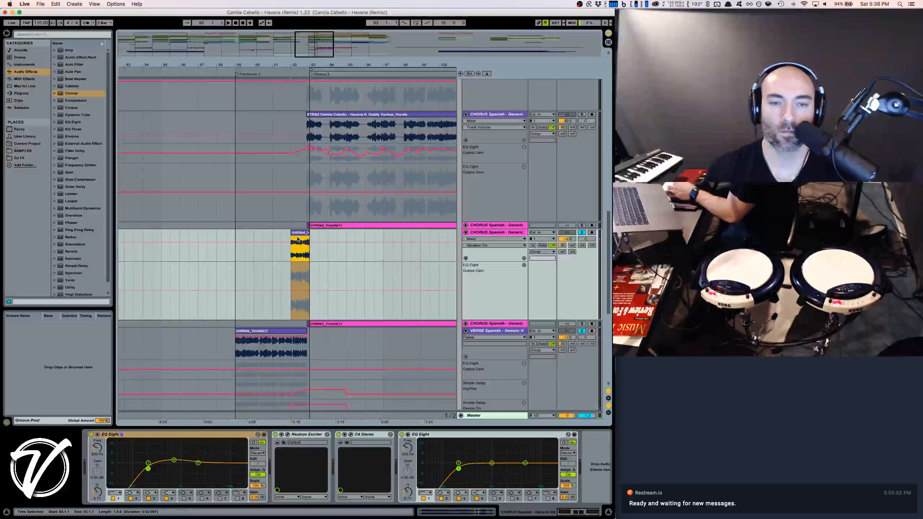
{"action": "right_click", "coordinate": [297, 239]}
{"action": "left_click", "coordinate": [318, 261]}
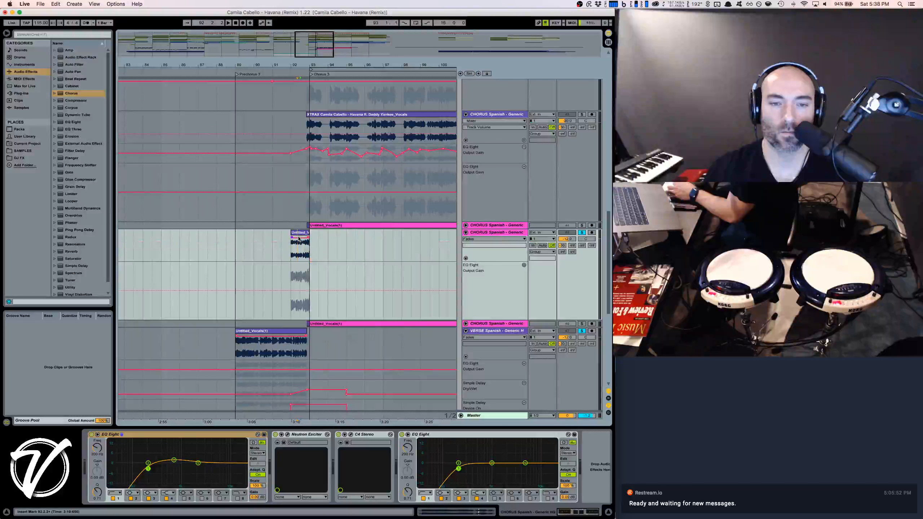
{"action": "left_click", "coordinate": [301, 251]}
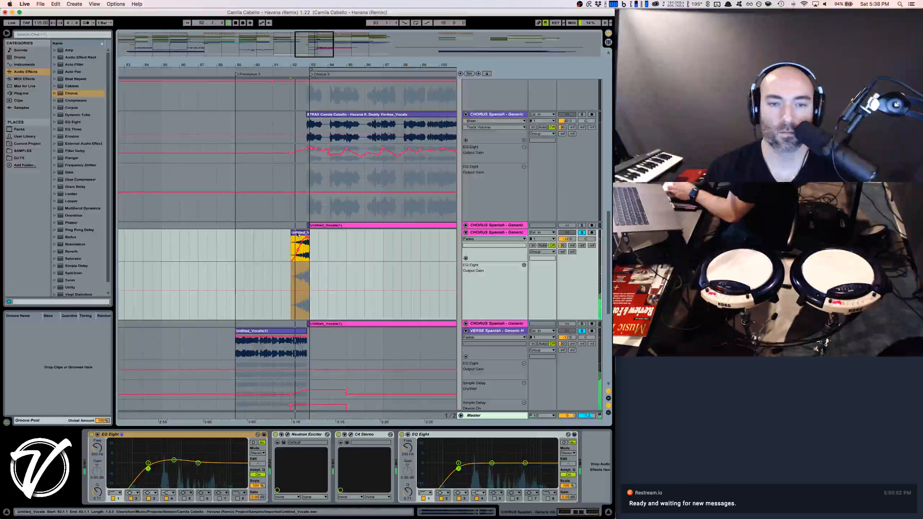
{"action": "left_click", "coordinate": [582, 232]}
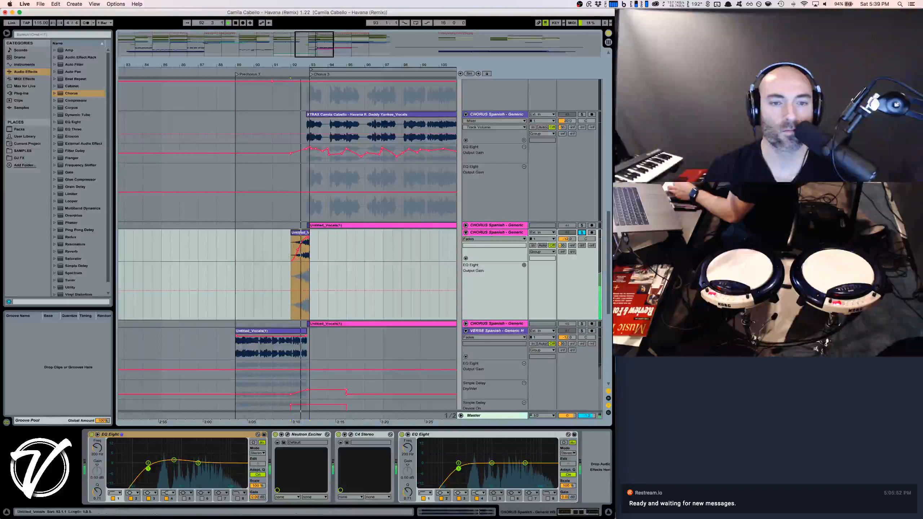
{"action": "left_click", "coordinate": [299, 251]}
{"action": "key", "text": "space"}
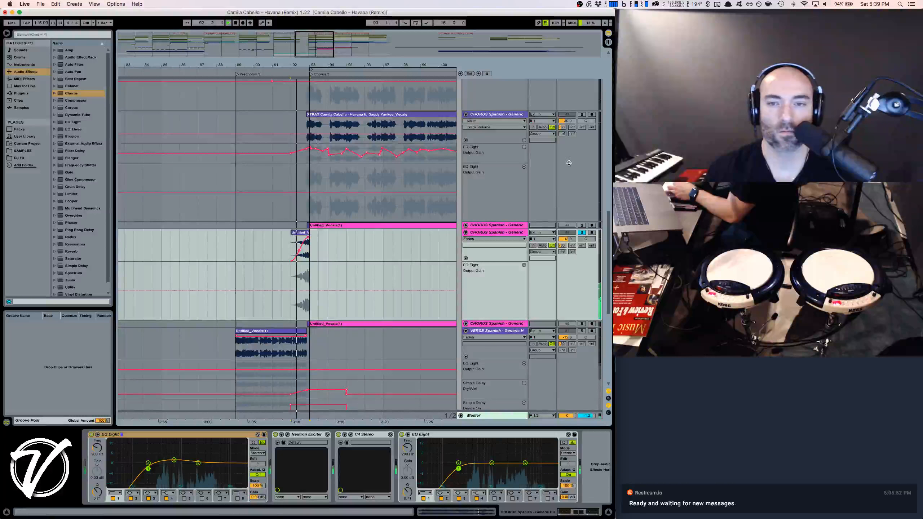
Add the upper CHORUS Spanish track with the chopped clips to the solo and play it together with the English phrase
{"action": "scroll", "coordinate": [566, 146], "scroll_direction": "up", "scroll_amount": 5}
{"action": "scroll", "coordinate": [566, 145], "scroll_direction": "up", "scroll_amount": 2}
{"action": "key", "text": "space"}
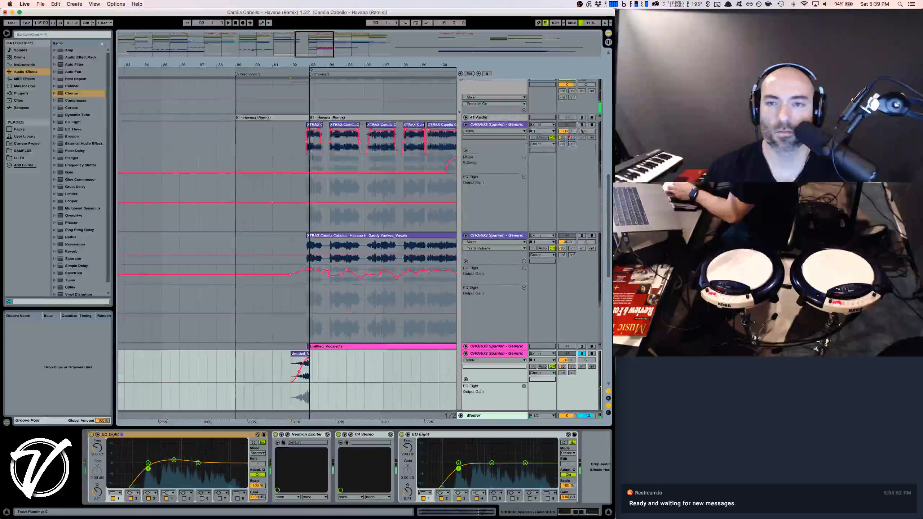
{"action": "left_click", "coordinate": [582, 124], "text": "super"}
{"action": "key", "text": "space"}
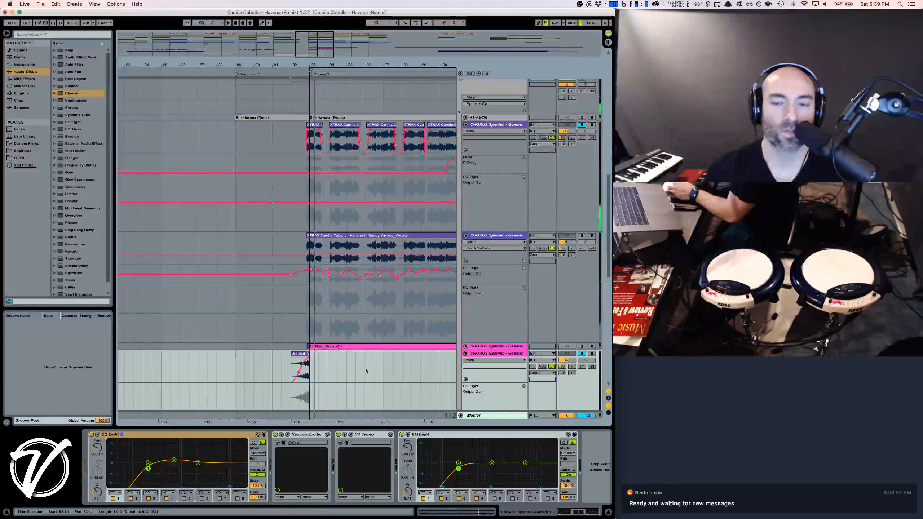
Open the English phrase's clip settings, raise its clip gain to 2 dB, and play it
{"action": "scroll", "coordinate": [315, 348], "scroll_direction": "down", "scroll_amount": 10}
{"action": "scroll", "coordinate": [573, 371], "scroll_direction": "down", "scroll_amount": 3}
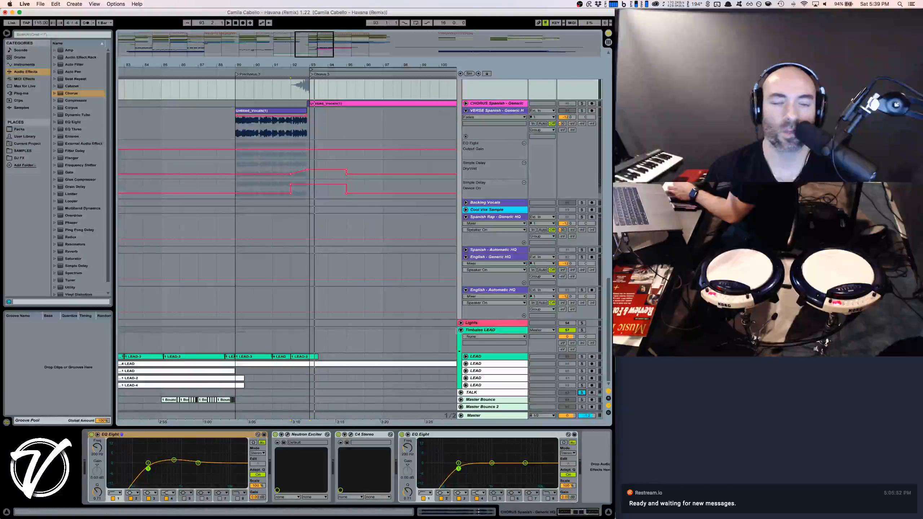
{"action": "scroll", "coordinate": [427, 315], "scroll_direction": "up", "scroll_amount": 11}
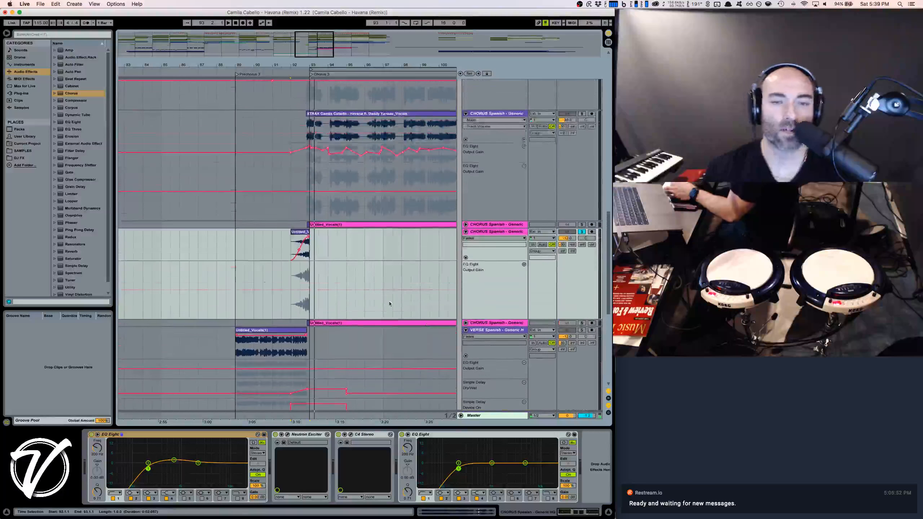
{"action": "double_click", "coordinate": [303, 234]}
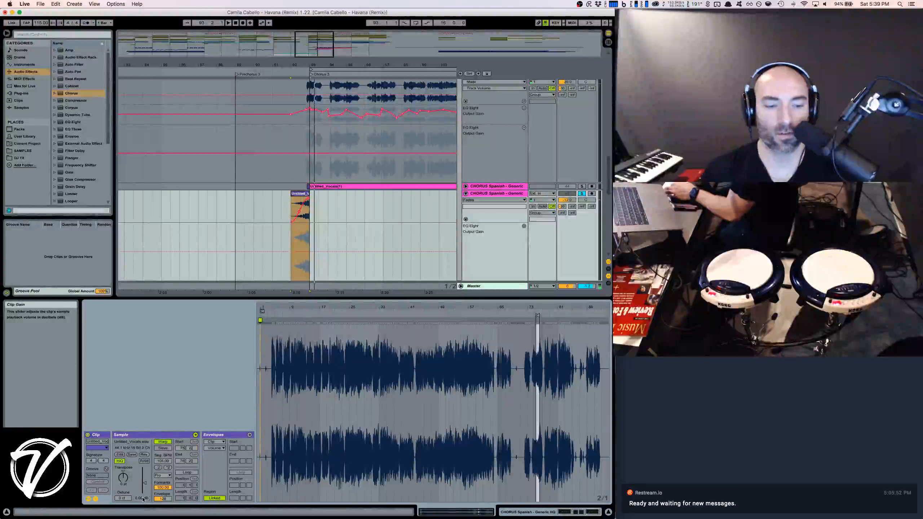
{"action": "left_click_drag", "start_coordinate": [143, 498], "coordinate": [143, 495]}
{"action": "key", "text": "space"}
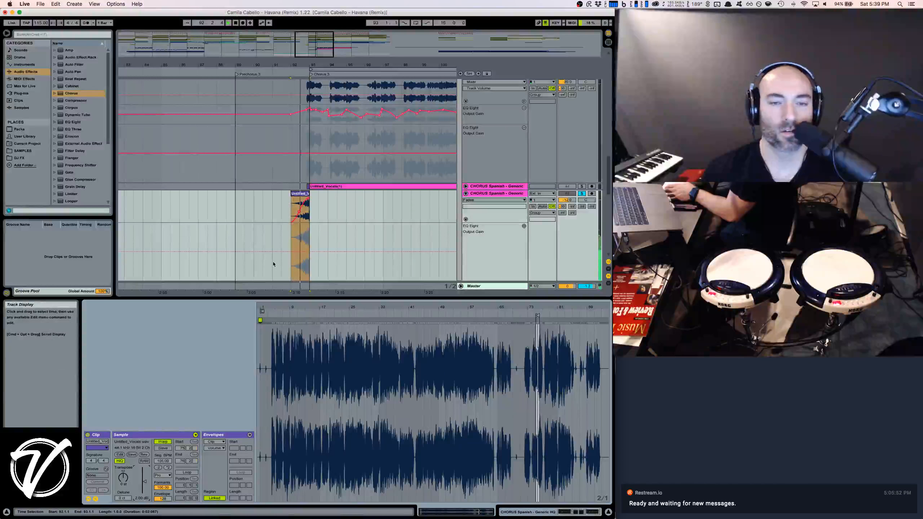
Reshape the English phrase's fade-in curve so the vocal rises earlier, auditioning it from bar 92
{"action": "key", "text": "space"}
{"action": "left_click_drag", "start_coordinate": [293, 65], "coordinate": [293, 95]}
{"action": "left_click_drag", "start_coordinate": [315, 211], "coordinate": [320, 215]}
{"action": "key", "text": "space"}
{"action": "key", "text": "space"}
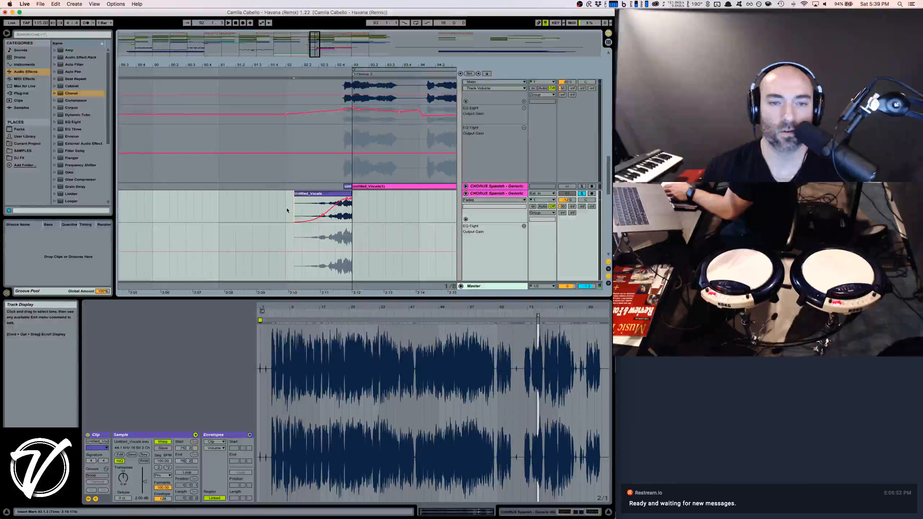
{"action": "left_click", "coordinate": [287, 210]}
{"action": "key", "text": "space"}
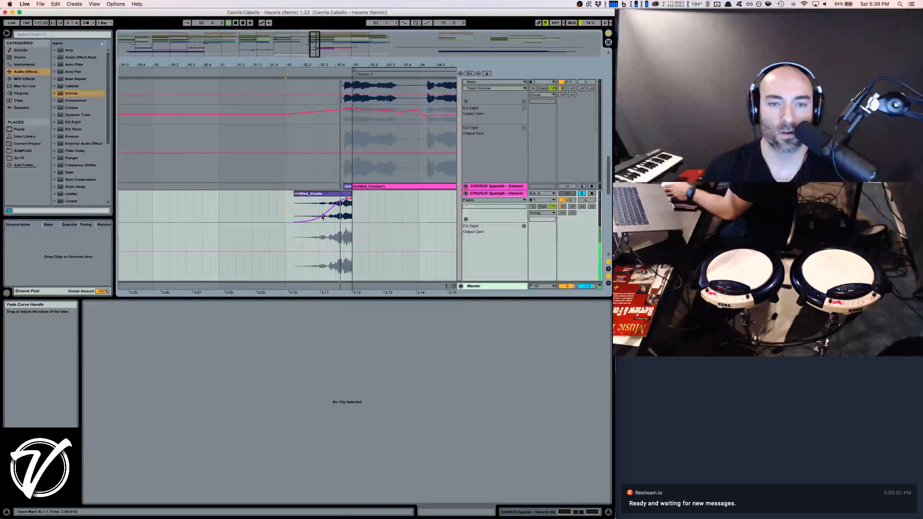
{"action": "left_click_drag", "start_coordinate": [322, 217], "coordinate": [307, 210]}
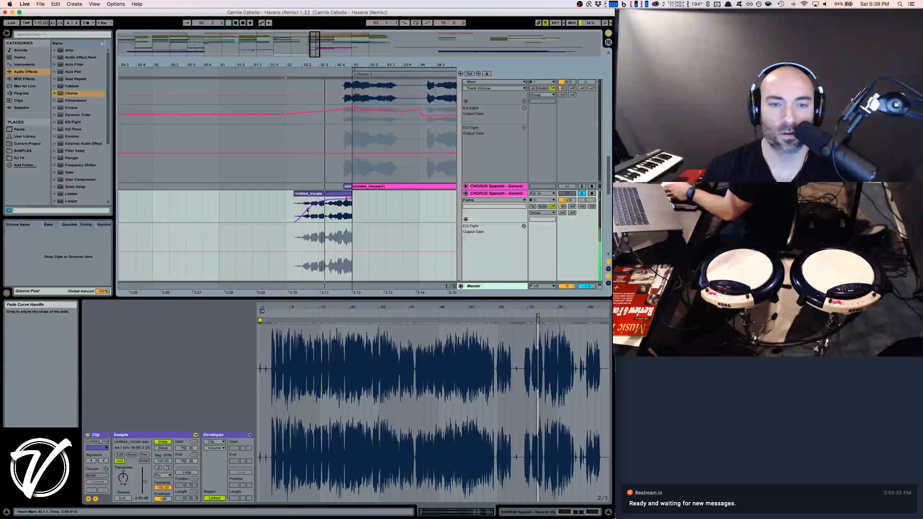
{"action": "key", "text": "space"}
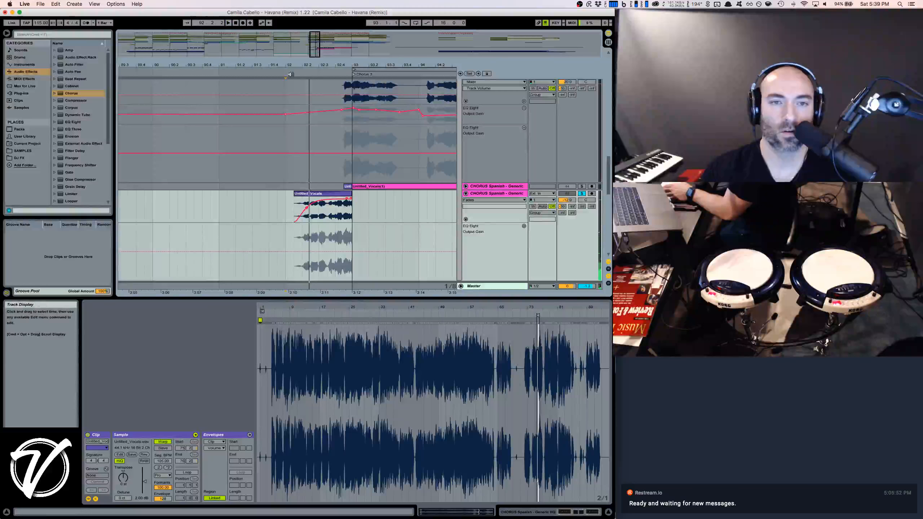
Trim the start of the English phrase to 92.1.4 and play the shortened clip up to Chorus 3
{"action": "left_click_drag", "start_coordinate": [304, 65], "coordinate": [311, 97]}
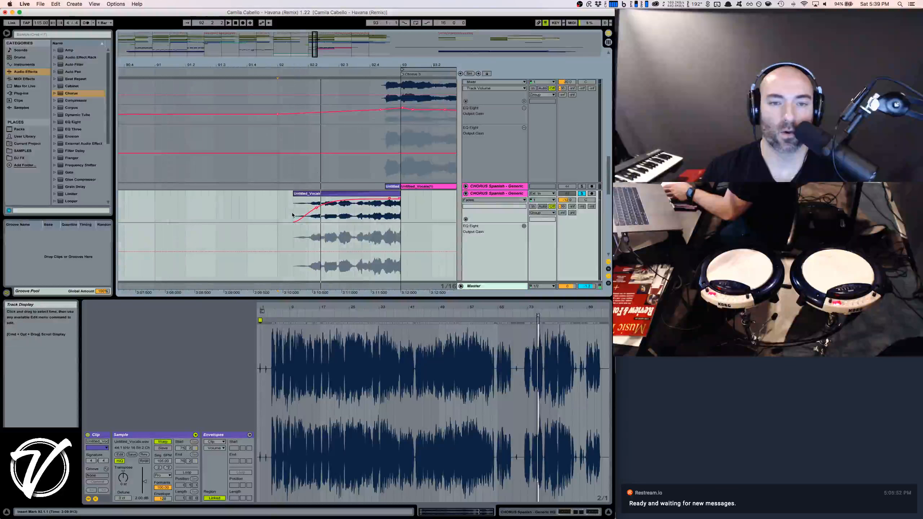
{"action": "left_click_drag", "start_coordinate": [293, 215], "coordinate": [301, 193]}
{"action": "key", "text": "Delete"}
{"action": "key", "text": "space"}
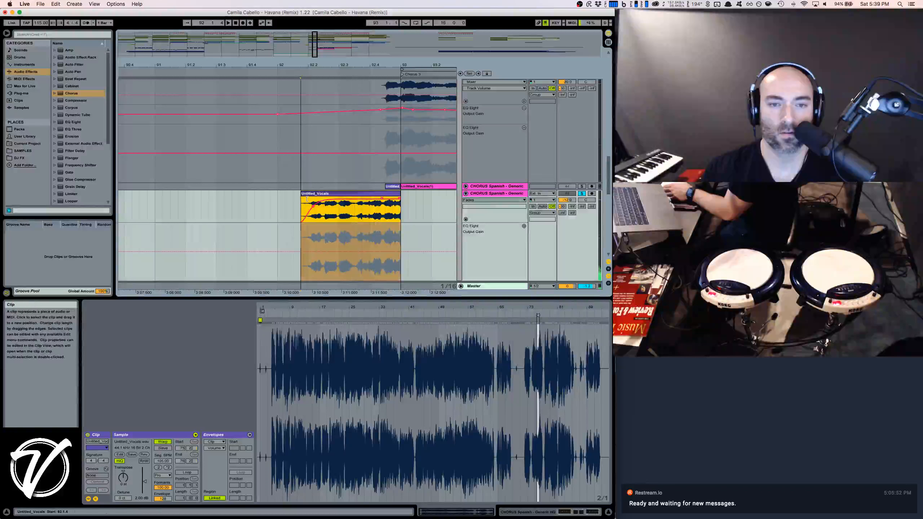
{"action": "left_click", "coordinate": [313, 206]}
{"action": "key", "text": "space"}
{"action": "key", "text": "space"}
{"action": "key", "text": "space"}
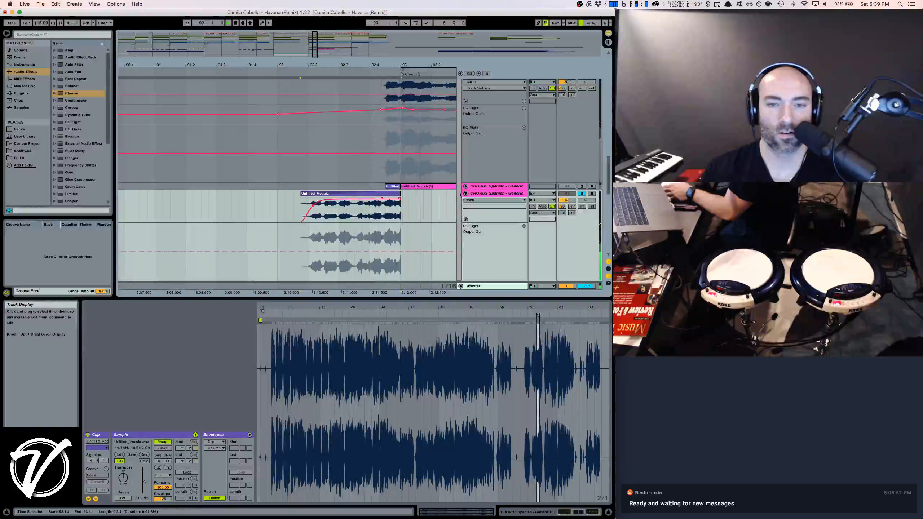
Unsolo the duplicated track, keep it active, and play the trimmed phrase within the full mix
{"action": "key", "text": "space"}
{"action": "left_click", "coordinate": [567, 193]}
{"action": "left_click", "coordinate": [582, 194]}
{"action": "key", "text": "space"}
{"action": "key", "text": "space"}
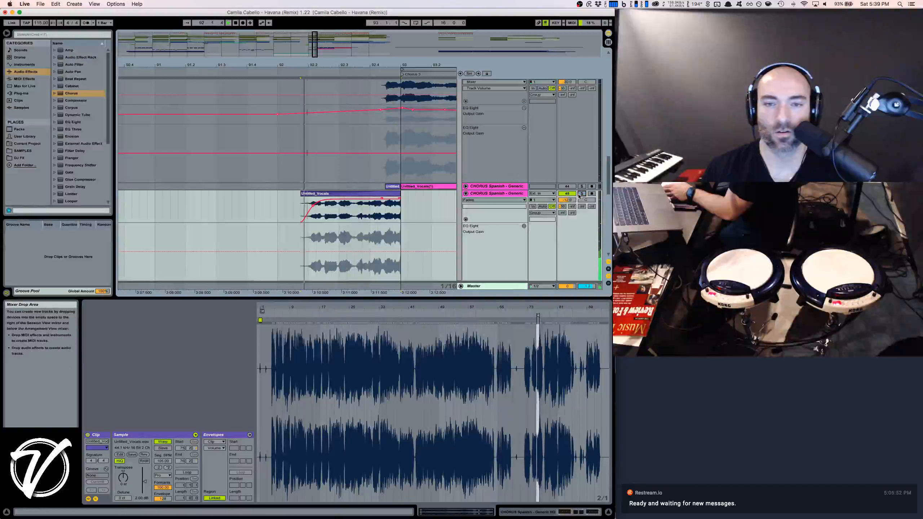
Show the duplicated track's device chain, solo the track again, and look over the tracks below it
{"action": "key", "text": "shift+Tab"}
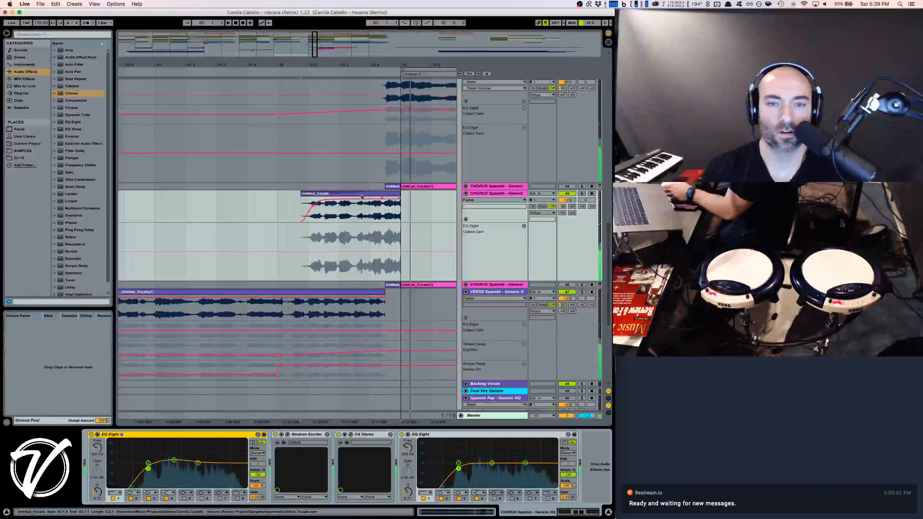
{"action": "left_click", "coordinate": [578, 196]}
{"action": "scroll", "coordinate": [541, 300], "scroll_direction": "down", "scroll_amount": 5}
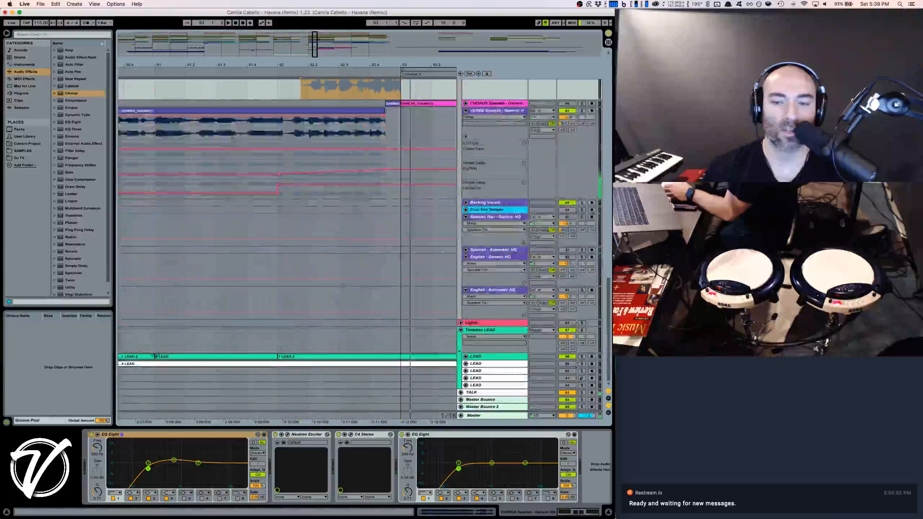
{"action": "scroll", "coordinate": [579, 199], "scroll_direction": "up", "scroll_amount": 5}
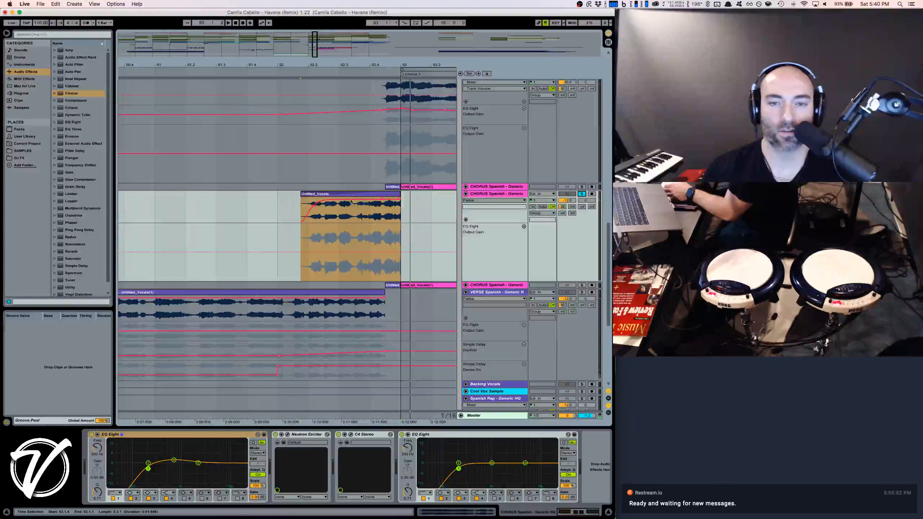
Open the English phrase's clip settings, transpose it up 12 semitones, and play it
{"action": "double_click", "coordinate": [357, 206]}
{"action": "left_click", "coordinate": [122, 486]}
{"action": "type", "text": "12"}
{"action": "key", "text": "Return"}
{"action": "key", "text": "space"}
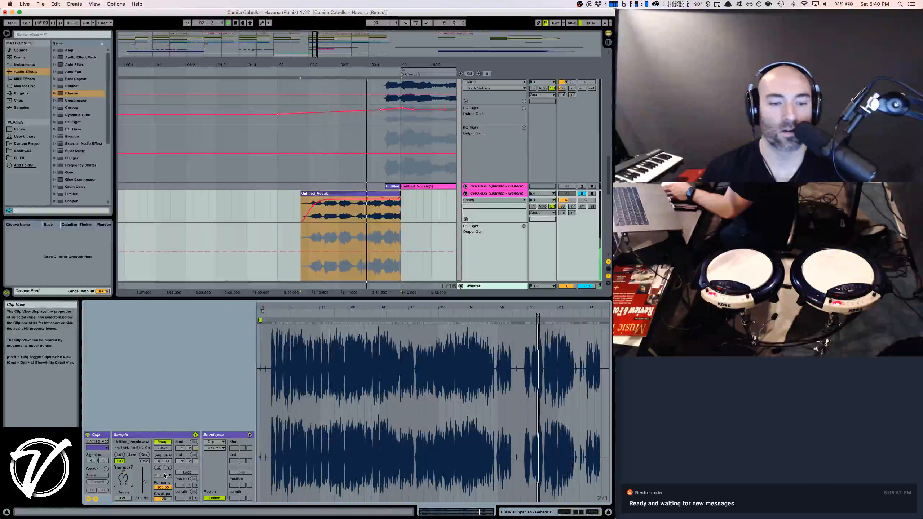
Lower the warp Envelope value of the transposed English phrase and audition it
{"action": "key", "text": "space"}
{"action": "left_click_drag", "start_coordinate": [163, 498], "coordinate": [163, 516]}
{"action": "key", "text": "space"}
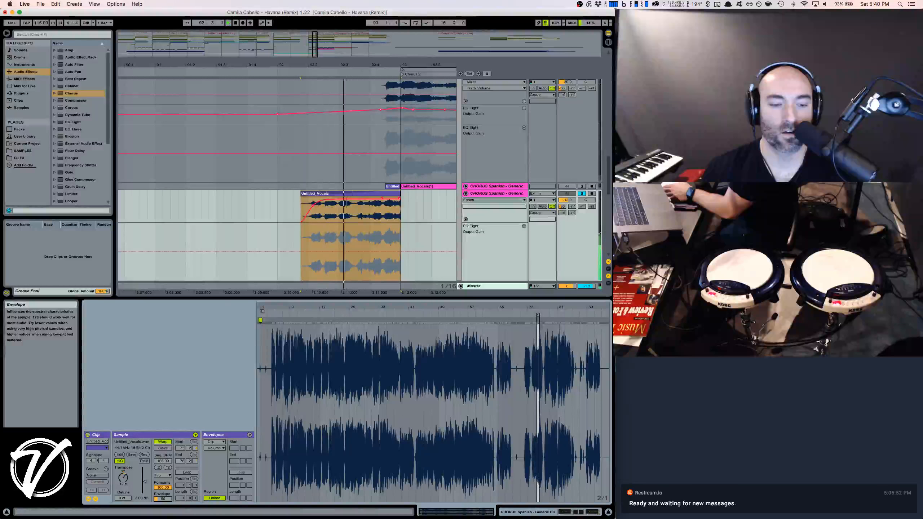
{"action": "key", "text": "space"}
{"action": "key", "text": "space"}
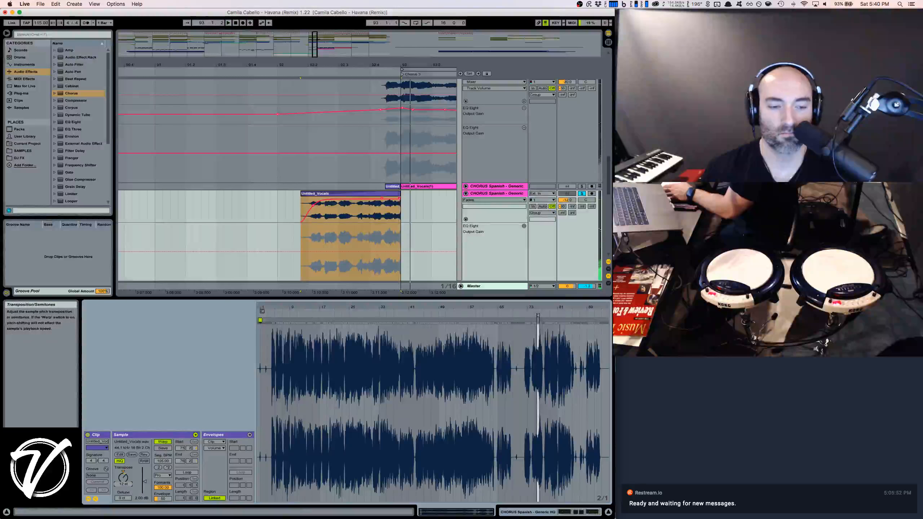
Set the English phrase's transposition to 7 semitones, then unsolo its track and play it repeatedly in the full mix
{"action": "left_click_drag", "start_coordinate": [123, 486], "coordinate": [123, 490]}
{"action": "key", "text": "space"}
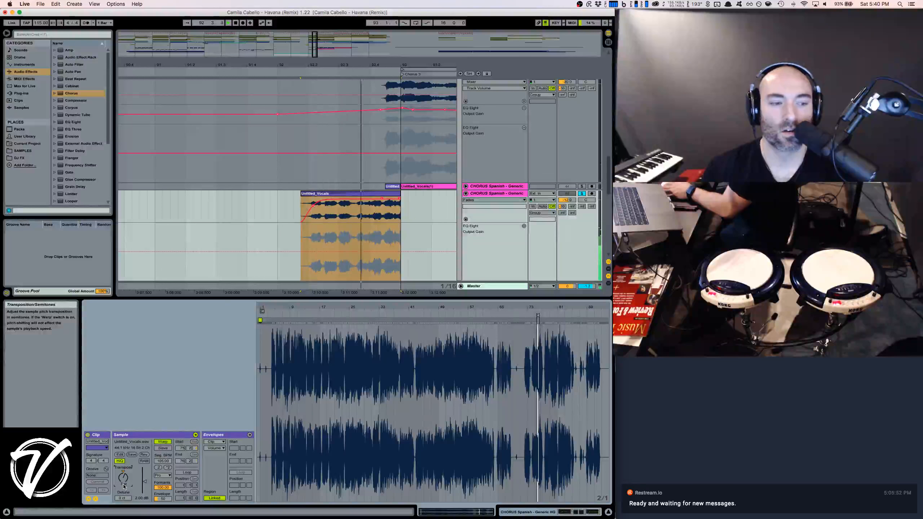
{"action": "left_click", "coordinate": [581, 194]}
{"action": "key", "text": "space"}
{"action": "key", "text": "space"}
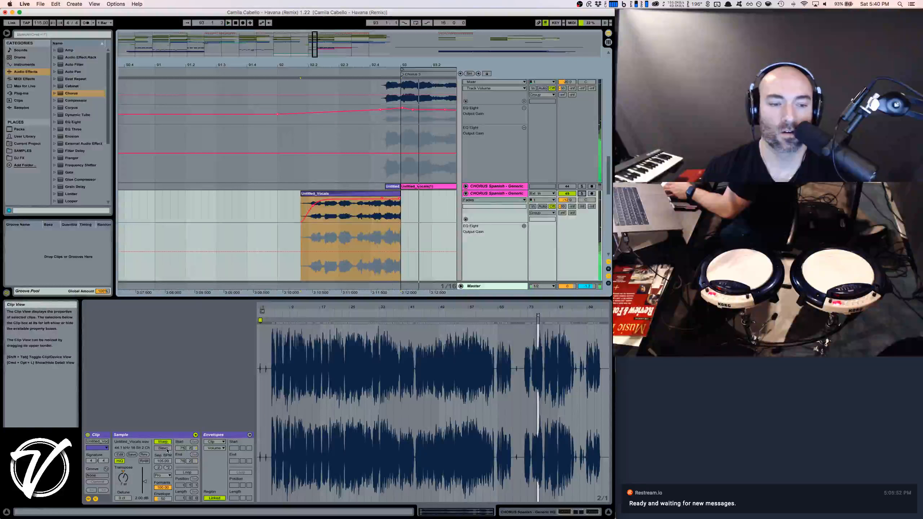
{"action": "key", "text": "space"}
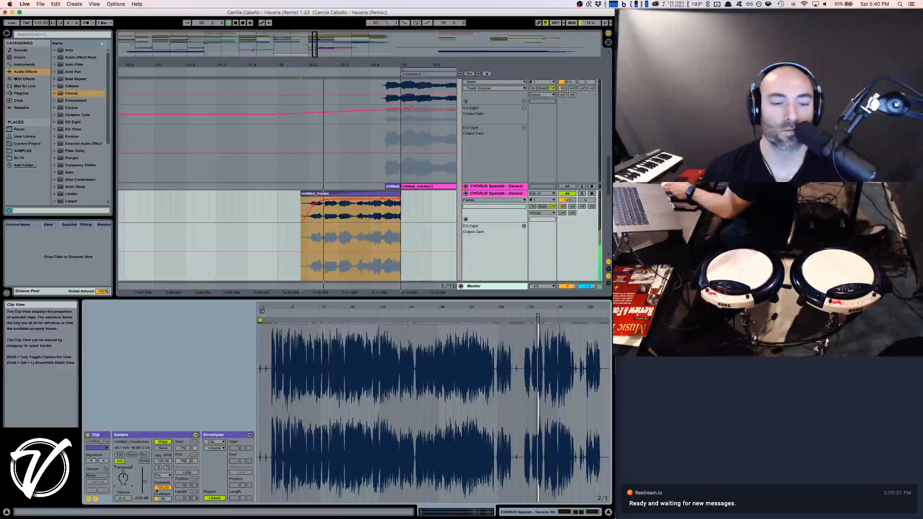
{"action": "key", "text": "space"}
{"action": "key", "text": "space"}
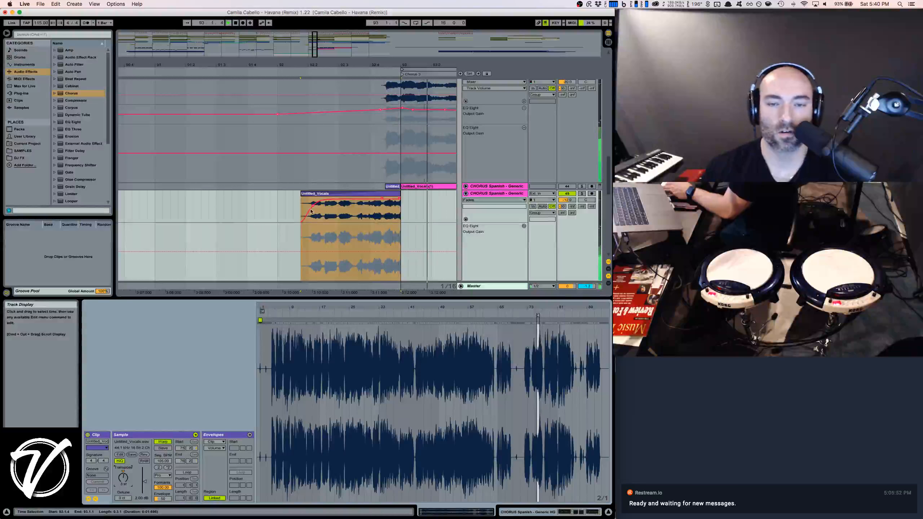
Bring back the device chain and play the transition into Chorus 3 from bar 91 in the full mix
{"action": "key", "text": "shift+Tab"}
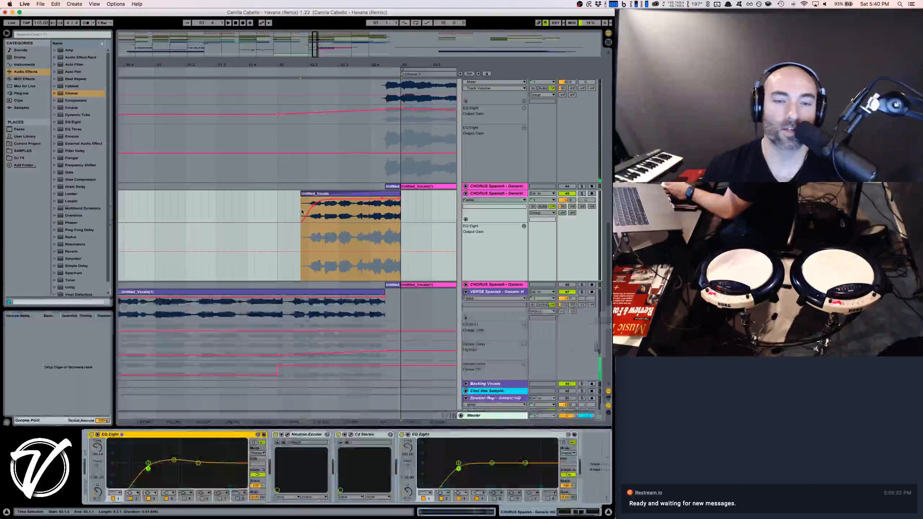
{"action": "left_click", "coordinate": [156, 213]}
{"action": "key", "text": "space"}
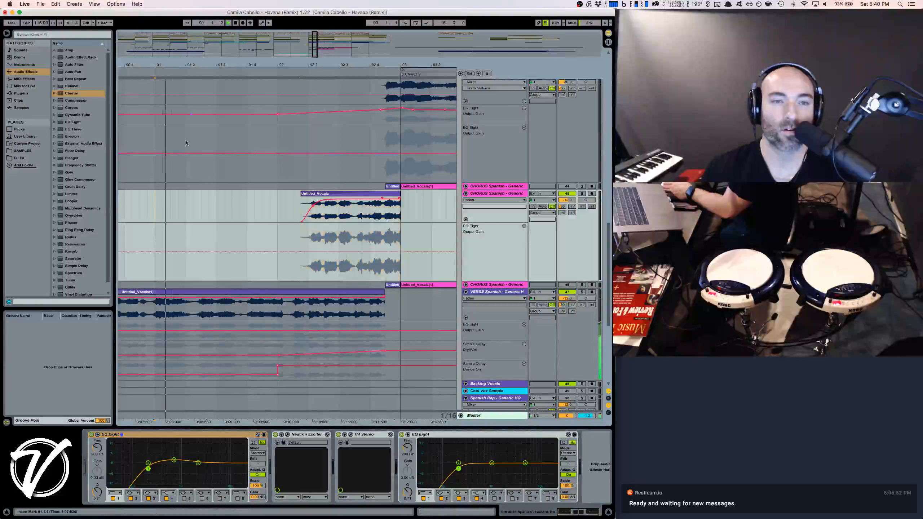
{"action": "left_click_drag", "start_coordinate": [195, 66], "coordinate": [195, 44]}
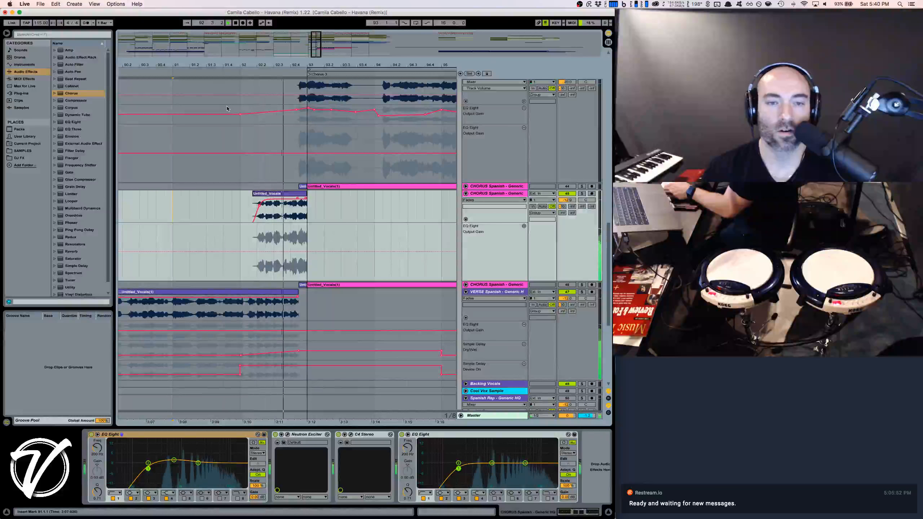
{"action": "key", "text": "space"}
{"action": "key", "text": "space"}
{"action": "left_click_drag", "start_coordinate": [246, 68], "coordinate": [245, 60]}
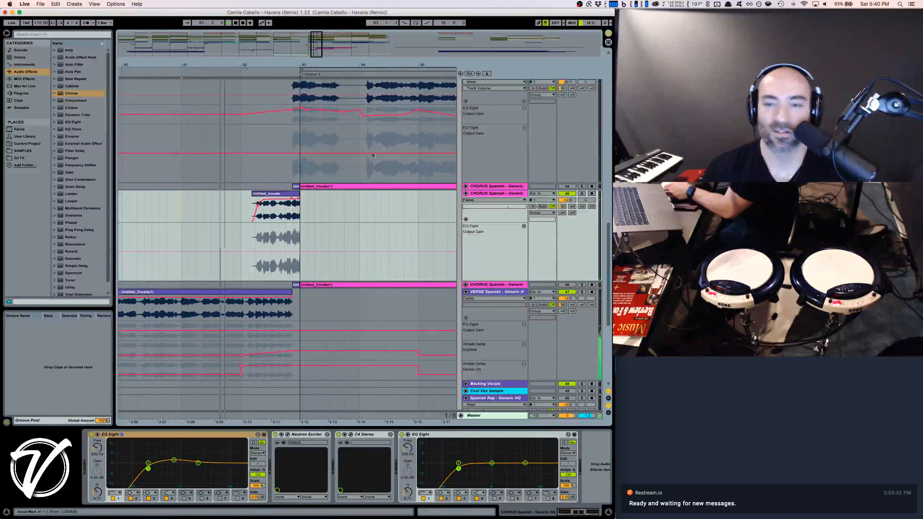
Adjust the English phrase track's A-Reverb send and automate its B-Delay send in a separate lane, swelling through the phrase and falling after Chorus 3 starts
{"action": "left_click_drag", "start_coordinate": [562, 206], "coordinate": [562, 214]}
{"action": "left_click", "coordinate": [572, 206]}
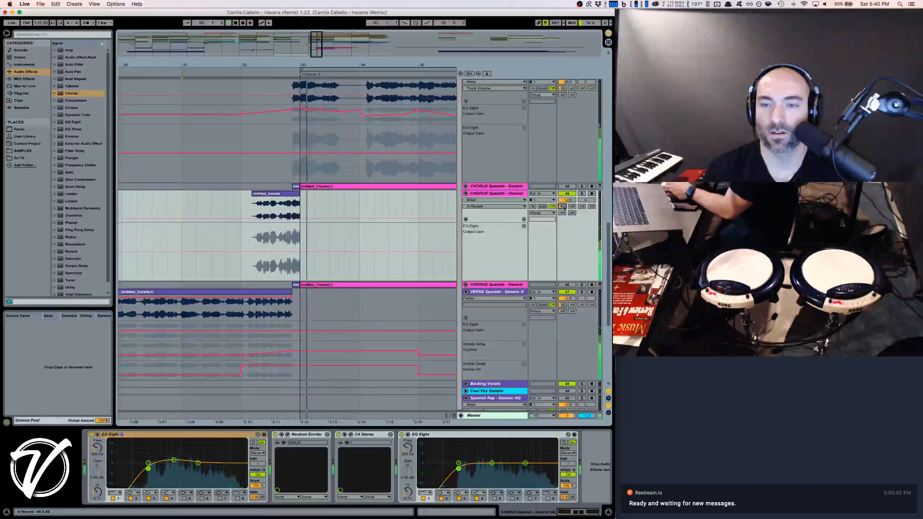
{"action": "left_click", "coordinate": [523, 220]}
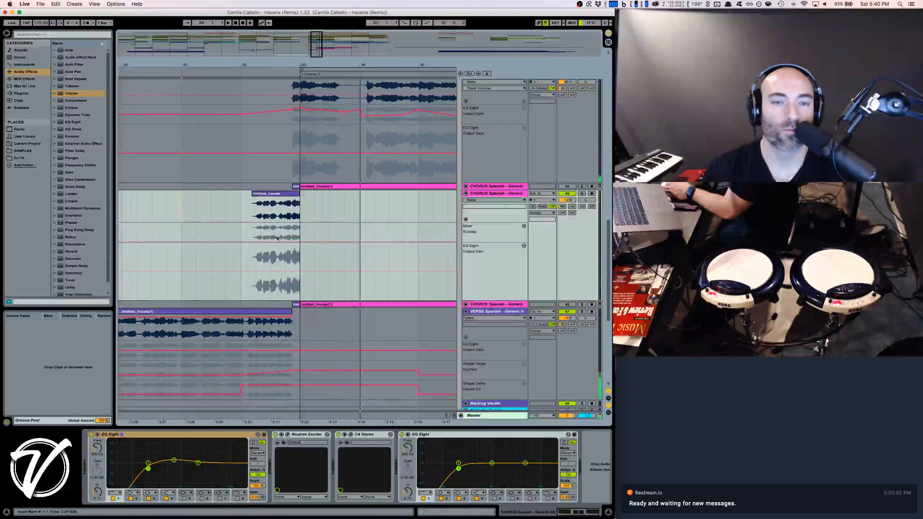
{"action": "left_click_drag", "start_coordinate": [283, 236], "coordinate": [297, 240]}
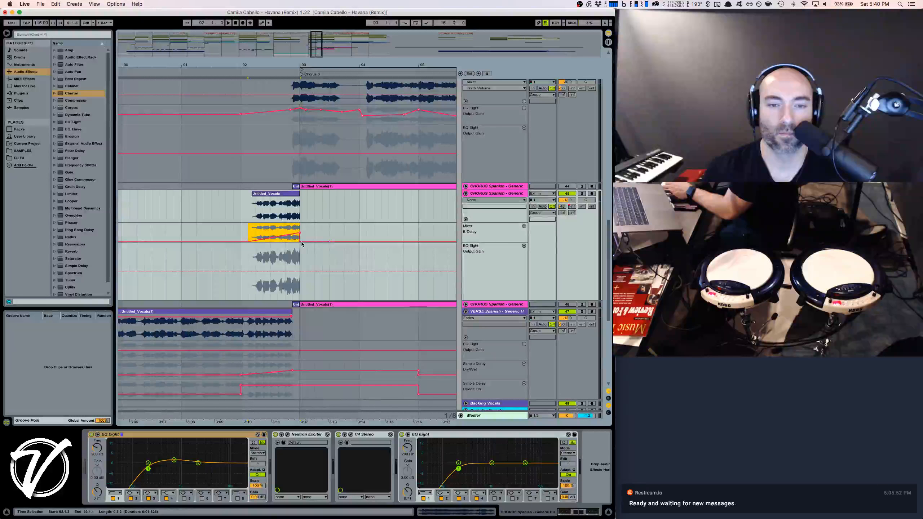
{"action": "left_click", "coordinate": [240, 233]}
{"action": "key", "text": "space"}
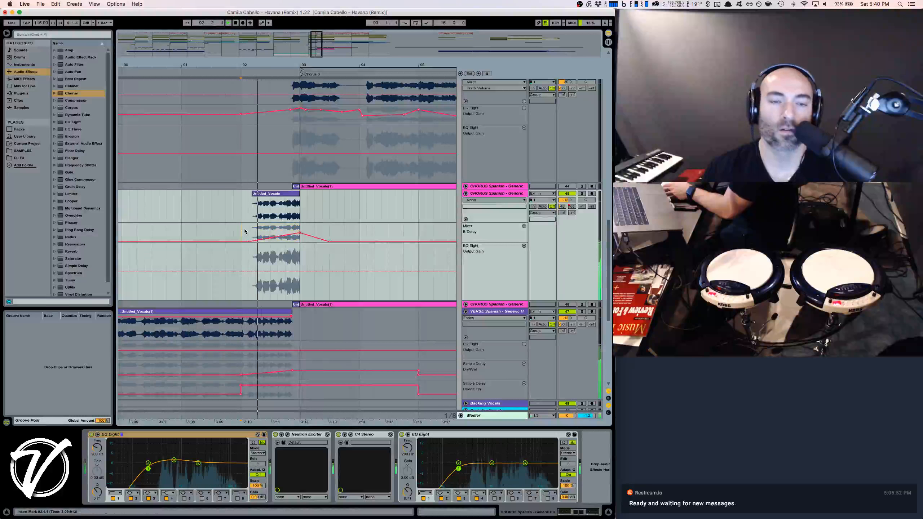
{"action": "key", "text": "space"}
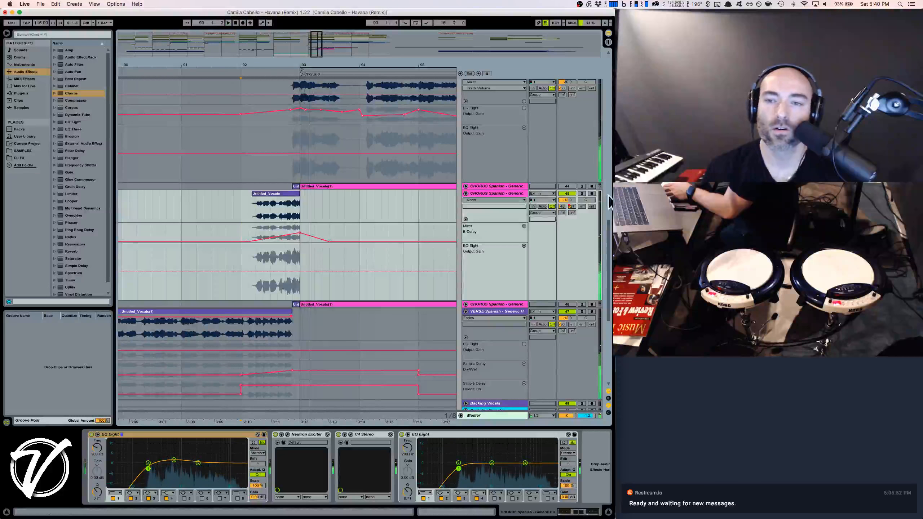
Solo the English phrase's track, try extending the clip's end past the Chorus 3 start, and trim it back to bar 93
{"action": "left_click", "coordinate": [582, 193]}
{"action": "key", "text": "space"}
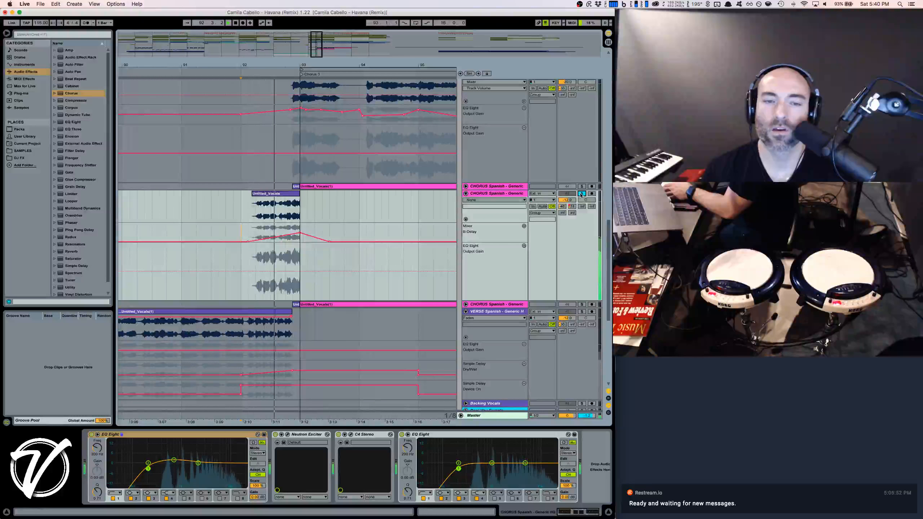
{"action": "key", "text": "space"}
{"action": "left_click_drag", "start_coordinate": [297, 196], "coordinate": [305, 194]}
{"action": "key", "text": "space"}
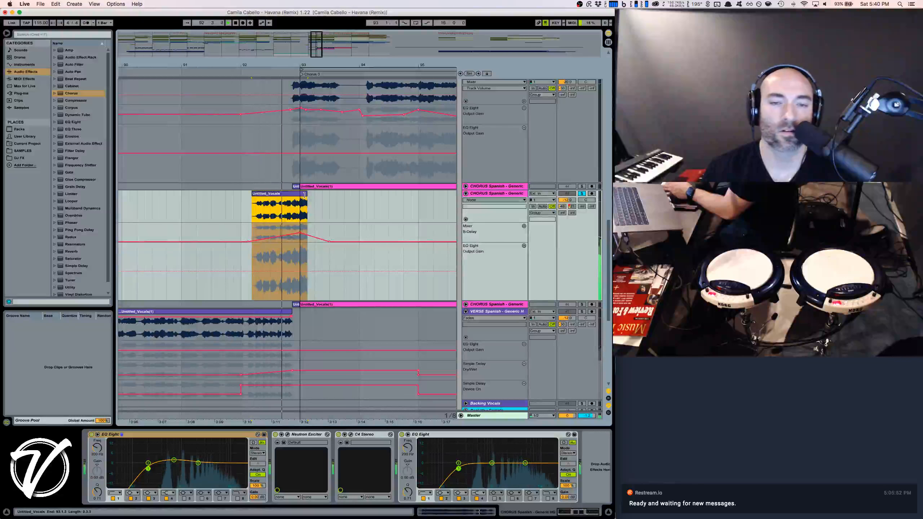
{"action": "left_click_drag", "start_coordinate": [305, 194], "coordinate": [300, 198]}
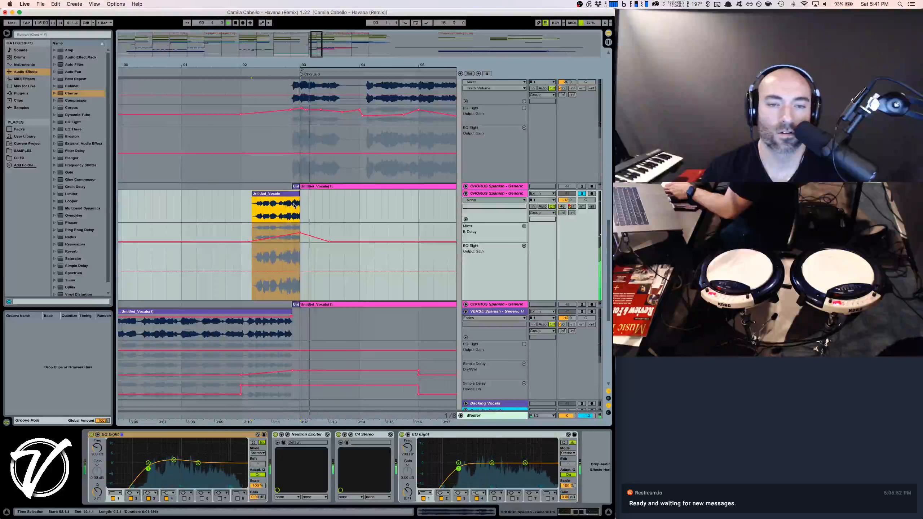
Reopen the English phrase's clip settings, adjust its warp Envelope value, and audition it soloed and in the full mix
{"action": "double_click", "coordinate": [291, 209]}
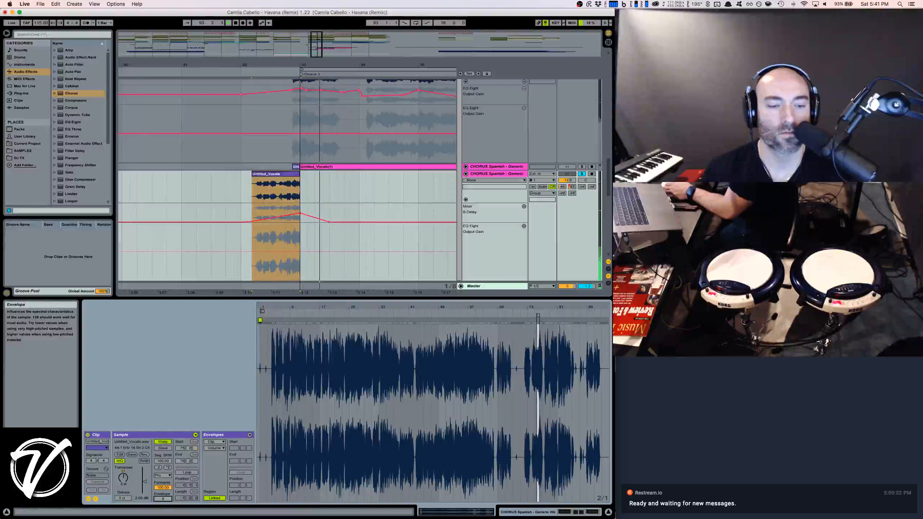
{"action": "key", "text": "space"}
{"action": "mouse_move", "coordinate": [163, 499]}
{"action": "left_mouse_down"}
{"action": "mouse_move", "coordinate": [163, 491]}
{"action": "mouse_move", "coordinate": [157, 506]}
{"action": "left_mouse_up"}
{"action": "key", "text": "space"}
{"action": "key", "text": "space"}
{"action": "key", "text": "space"}
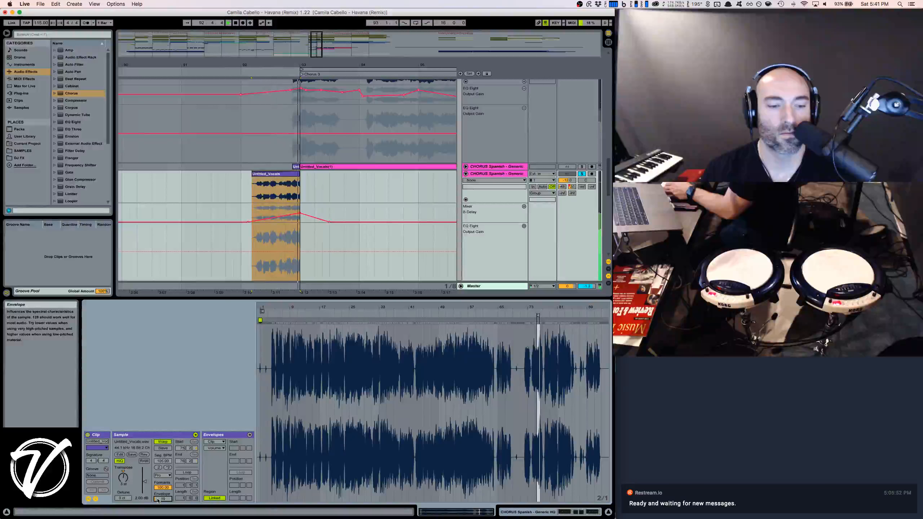
{"action": "left_click", "coordinate": [581, 174]}
{"action": "key", "text": "space"}
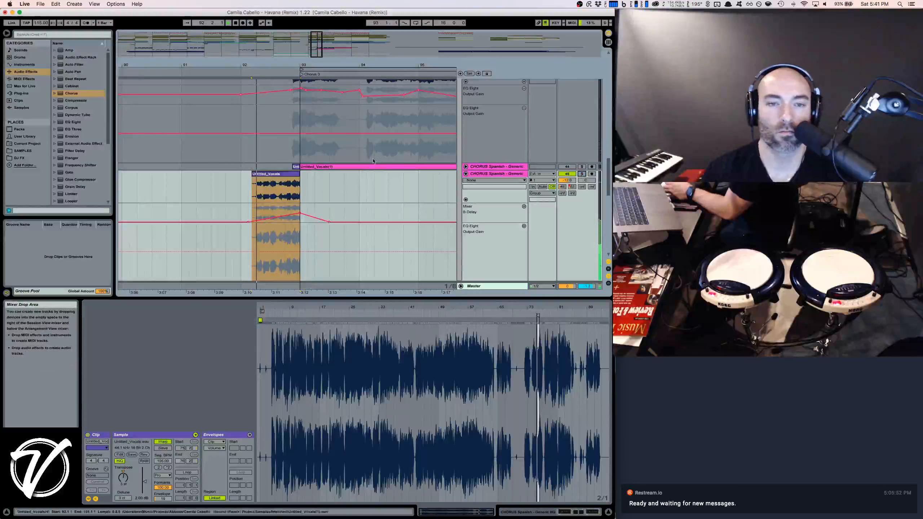
Fold the English phrase track, the verse Spanish track and the expanded Chorus Spanish track into single rows
{"action": "key", "text": "shift+Tab"}
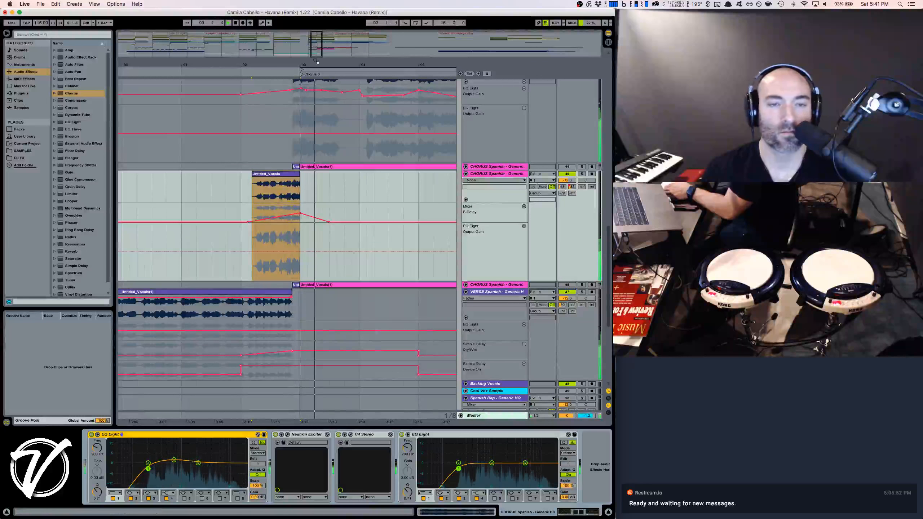
{"action": "left_click_drag", "start_coordinate": [315, 51], "coordinate": [315, 18]}
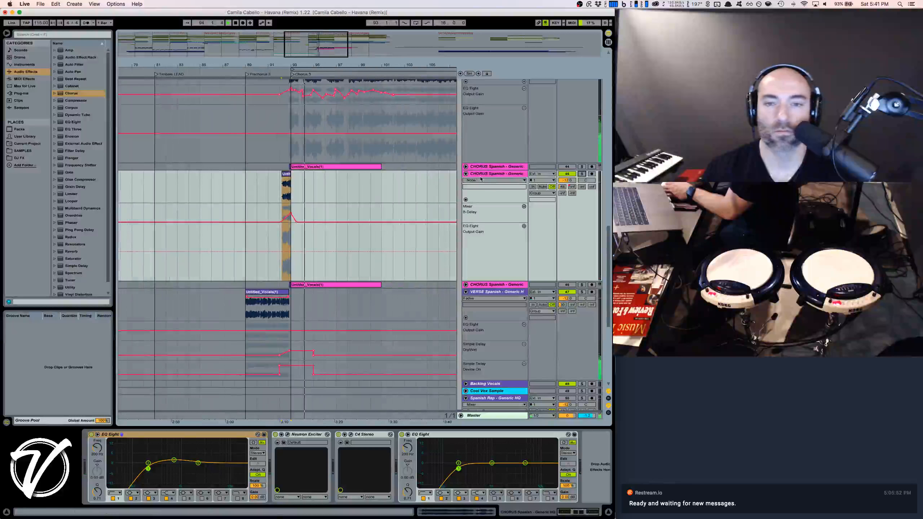
{"action": "left_click", "coordinate": [466, 174]}
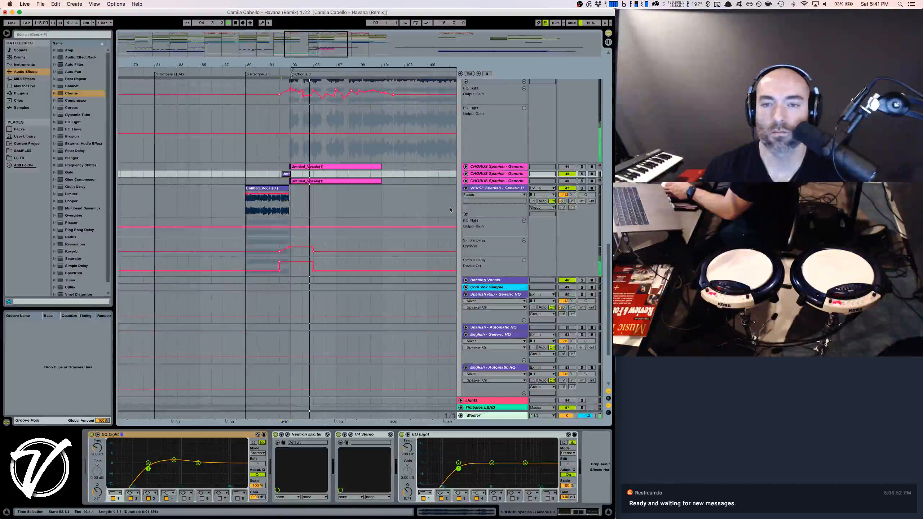
{"action": "left_click", "coordinate": [466, 188]}
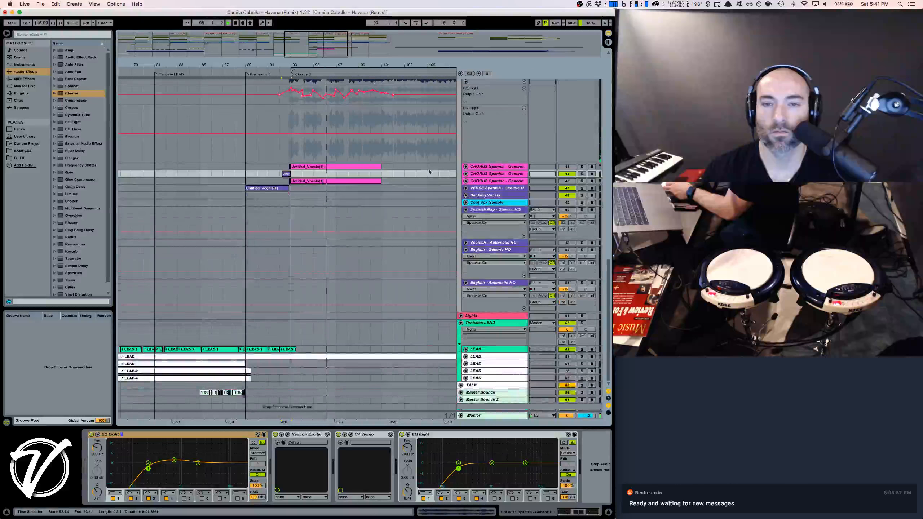
{"action": "scroll", "coordinate": [467, 145], "scroll_direction": "up", "scroll_amount": 5}
{"action": "left_click", "coordinate": [465, 138]}
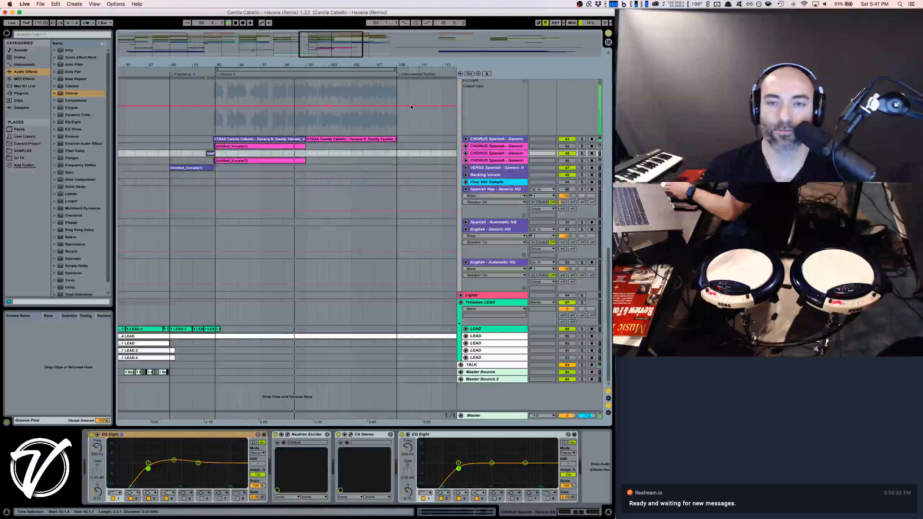
Solo the English - Automatic HQ track and listen through its spare vocals beyond the end of the song for another phrase
{"action": "left_click_drag", "start_coordinate": [399, 61], "coordinate": [304, 67]}
{"action": "key", "text": "space"}
{"action": "scroll", "coordinate": [394, 287], "scroll_direction": "right", "scroll_amount": 3}
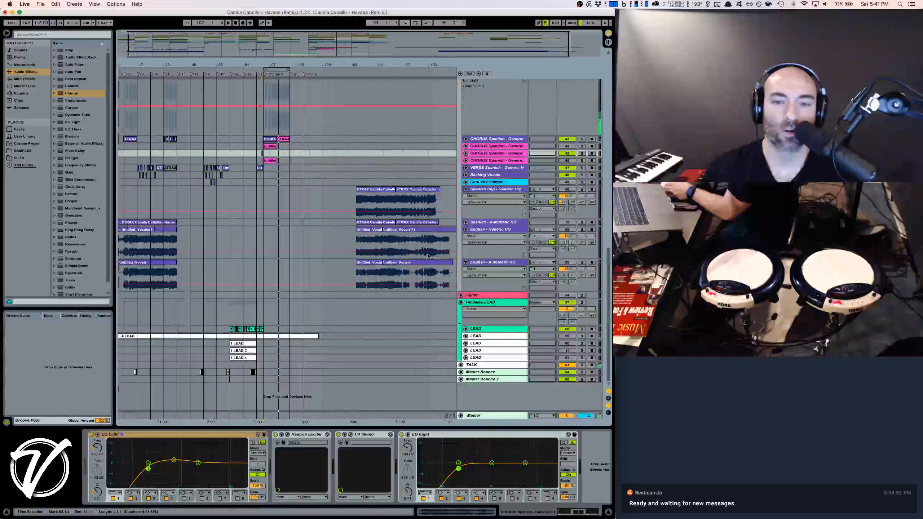
{"action": "left_click", "coordinate": [392, 278]}
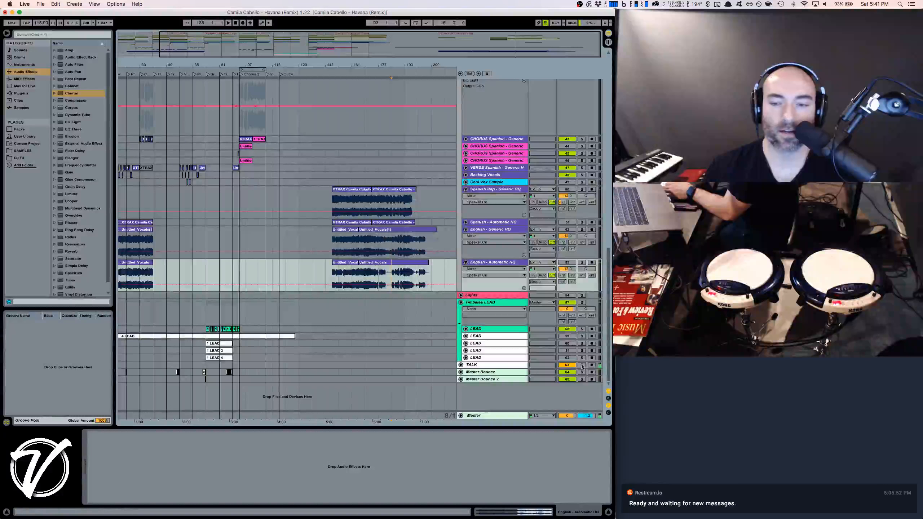
{"action": "left_click", "coordinate": [581, 263]}
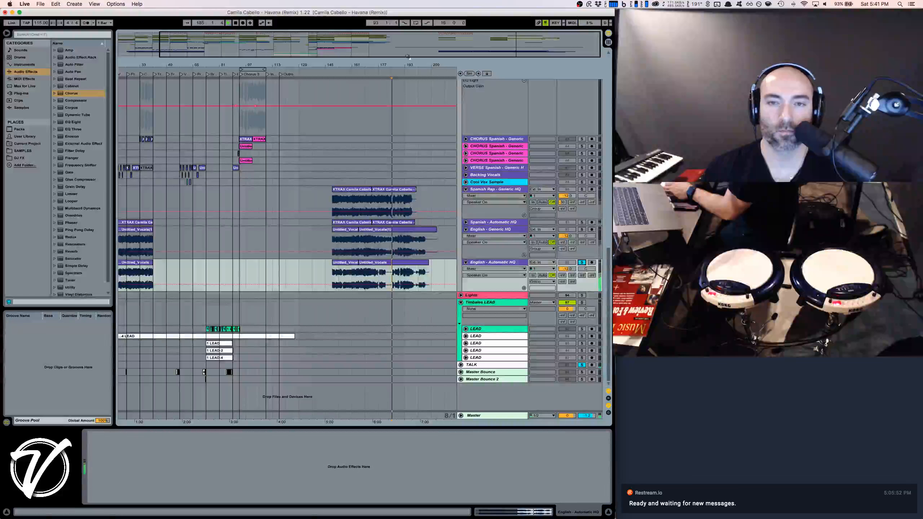
{"action": "left_click_drag", "start_coordinate": [408, 63], "coordinate": [375, 64]}
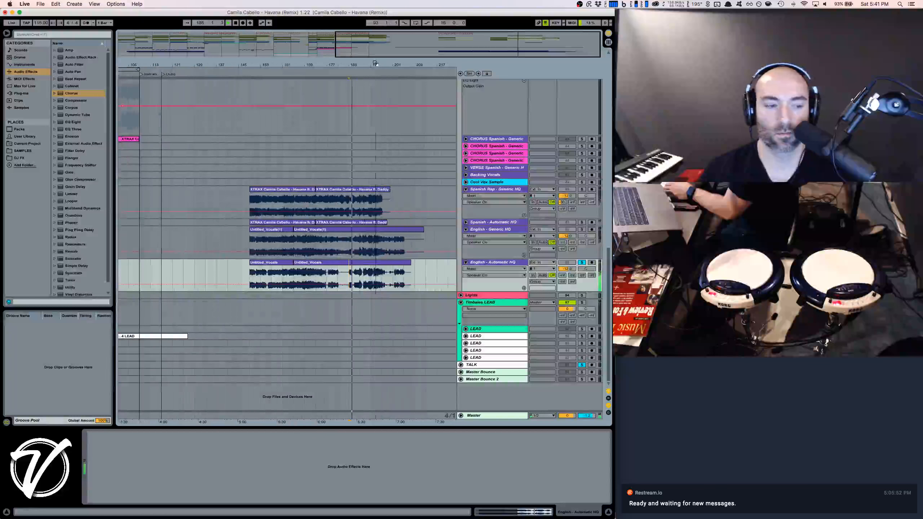
{"action": "key", "text": "space"}
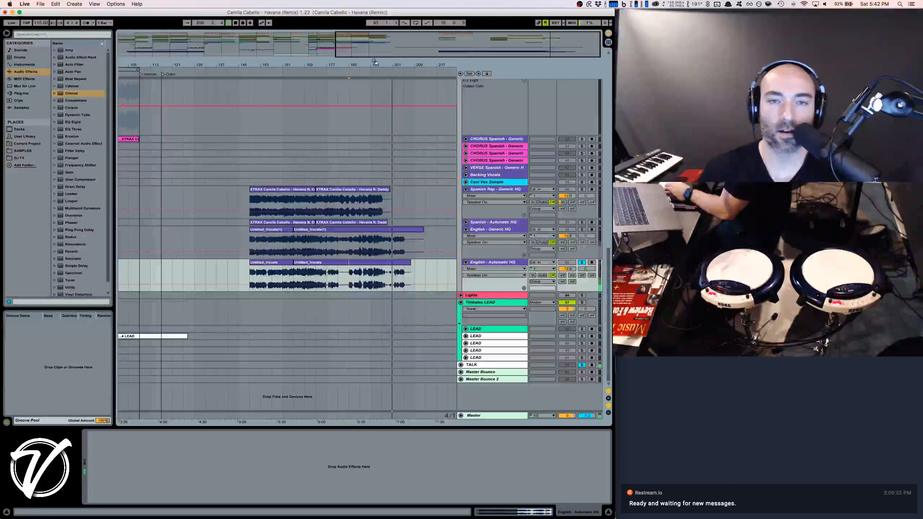
Audition the last English - Automatic HQ phrases around bars 203 and 204, and select the final phrase
{"action": "left_click_drag", "start_coordinate": [398, 66], "coordinate": [393, 67]}
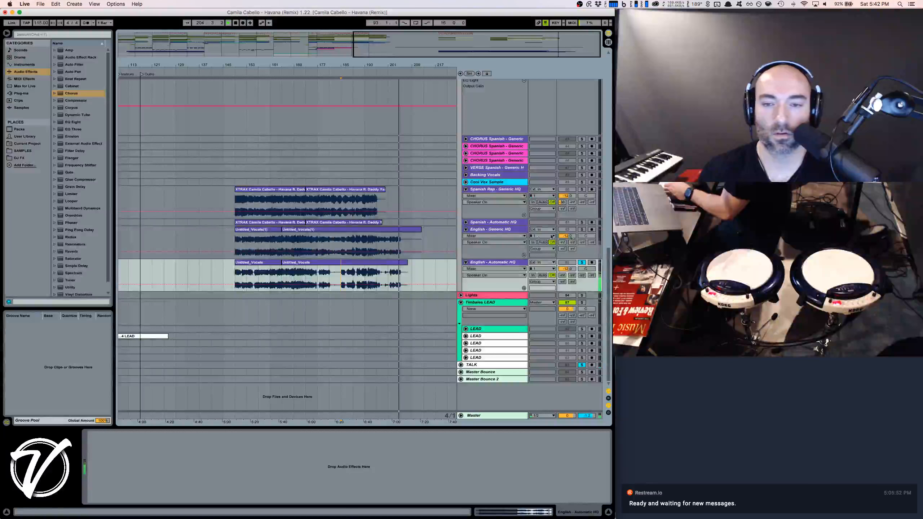
{"action": "left_click_drag", "start_coordinate": [404, 66], "coordinate": [404, 120]}
{"action": "left_click_drag", "start_coordinate": [404, 66], "coordinate": [398, 109]}
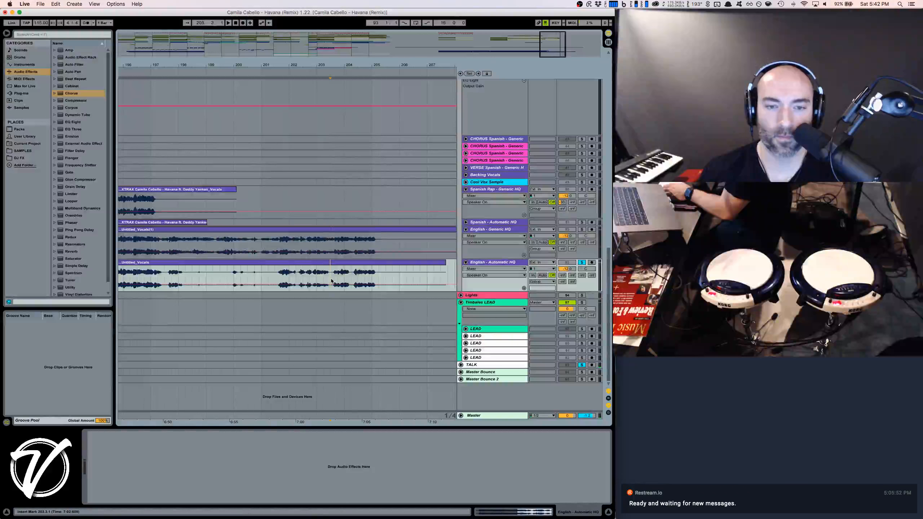
{"action": "key", "text": "space"}
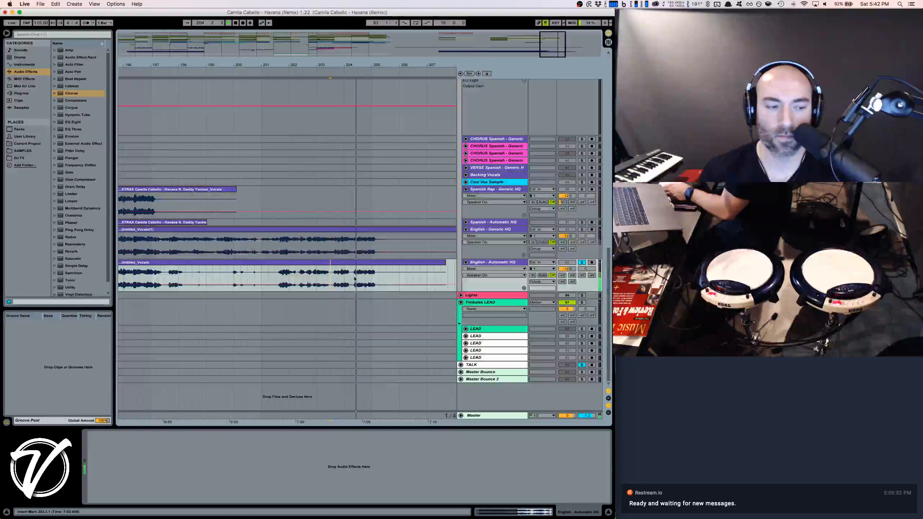
{"action": "left_click", "coordinate": [352, 279]}
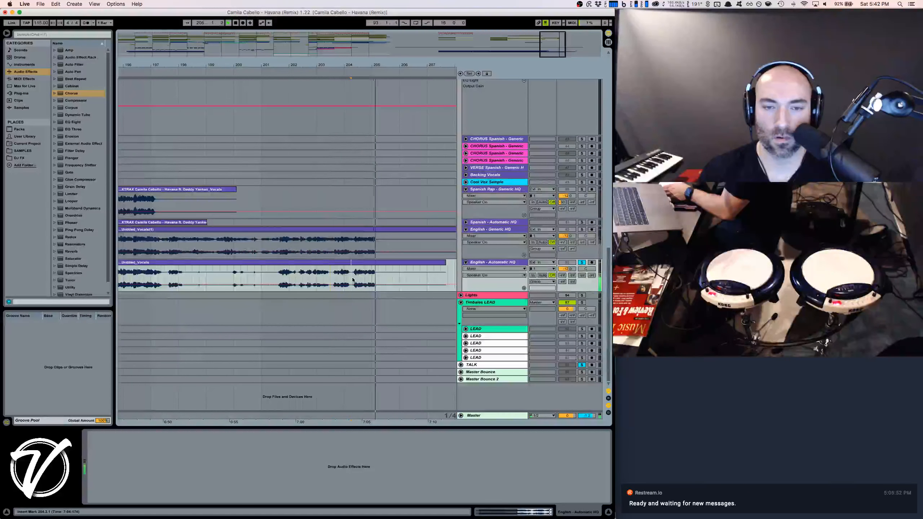
{"action": "left_click", "coordinate": [582, 229]}
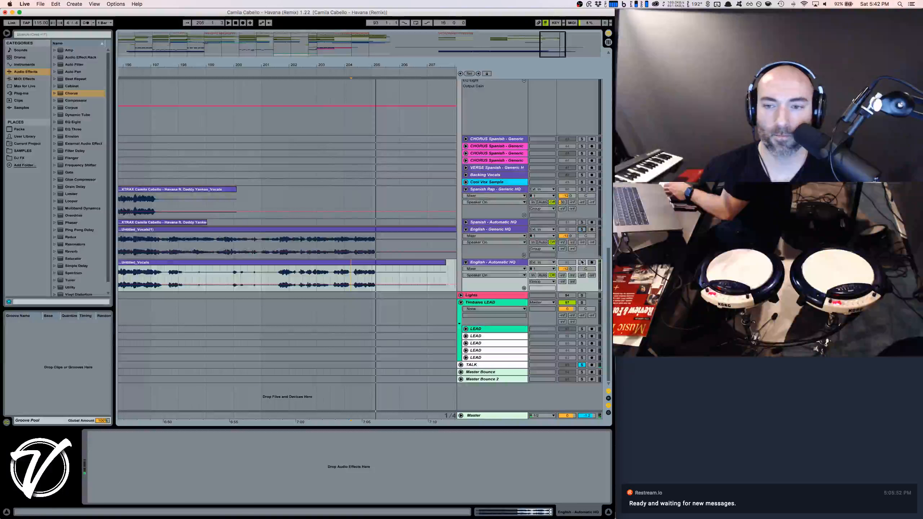
{"action": "left_click_drag", "start_coordinate": [351, 278], "coordinate": [379, 278]}
Solo the Spanish Rap - Generic HQ track and play its spare vocals from bar 191
{"action": "key", "text": "minus"}
{"action": "key", "text": "minus"}
{"action": "key", "text": "minus"}
{"action": "key", "text": "minus"}
{"action": "key", "text": "minus"}
{"action": "key", "text": "minus"}
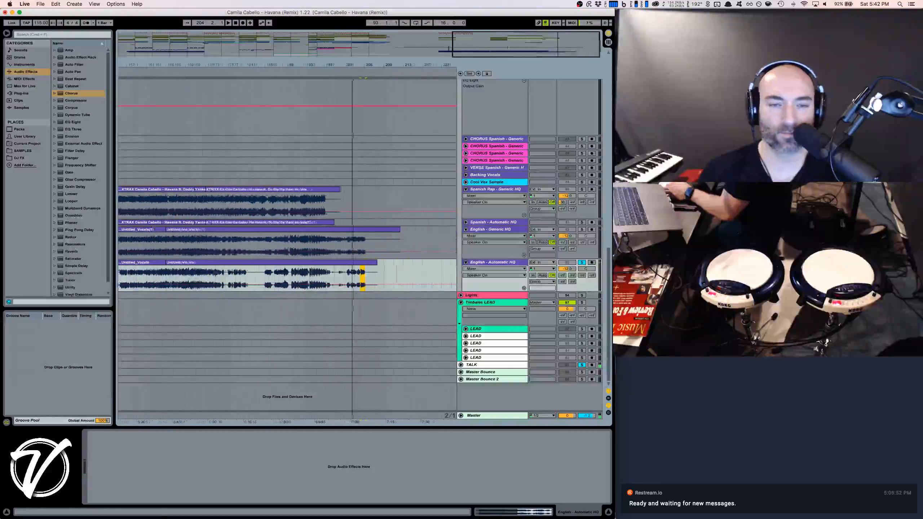
{"action": "left_click", "coordinate": [299, 204]}
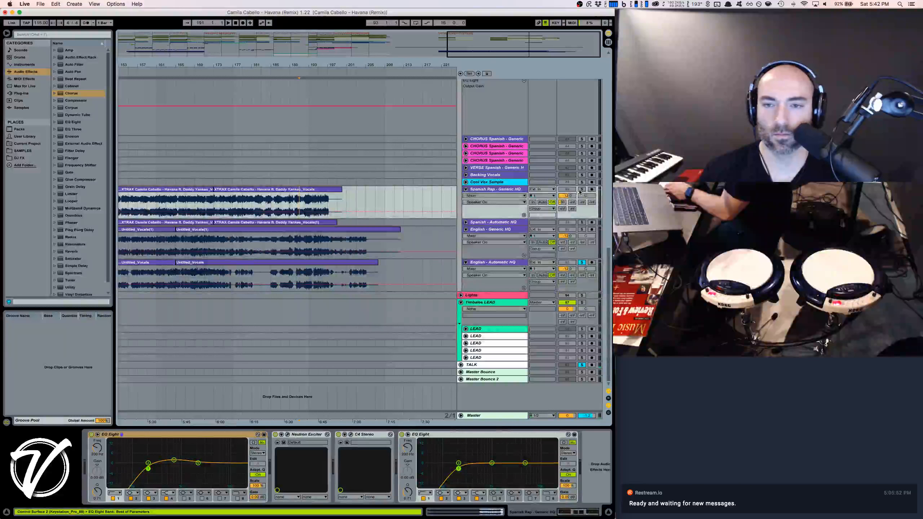
{"action": "key", "text": "space"}
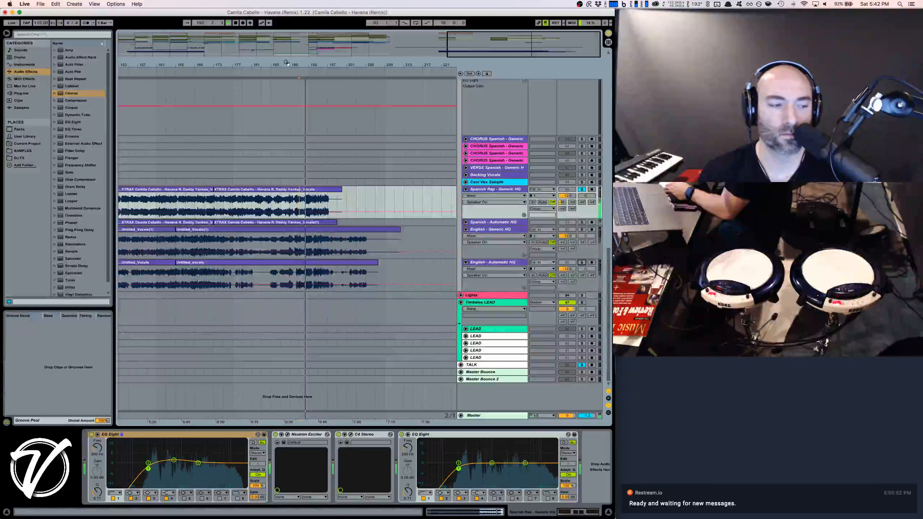
{"action": "key", "text": "space"}
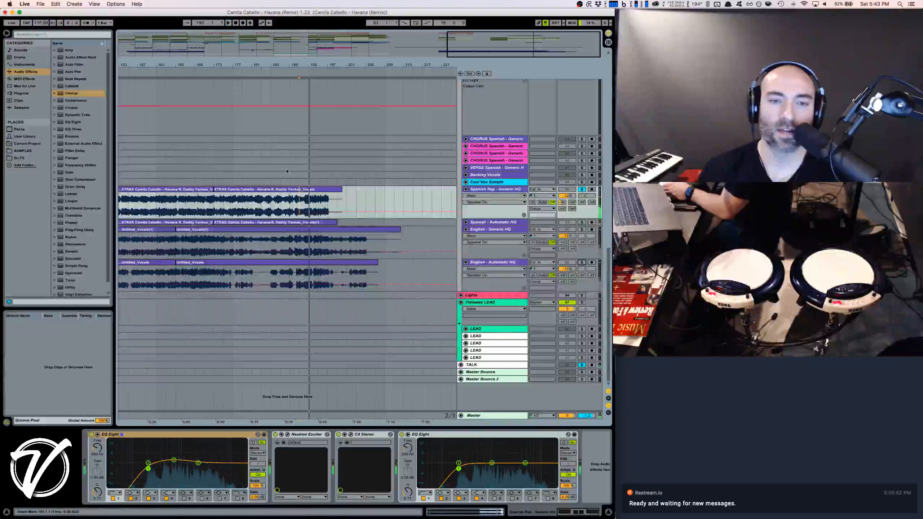
{"action": "left_click_drag", "start_coordinate": [306, 70], "coordinate": [306, 201]}
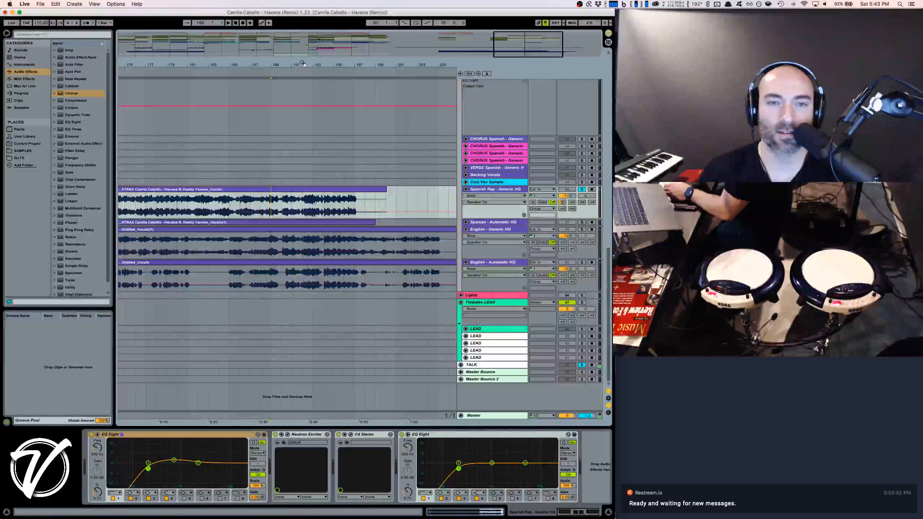
Play the Spanish Rap - Generic HQ vocals from bar 189 through to their end around bar 197
{"action": "left_click_drag", "start_coordinate": [302, 62], "coordinate": [285, 196]}
{"action": "key", "text": "space"}
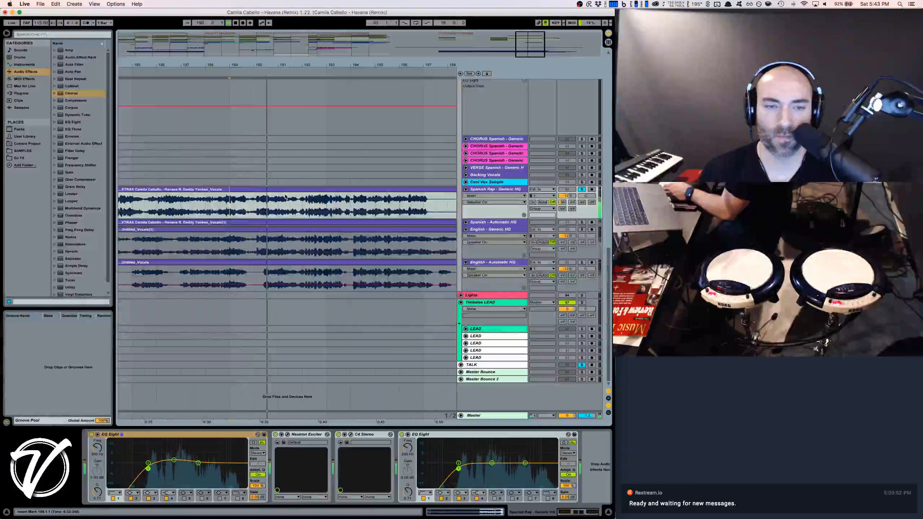
{"action": "key", "text": "space"}
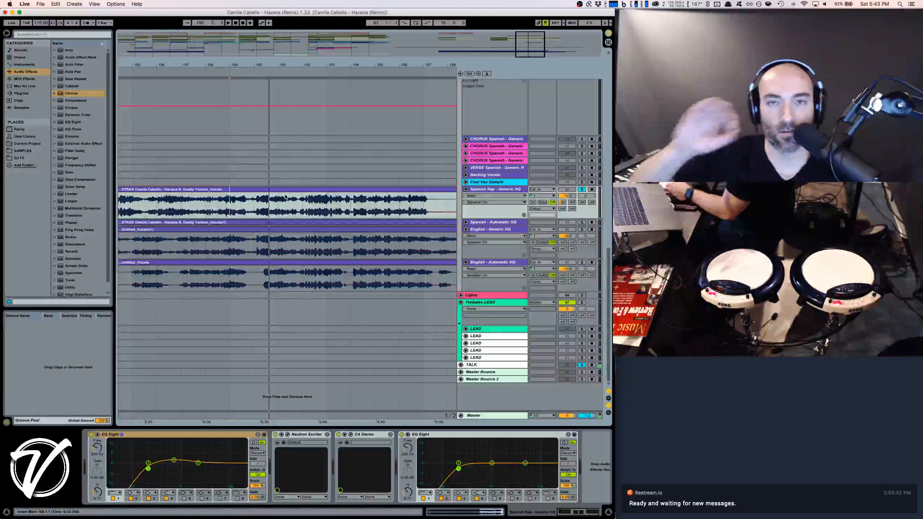
{"action": "left_click_drag", "start_coordinate": [349, 66], "coordinate": [304, 61]}
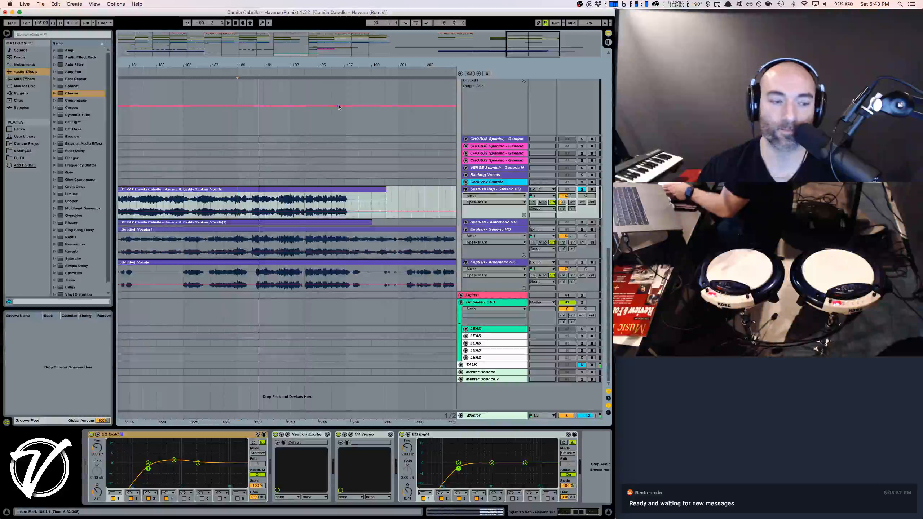
{"action": "key", "text": "space"}
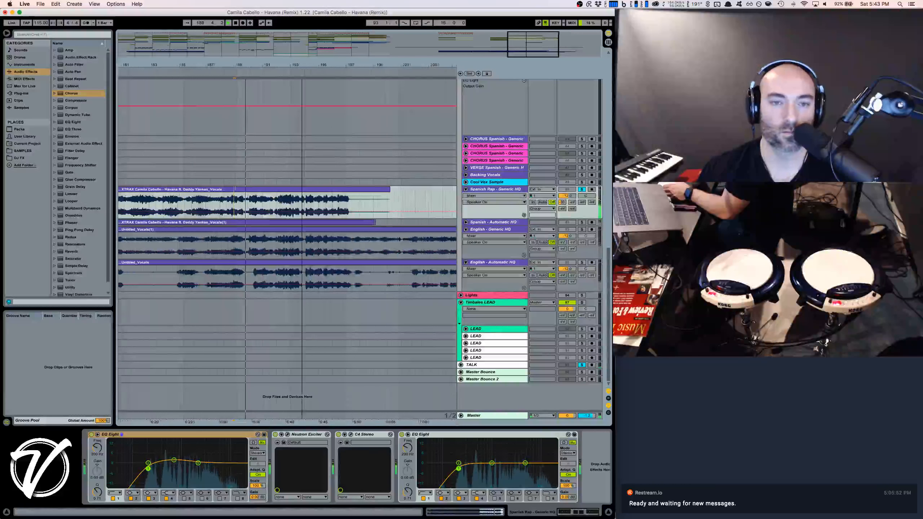
{"action": "left_click_drag", "start_coordinate": [301, 61], "coordinate": [302, 64]}
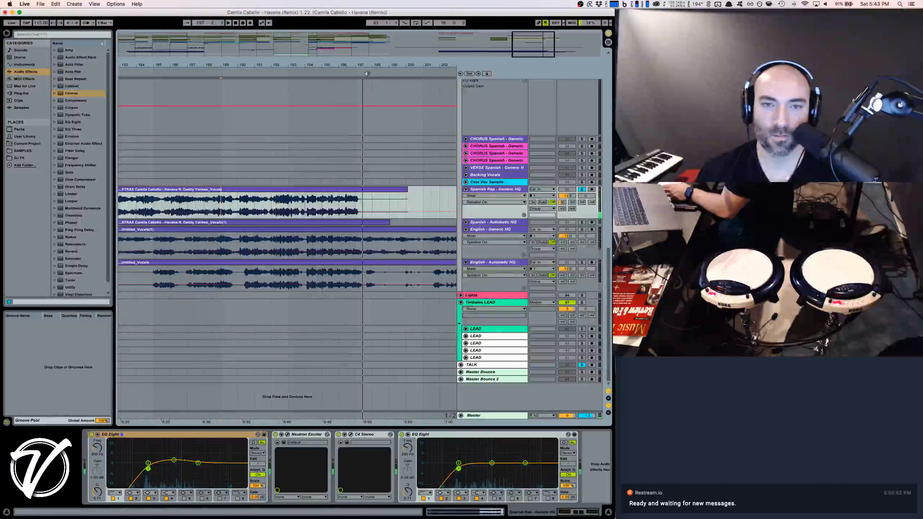
Paste the copied English phrase onto the Spanish Rap - Generic HQ track at bar 201
{"action": "left_click", "coordinate": [421, 205]}
{"action": "key", "text": "super+v"}
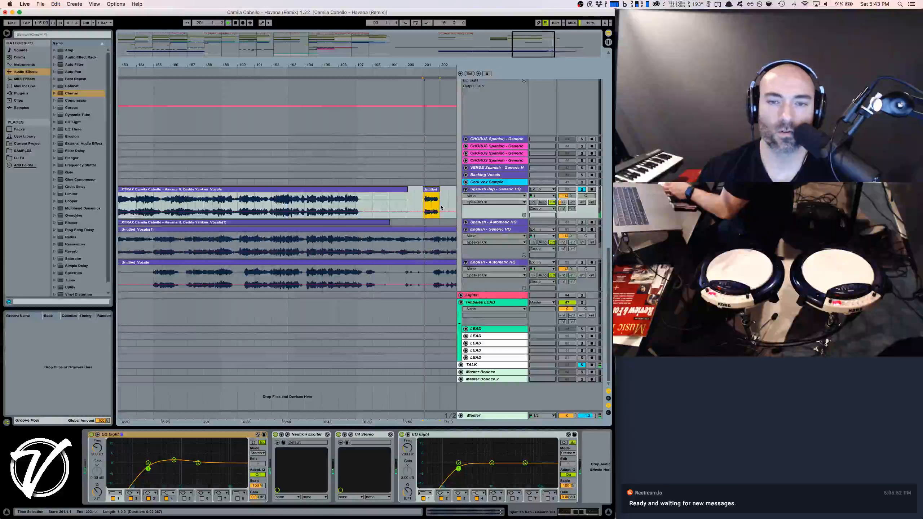
Unfold the Spanish - Automatic HQ track and play the last Spanish Rap - Generic HQ phrase from bar 196
{"action": "left_click", "coordinate": [344, 206]}
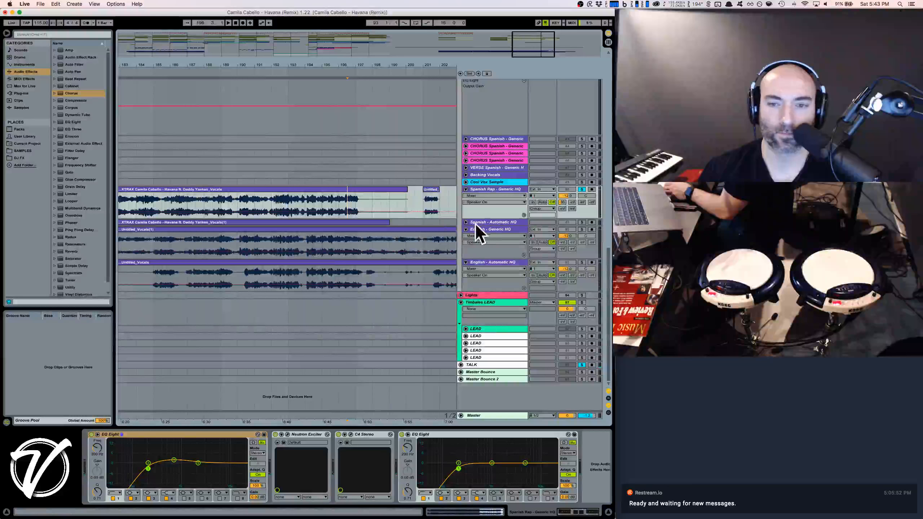
{"action": "left_click", "coordinate": [466, 222]}
{"action": "left_click_drag", "start_coordinate": [368, 67], "coordinate": [357, 83]}
{"action": "left_click", "coordinate": [318, 209]}
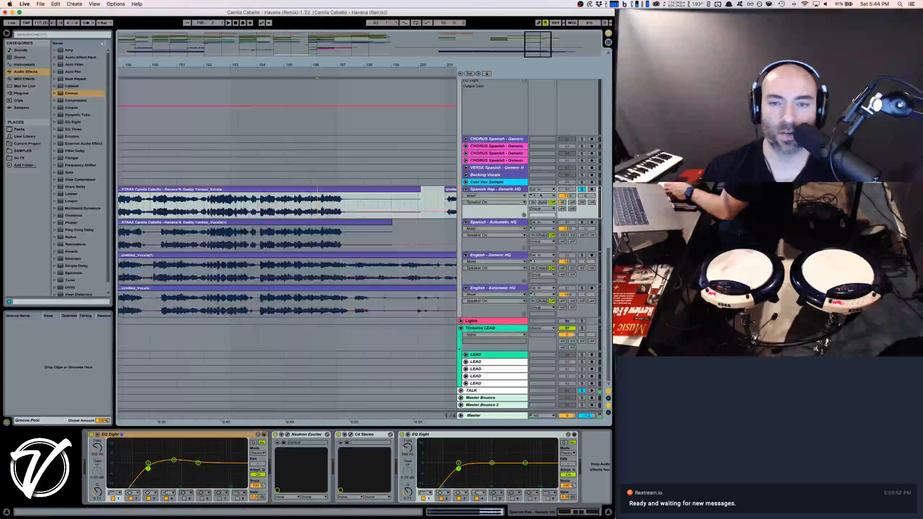
{"action": "key", "text": "space"}
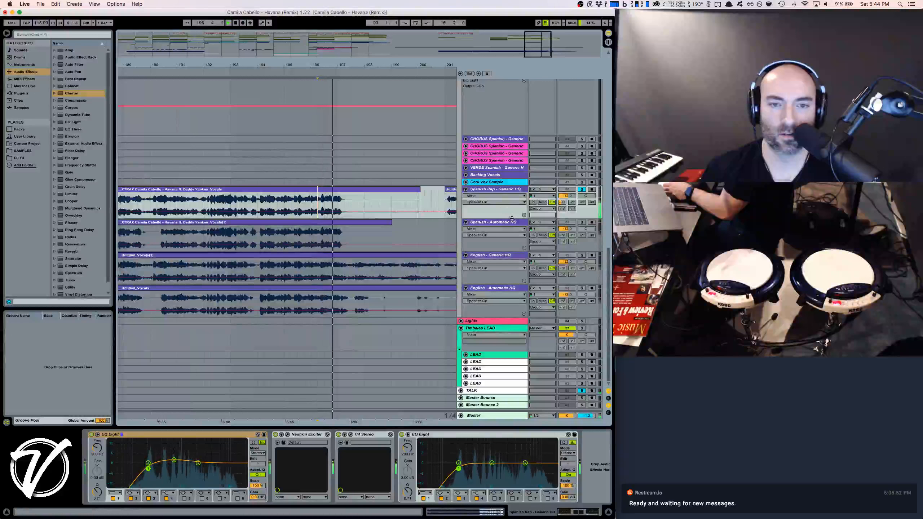
{"action": "key", "text": "space"}
Solo Spanish - Automatic HQ instead of the Spanish Rap track and play the same phrase from bar 196 for comparison
{"action": "left_click", "coordinate": [581, 222]}
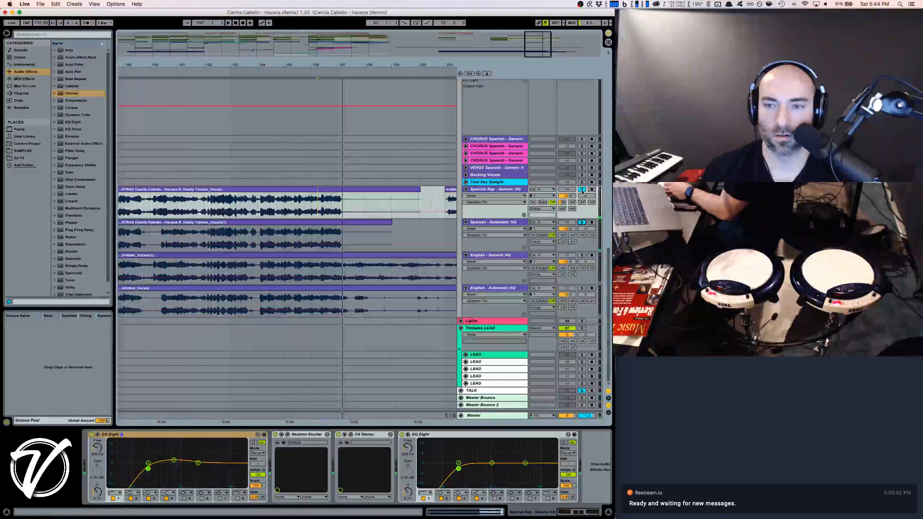
{"action": "key", "text": "space"}
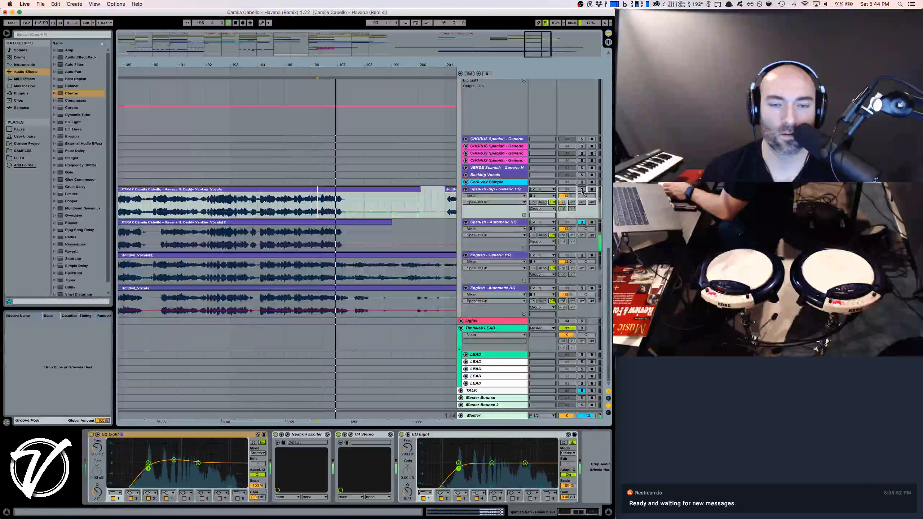
{"action": "key", "text": "space"}
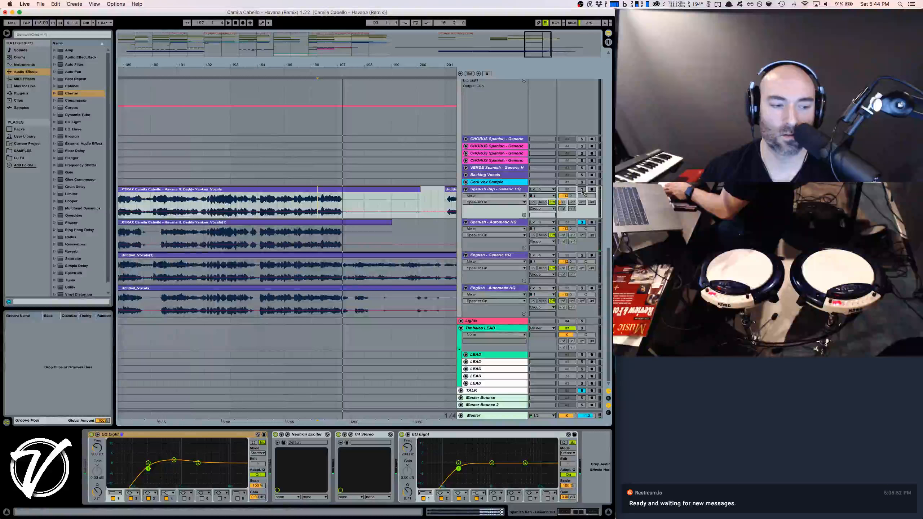
{"action": "left_click_drag", "start_coordinate": [337, 67], "coordinate": [333, 66]}
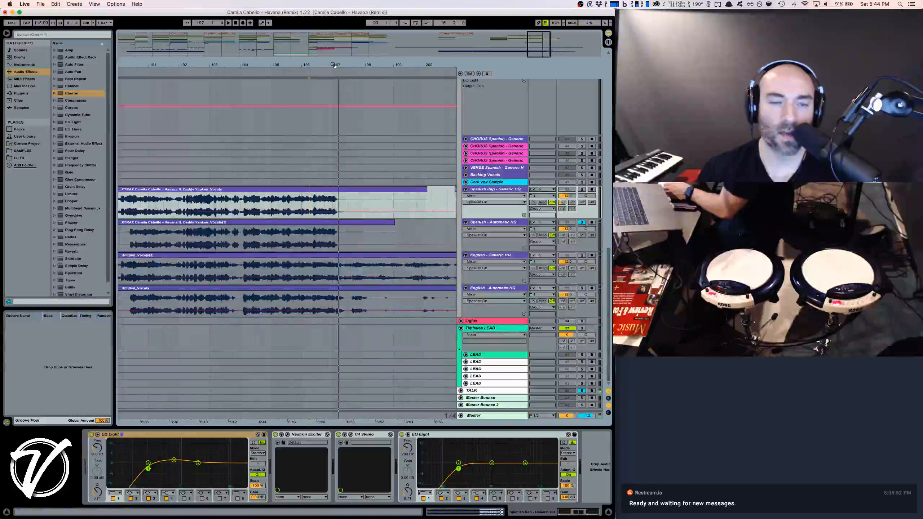
Switch to Chrome, search for XTRAX stems in a new tab, and open Audionamix's XTRAX STEMS product page
{"action": "key", "text": "super+Tab"}
{"action": "key", "text": "super+t"}
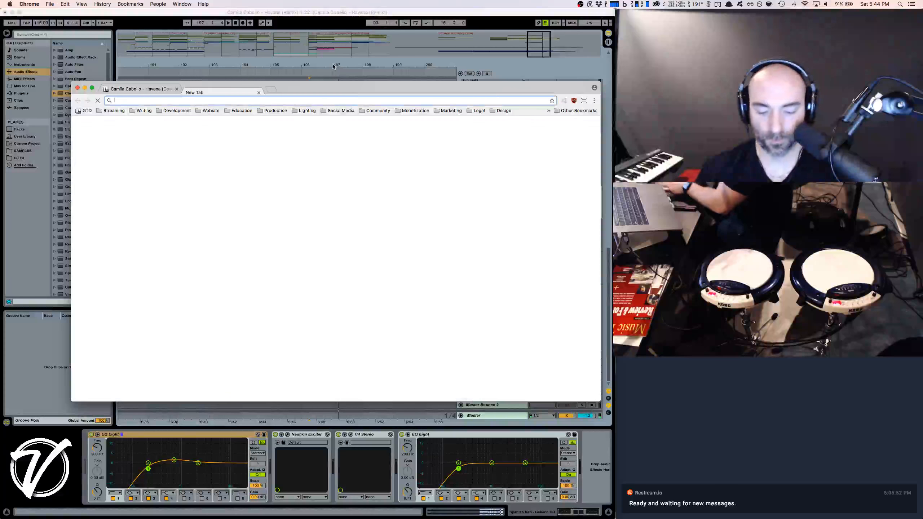
{"action": "type", "text": "xtrax"}
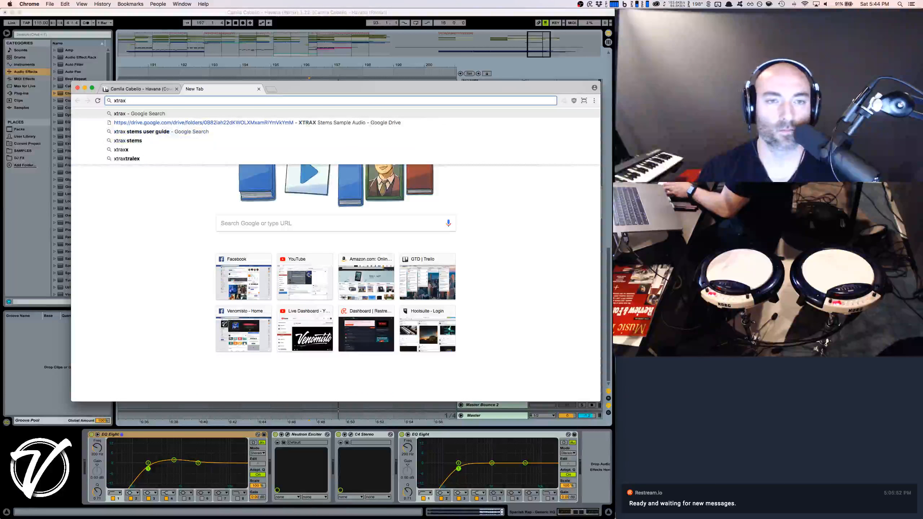
{"action": "key", "text": "super+a"}
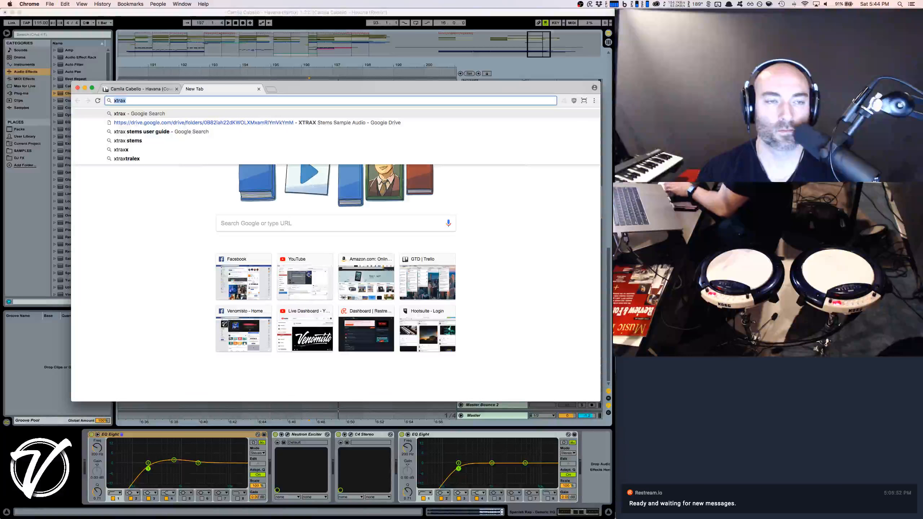
{"action": "type", "text": "stems"}
{"action": "key", "text": "Return"}
{"action": "left_click", "coordinate": [192, 187]}
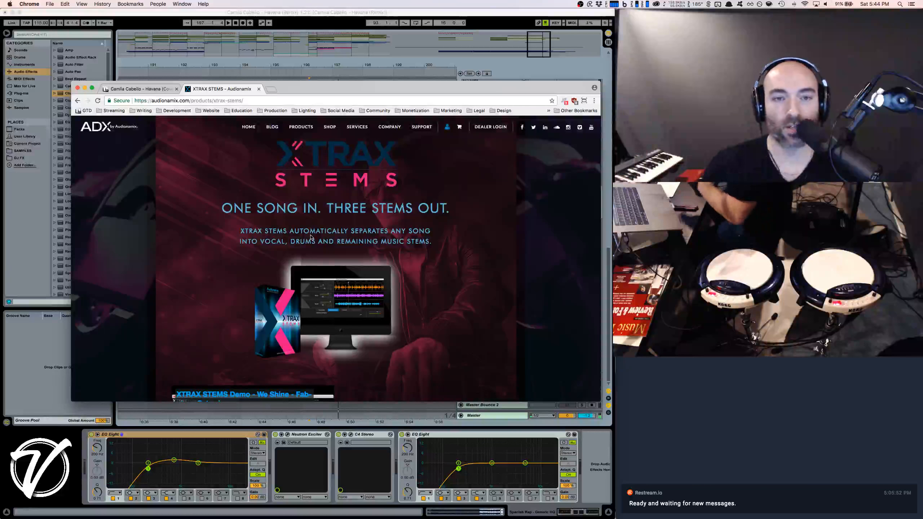
Look over the XTRAX STEMS offer, and open the TRAX PRO 3 SP page from the site's TRAX products
{"action": "scroll", "coordinate": [422, 237], "scroll_direction": "down", "scroll_amount": 5}
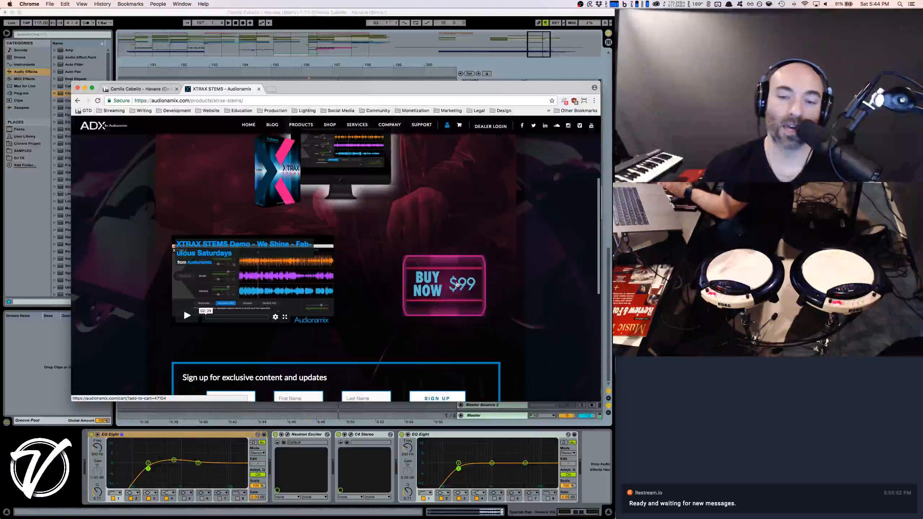
{"action": "scroll", "coordinate": [459, 291], "scroll_direction": "up", "scroll_amount": 5}
{"action": "mouse_move", "coordinate": [301, 127]}
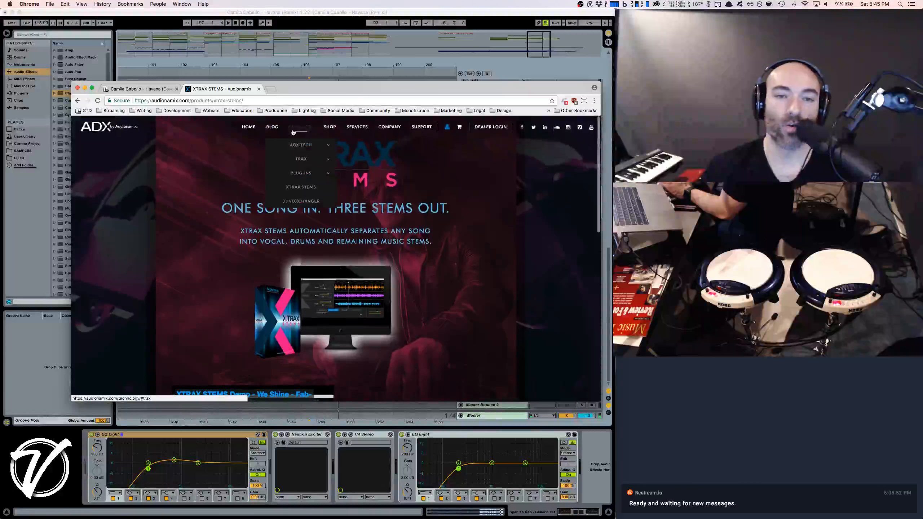
{"action": "mouse_move", "coordinate": [309, 157]}
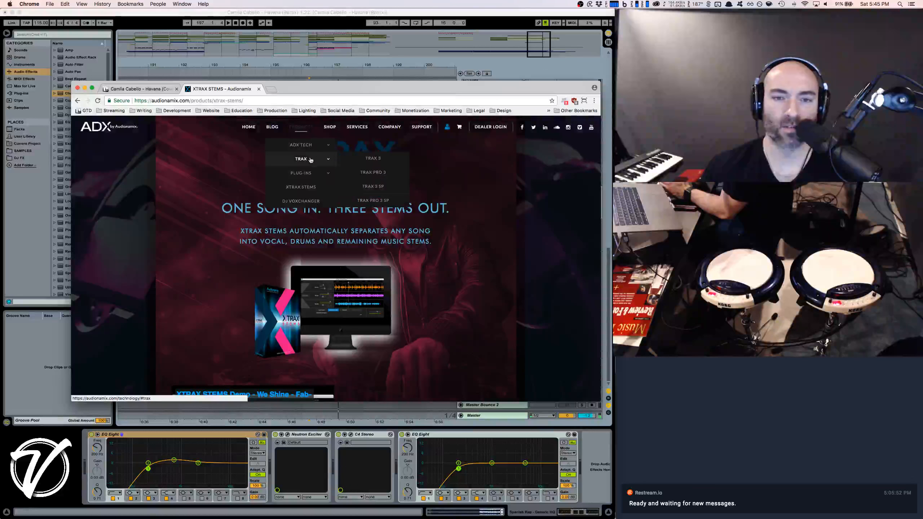
{"action": "left_click", "coordinate": [374, 199]}
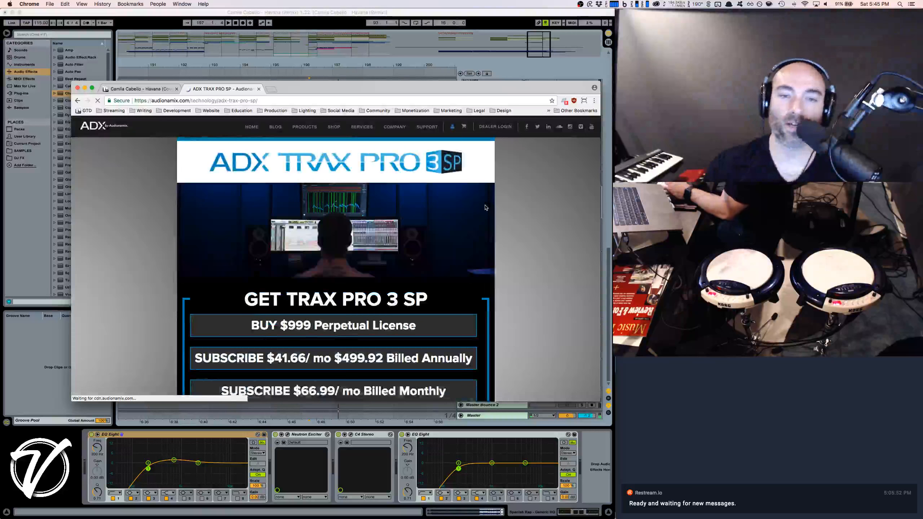
Examine the TRAX PRO 3 SP page's purchase options, feature comparison and subscription plans
{"action": "scroll", "coordinate": [513, 237], "scroll_direction": "down", "scroll_amount": 4}
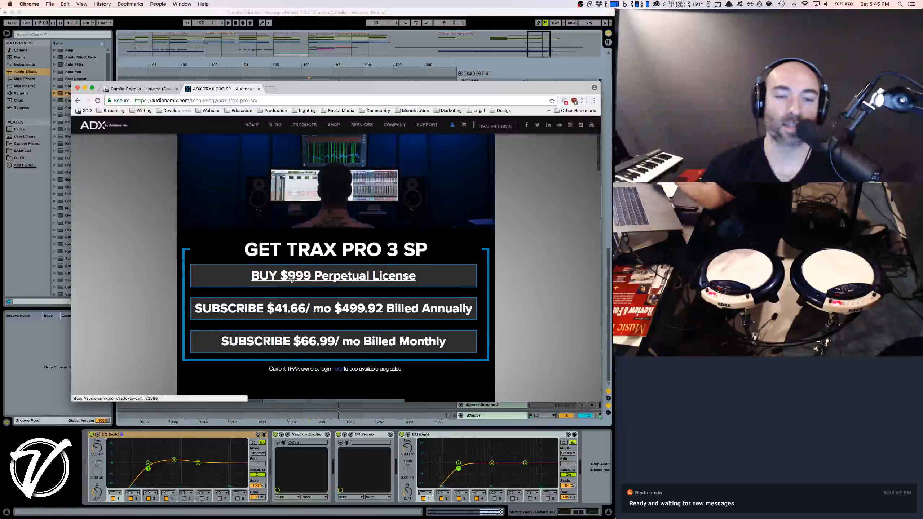
{"action": "scroll", "coordinate": [426, 234], "scroll_direction": "up", "scroll_amount": 2}
{"action": "scroll", "coordinate": [426, 234], "scroll_direction": "down", "scroll_amount": 15}
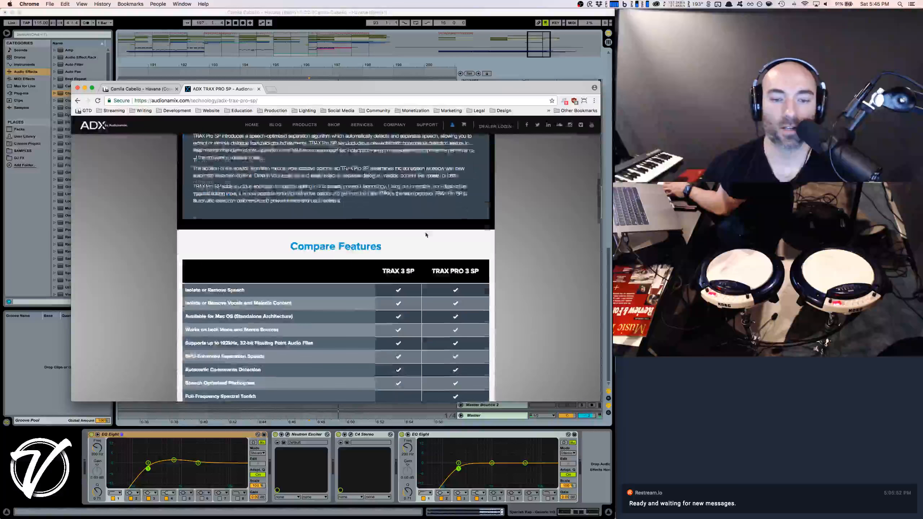
{"action": "scroll", "coordinate": [426, 234], "scroll_direction": "down", "scroll_amount": 20}
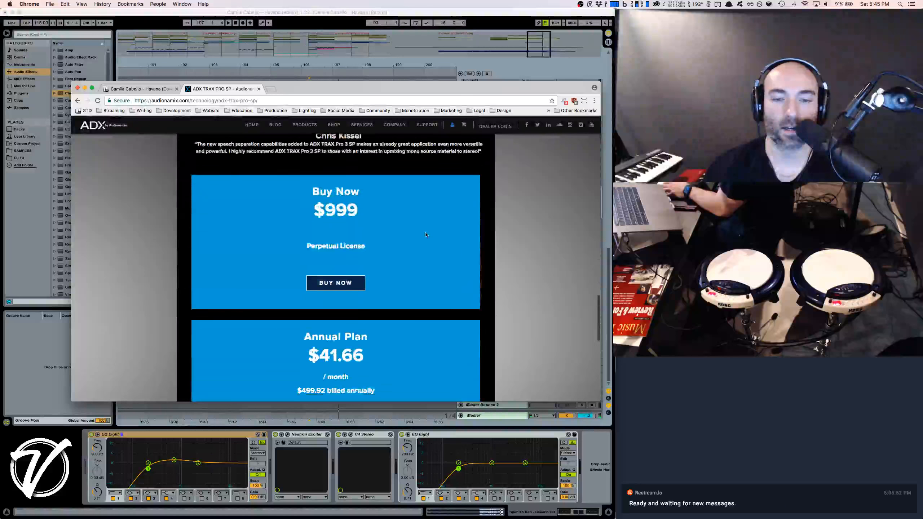
{"action": "scroll", "coordinate": [426, 235], "scroll_direction": "down", "scroll_amount": 5}
{"action": "scroll", "coordinate": [506, 240], "scroll_direction": "up", "scroll_amount": 6}
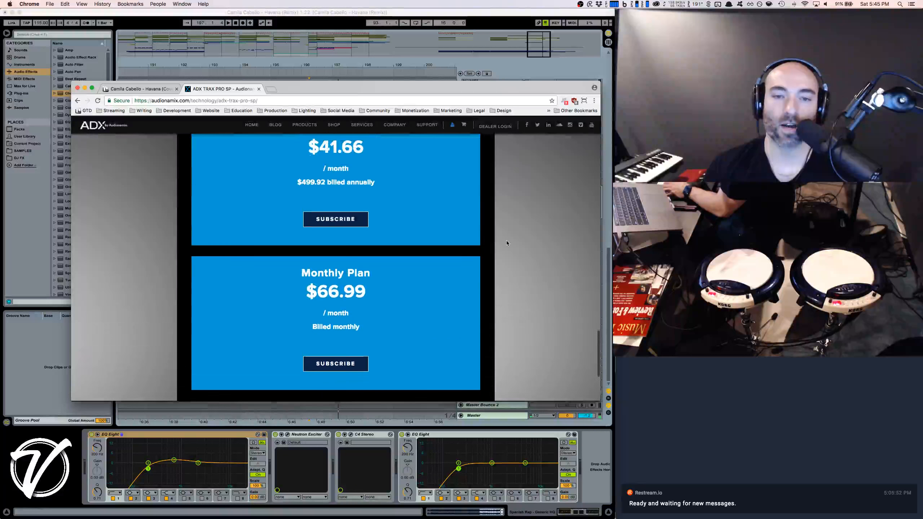
{"action": "scroll", "coordinate": [523, 245], "scroll_direction": "up", "scroll_amount": 5}
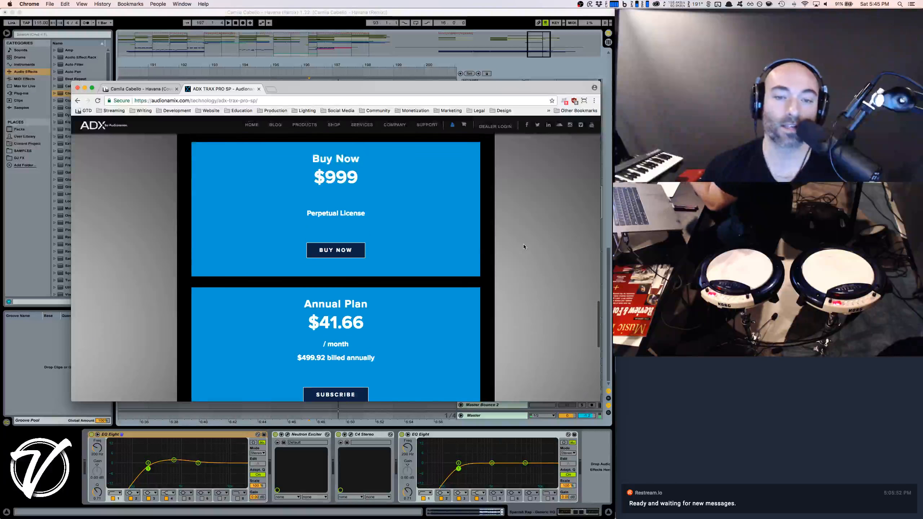
{"action": "scroll", "coordinate": [523, 247], "scroll_direction": "down", "scroll_amount": 2}
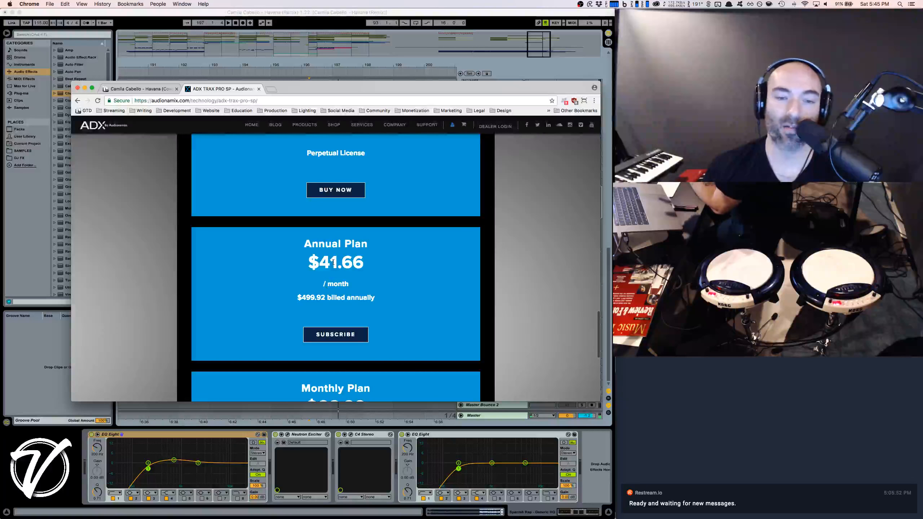
{"action": "scroll", "coordinate": [487, 268], "scroll_direction": "up", "scroll_amount": 15}
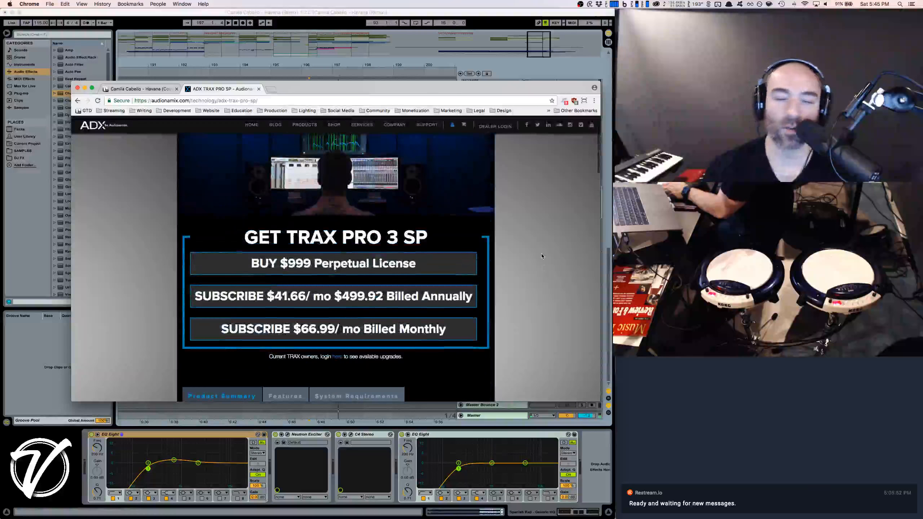
{"action": "scroll", "coordinate": [541, 256], "scroll_direction": "up", "scroll_amount": 2}
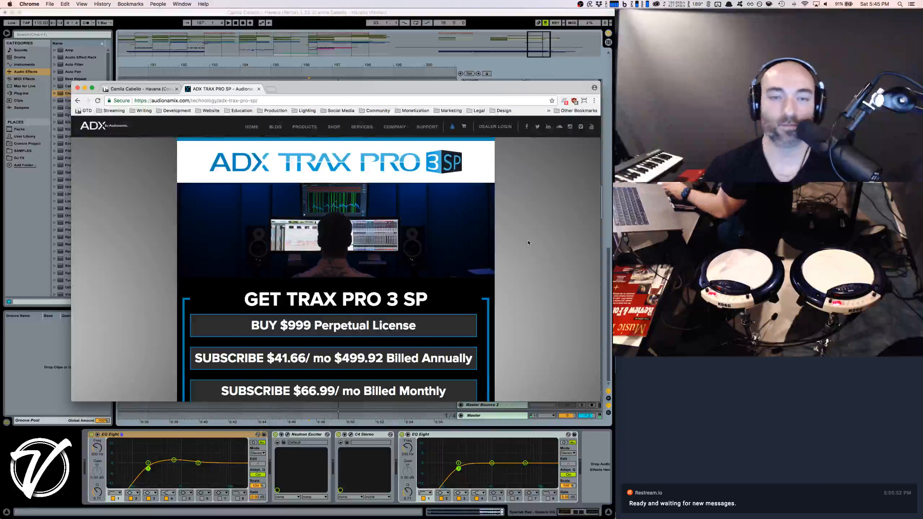
{"action": "left_click_drag", "start_coordinate": [357, 88], "coordinate": [359, 86]}
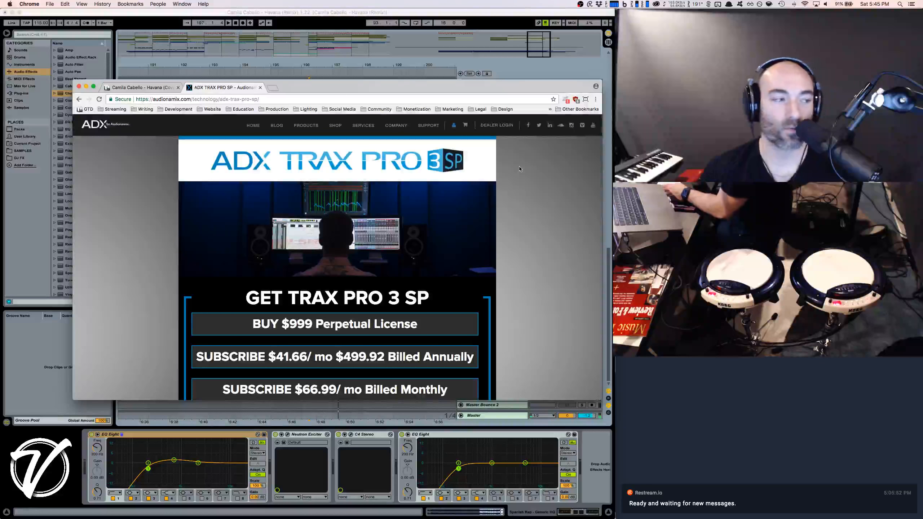
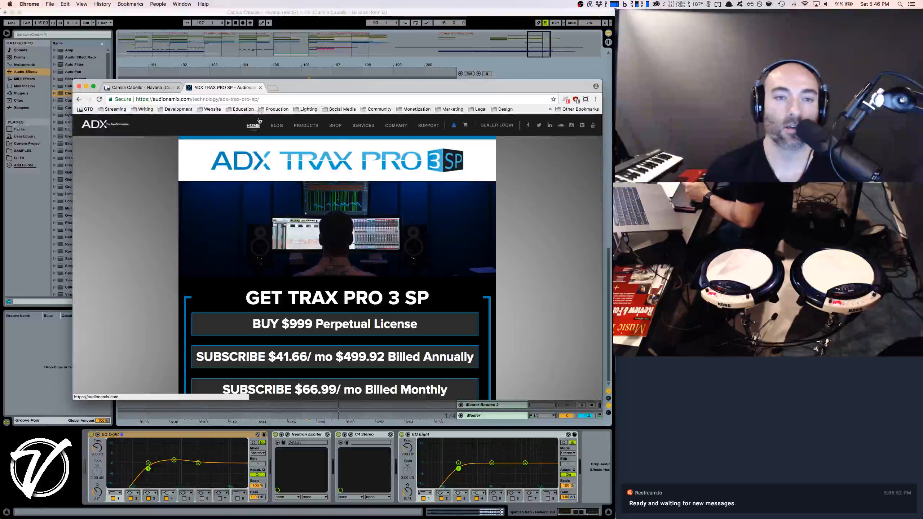
Close the Audionamix tab and switch back to the Havana arrangement in Ableton Live around bar 196
{"action": "left_click", "coordinate": [260, 88]}
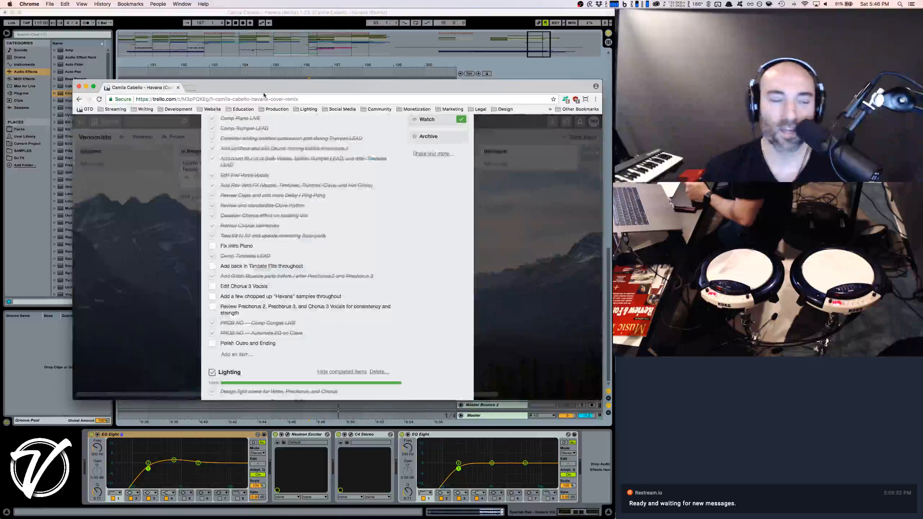
{"action": "left_click_drag", "start_coordinate": [309, 87], "coordinate": [309, 86]}
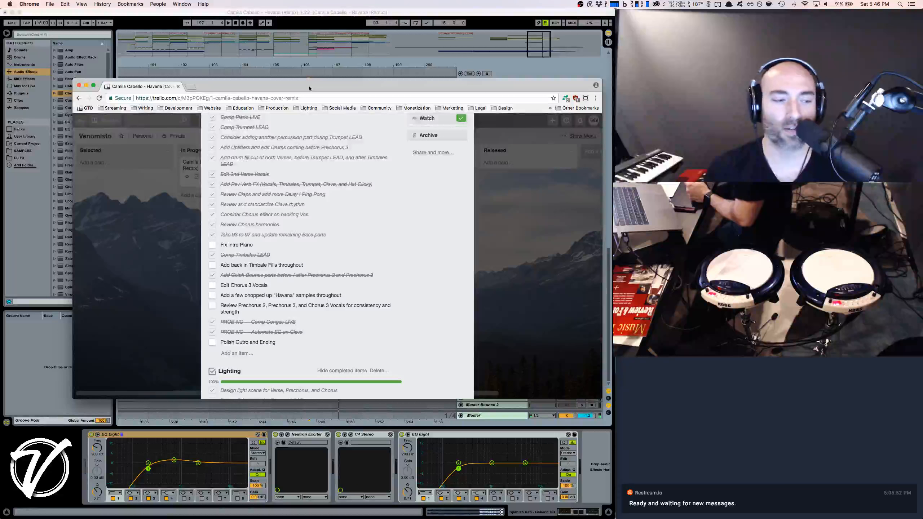
{"action": "left_click", "coordinate": [315, 25]}
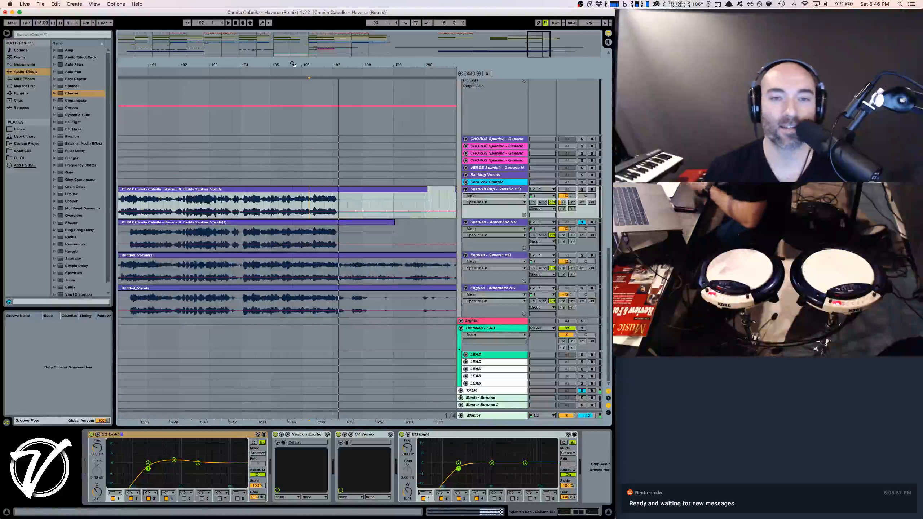
{"action": "left_click_drag", "start_coordinate": [292, 64], "coordinate": [298, 55]}
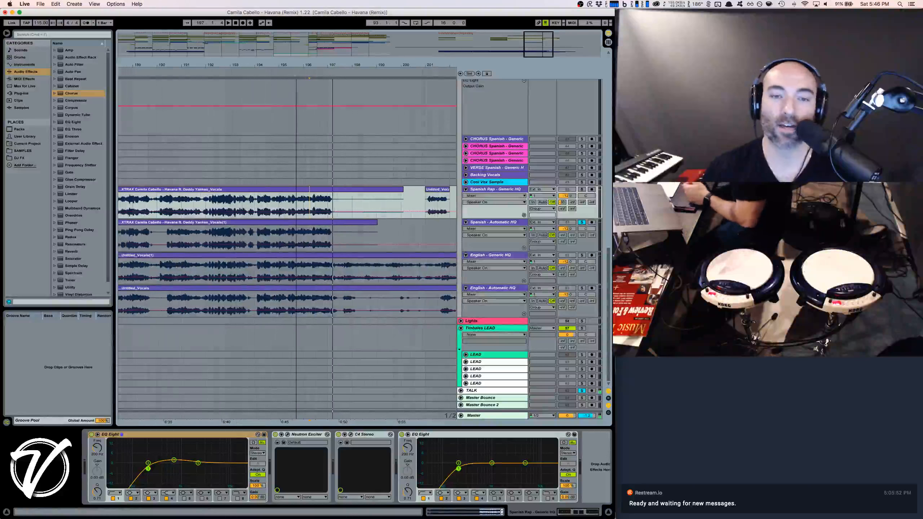
Solo the Spanish Rap - Generic HQ track and audition its vocal from around bars 194 and 196 to find a usable phrase
{"action": "left_click", "coordinate": [269, 205]}
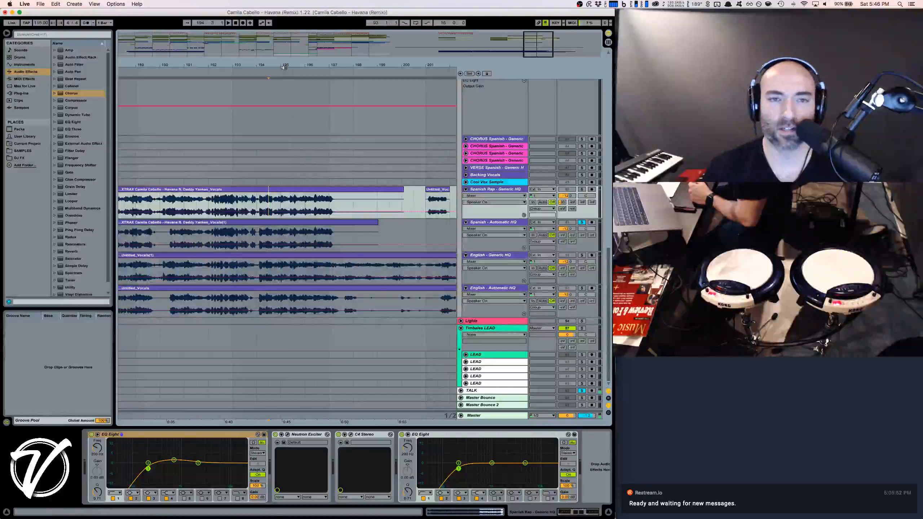
{"action": "left_click_drag", "start_coordinate": [284, 67], "coordinate": [288, 75]}
{"action": "key", "text": "space"}
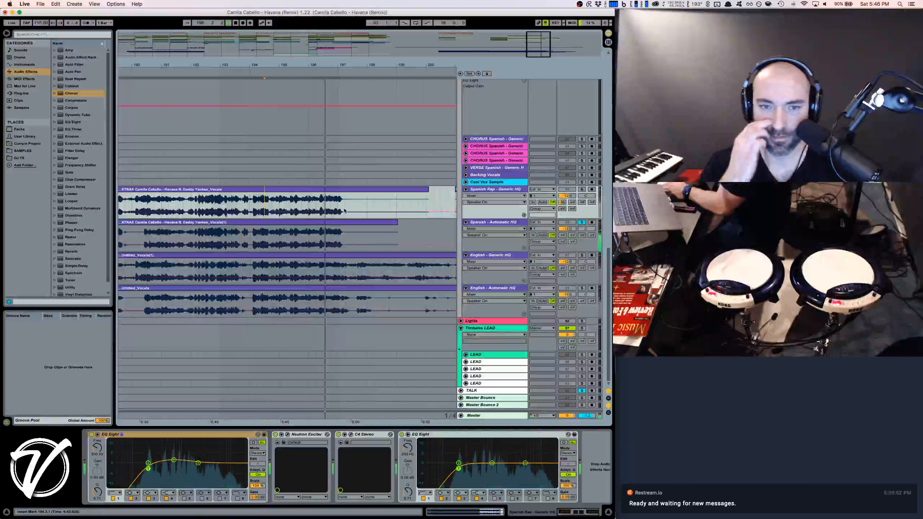
{"action": "key", "text": "space"}
{"action": "left_click", "coordinate": [319, 207]}
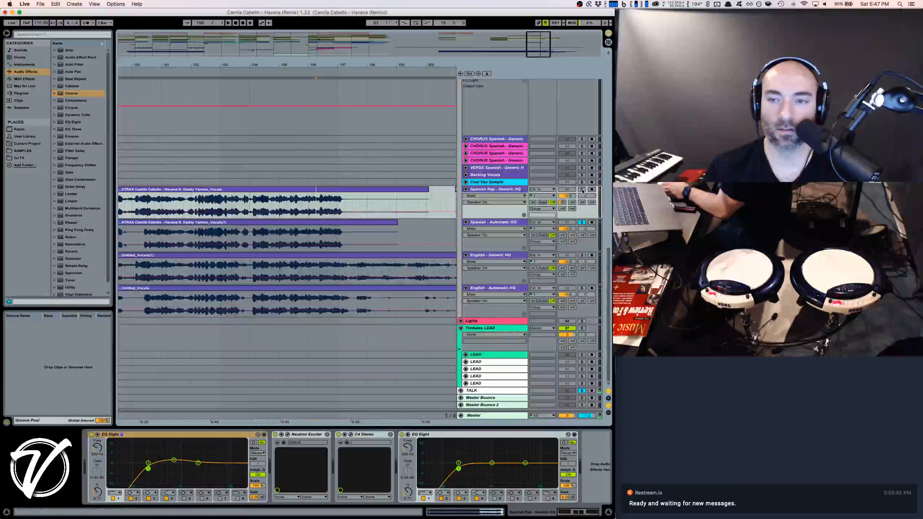
{"action": "key", "text": "space"}
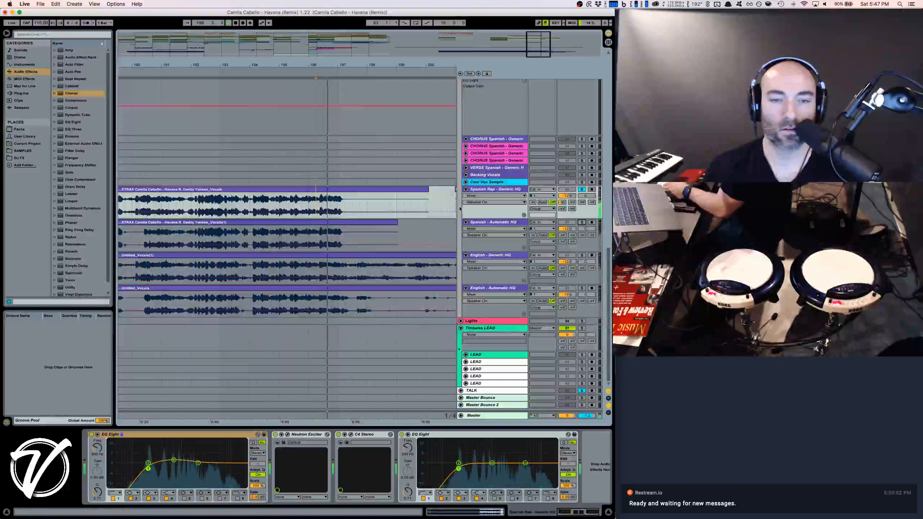
{"action": "key", "text": "space"}
Copy the Spanish Rap phrase from just after bar 196 to bar 197 and paste it at bar 202, directly after the Untitled_Vocals clip
{"action": "left_click_drag", "start_coordinate": [344, 67], "coordinate": [346, 87]}
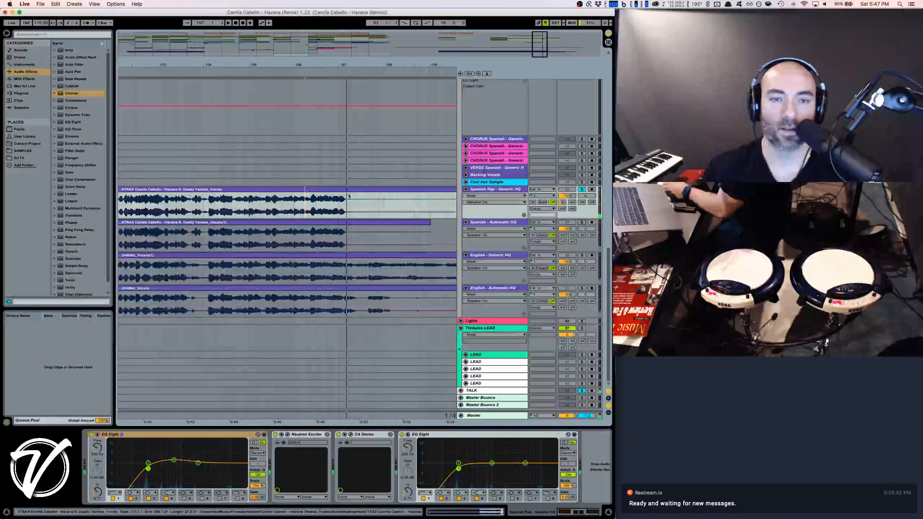
{"action": "left_click_drag", "start_coordinate": [306, 204], "coordinate": [348, 206]}
{"action": "key", "text": "super+c"}
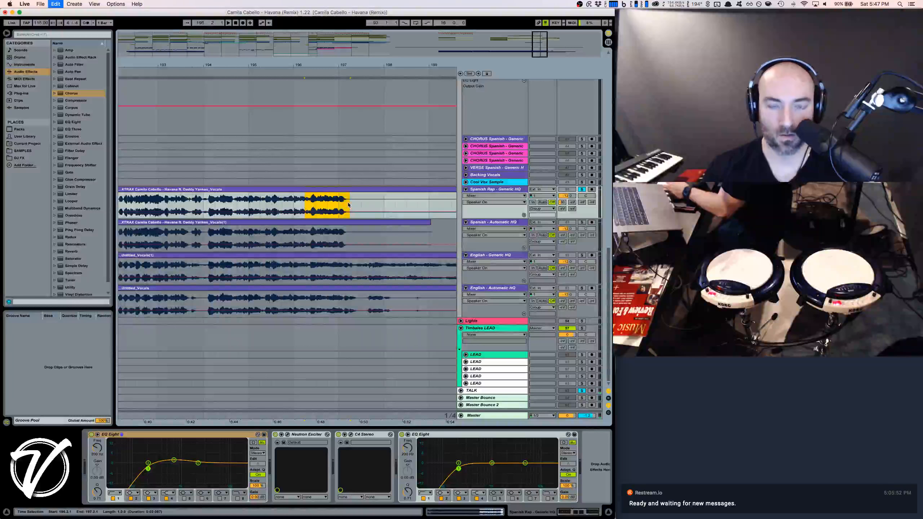
{"action": "scroll", "coordinate": [350, 202], "scroll_direction": "right", "scroll_amount": 5}
{"action": "left_click", "coordinate": [377, 200]}
{"action": "key", "text": "super+v"}
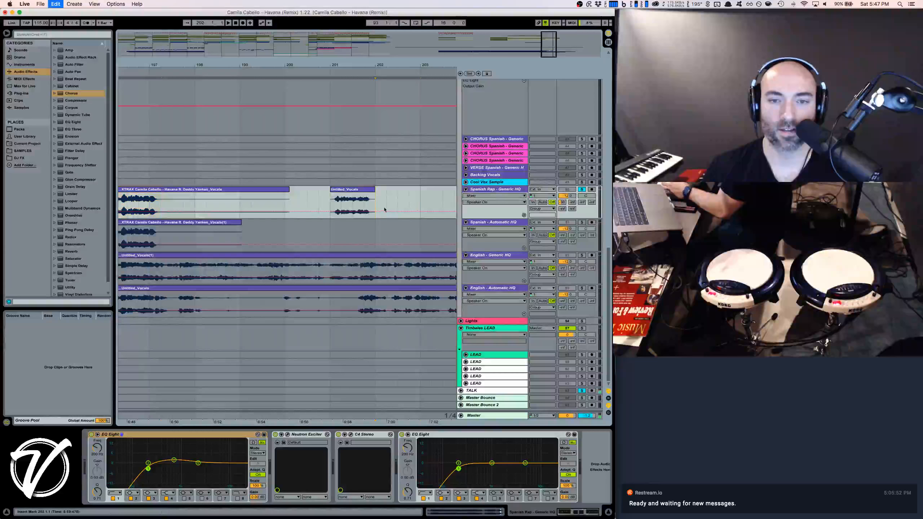
Play the Untitled_Vocals clip at bar 201 together with the pasted rap phrase that follows it
{"action": "left_click", "coordinate": [359, 190]}
{"action": "key", "text": "space"}
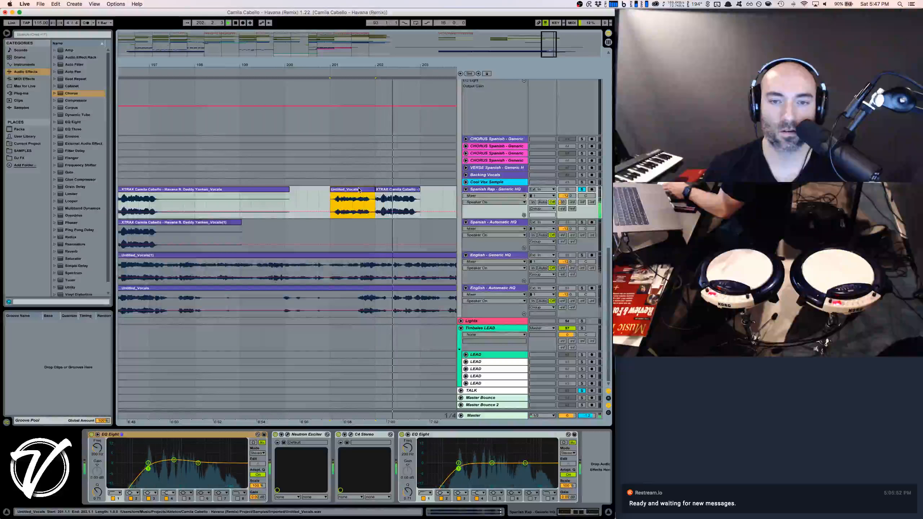
{"action": "key", "text": "space"}
{"action": "key", "text": "space"}
{"action": "key", "text": "space"}
{"action": "left_click_drag", "start_coordinate": [305, 64], "coordinate": [306, 38]}
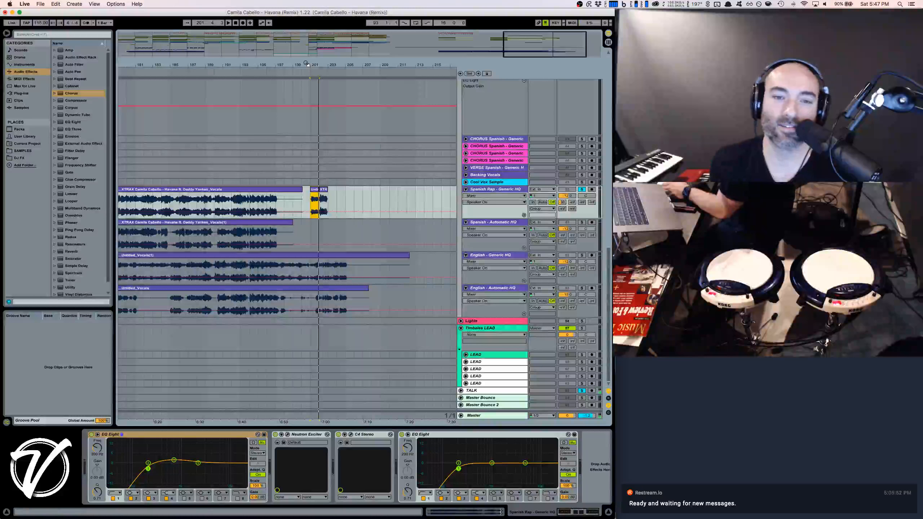
{"action": "left_click_drag", "start_coordinate": [299, 63], "coordinate": [299, 62]}
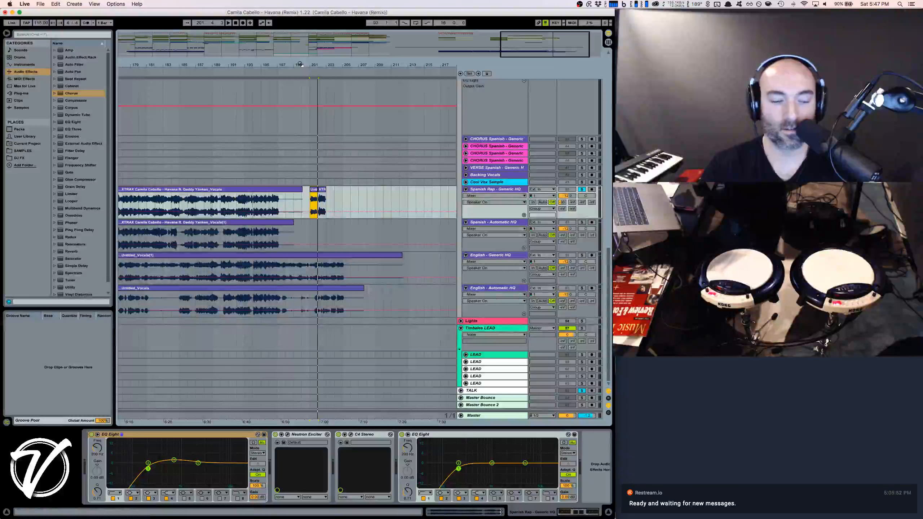
{"action": "left_click_drag", "start_coordinate": [298, 63], "coordinate": [328, 53]}
{"action": "scroll", "coordinate": [359, 144], "scroll_direction": "up", "scroll_amount": 4}
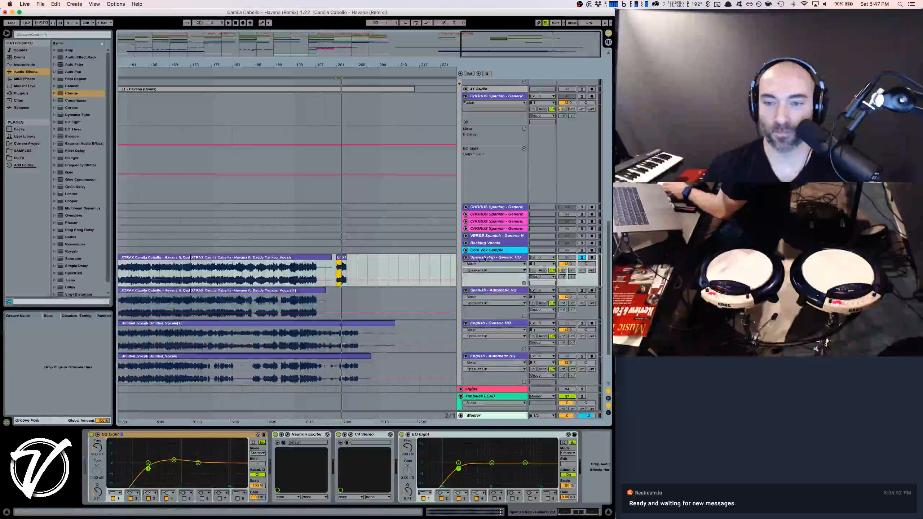
{"action": "left_click_drag", "start_coordinate": [290, 64], "coordinate": [367, 53]}
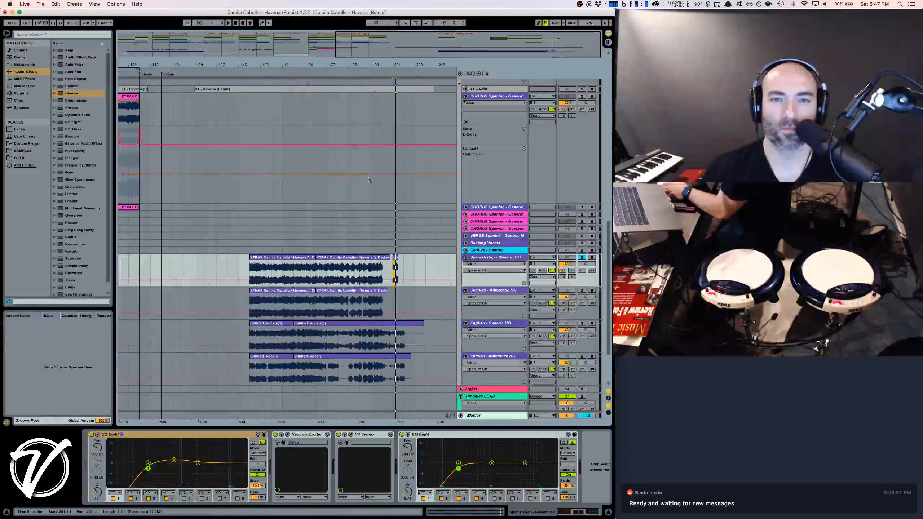
{"action": "left_click", "coordinate": [227, 268]}
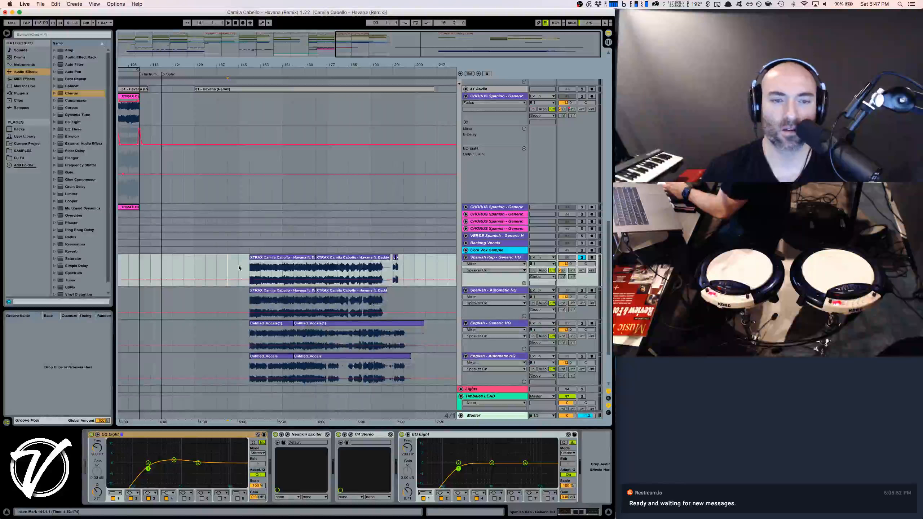
{"action": "left_click", "coordinate": [238, 268]}
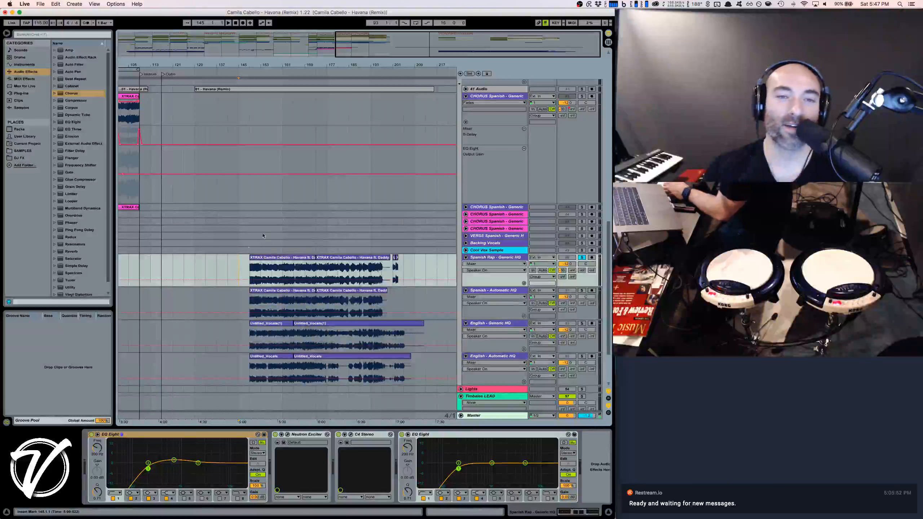
{"action": "mouse_move", "coordinate": [323, 64]}
{"action": "left_mouse_down"}
{"action": "mouse_move", "coordinate": [339, 58]}
{"action": "mouse_move", "coordinate": [323, 71]}
{"action": "left_mouse_up"}
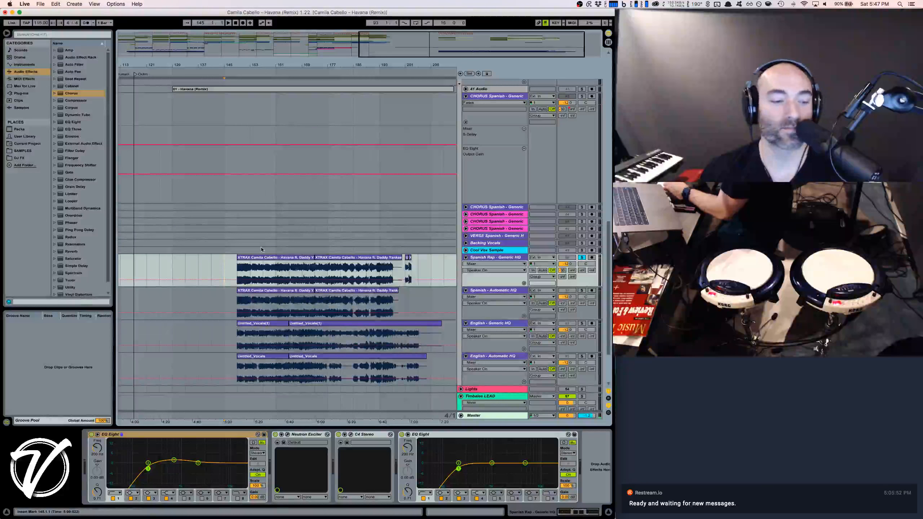
{"action": "left_click_drag", "start_coordinate": [278, 65], "coordinate": [313, 56]}
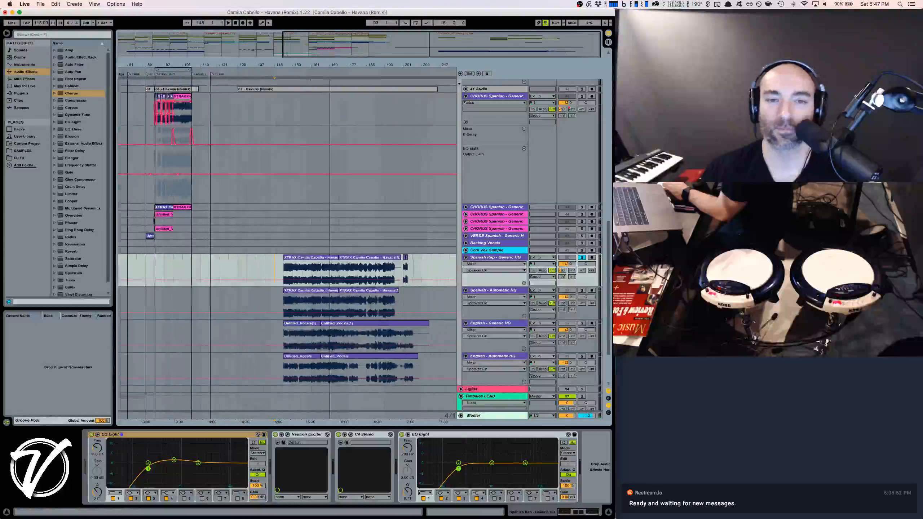
{"action": "left_click", "coordinate": [298, 257]}
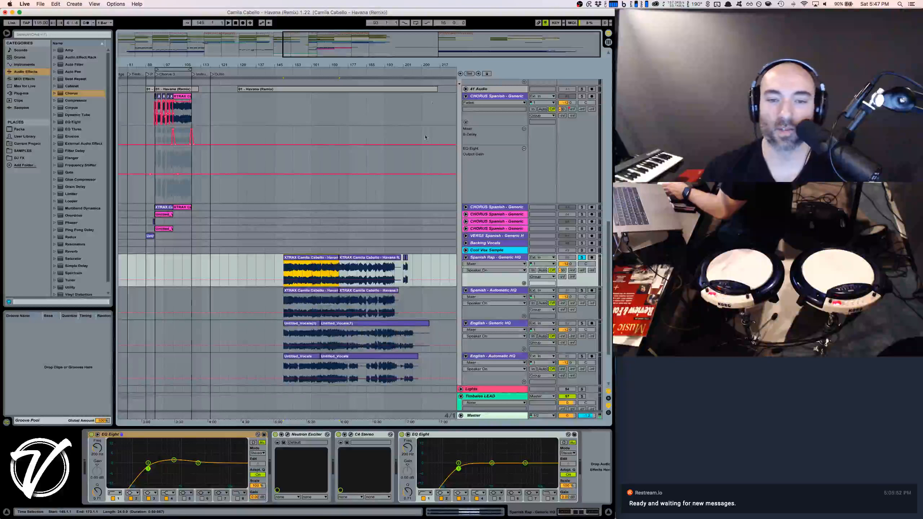
Audition the two collected phrases on the Spanish Rap track again, starting at bar 201
{"action": "left_click_drag", "start_coordinate": [414, 65], "coordinate": [394, 268]}
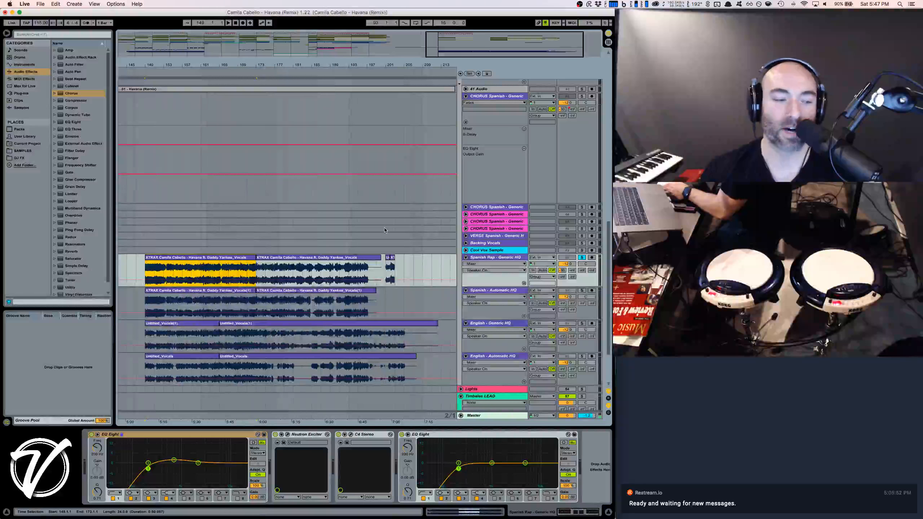
{"action": "left_click", "coordinate": [388, 258]}
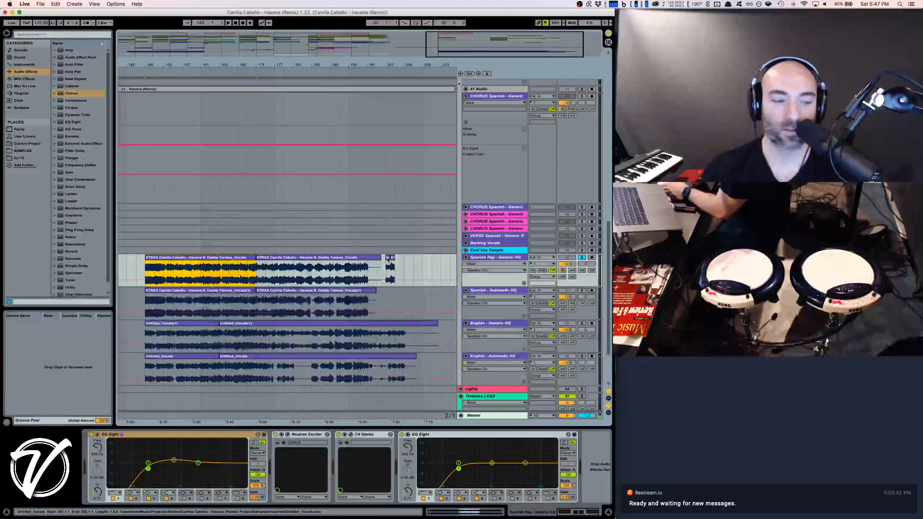
{"action": "key", "text": "space"}
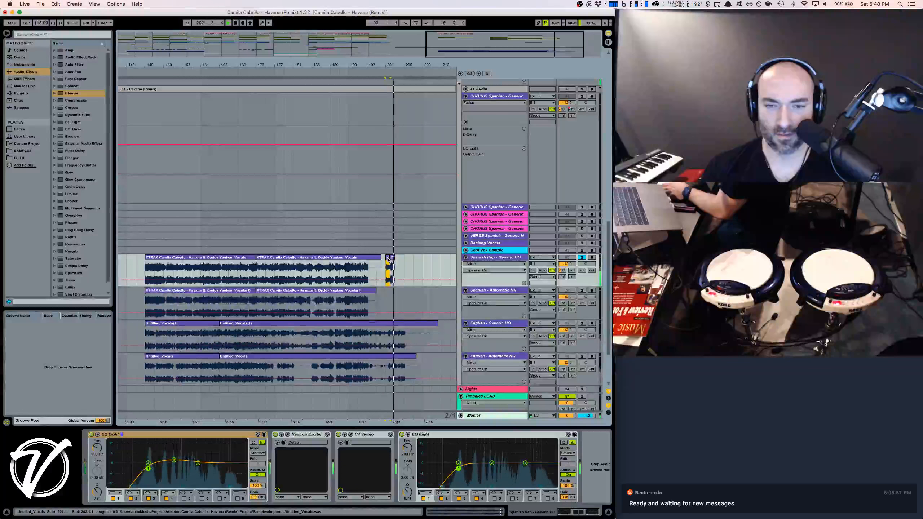
{"action": "key", "text": "space"}
Return to the Chorus 3 section of the arrangement and turn off solo on the Spanish Rap track
{"action": "scroll", "coordinate": [399, 251], "scroll_direction": "left", "scroll_amount": 10}
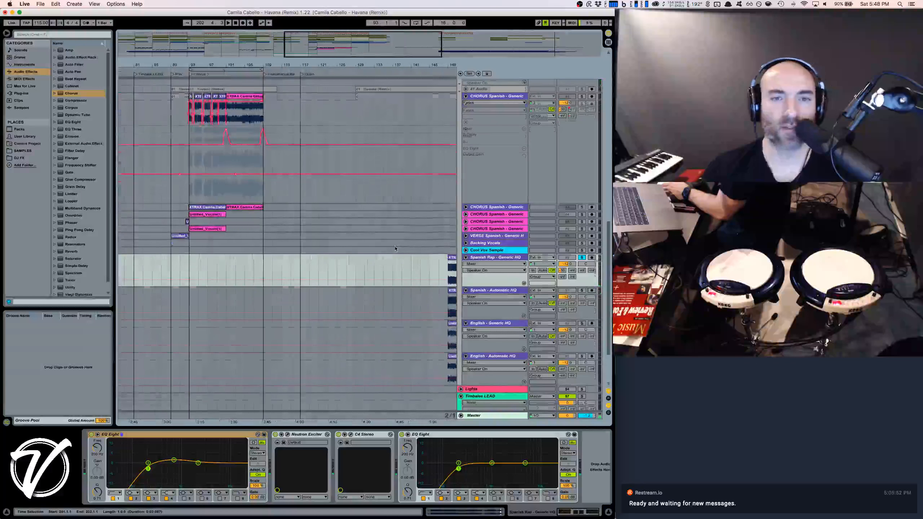
{"action": "scroll", "coordinate": [398, 250], "scroll_direction": "up", "scroll_amount": 1}
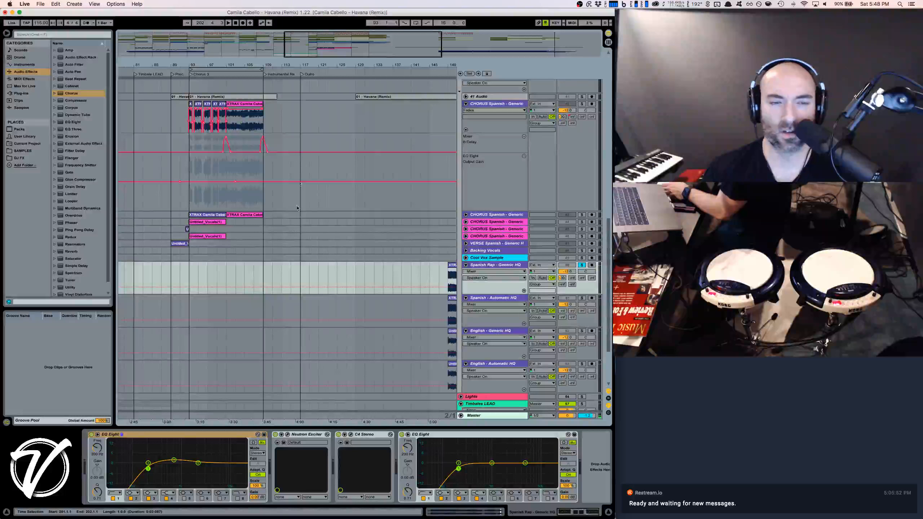
{"action": "left_click", "coordinate": [582, 265]}
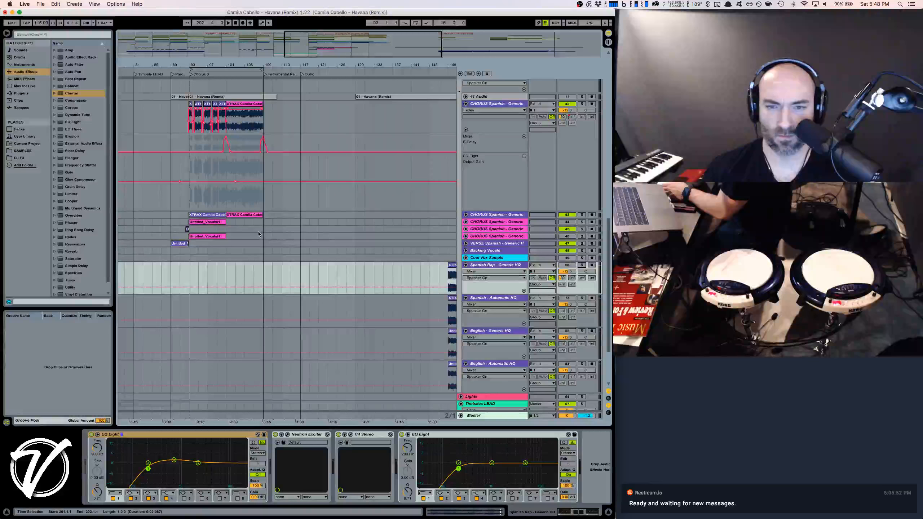
Recolor the middle of the three pink CHORUS Spanish tracks purple
{"action": "left_click", "coordinate": [488, 229]}
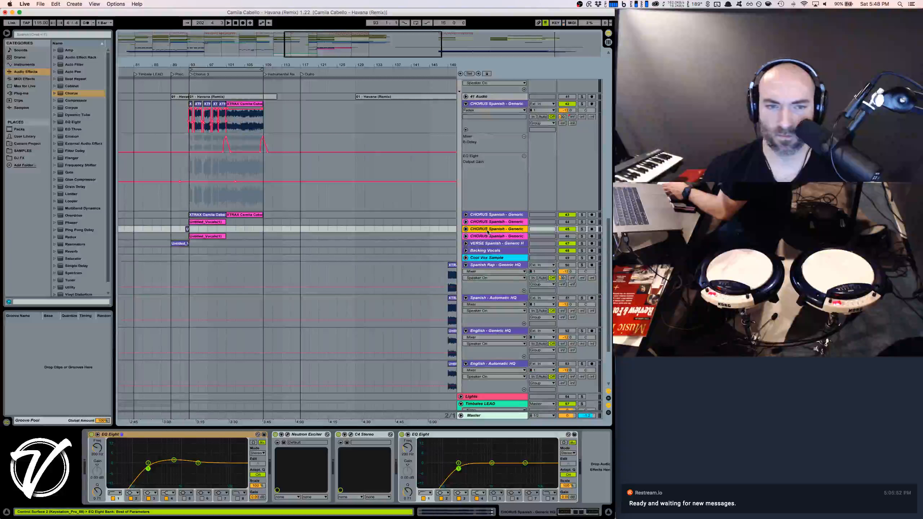
{"action": "right_click", "coordinate": [488, 230]}
{"action": "left_click", "coordinate": [553, 317]}
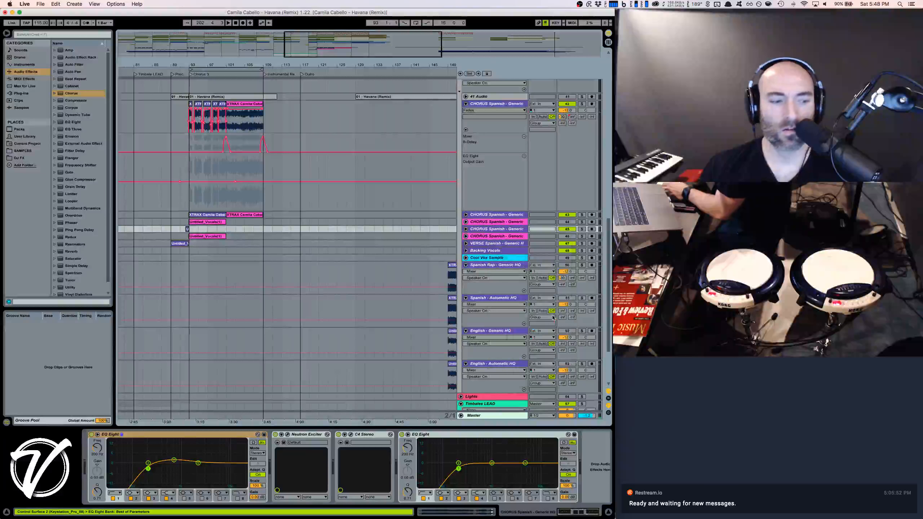
Reopen the track options and color palette for the newly purple CHORUS Spanish track between the two pink ones
{"action": "right_click", "coordinate": [491, 230]}
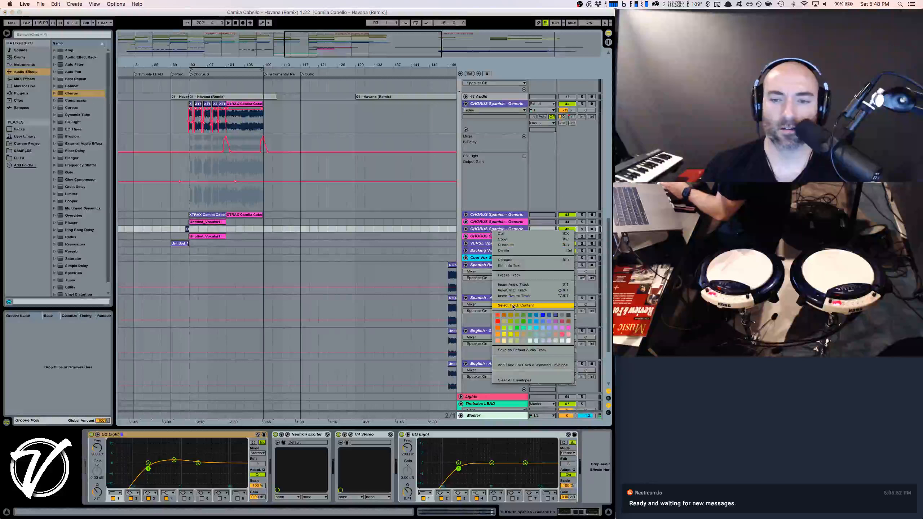
{"action": "left_click", "coordinate": [481, 232]}
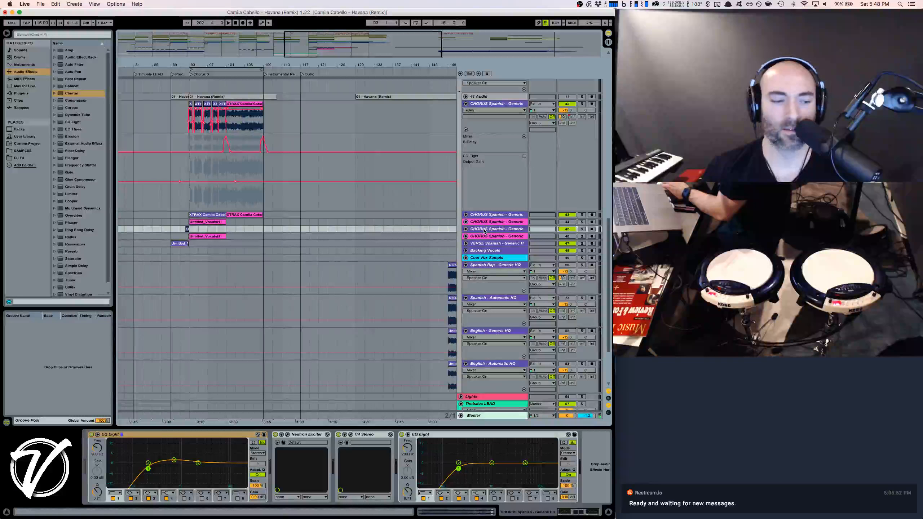
{"action": "right_click", "coordinate": [484, 230]}
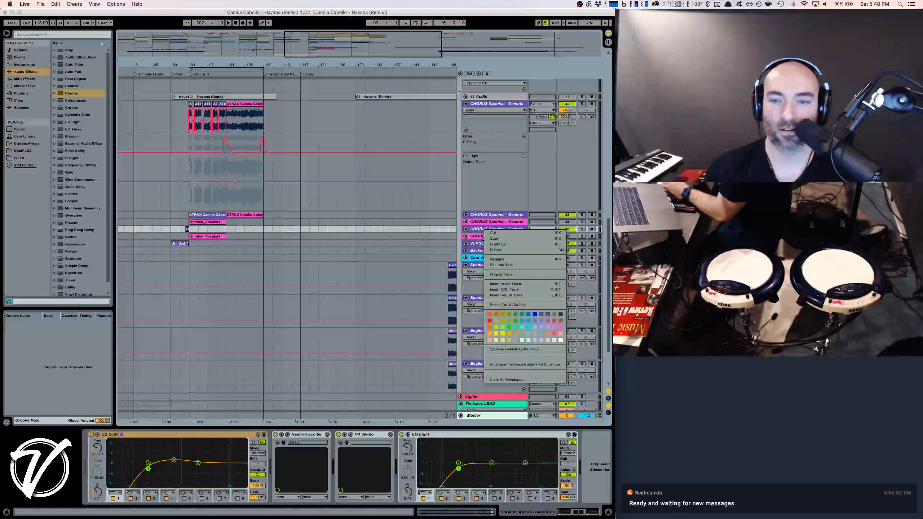
Rename the CHORUS Spanish track holding the short clip just before Chorus 3 to Vocals Backing Random
{"action": "left_click", "coordinate": [476, 231]}
{"action": "key", "text": "super+r"}
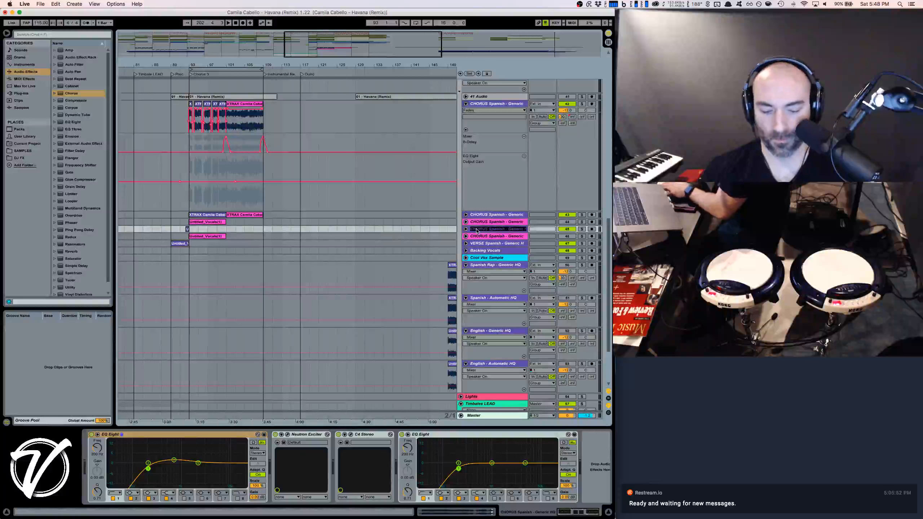
{"action": "type", "text": "Vocals Backing"}
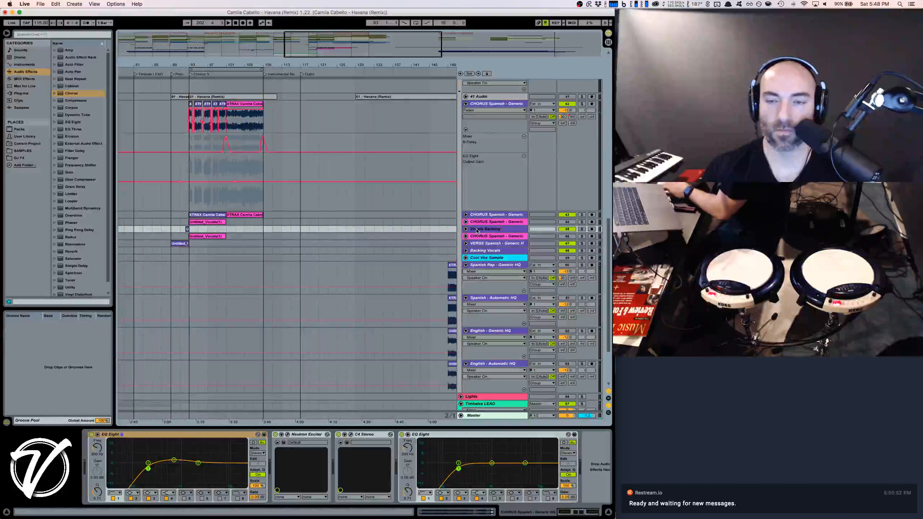
{"action": "type", "text": " Rnadom"}
{"action": "key", "text": "Return"}
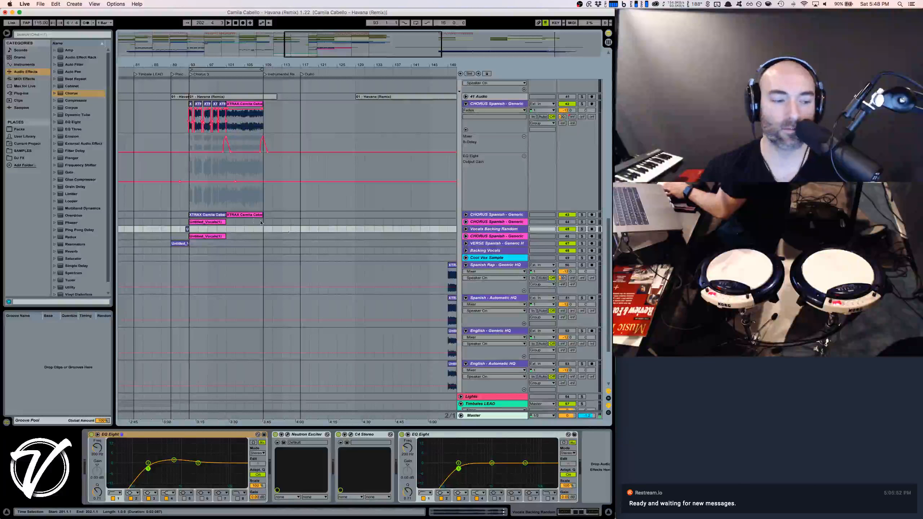
Play the end of Chorus 3 from bar 105 to find where an extra backing vocal could go
{"action": "left_click_drag", "start_coordinate": [267, 66], "coordinate": [308, 98]}
{"action": "left_click", "coordinate": [272, 231]}
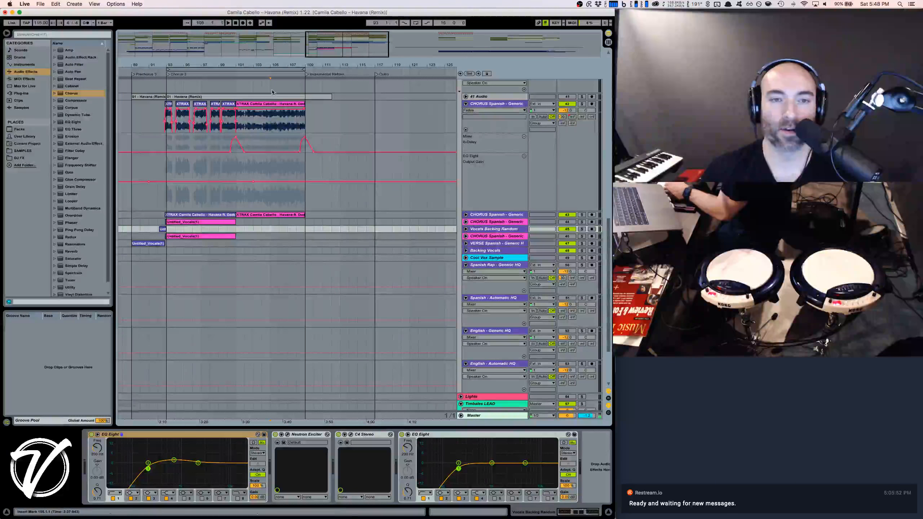
{"action": "left_click_drag", "start_coordinate": [263, 65], "coordinate": [263, 75]}
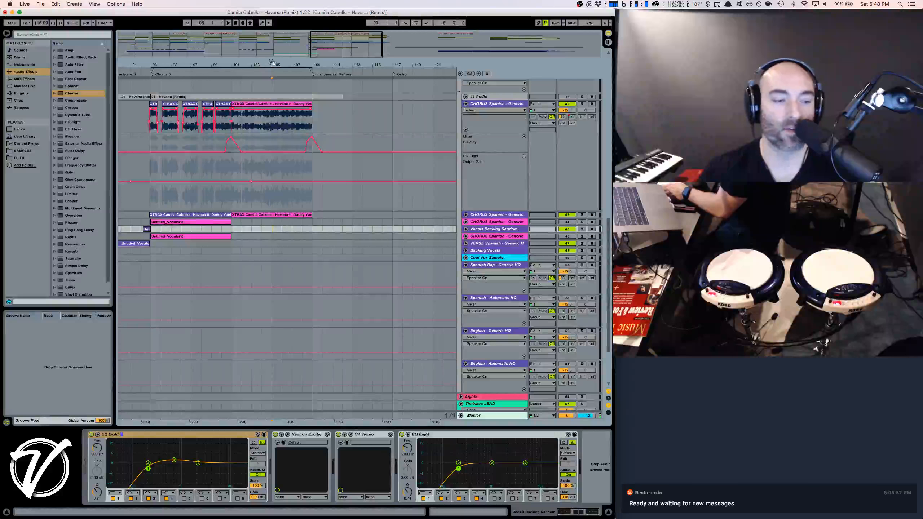
{"action": "left_click_drag", "start_coordinate": [264, 65], "coordinate": [264, 81]}
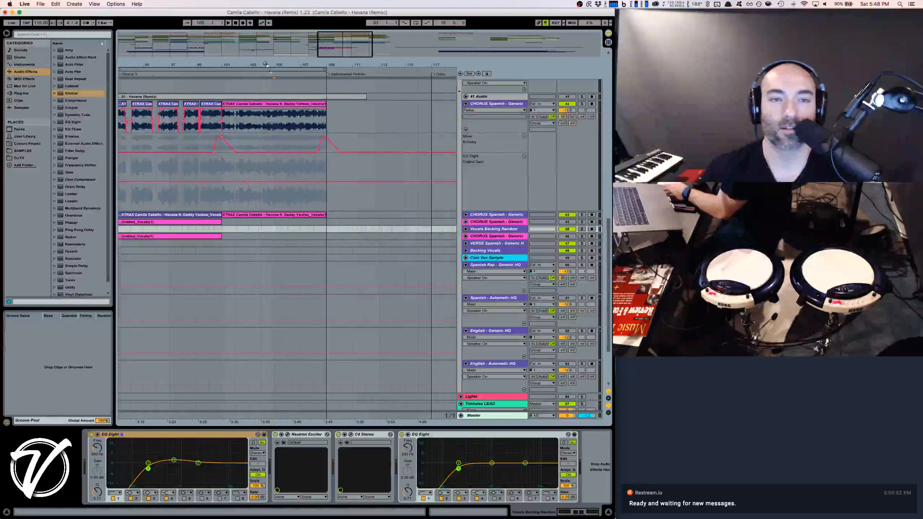
{"action": "key", "text": "space"}
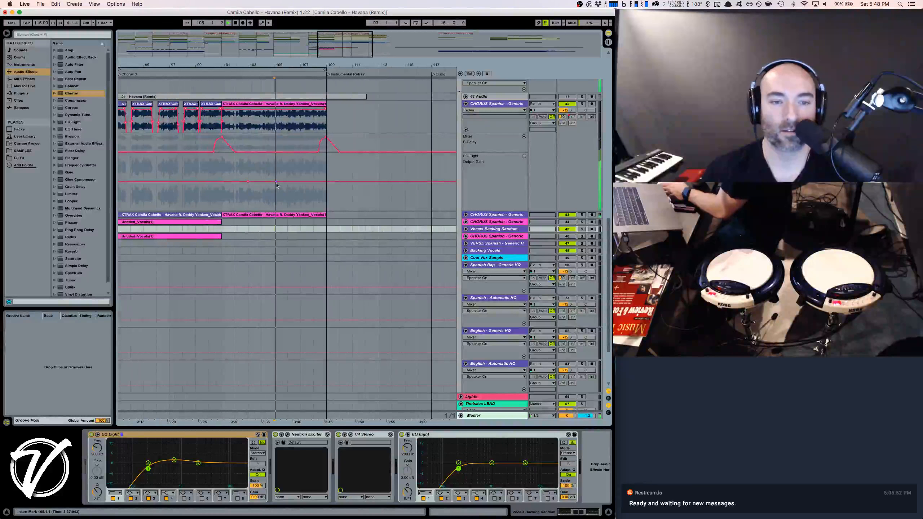
{"action": "left_click", "coordinate": [322, 230]}
{"action": "scroll", "coordinate": [509, 114], "scroll_direction": "down", "scroll_amount": 5}
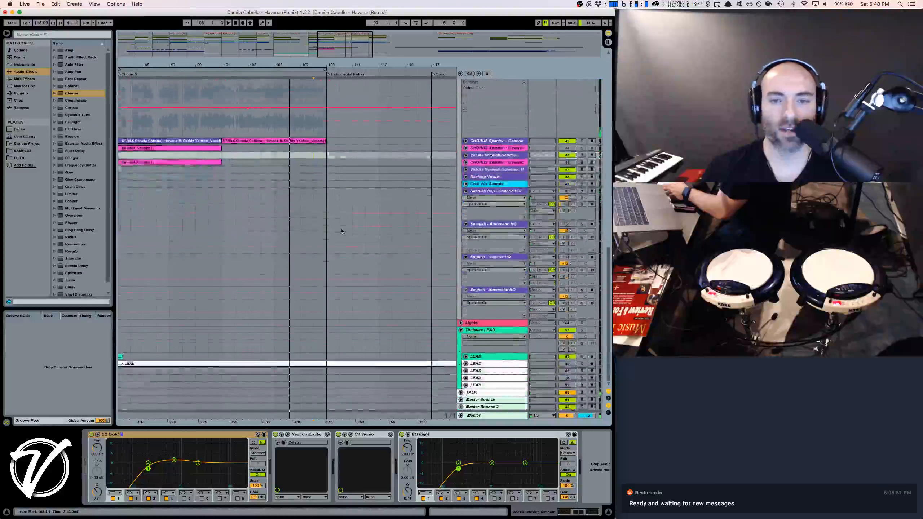
Duplicate the Vocals Backing Random track, clear the copied clip from it and name the copy Vocals Backing Random 2
{"action": "left_click", "coordinate": [496, 156]}
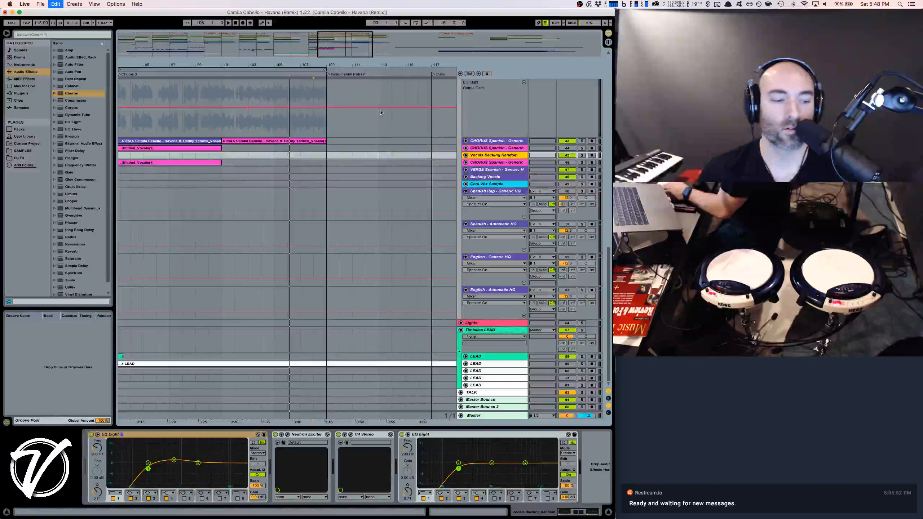
{"action": "key", "text": "super+d"}
{"action": "left_click_drag", "start_coordinate": [295, 66], "coordinate": [295, 36]}
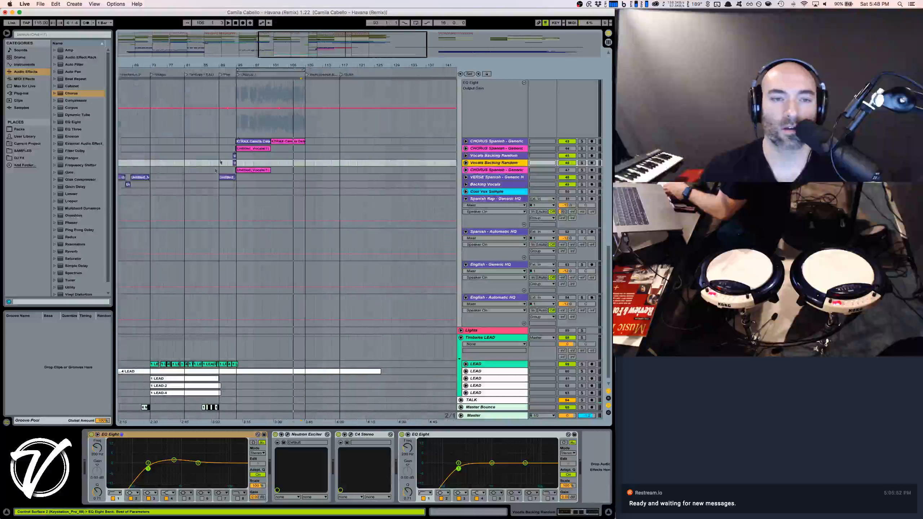
{"action": "left_click_drag", "start_coordinate": [219, 165], "coordinate": [249, 164]}
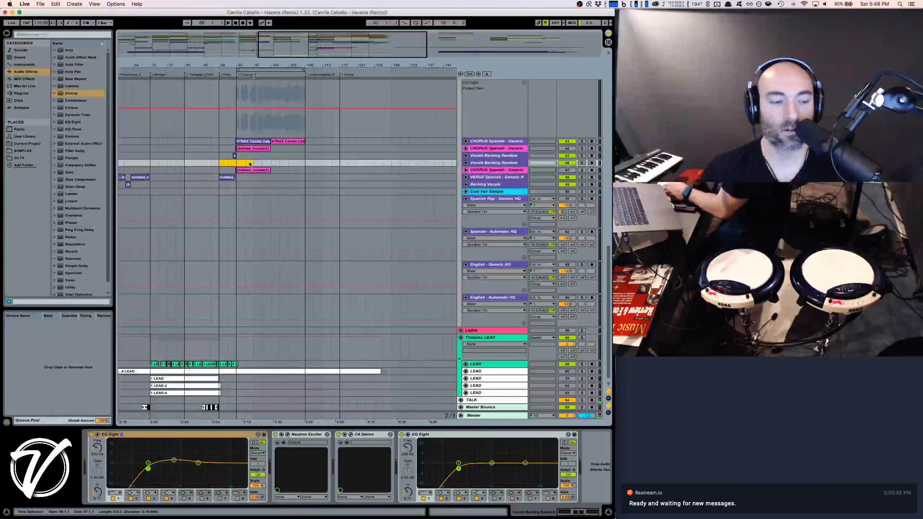
{"action": "left_click", "coordinate": [478, 164]}
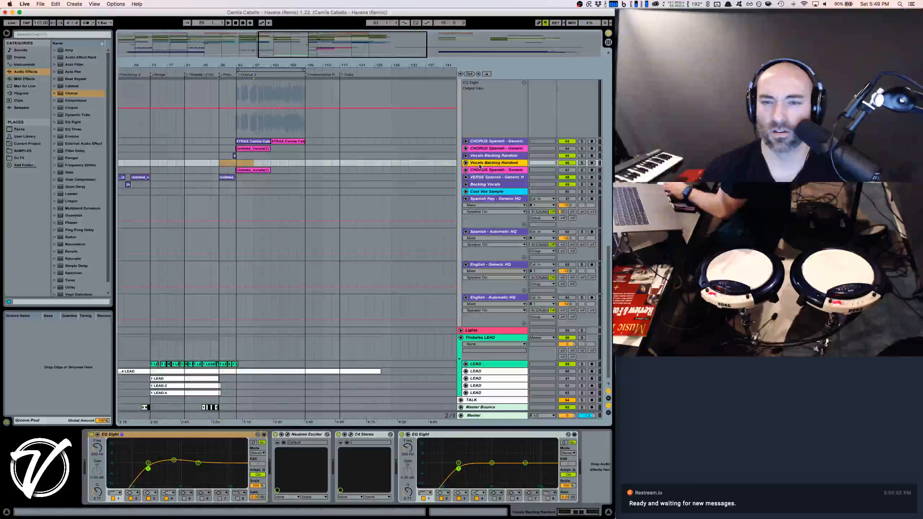
{"action": "left_click", "coordinate": [298, 164]}
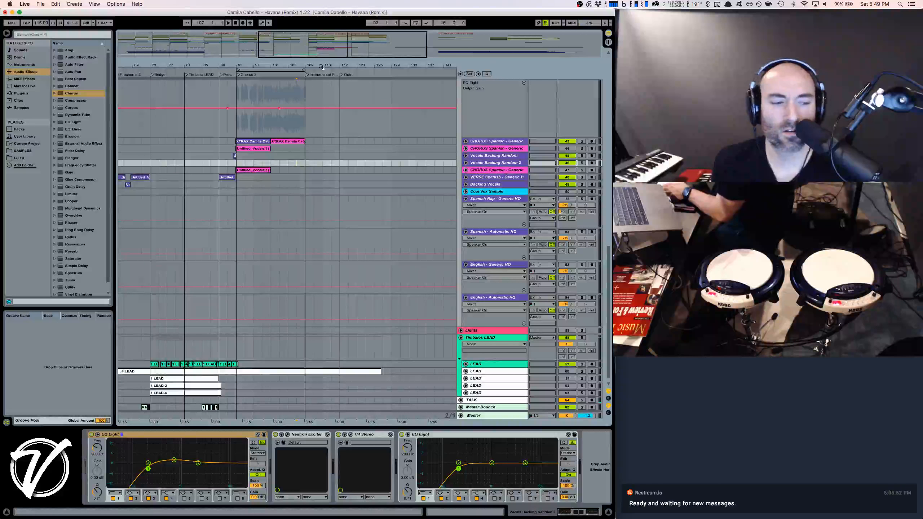
Move the short vocal piece from the end of the Spanish Rap track to Vocals Backing Random at the start of the instrumental refrain
{"action": "scroll", "coordinate": [366, 143], "scroll_direction": "down", "scroll_amount": 1}
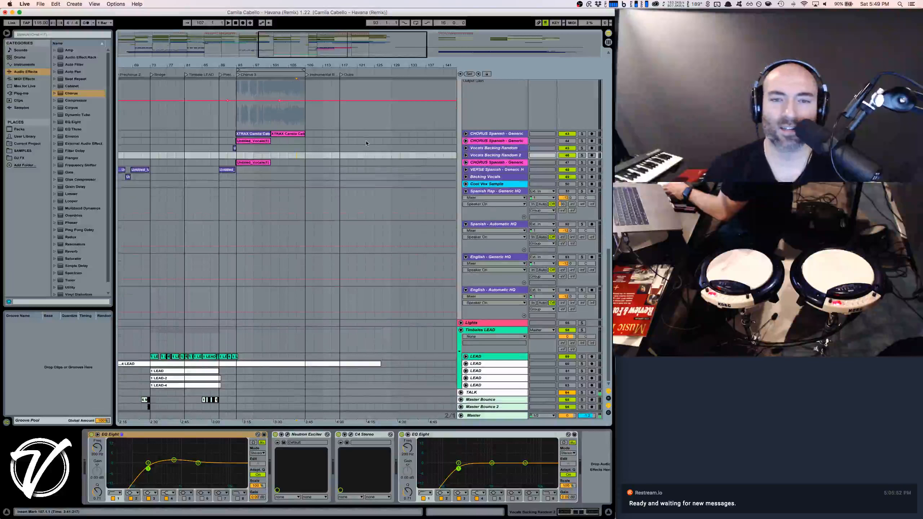
{"action": "left_click_drag", "start_coordinate": [325, 66], "coordinate": [324, 20]}
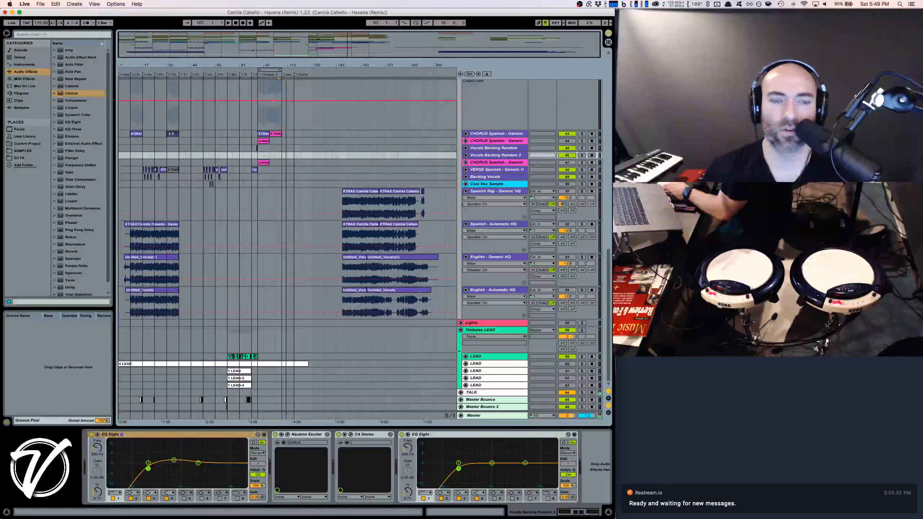
{"action": "left_click", "coordinate": [427, 196]}
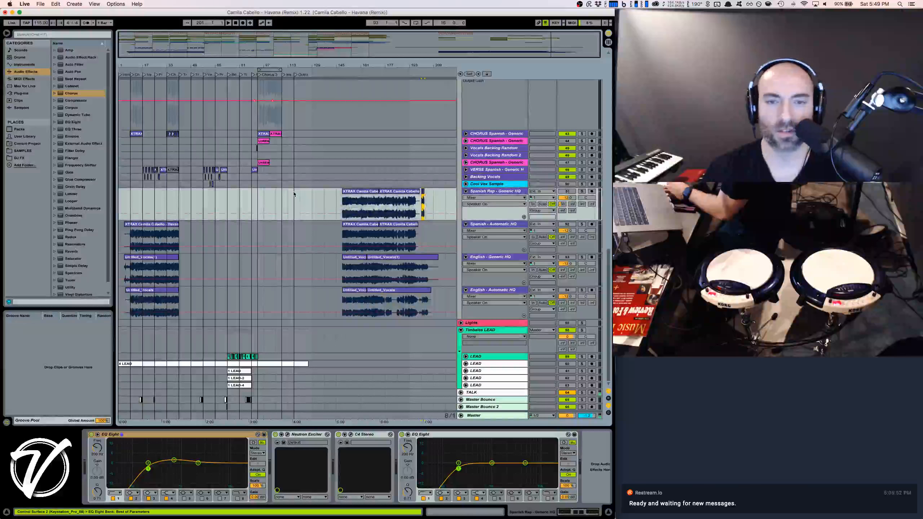
{"action": "left_click", "coordinate": [282, 163]}
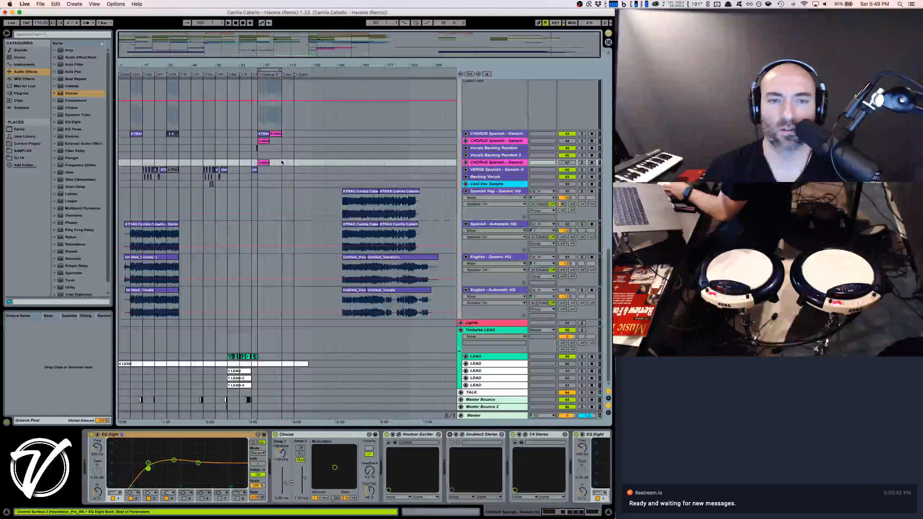
{"action": "left_click", "coordinate": [281, 149]}
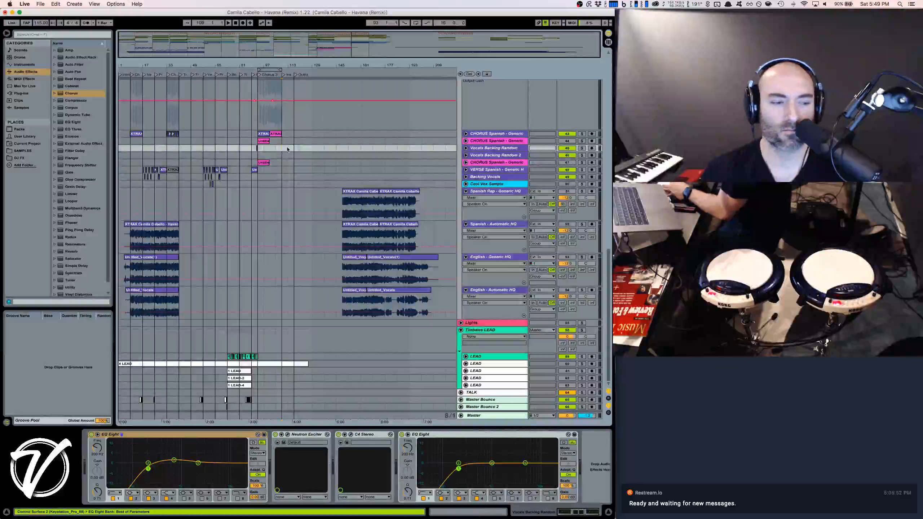
{"action": "key", "text": "super+v"}
{"action": "left_click_drag", "start_coordinate": [280, 66], "coordinate": [310, 104]}
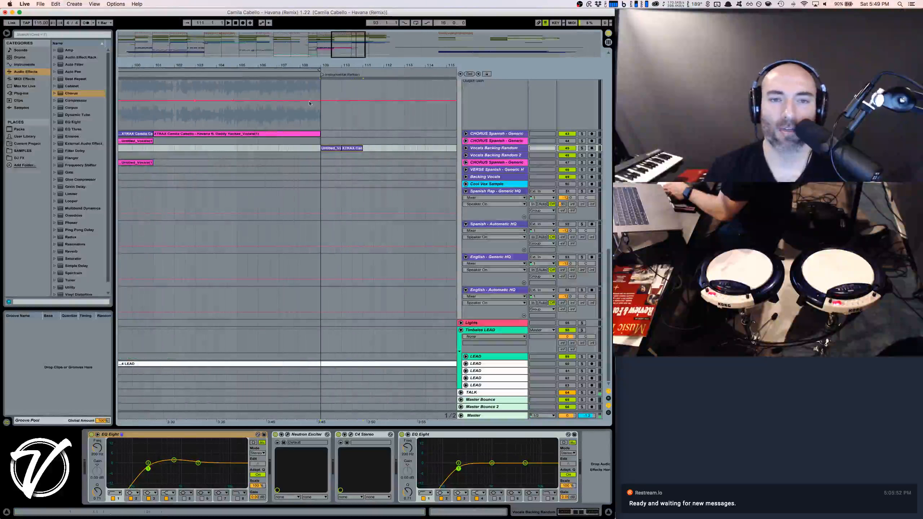
Place the XTRAX clip on Vocals Backing Random 2, aligned with the Untitled_Vocals clip across the start of the instrumental refrain, with both tracks unfolded
{"action": "left_click", "coordinate": [465, 148]}
{"action": "left_click_drag", "start_coordinate": [332, 148], "coordinate": [320, 259]}
{"action": "left_click", "coordinate": [466, 259]}
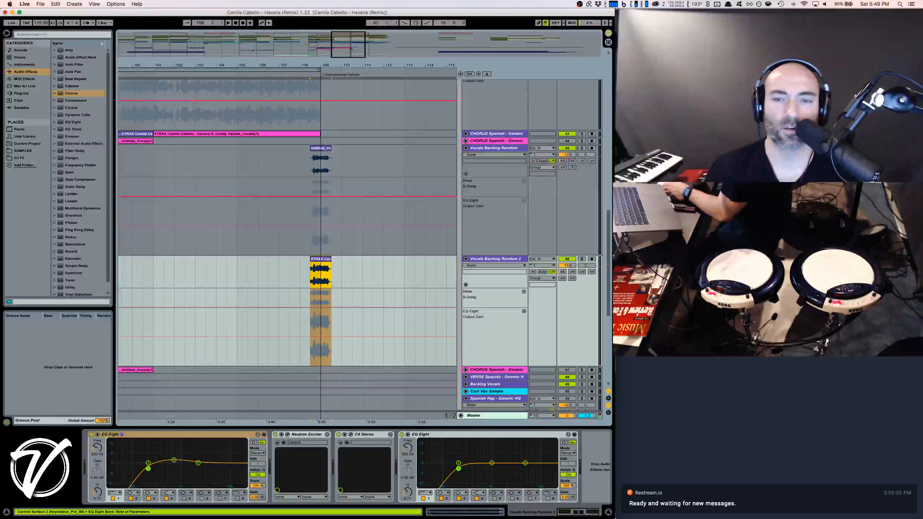
Solo Vocals Backing Random and Vocals Backing Random 2 and play their stacked clips together
{"action": "left_click", "coordinate": [581, 148]}
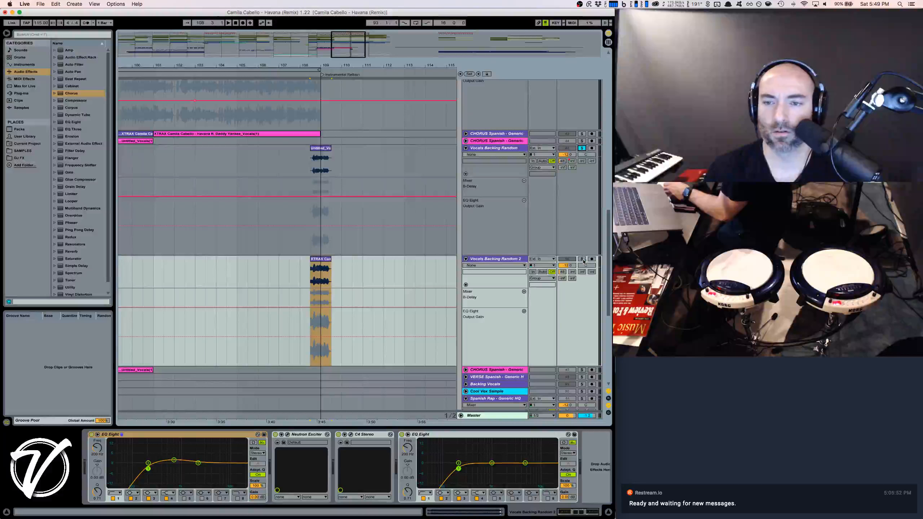
{"action": "left_click", "coordinate": [582, 259]}
{"action": "key", "text": "space"}
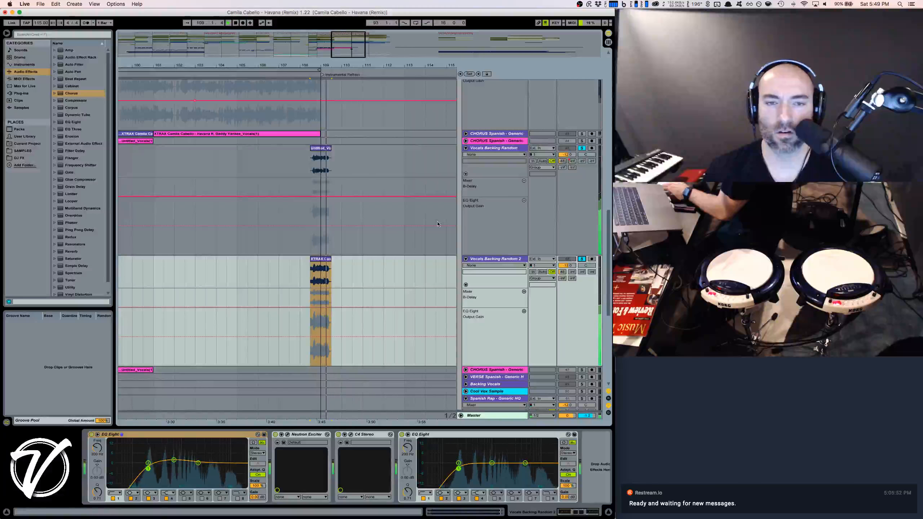
{"action": "key", "text": "space"}
Delete the lead-in of the XTRAX clip on Vocals Backing Random 2 up to 108.3.3 and play from the cut
{"action": "scroll", "coordinate": [521, 351], "scroll_direction": "down", "scroll_amount": 5}
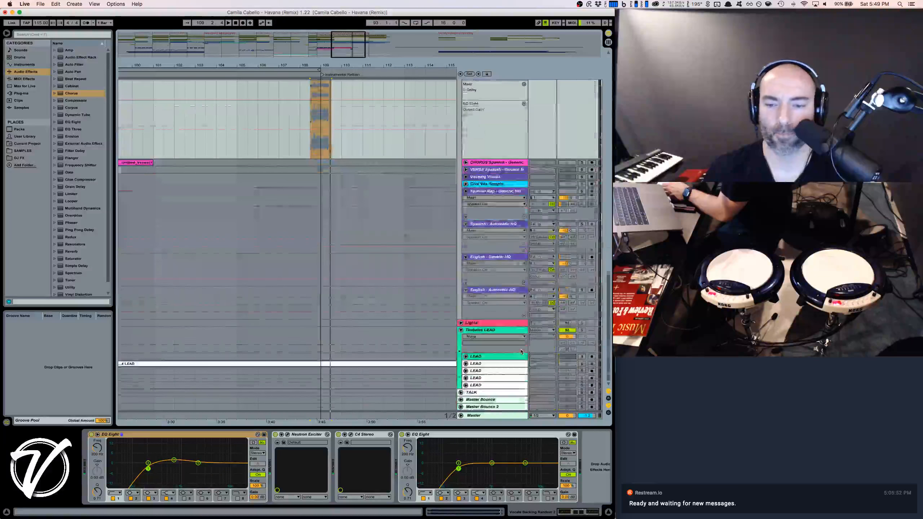
{"action": "scroll", "coordinate": [363, 214], "scroll_direction": "up", "scroll_amount": 5}
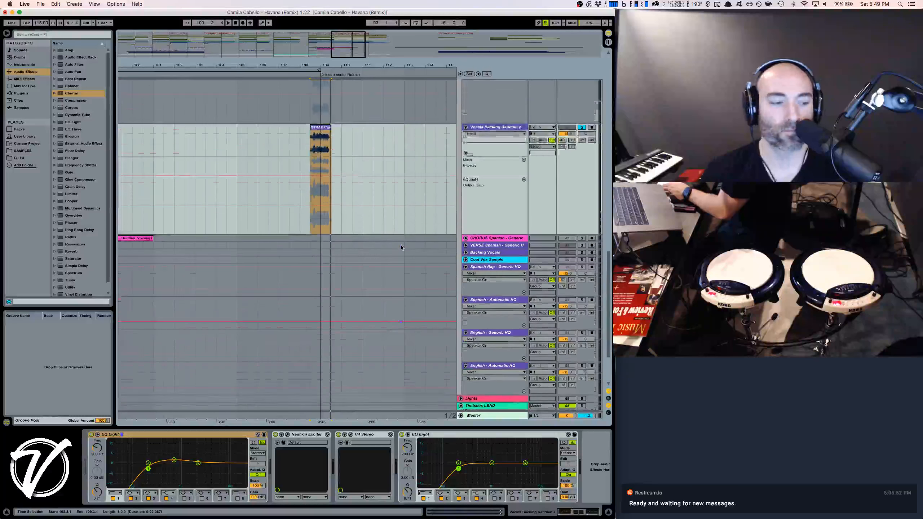
{"action": "left_click_drag", "start_coordinate": [303, 73], "coordinate": [310, 90]}
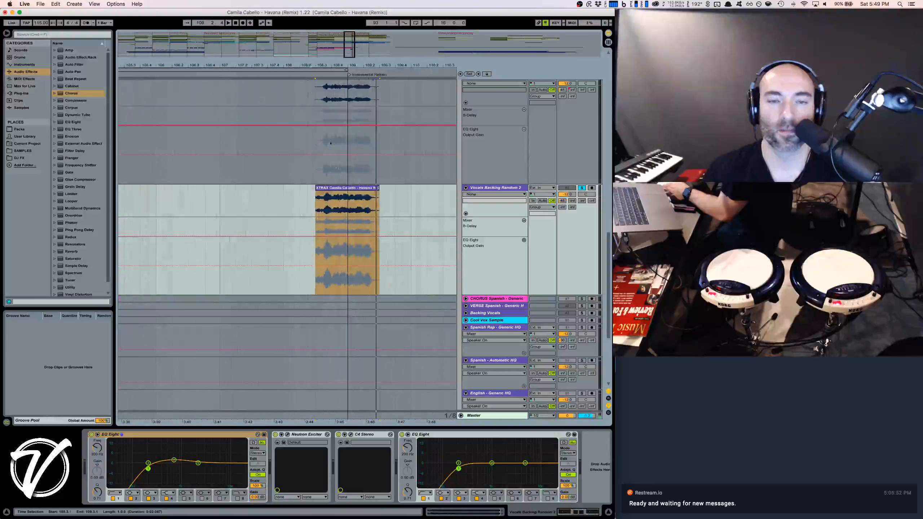
{"action": "right_click", "coordinate": [322, 202]}
{"action": "left_click", "coordinate": [306, 198]}
{"action": "left_click_drag", "start_coordinate": [344, 63], "coordinate": [346, 75]}
{"action": "left_click", "coordinate": [296, 208]}
{"action": "left_click_drag", "start_coordinate": [296, 208], "coordinate": [307, 207]}
{"action": "key", "text": "Delete"}
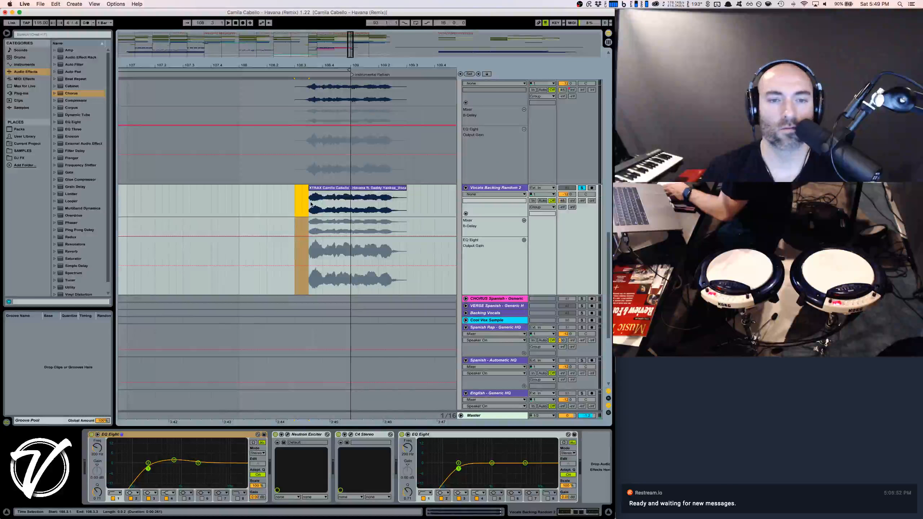
{"action": "left_click", "coordinate": [310, 200]}
{"action": "key", "text": "space"}
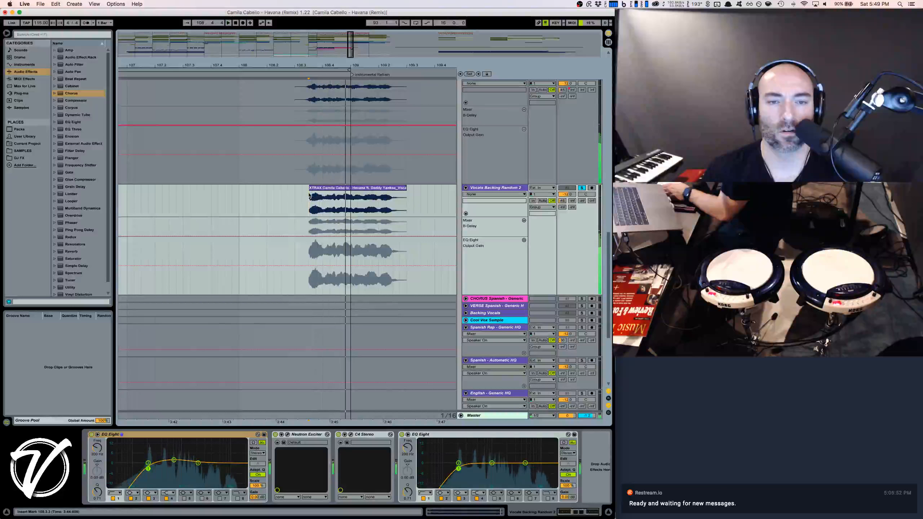
Extend the XTRAX clip's start back to 108.3.2, give it a fade-in and play it
{"action": "left_click_drag", "start_coordinate": [309, 196], "coordinate": [314, 195]}
{"action": "right_click", "coordinate": [311, 201]}
{"action": "left_click", "coordinate": [332, 285]}
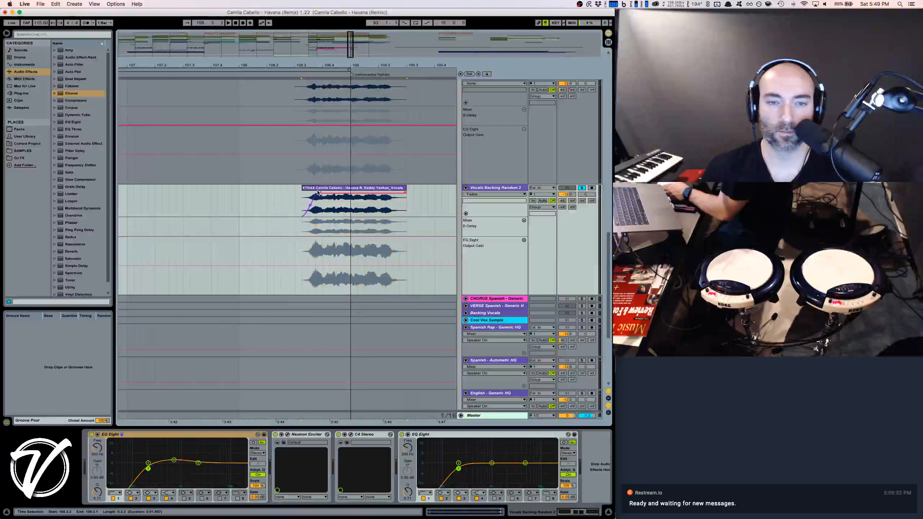
{"action": "key", "text": "space"}
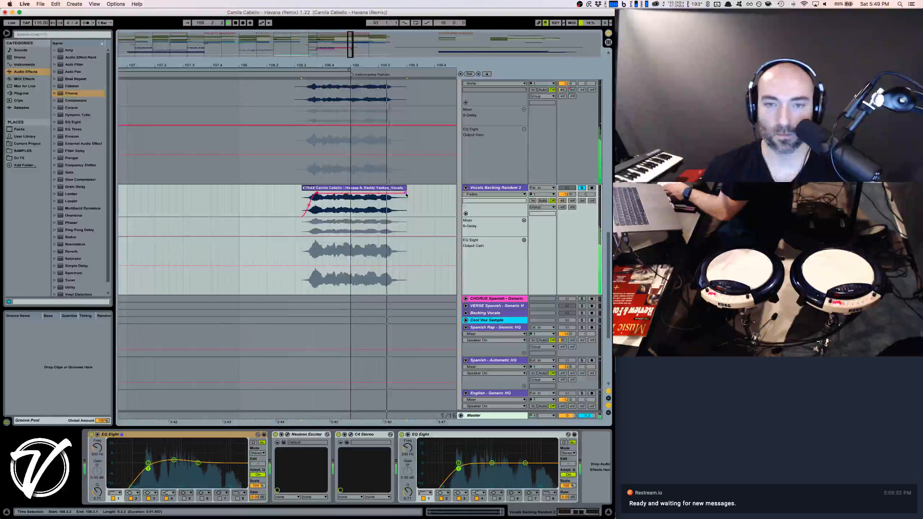
Add a fade-out over the tail of the XTRAX clip and replay both backing vocals
{"action": "left_click_drag", "start_coordinate": [406, 194], "coordinate": [391, 195]}
{"action": "key", "text": "space"}
{"action": "key", "text": "space"}
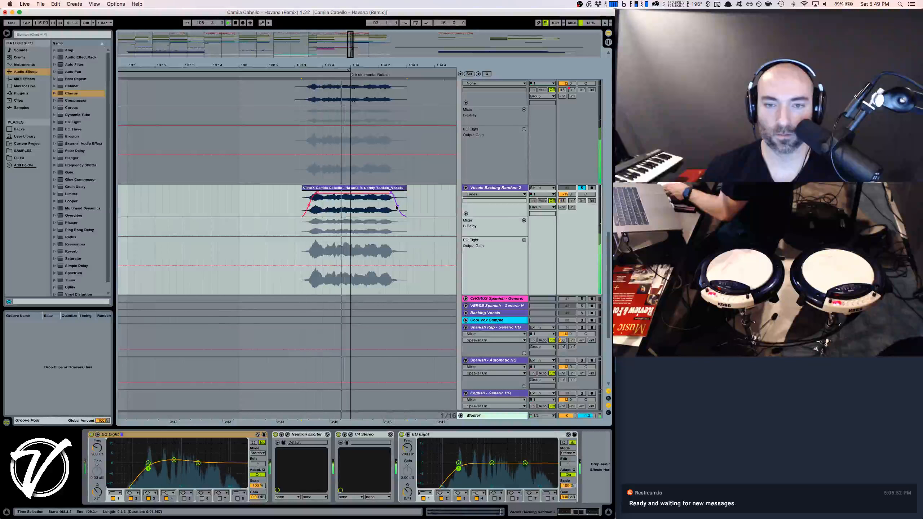
{"action": "scroll", "coordinate": [316, 166], "scroll_direction": "up", "scroll_amount": 3}
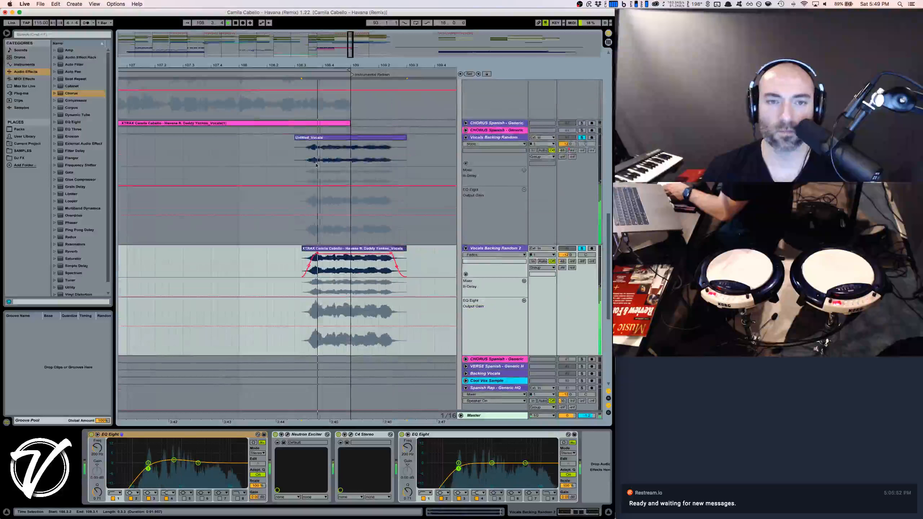
Temporarily deactivate the XTRAX clip to hear the Untitled_Vocals clip alone, and reactivate it
{"action": "left_click", "coordinate": [356, 249]}
{"action": "key", "text": "space"}
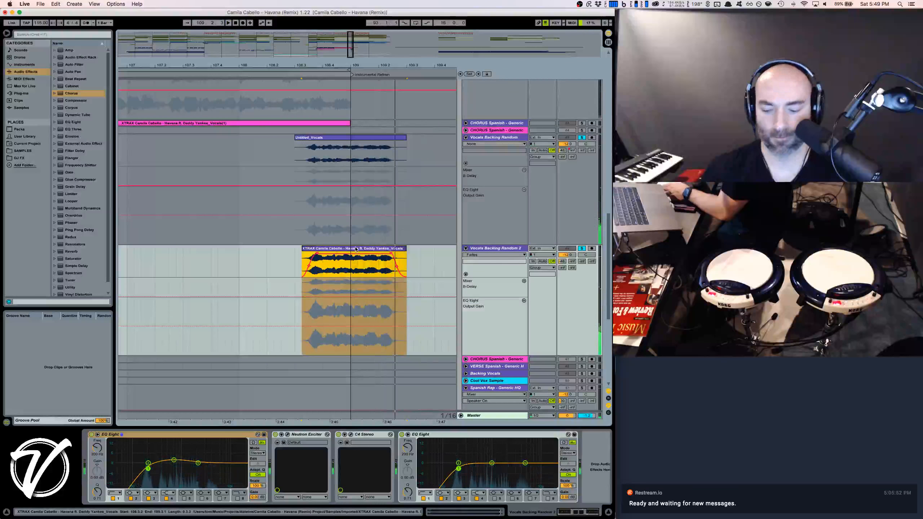
{"action": "key", "text": "0"}
{"action": "key", "text": "space"}
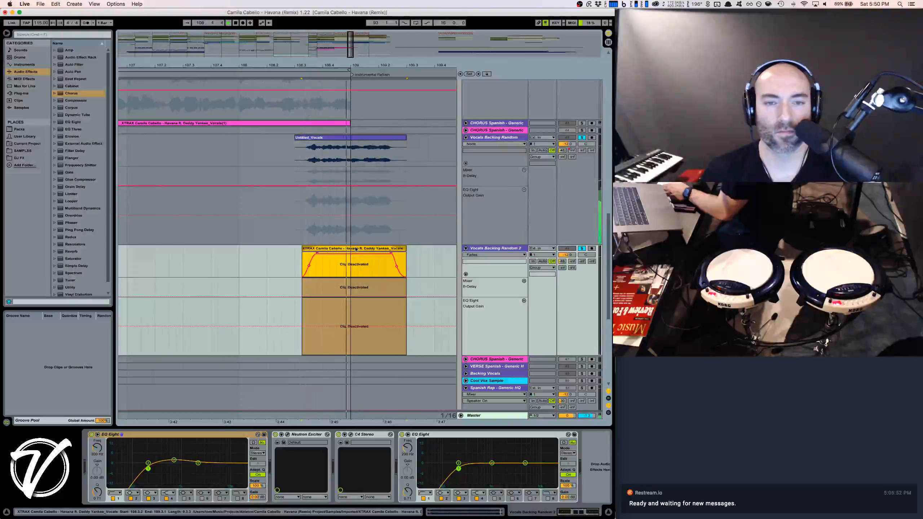
{"action": "key", "text": "space"}
{"action": "key", "text": "0"}
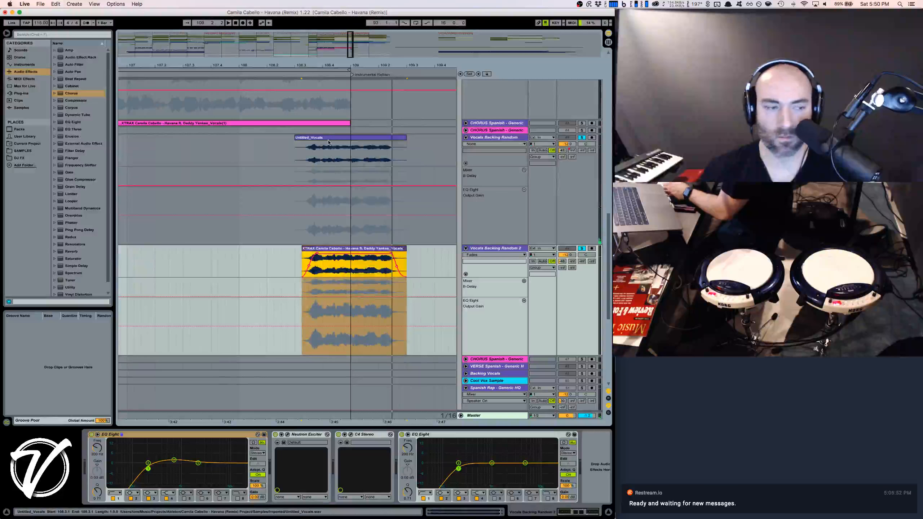
Deactivate the Untitled_Vocals clip on Vocals Backing Random and play the XTRAX clip alone
{"action": "left_click", "coordinate": [329, 141]}
{"action": "key", "text": "0"}
{"action": "key", "text": "space"}
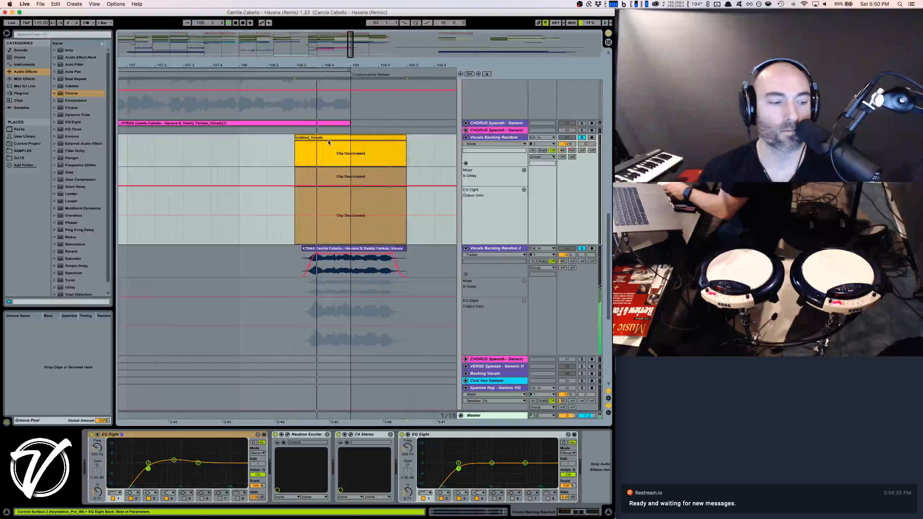
Reactivate the Untitled_Vocals clip and audition it transposed up 7 semitones with an adjusted warp Envelope value
{"action": "key", "text": "0"}
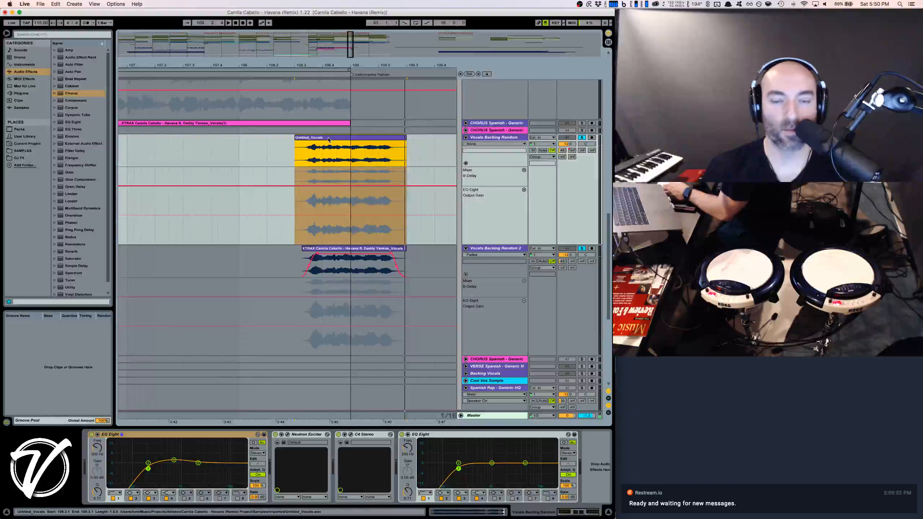
{"action": "double_click", "coordinate": [329, 140]}
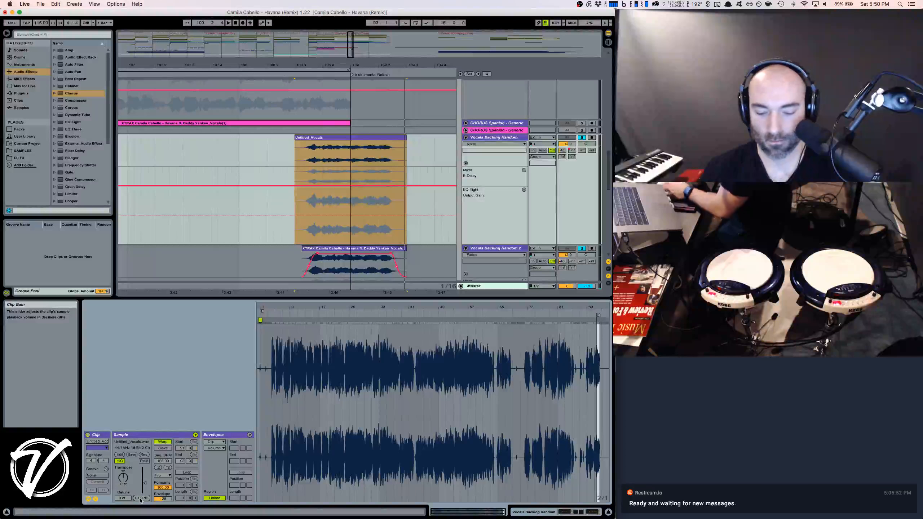
{"action": "left_click", "coordinate": [124, 485]}
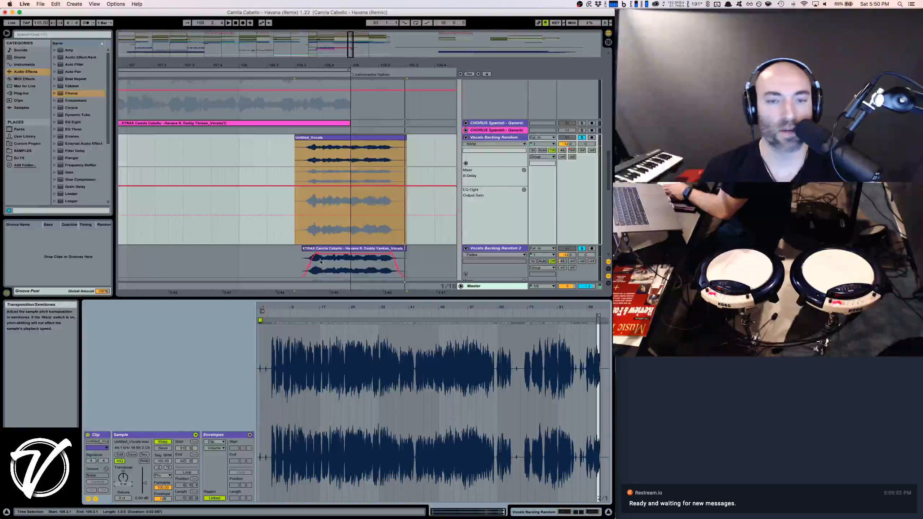
{"action": "type", "text": "7"}
{"action": "key", "text": "Return"}
{"action": "key", "text": "space"}
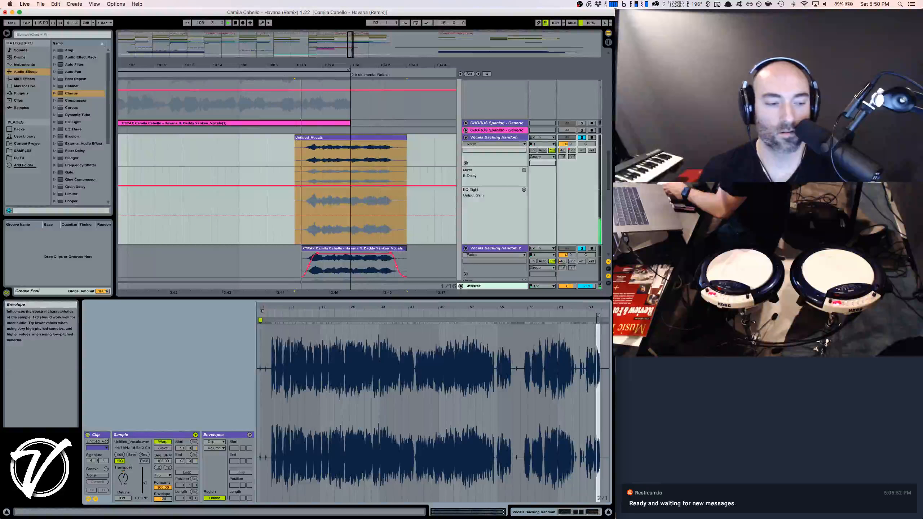
{"action": "mouse_move", "coordinate": [162, 499]}
{"action": "left_mouse_down"}
{"action": "mouse_move", "coordinate": [163, 518]}
{"action": "mouse_move", "coordinate": [162, 501]}
{"action": "left_mouse_up"}
{"action": "key", "text": "space"}
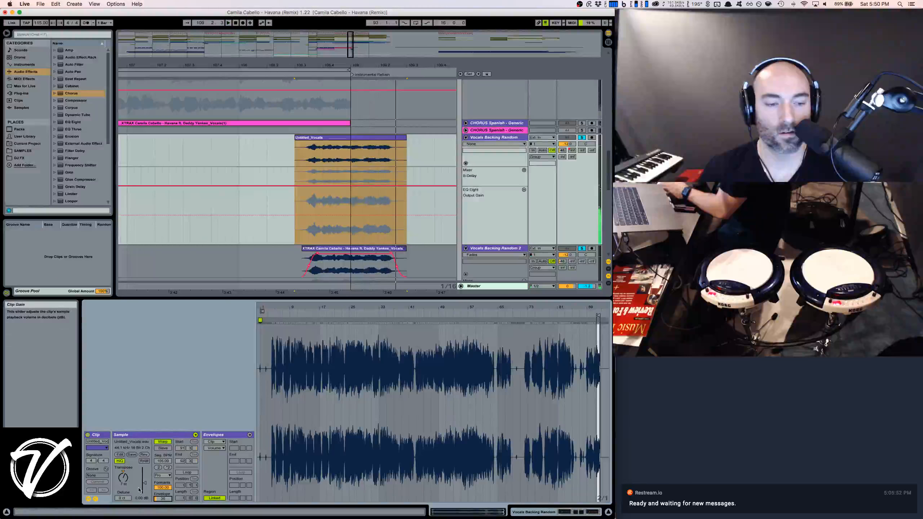
Try transposing the Untitled_Vocals clip by 3 and by 12 semitones, playing it with each setting
{"action": "left_click", "coordinate": [124, 484]}
{"action": "type", "text": "3"}
{"action": "key", "text": "Return"}
{"action": "key", "text": "space"}
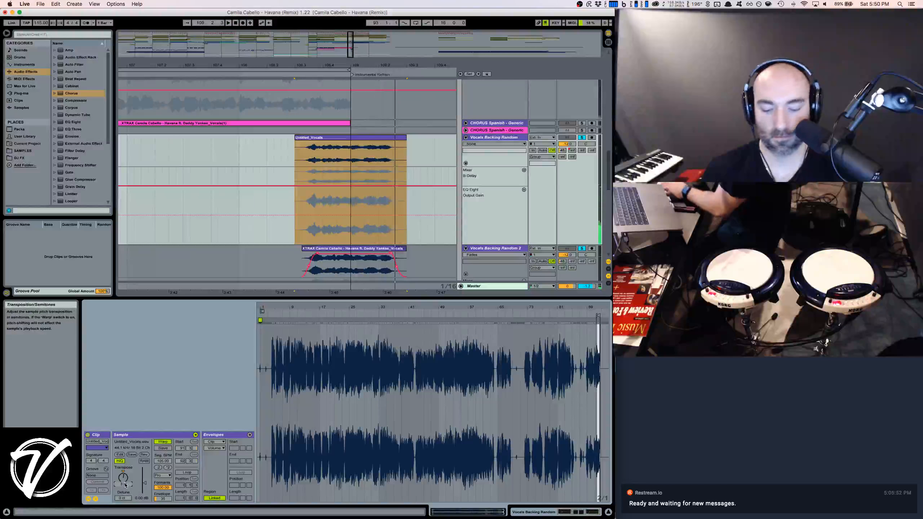
{"action": "key", "text": "space"}
{"action": "key", "text": "space"}
{"action": "type", "text": "12"}
{"action": "key", "text": "Return"}
{"action": "key", "text": "space"}
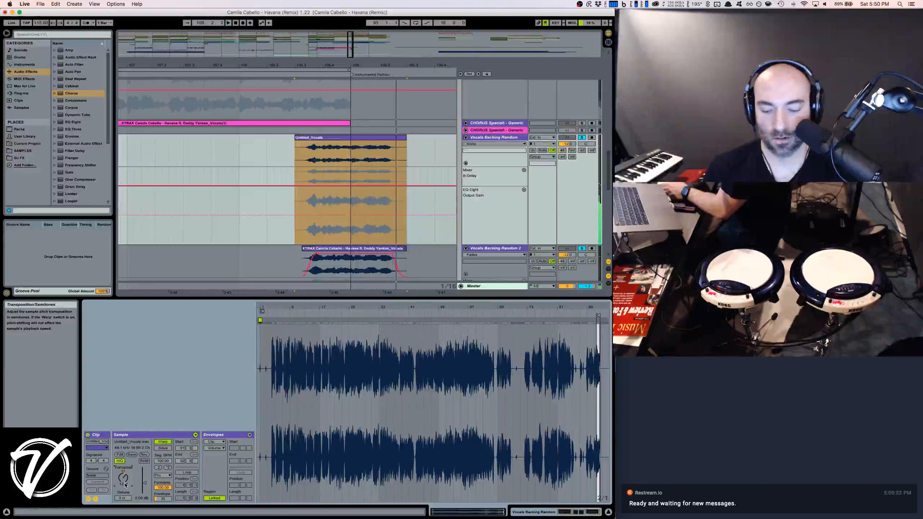
{"action": "key", "text": "Return"}
{"action": "key", "text": "space"}
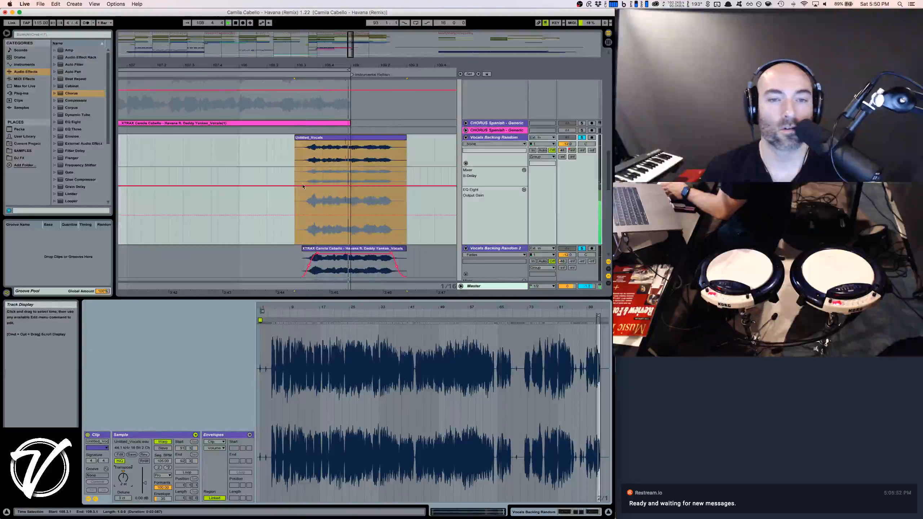
Set the Untitled_Vocals clip's transposition to 0 semitones, return to the device view and replay the backing vocals
{"action": "key", "text": "space"}
{"action": "type", "text": "0"}
{"action": "key", "text": "Return"}
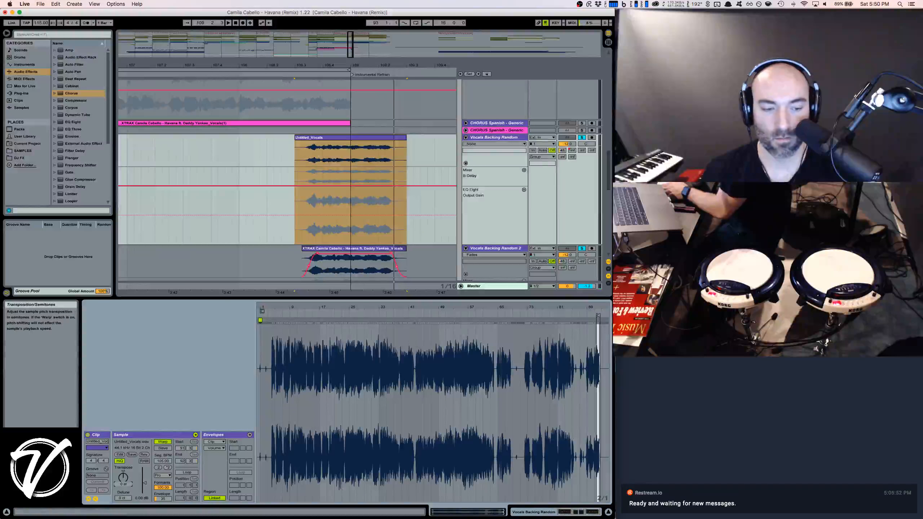
{"action": "key", "text": "shift+Tab"}
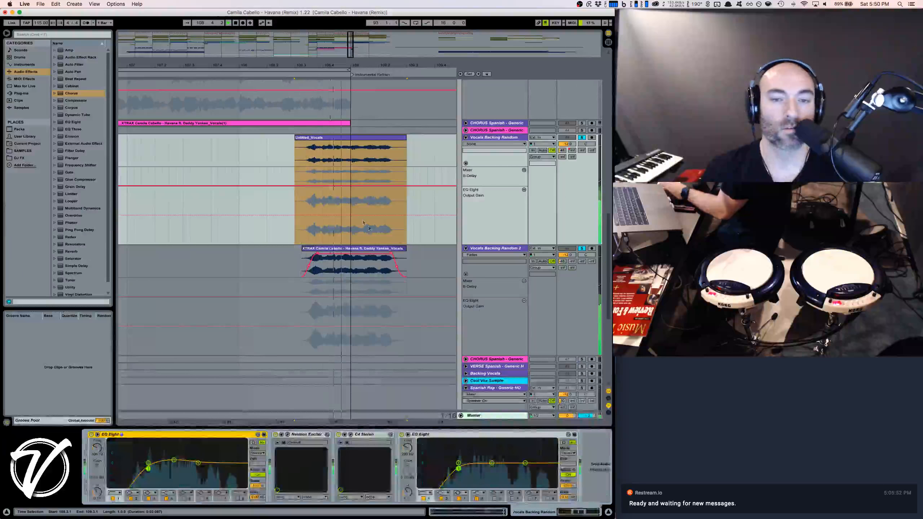
{"action": "key", "text": "space"}
{"action": "key", "text": "space"}
Show the fades on the Untitled_Vocals clip
{"action": "left_click", "coordinate": [371, 150]}
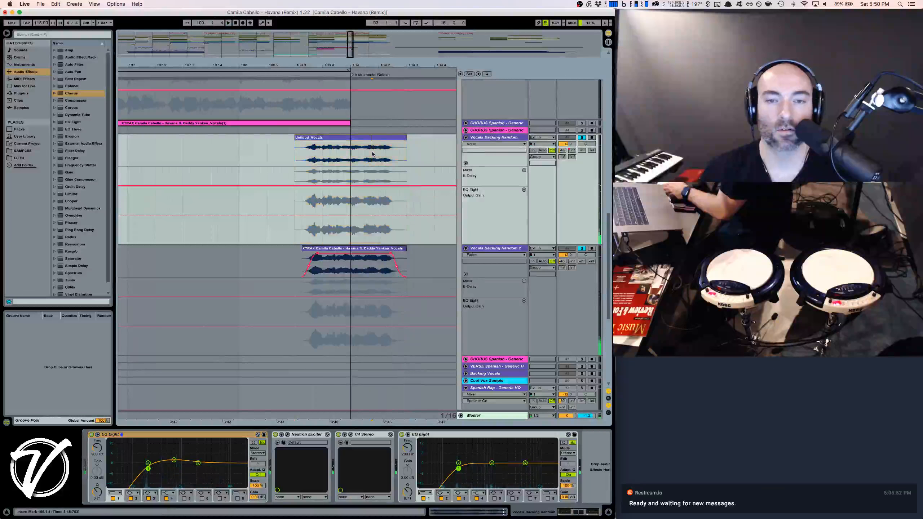
{"action": "right_click", "coordinate": [371, 150]}
{"action": "left_click", "coordinate": [390, 196]}
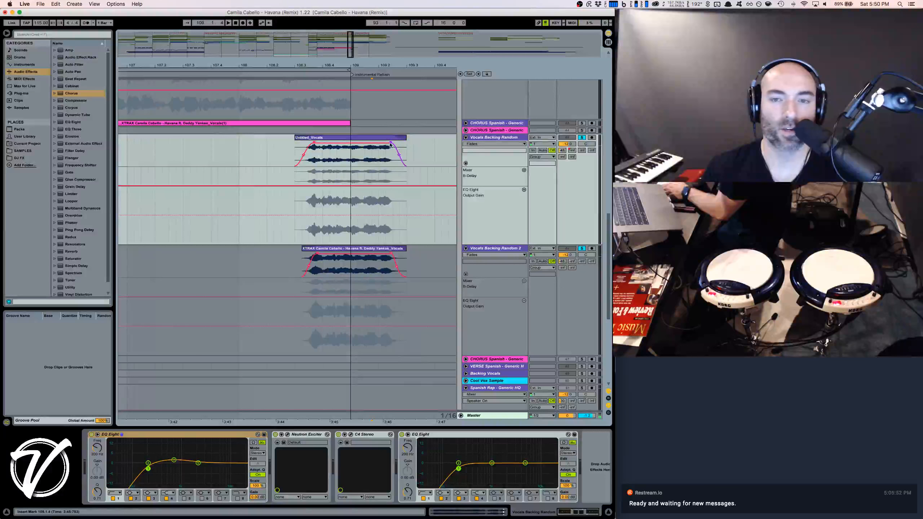
Select the Mixer's B-Delay automation on Vocals Backing Random and put it in its own lane
{"action": "left_click", "coordinate": [481, 145]}
{"action": "left_click", "coordinate": [475, 183]}
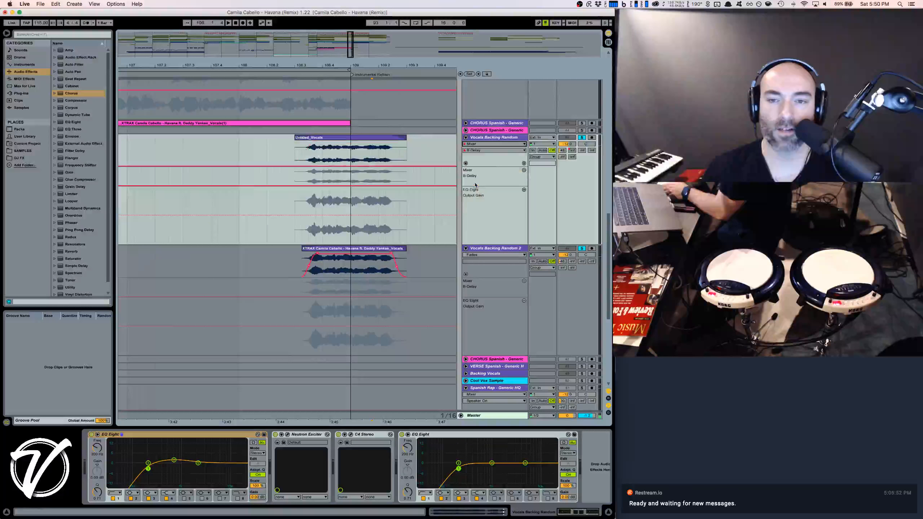
{"action": "left_click", "coordinate": [523, 163]}
{"action": "left_click", "coordinate": [491, 275]}
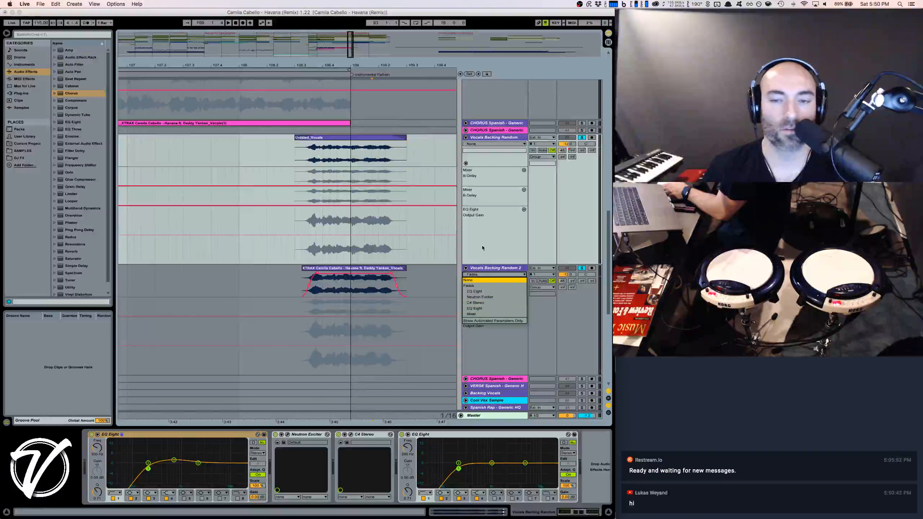
{"action": "left_click", "coordinate": [498, 289]}
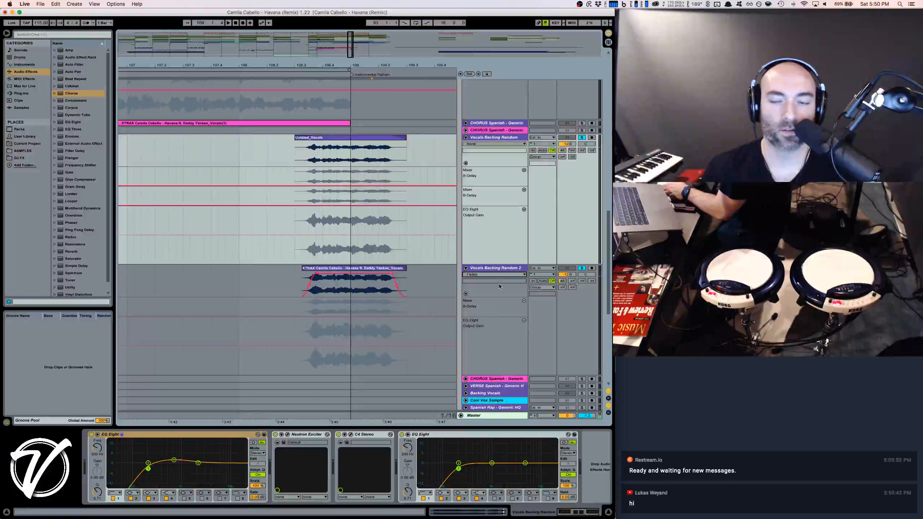
{"action": "left_click", "coordinate": [487, 275]}
{"action": "left_click", "coordinate": [483, 260]}
Play the backing vocals, display the fades on the Untitled_Vocals clip again and replay the section
{"action": "left_click_drag", "start_coordinate": [339, 65], "coordinate": [321, 54]}
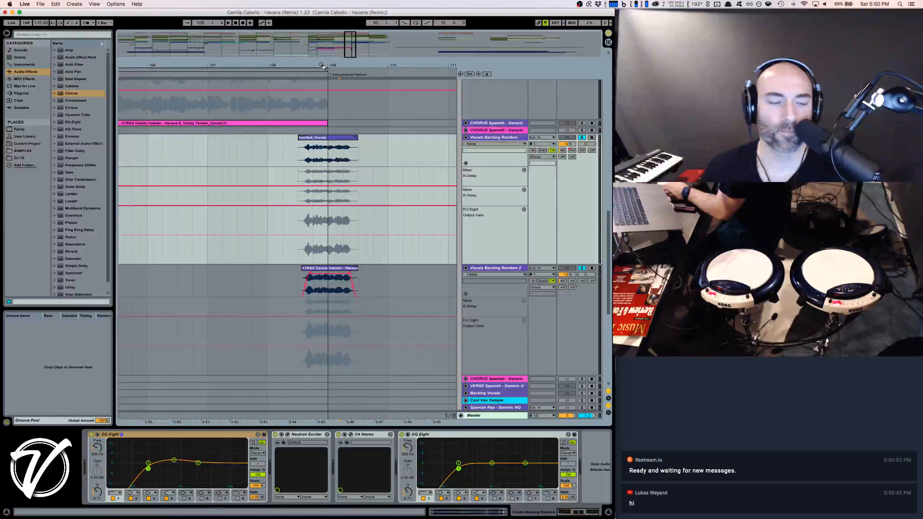
{"action": "key", "text": "space"}
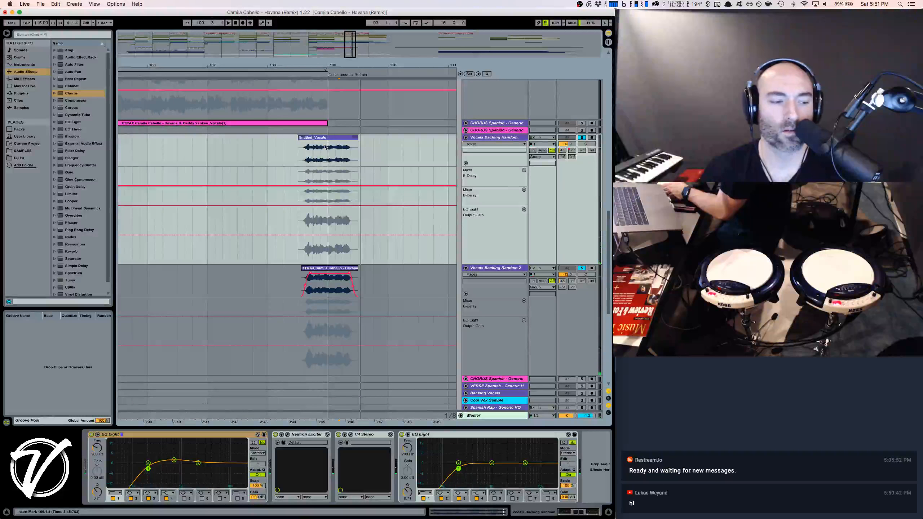
{"action": "right_click", "coordinate": [311, 154]}
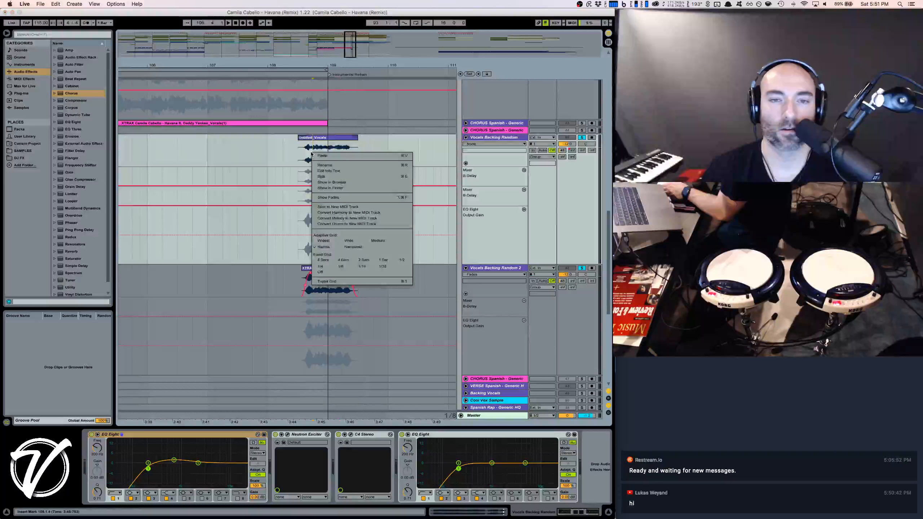
{"action": "left_click", "coordinate": [326, 198]}
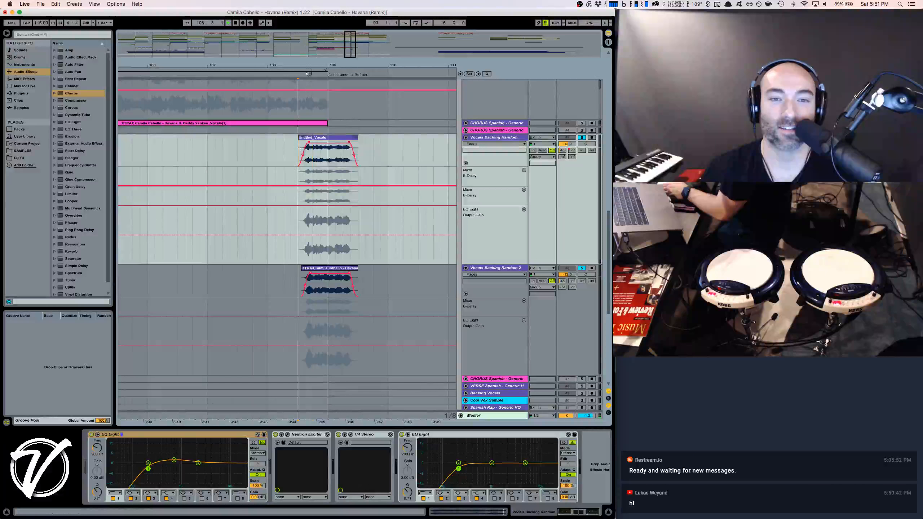
{"action": "key", "text": "space"}
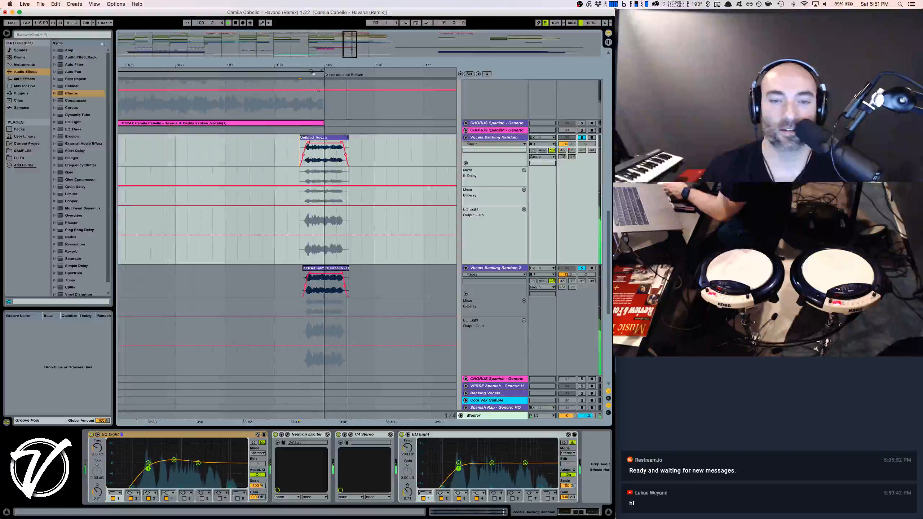
{"action": "key", "text": "space"}
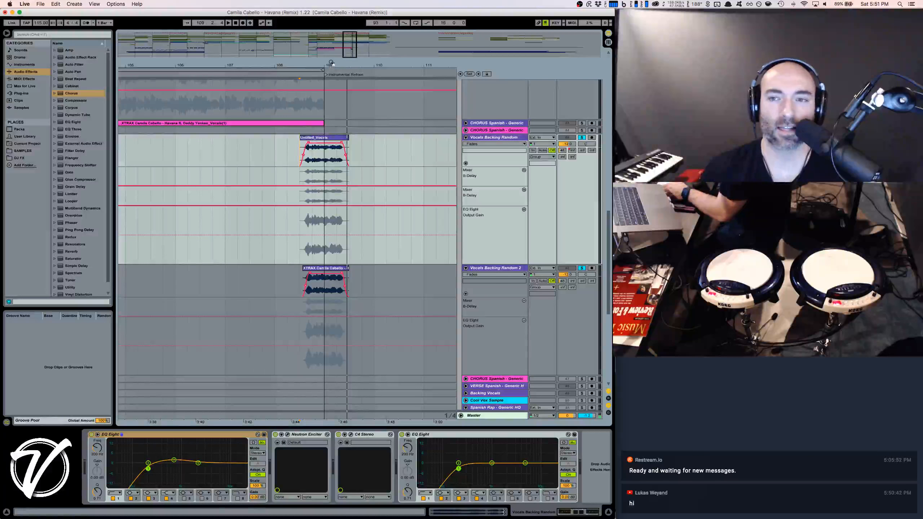
Turn off solo on both backing vocal tracks and play the transition in the full mix, including from bar 108
{"action": "left_click_drag", "start_coordinate": [331, 63], "coordinate": [326, 69]}
{"action": "key", "text": "space"}
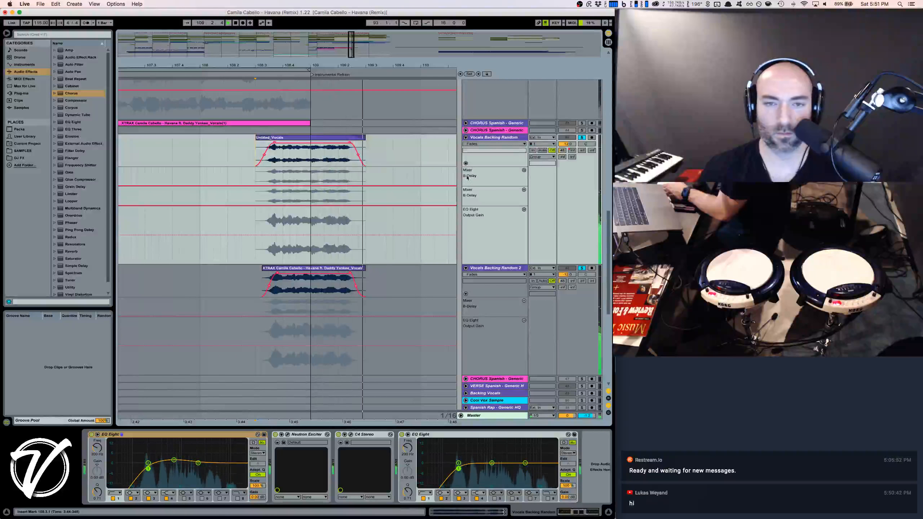
{"action": "key", "text": "space"}
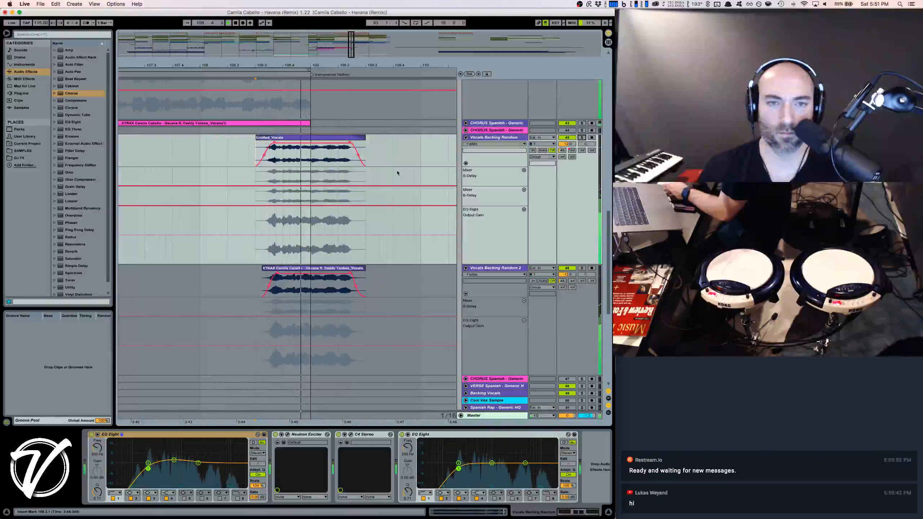
{"action": "key", "text": "space"}
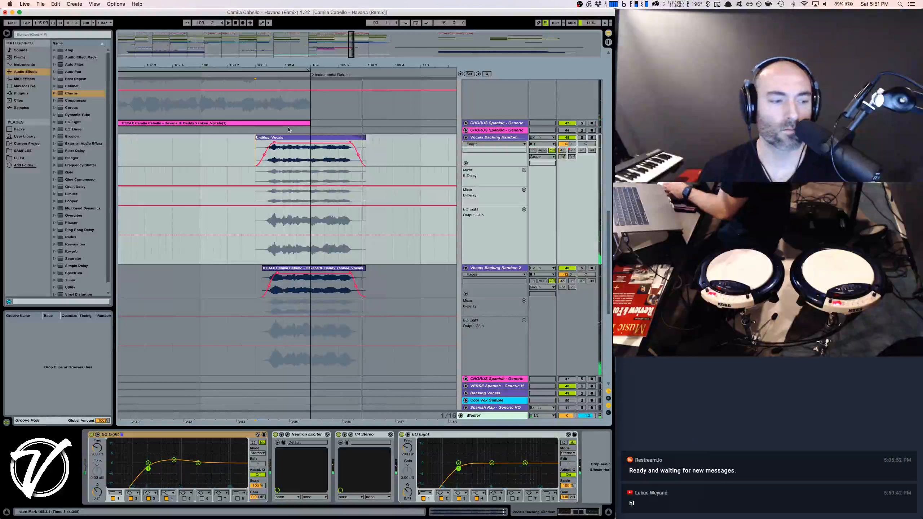
{"action": "left_click", "coordinate": [200, 148]}
{"action": "key", "text": "space"}
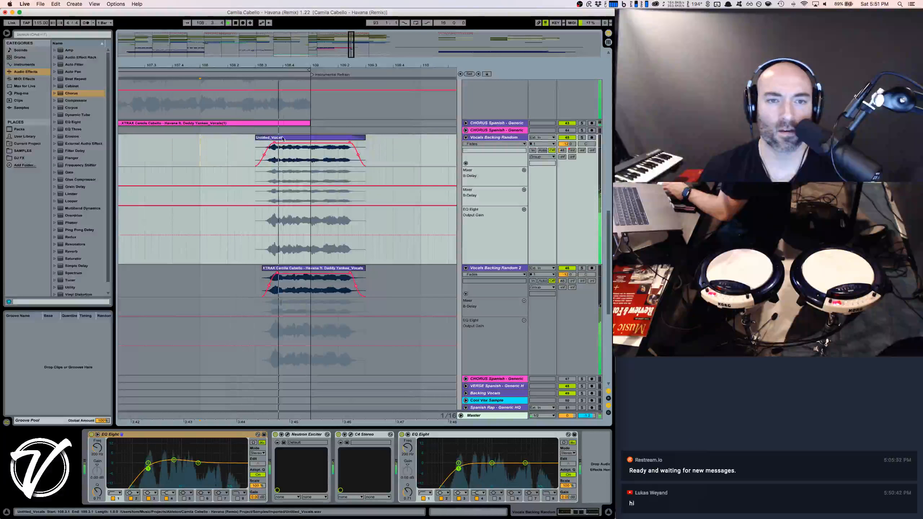
{"action": "key", "text": "space"}
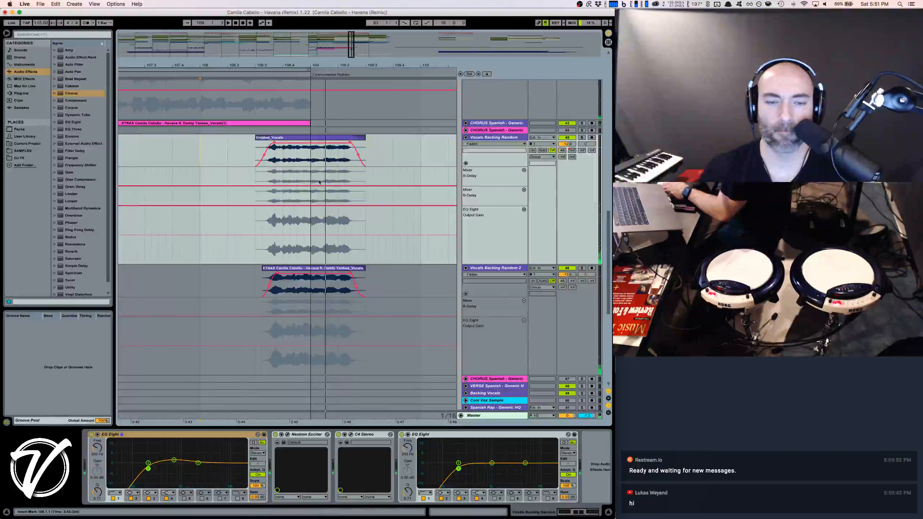
Move the Untitled_Vocals and XTRAX backing clips together one beat earlier to start from 108.2.1 and play the transition
{"action": "left_click", "coordinate": [288, 138]}
{"action": "key", "text": "shift+Down"}
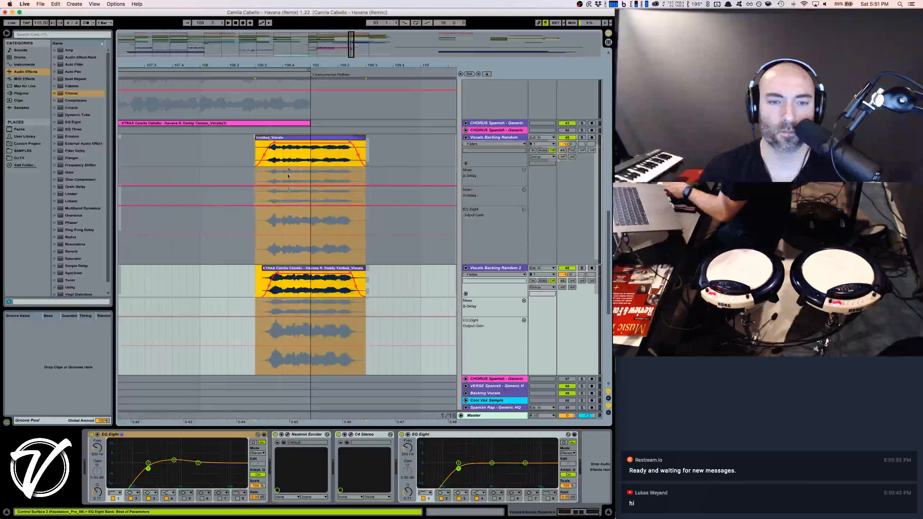
{"action": "left_click_drag", "start_coordinate": [284, 137], "coordinate": [255, 139]}
{"action": "key", "text": "space"}
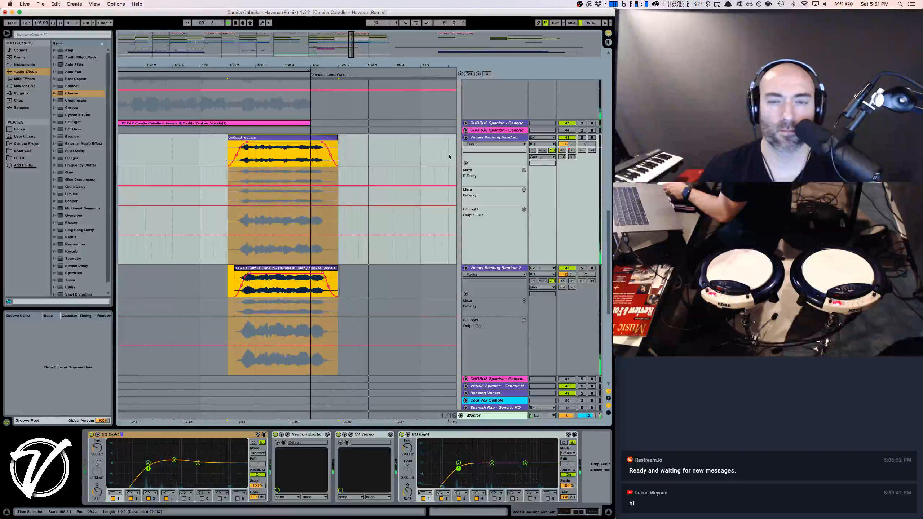
Unfold the CHORUS Spanish vocal track, solo the upper CHORUS Spanish track and play it from bar 108
{"action": "left_click", "coordinate": [465, 123]}
{"action": "left_click", "coordinate": [582, 123]}
{"action": "key", "text": "space"}
{"action": "key", "text": "space"}
{"action": "scroll", "coordinate": [564, 132], "scroll_direction": "up", "scroll_amount": 5}
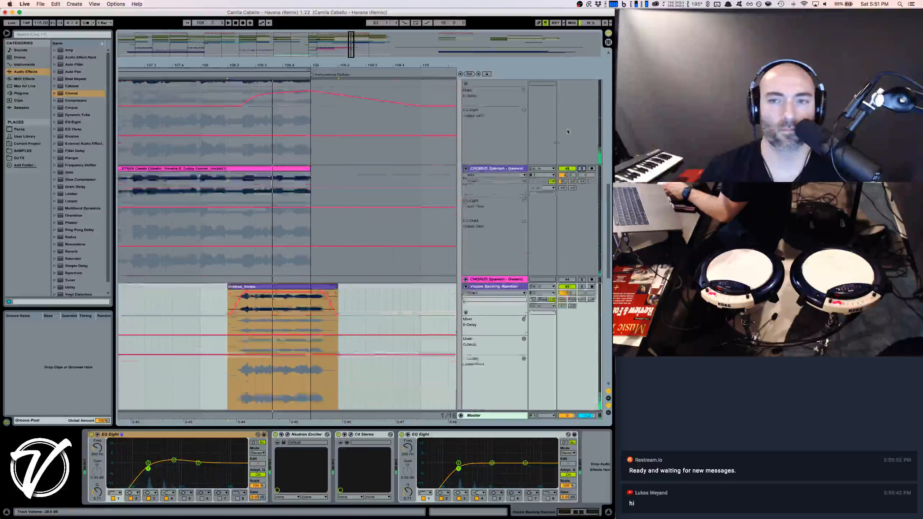
{"action": "left_click", "coordinate": [581, 133]}
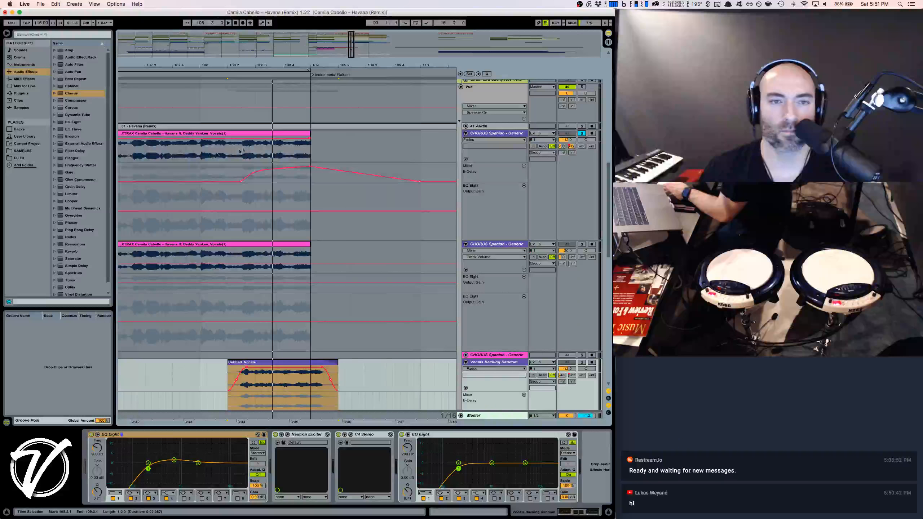
{"action": "left_click", "coordinate": [199, 155]}
{"action": "key", "text": "space"}
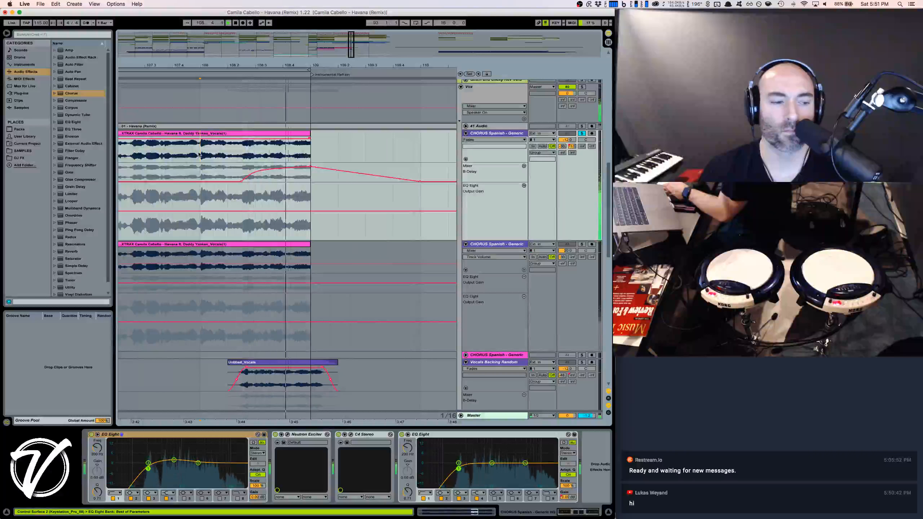
Replay the soloed chorus vocal, then add Vocals Backing Random to the solo and play them together from bar 108
{"action": "key", "text": "space"}
{"action": "key", "text": "space"}
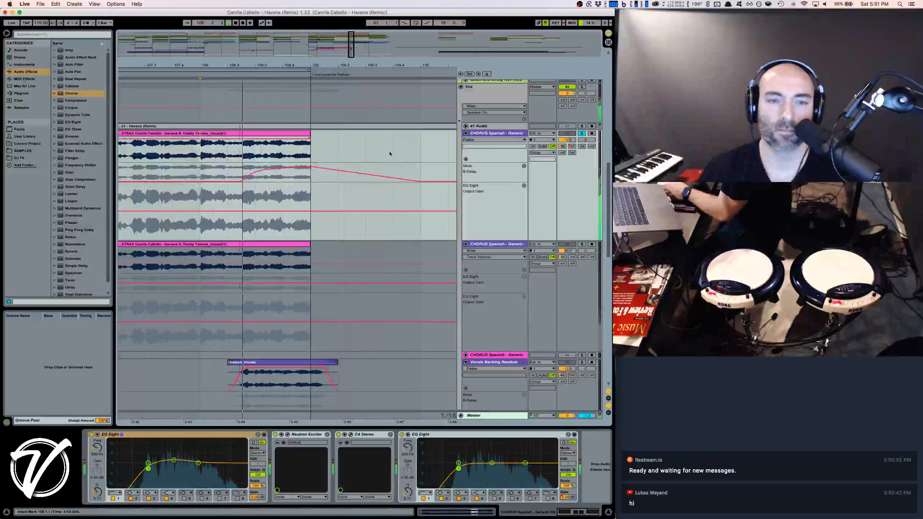
{"action": "key", "text": "space"}
{"action": "left_click", "coordinate": [581, 362], "text": "super"}
{"action": "key", "text": "space"}
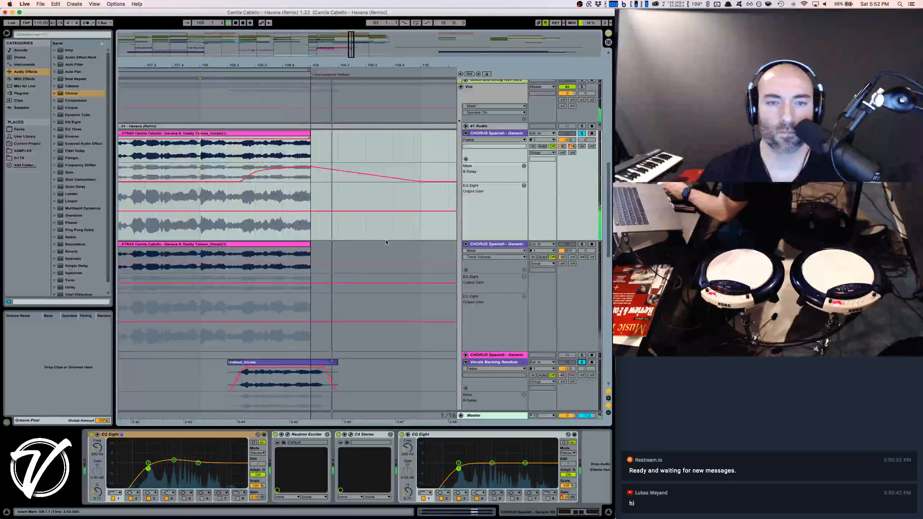
Solo Vocals Backing Random 2 and play from the start of its XTRAX clip
{"action": "scroll", "coordinate": [386, 242], "scroll_direction": "down", "scroll_amount": 5}
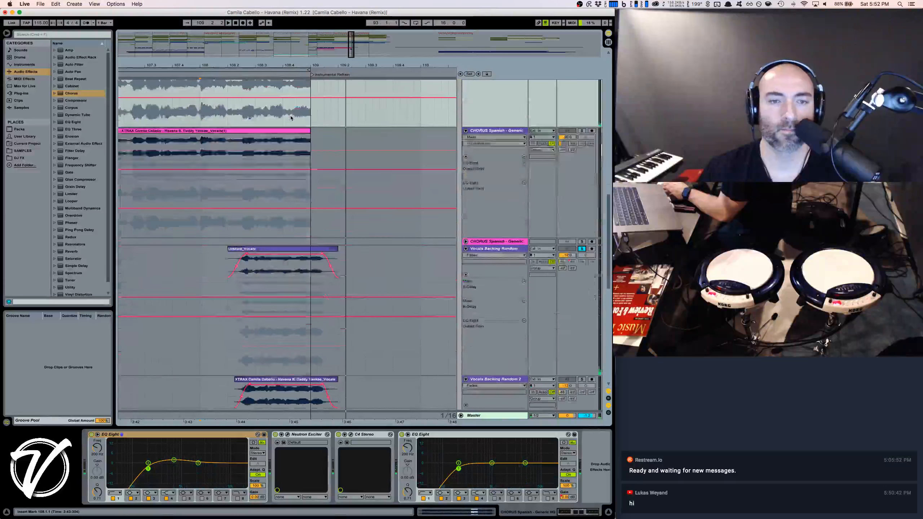
{"action": "left_click", "coordinate": [309, 381]}
{"action": "key", "text": "space"}
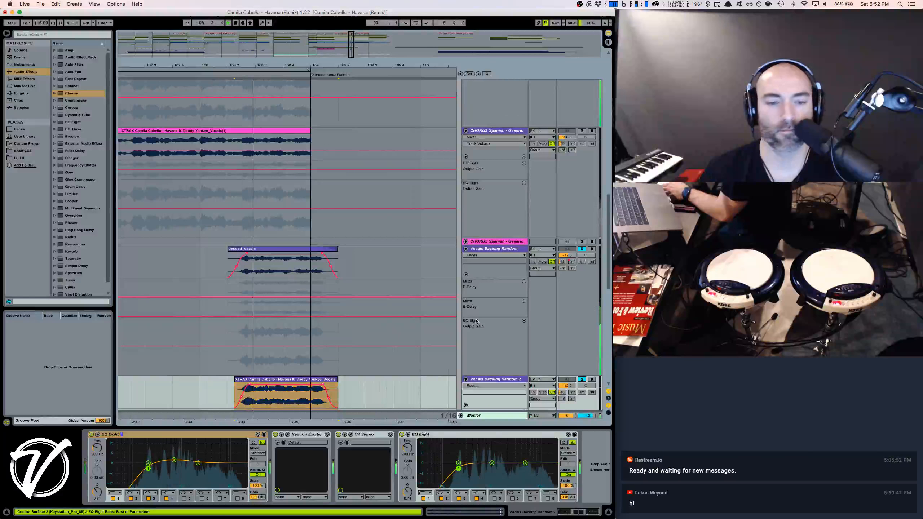
Set the clip gain of the XTRAX clip on Vocals Backing Random 2 to -6 dB and play it
{"action": "scroll", "coordinate": [287, 250], "scroll_direction": "down", "scroll_amount": 5}
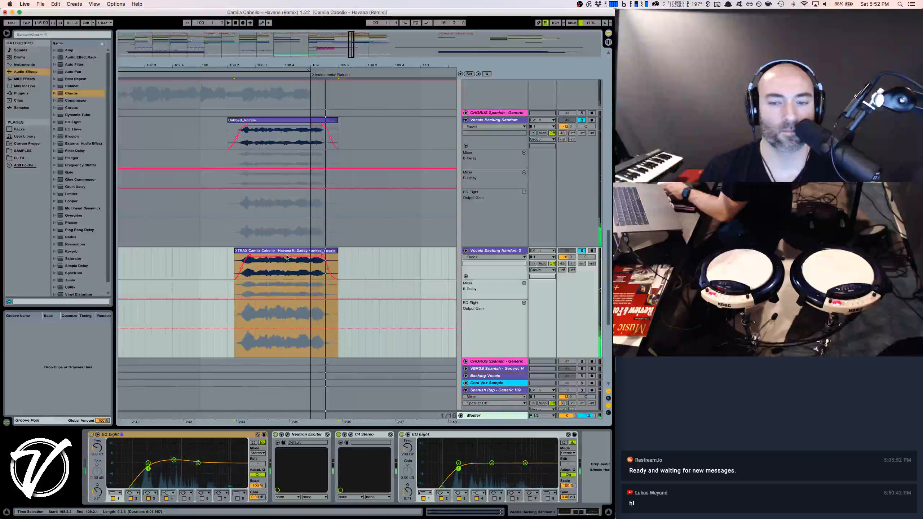
{"action": "double_click", "coordinate": [275, 295]}
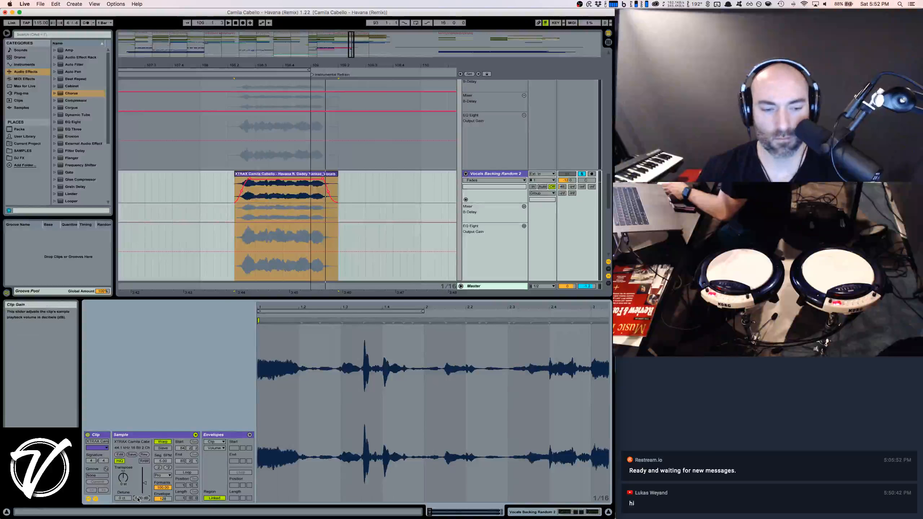
{"action": "left_click_drag", "start_coordinate": [137, 499], "coordinate": [138, 500]}
{"action": "key", "text": "space"}
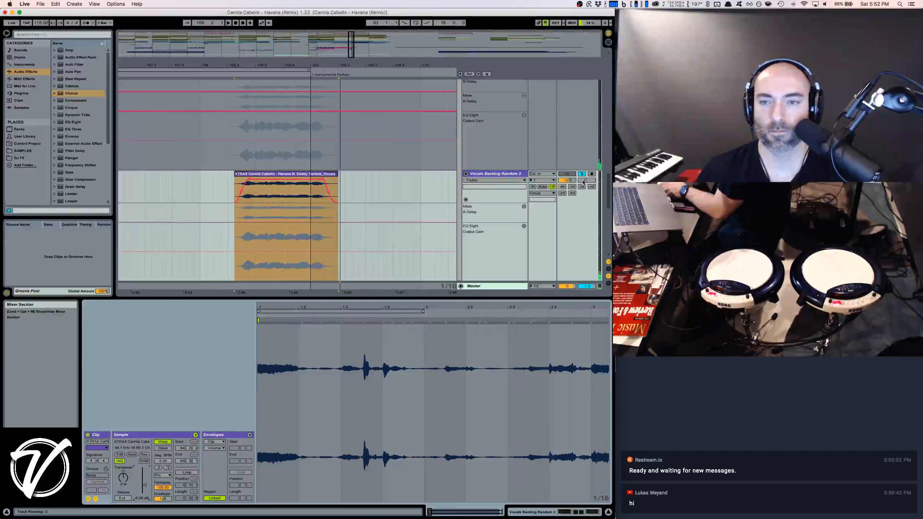
Remove the solo from the backing vocals and replay the transition from 108.2.1 in the full mix
{"action": "left_click", "coordinate": [490, 204]}
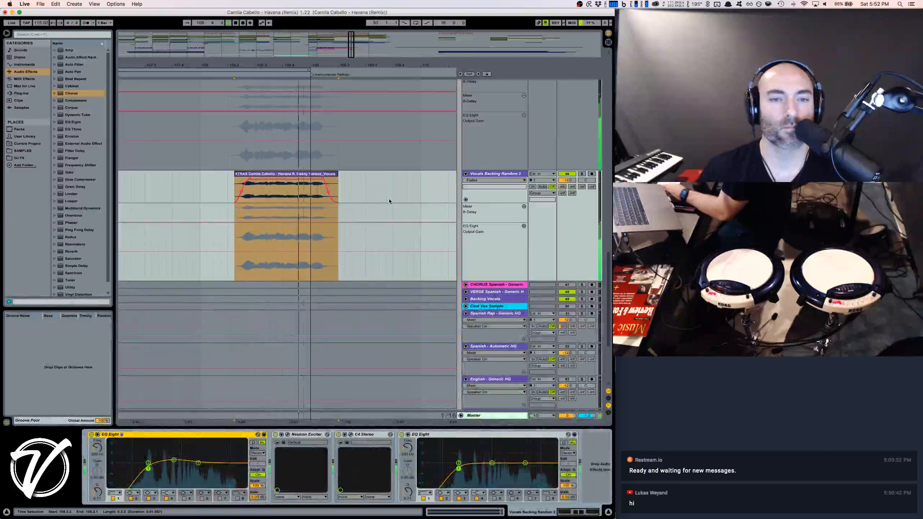
{"action": "scroll", "coordinate": [390, 201], "scroll_direction": "up", "scroll_amount": 4}
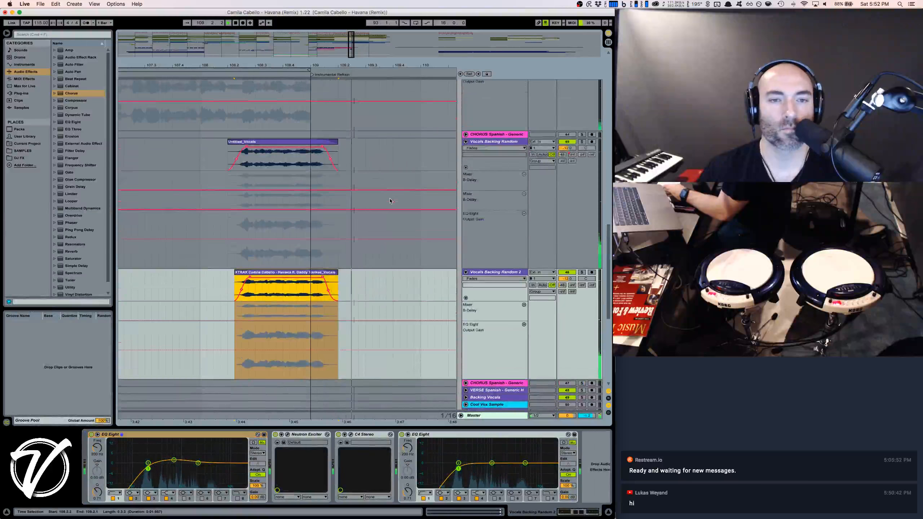
{"action": "left_click", "coordinate": [226, 154]}
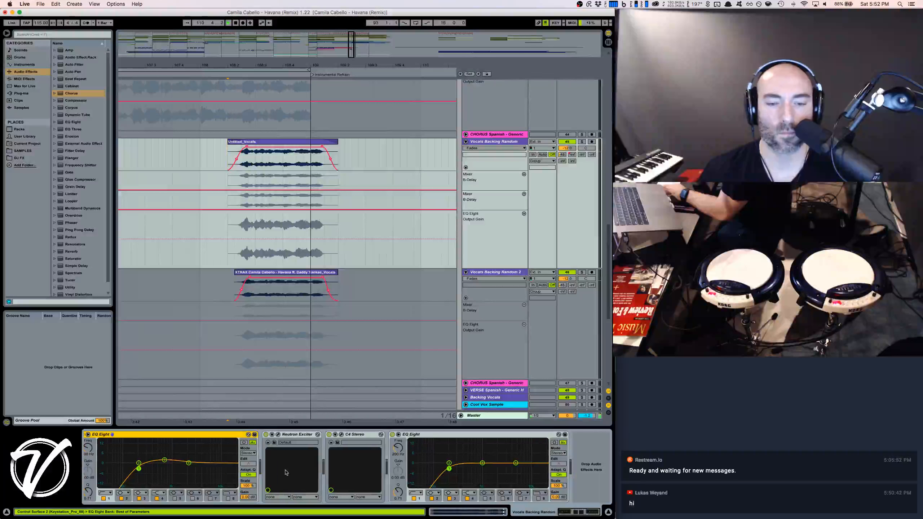
Audition the mix with the Untitled_Vocals clip off and on, and deactivate the XTRAX clip on Vocals Backing Random 2
{"action": "left_click", "coordinate": [277, 147]}
{"action": "key", "text": "0"}
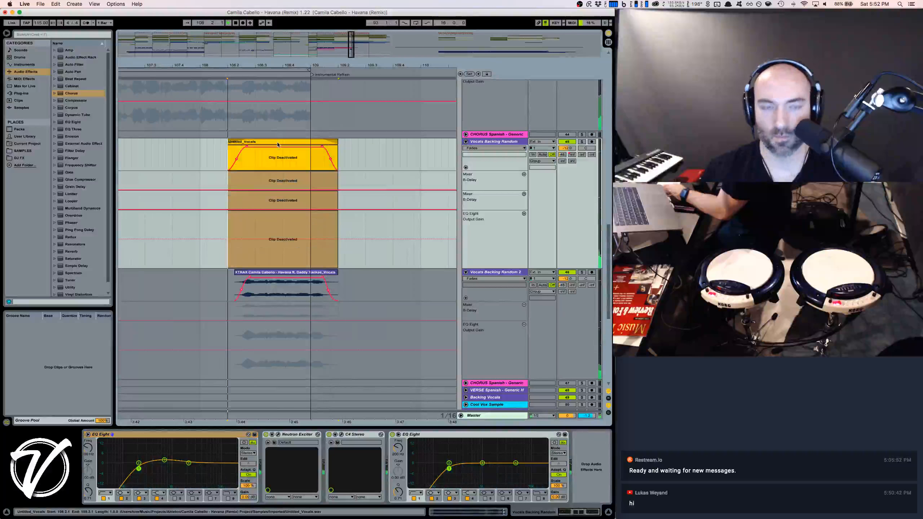
{"action": "key", "text": "0"}
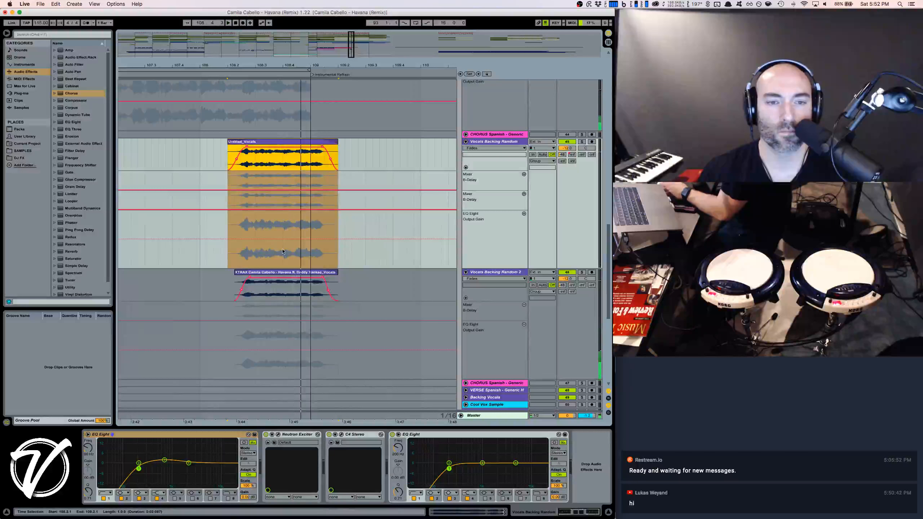
{"action": "left_click", "coordinate": [280, 274]}
{"action": "key", "text": "0"}
{"action": "key", "text": "space"}
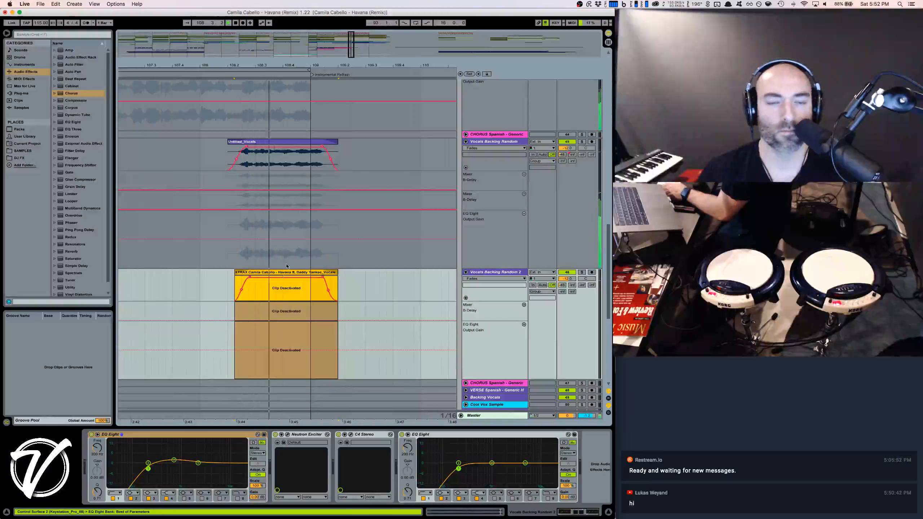
Automate the two delay sends of Vocals Backing Random to rise under the Untitled_Vocals clip and fall back after it, and play the result
{"action": "key", "text": "minus"}
{"action": "key", "text": "minus"}
{"action": "key", "text": "minus"}
{"action": "key", "text": "minus"}
{"action": "key", "text": "minus"}
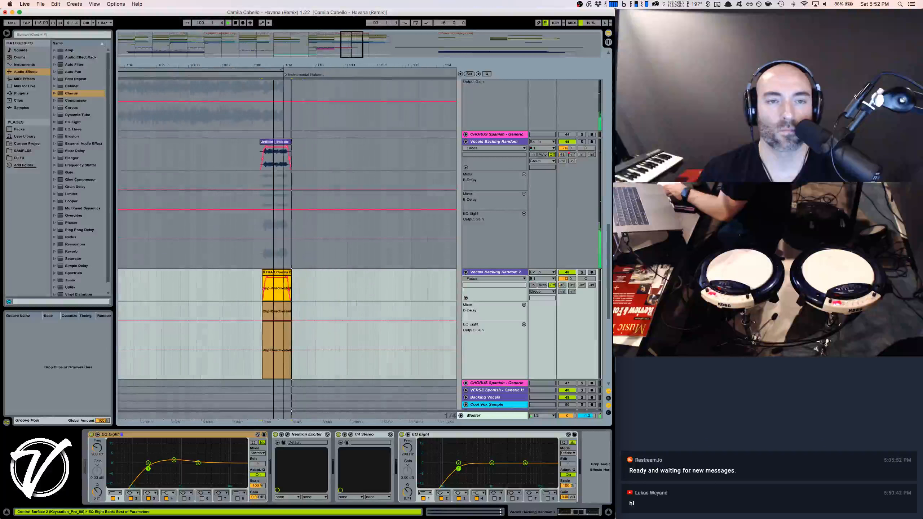
{"action": "left_click_drag", "start_coordinate": [262, 184], "coordinate": [278, 183]}
{"action": "left_click", "coordinate": [261, 183]}
{"action": "left_click", "coordinate": [246, 183]}
{"action": "left_click", "coordinate": [305, 189]}
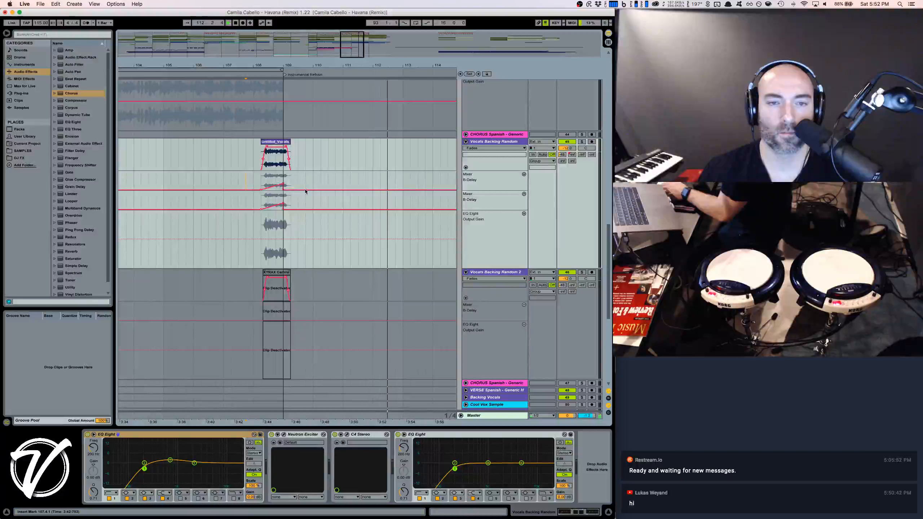
{"action": "left_click", "coordinate": [283, 190]}
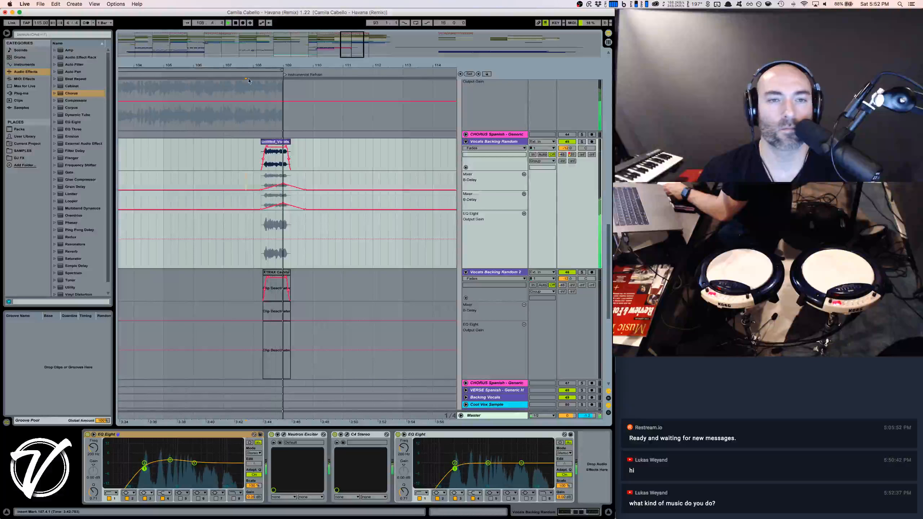
{"action": "key", "text": "space"}
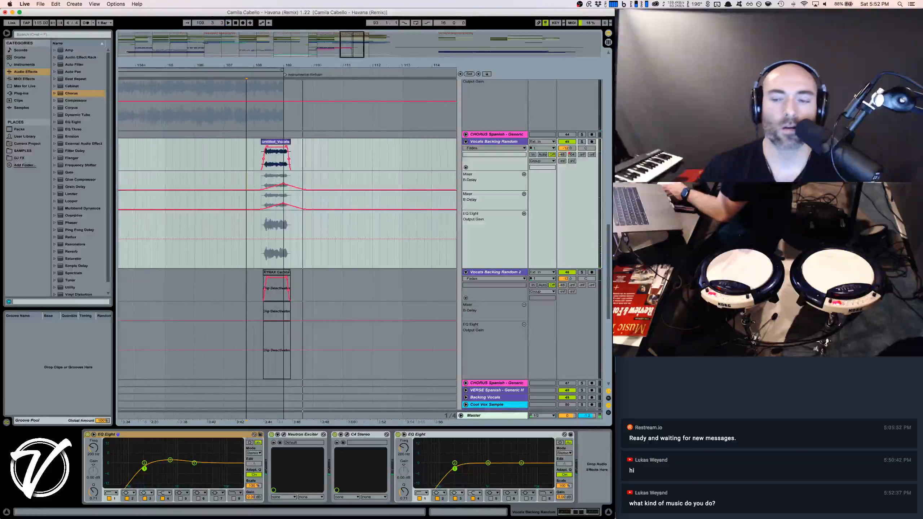
Fold all tracks to compact the arrangement and bring the Vox group and Chorus 3 into view
{"action": "left_click_drag", "start_coordinate": [245, 65], "coordinate": [261, 35]}
{"action": "left_click", "coordinate": [465, 142], "text": "alt"}
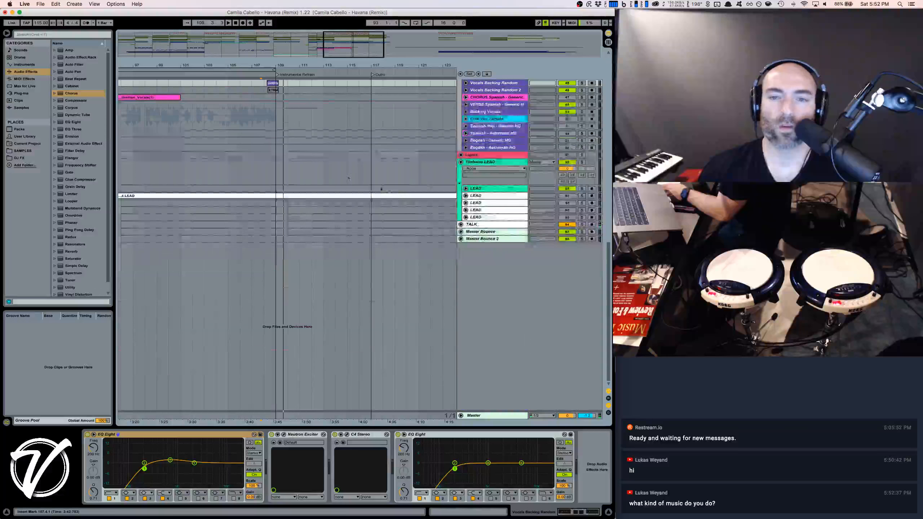
{"action": "scroll", "coordinate": [345, 177], "scroll_direction": "up", "scroll_amount": 5}
{"action": "scroll", "coordinate": [345, 177], "scroll_direction": "up", "scroll_amount": 3}
{"action": "scroll", "coordinate": [345, 177], "scroll_direction": "left", "scroll_amount": 3}
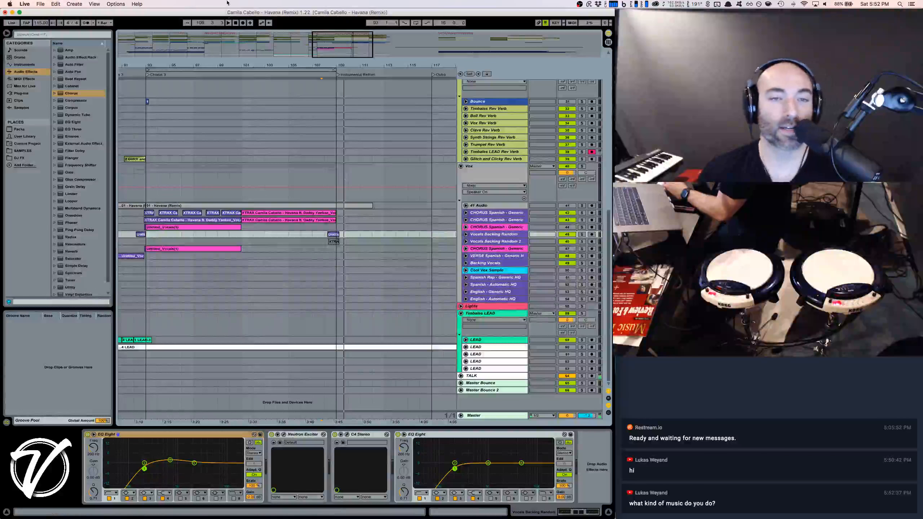
Play the full arrangement from bar 65
{"action": "left_click_drag", "start_coordinate": [230, 60], "coordinate": [255, 66]}
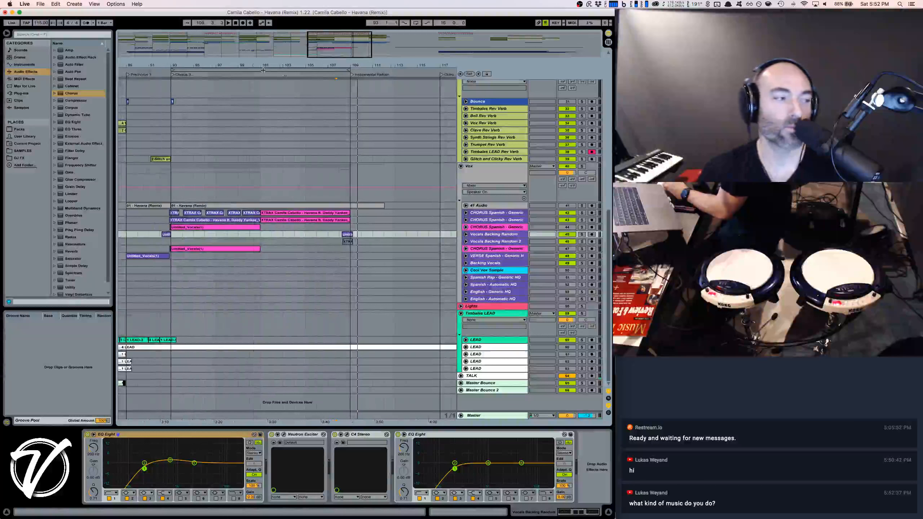
{"action": "key", "text": "minus"}
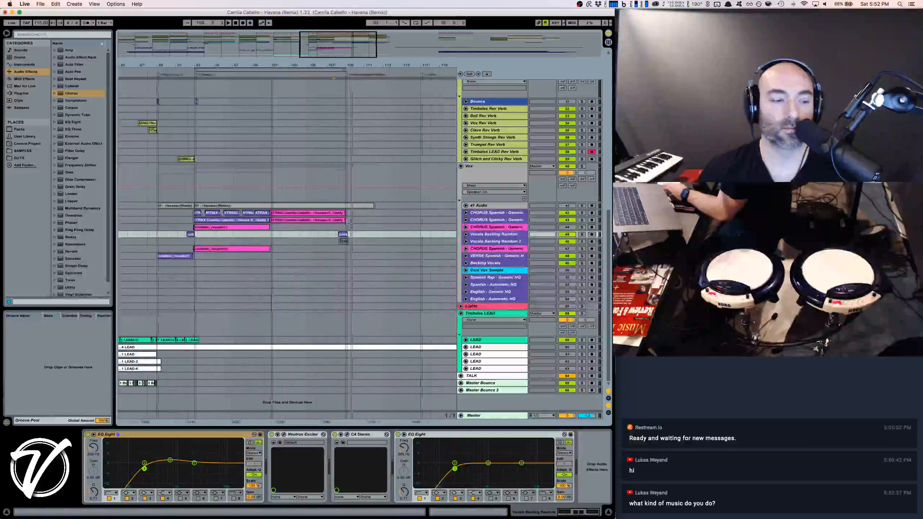
{"action": "key", "text": "minus"}
{"action": "key", "text": "minus"}
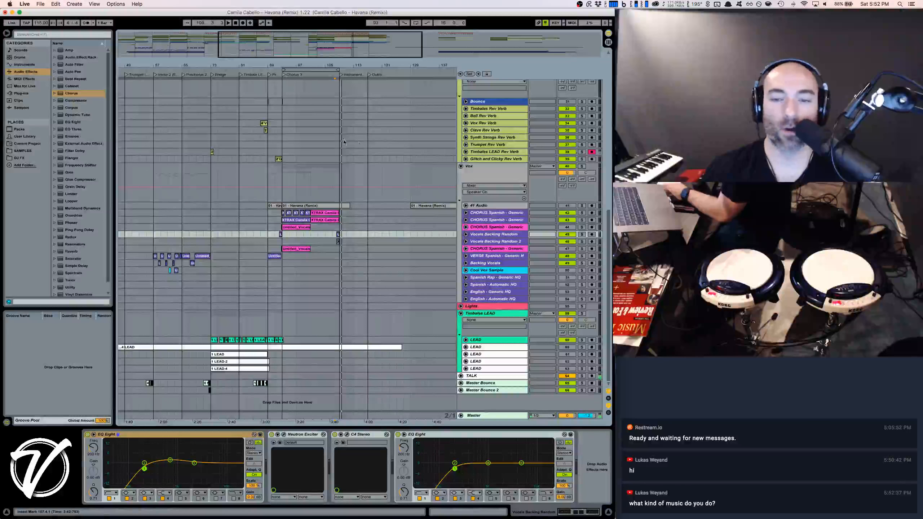
{"action": "left_click", "coordinate": [188, 95]}
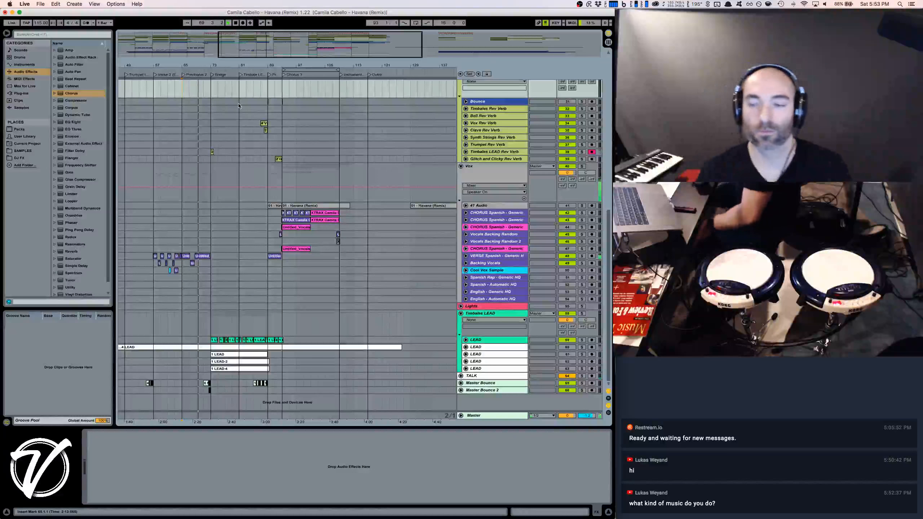
Examine the first LEAD track of the Timbales LEAD group unfolded during playback, with its clips and automation, and fold it again
{"action": "scroll", "coordinate": [233, 145], "scroll_direction": "up", "scroll_amount": 10}
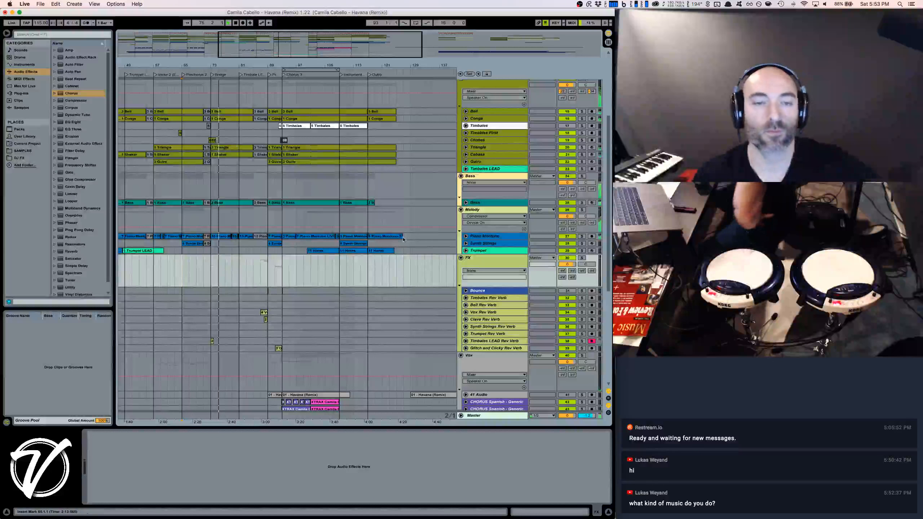
{"action": "scroll", "coordinate": [403, 240], "scroll_direction": "down", "scroll_amount": 5}
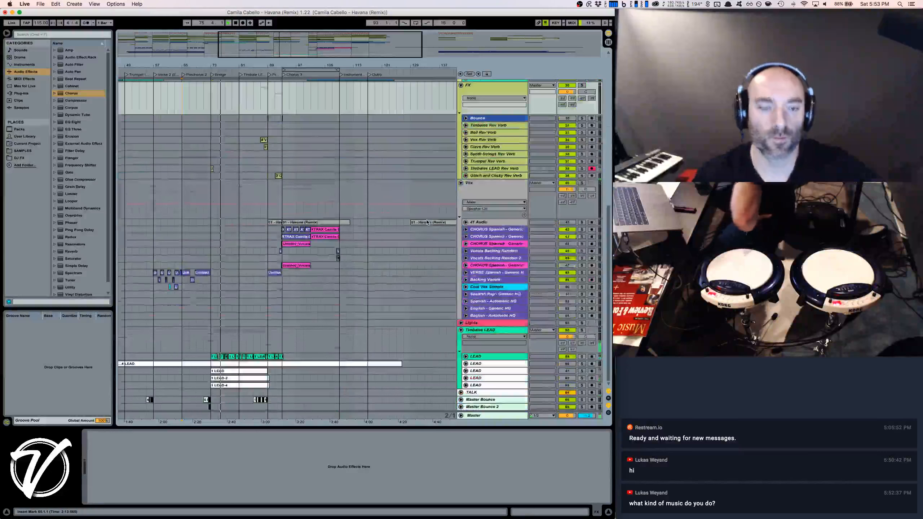
{"action": "left_click", "coordinate": [466, 357]}
{"action": "scroll", "coordinate": [380, 290], "scroll_direction": "down", "scroll_amount": 3}
{"action": "left_click_drag", "start_coordinate": [226, 66], "coordinate": [227, 112]}
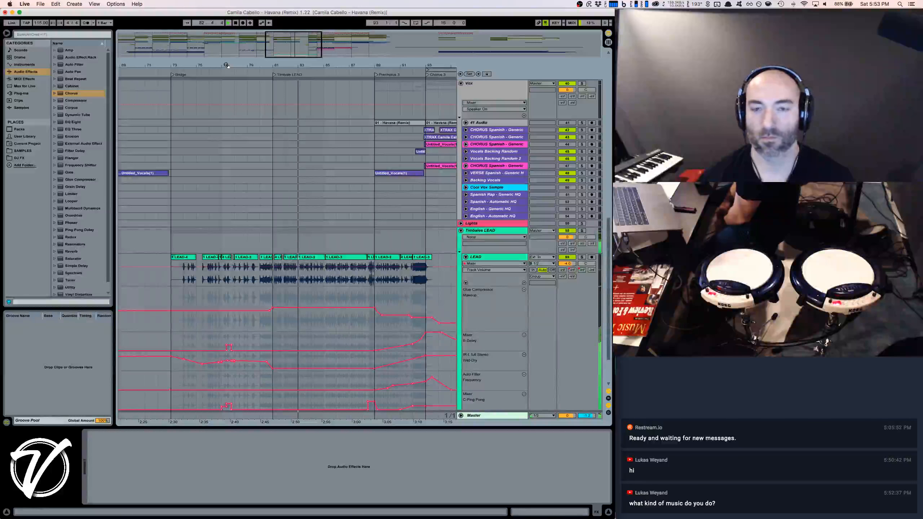
{"action": "left_click_drag", "start_coordinate": [273, 64], "coordinate": [270, 25]}
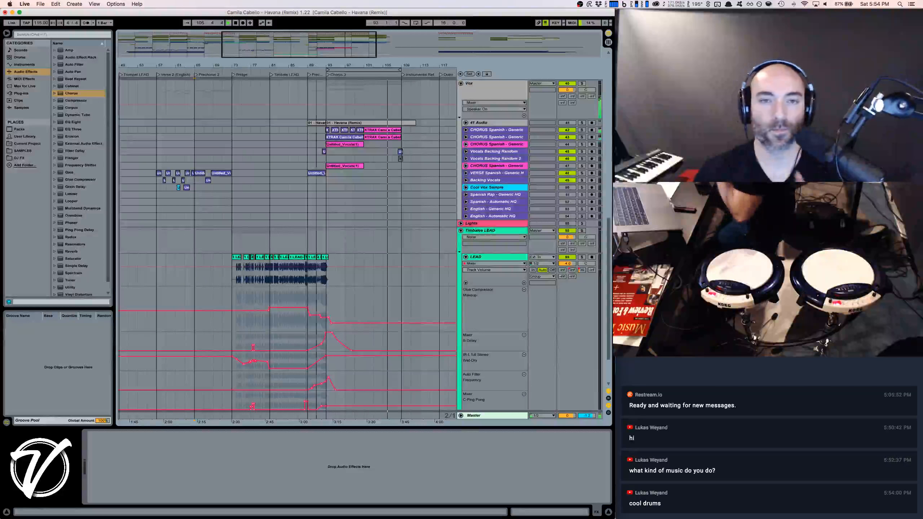
{"action": "left_click_drag", "start_coordinate": [316, 40], "coordinate": [317, 14]}
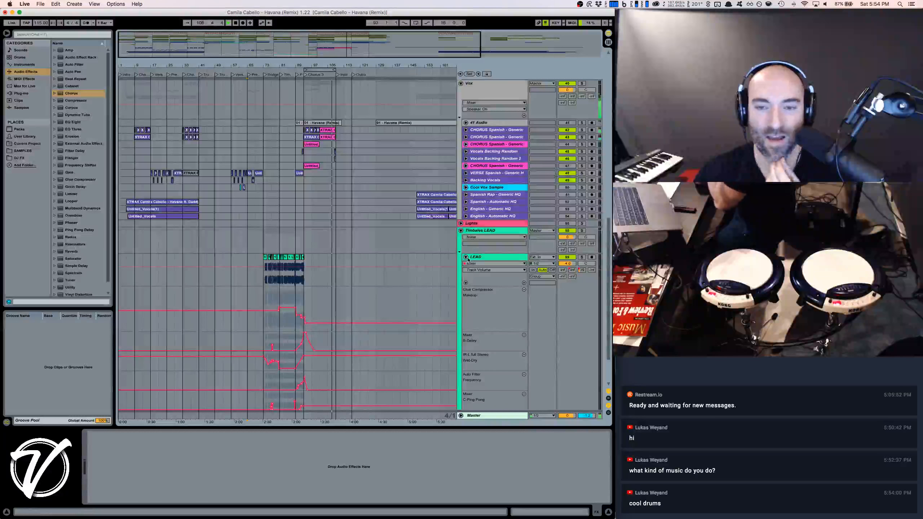
{"action": "left_click", "coordinate": [466, 257]}
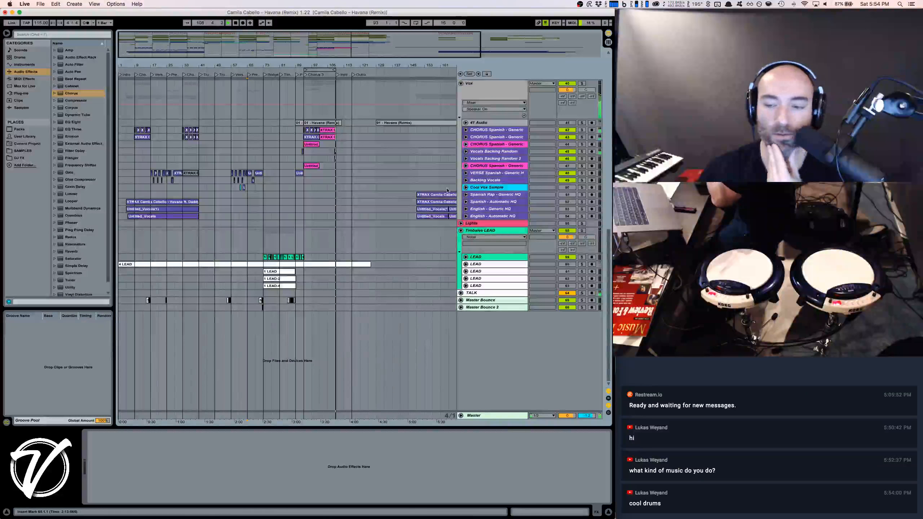
Follow playback through the Instrumental Refrain into the Outro and place the insert marker at bar 117 on the lower CHORUS Spanish track
{"action": "scroll", "coordinate": [358, 94], "scroll_direction": "up", "scroll_amount": 5}
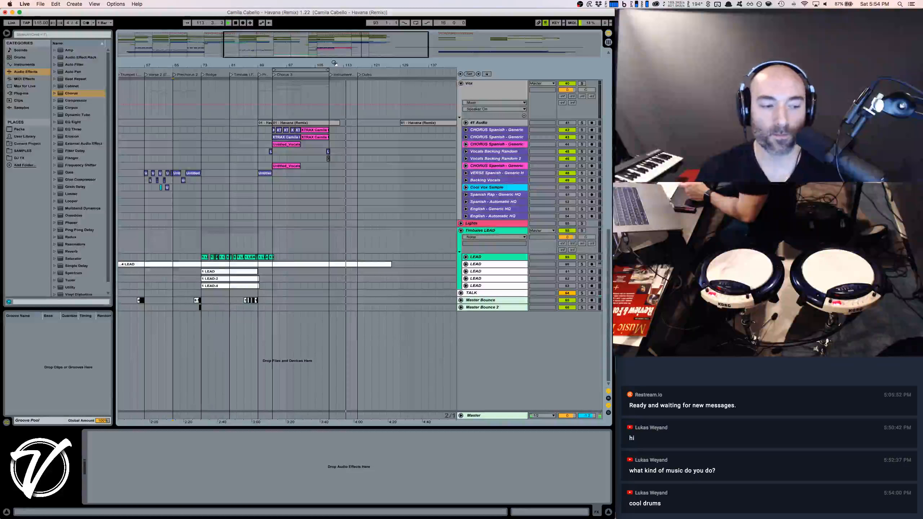
{"action": "left_click_drag", "start_coordinate": [343, 64], "coordinate": [341, 64]}
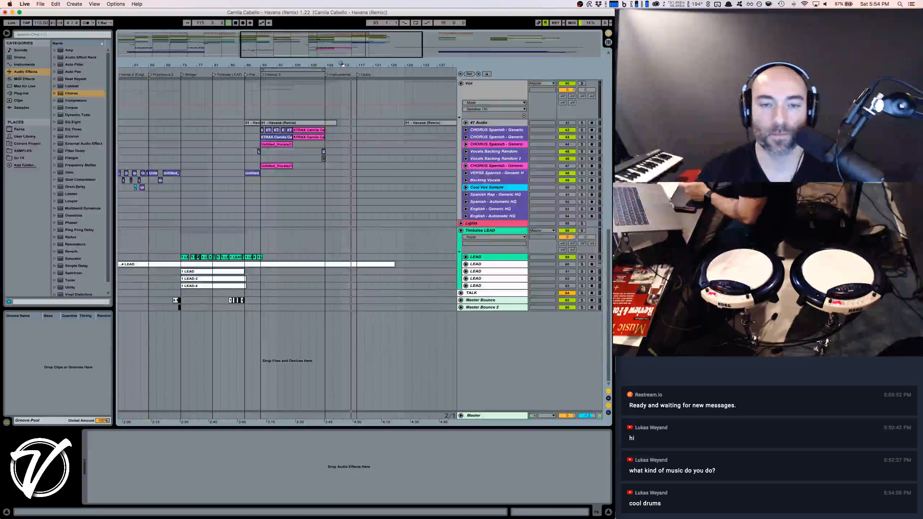
{"action": "left_click", "coordinate": [357, 138]}
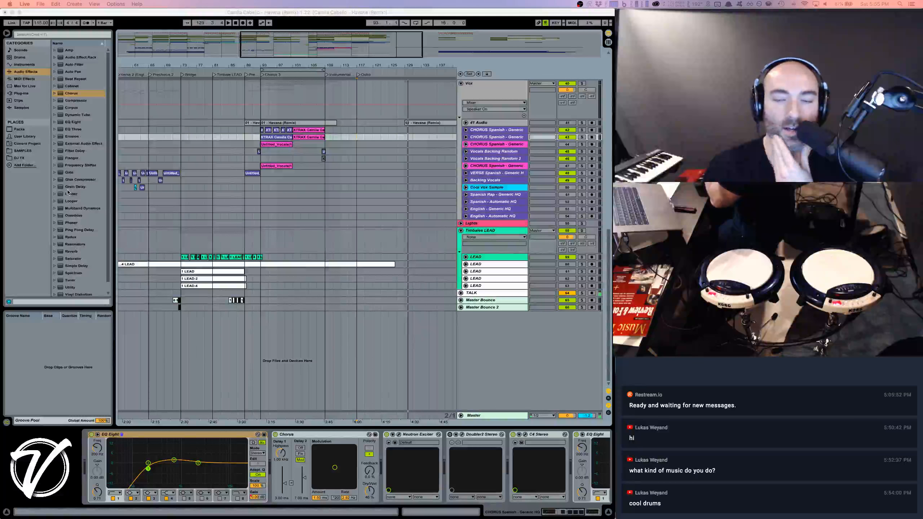
{"action": "left_click", "coordinate": [315, 14]}
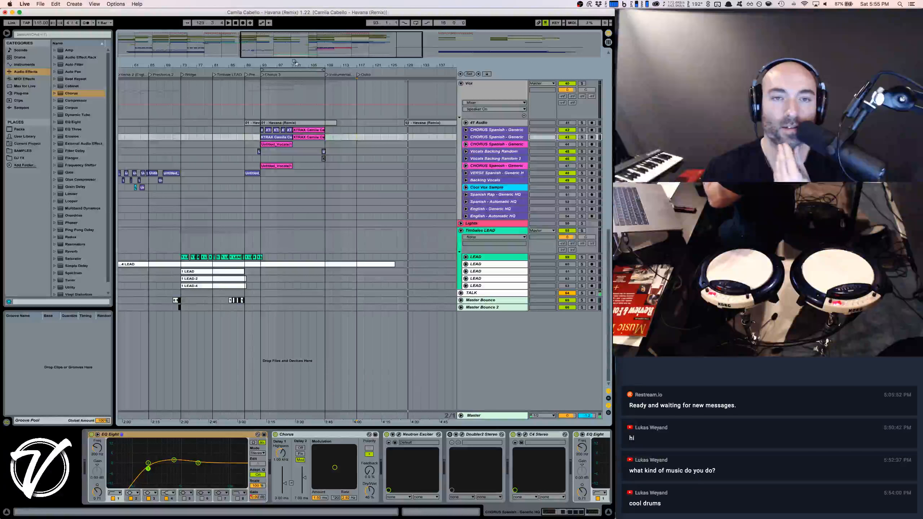
{"action": "left_click_drag", "start_coordinate": [293, 65], "coordinate": [293, 41]}
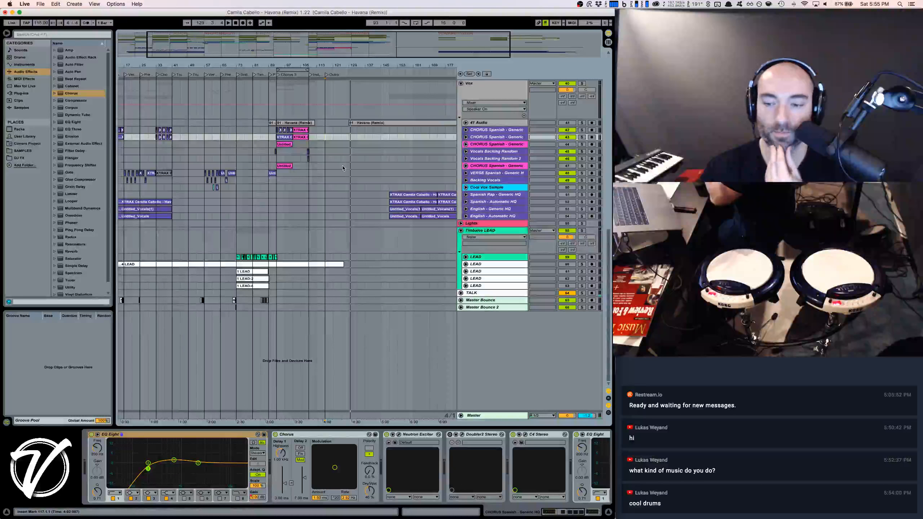
{"action": "left_click_drag", "start_coordinate": [316, 64], "coordinate": [316, 84]}
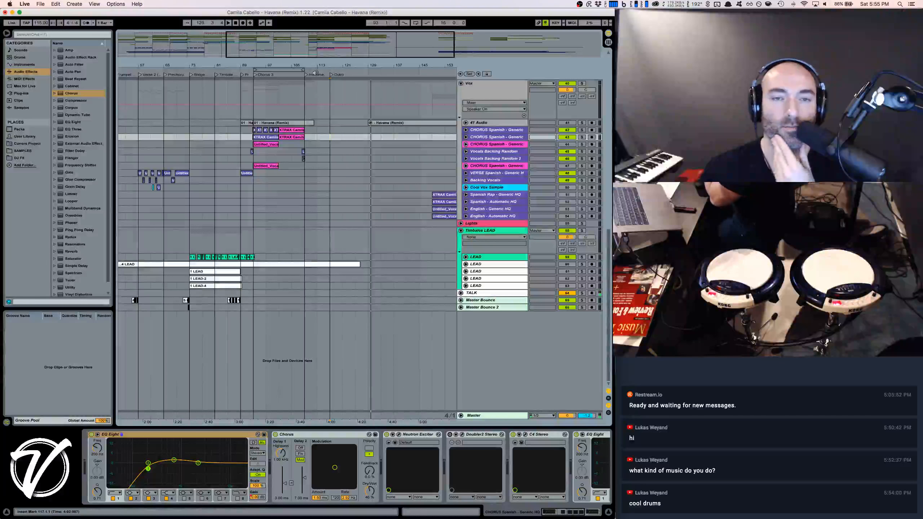
{"action": "left_click_drag", "start_coordinate": [312, 66], "coordinate": [313, 73]}
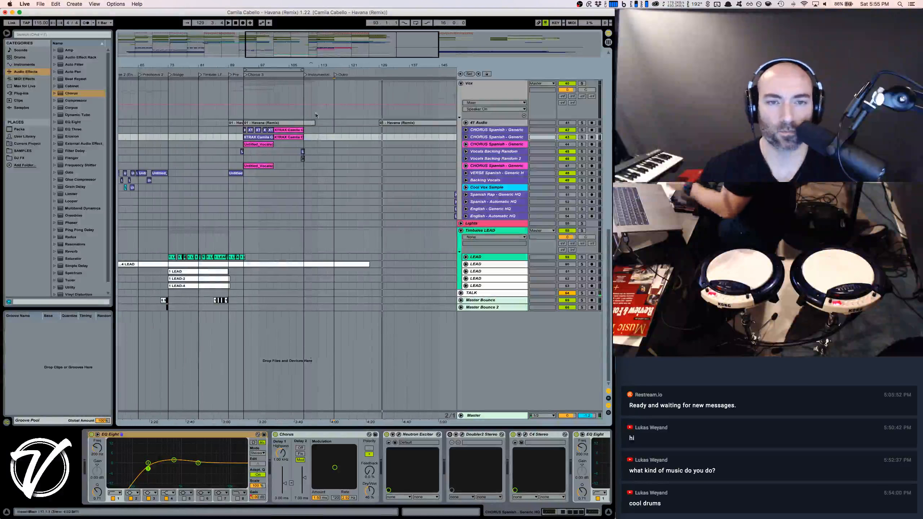
Unfold the second CHORUS Spanish track, set the marker at bar 101, and play the transition from bar 107 on Vocals Backing Random
{"action": "left_click", "coordinate": [465, 138]}
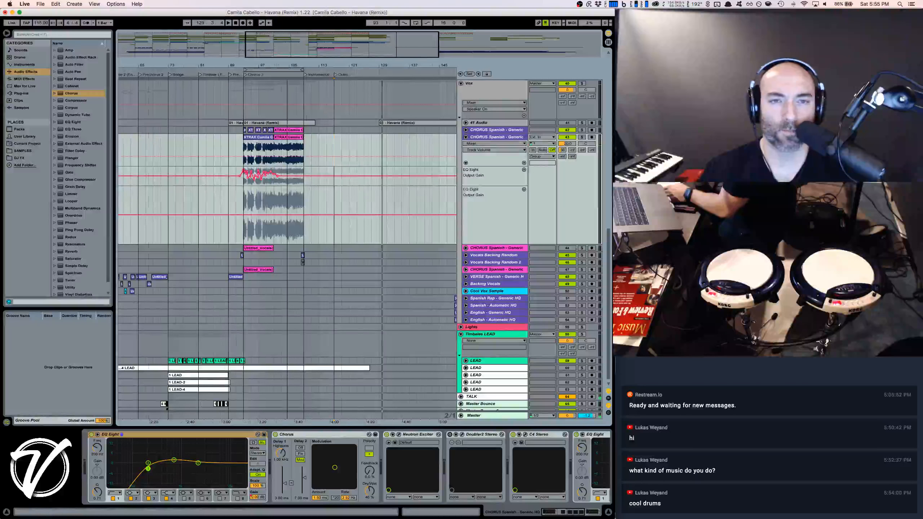
{"action": "left_click_drag", "start_coordinate": [287, 66], "coordinate": [287, 85]}
{"action": "left_click", "coordinate": [261, 159]}
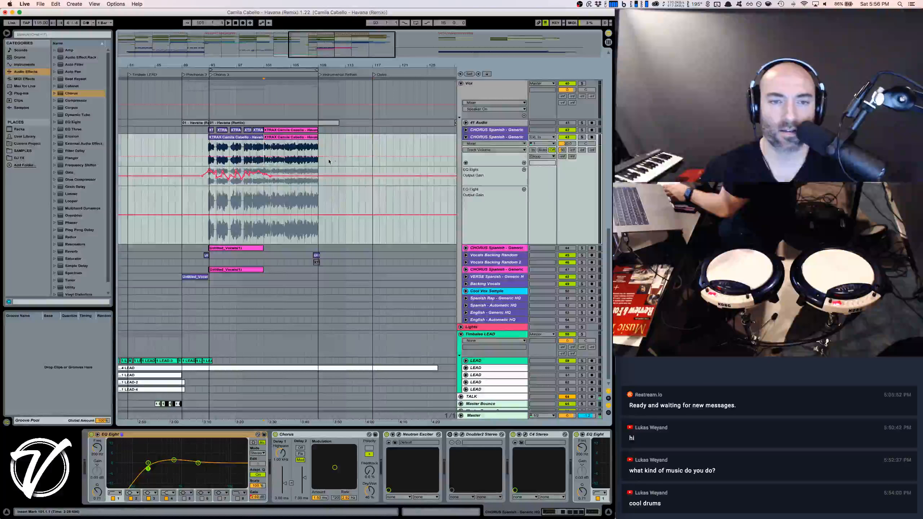
{"action": "left_click", "coordinate": [313, 255]}
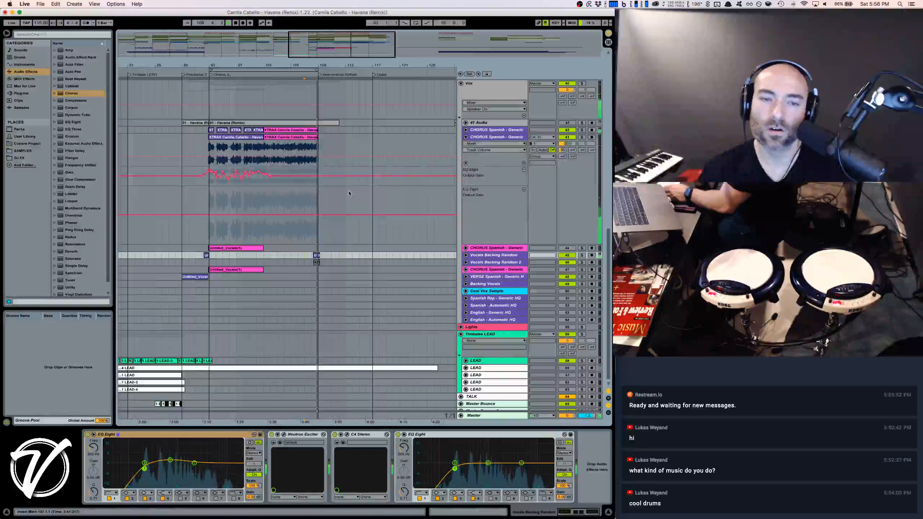
Unfold the Vocals Backing Random track, raise its A-Reverb send slightly, and start playback while selecting its two clips
{"action": "left_click", "coordinate": [465, 255]}
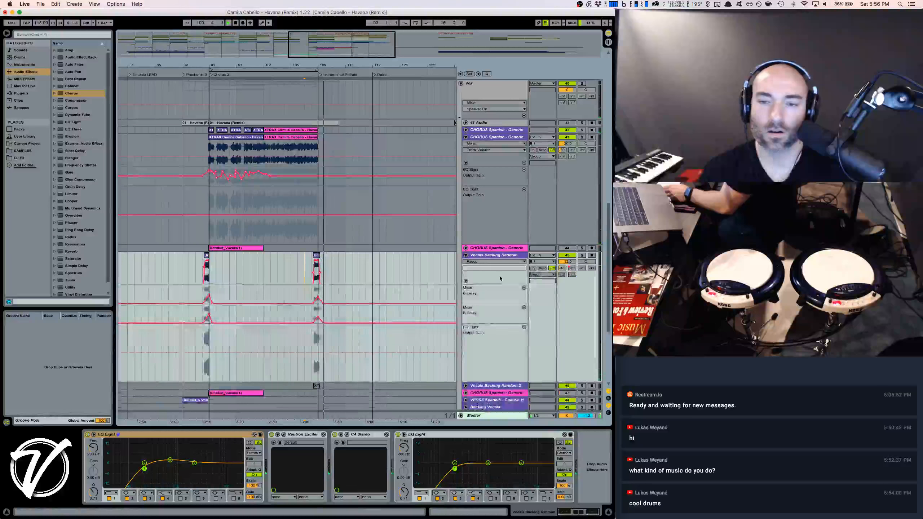
{"action": "left_click_drag", "start_coordinate": [562, 268], "coordinate": [562, 265]}
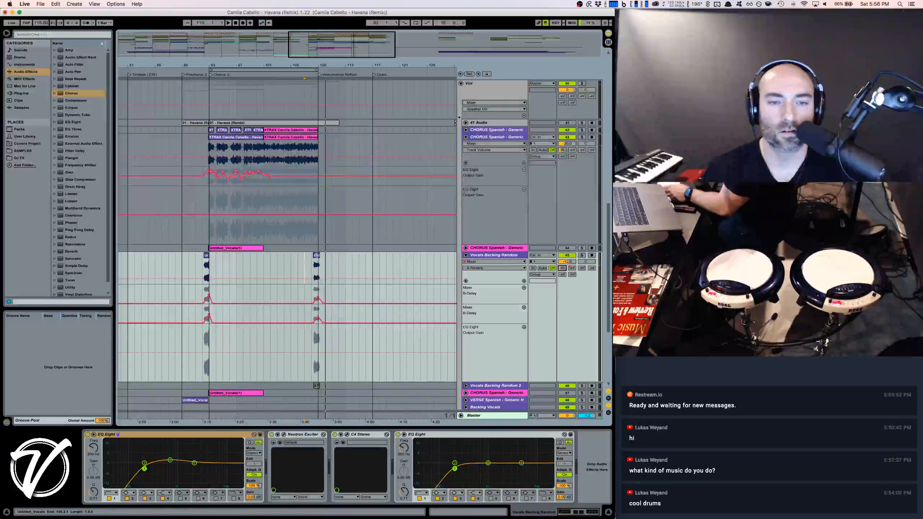
{"action": "left_click", "coordinate": [316, 256]}
{"action": "key", "text": "space"}
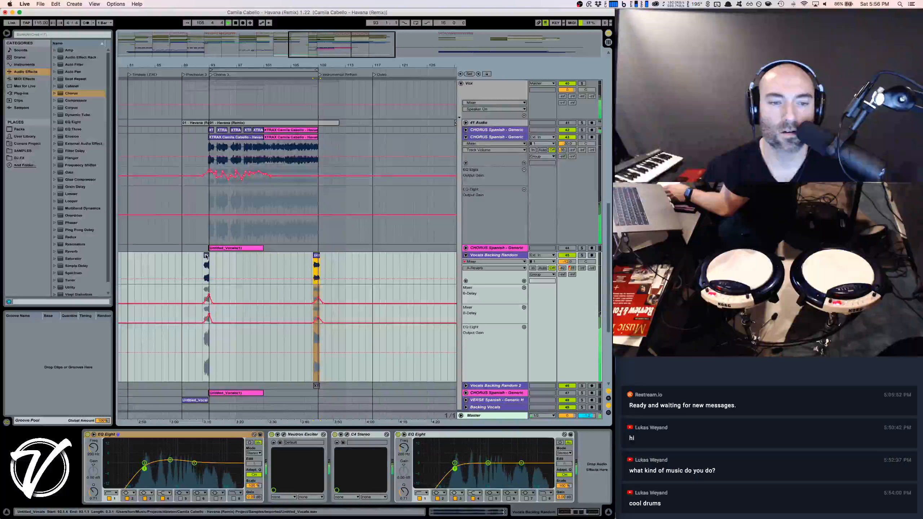
{"action": "left_click", "coordinate": [206, 255]}
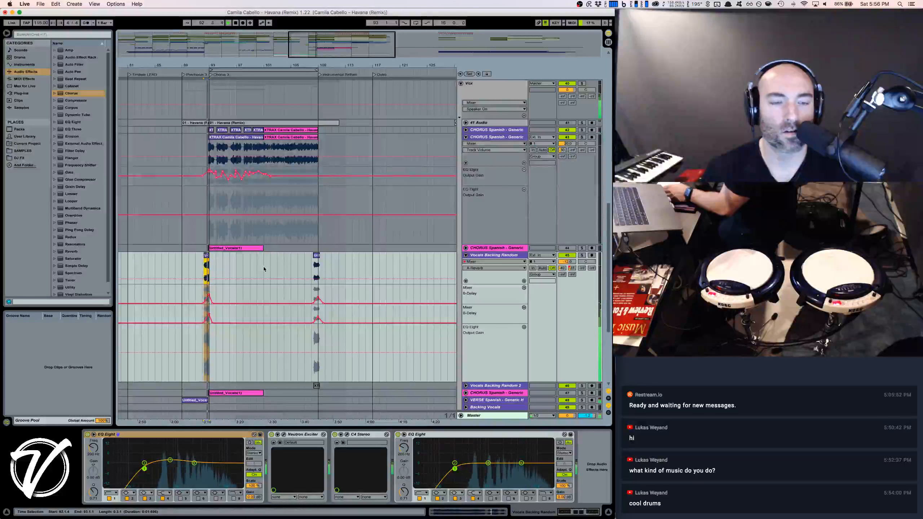
Set the gain of the first Vocals Backing Random clip to 4 dB and play from bar 91
{"action": "double_click", "coordinate": [209, 271]}
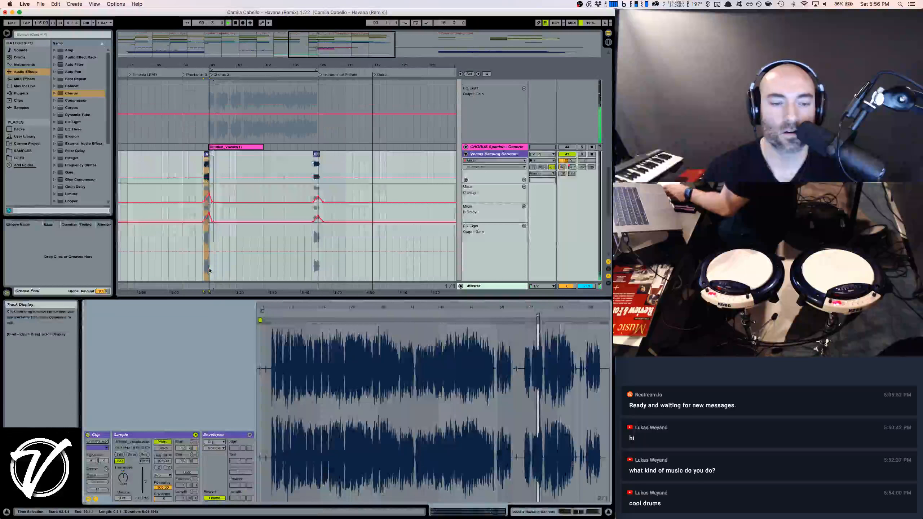
{"action": "key", "text": "space"}
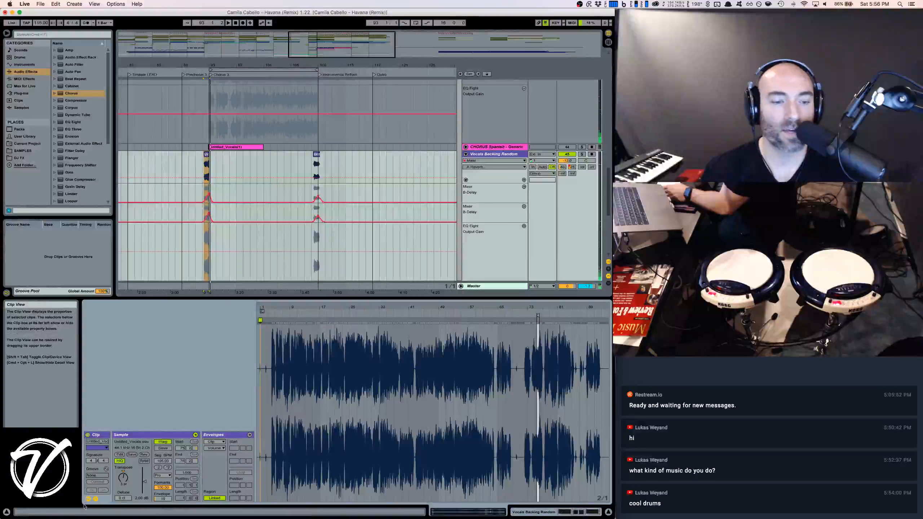
{"action": "left_click", "coordinate": [141, 498]}
{"action": "type", "text": "4"}
{"action": "key", "text": "Return"}
{"action": "key", "text": "space"}
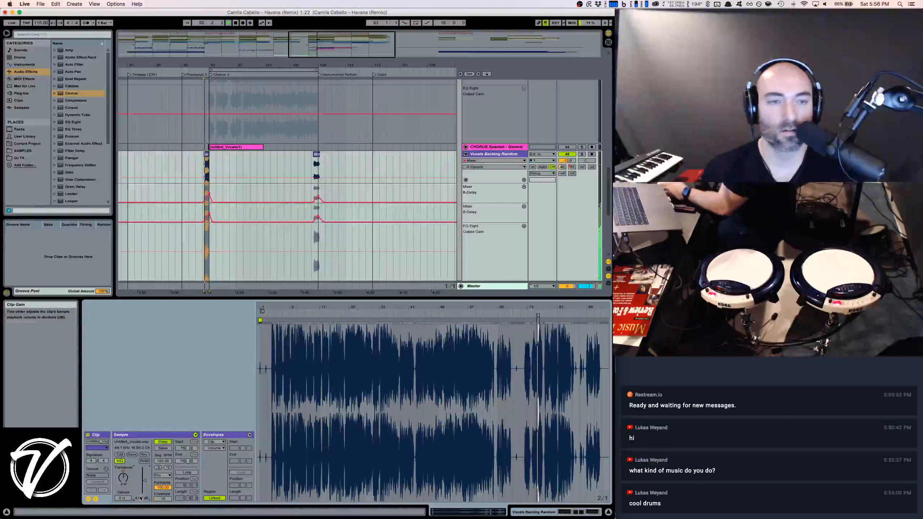
{"action": "left_click", "coordinate": [195, 171]}
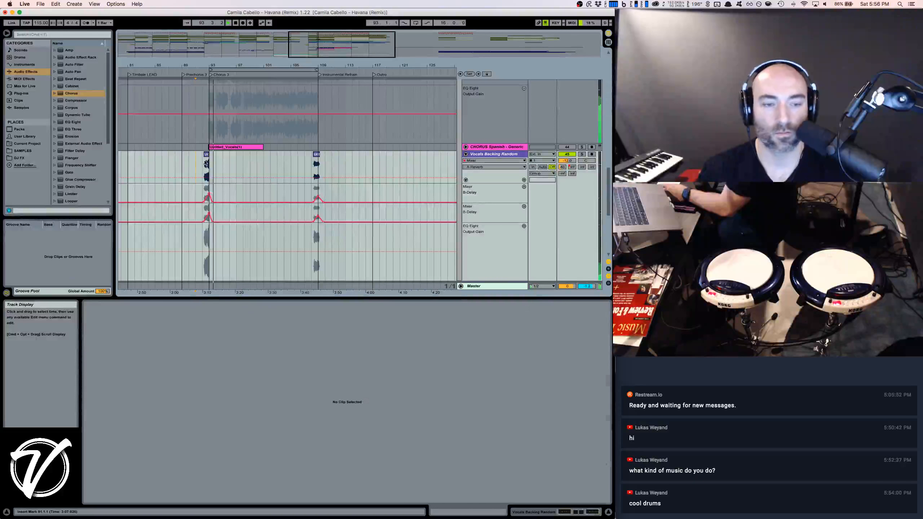
Set the gain of the first Vocals Backing Random clip to 3 dB and play it, returning to the device view
{"action": "key", "text": "shift+Tab"}
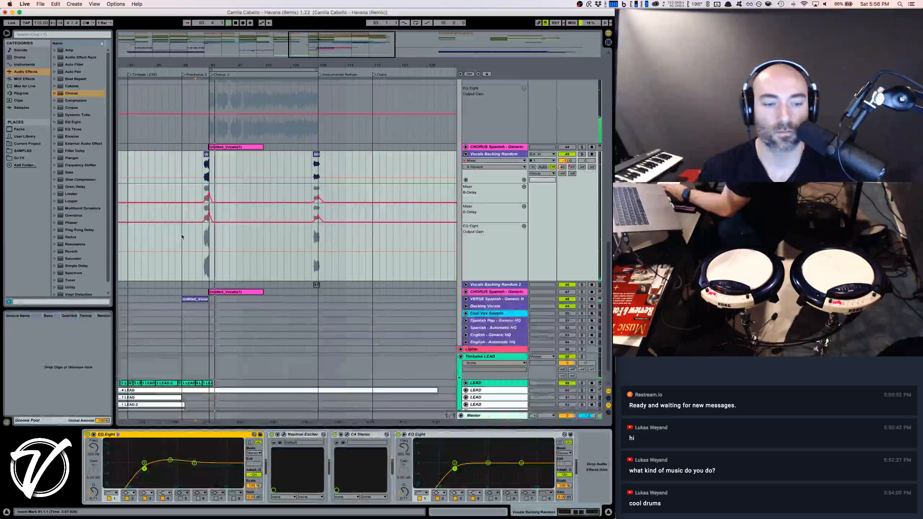
{"action": "double_click", "coordinate": [207, 154]}
{"action": "key", "text": "space"}
{"action": "left_click", "coordinate": [138, 499]}
{"action": "type", "text": "3"}
{"action": "key", "text": "Return"}
{"action": "key", "text": "space"}
{"action": "key", "text": "shift+Tab"}
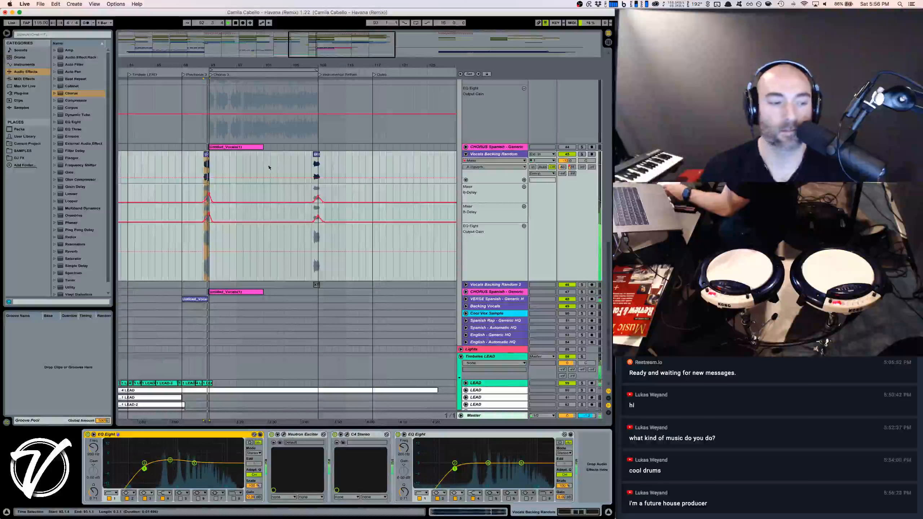
Play the Chorus 3 to Instrumental Refrain transition from just before the second Vocals Backing Random clip
{"action": "left_click", "coordinate": [312, 161]}
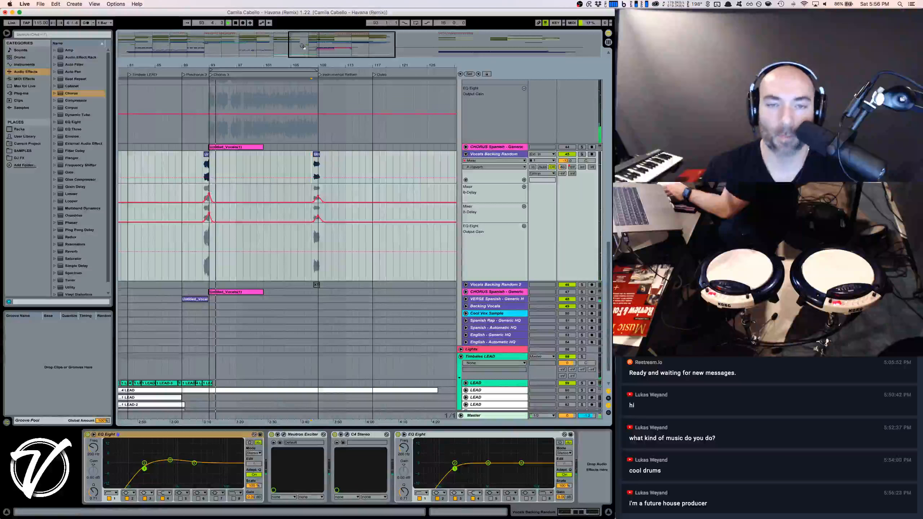
{"action": "mouse_move", "coordinate": [316, 66]}
{"action": "left_mouse_down"}
{"action": "mouse_move", "coordinate": [315, 76]}
{"action": "mouse_move", "coordinate": [315, 66]}
{"action": "left_mouse_up"}
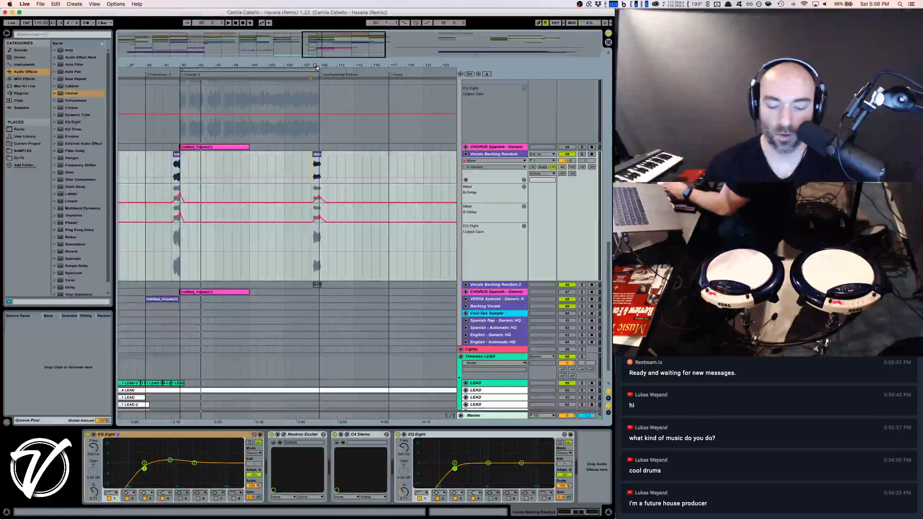
{"action": "key", "text": "space"}
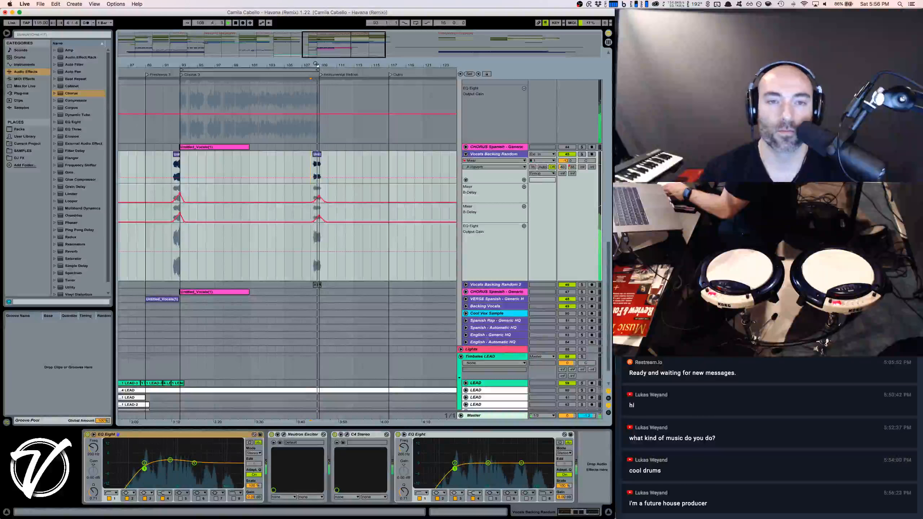
{"action": "left_click_drag", "start_coordinate": [316, 64], "coordinate": [316, 91]}
{"action": "key", "text": "space"}
{"action": "key", "text": "space"}
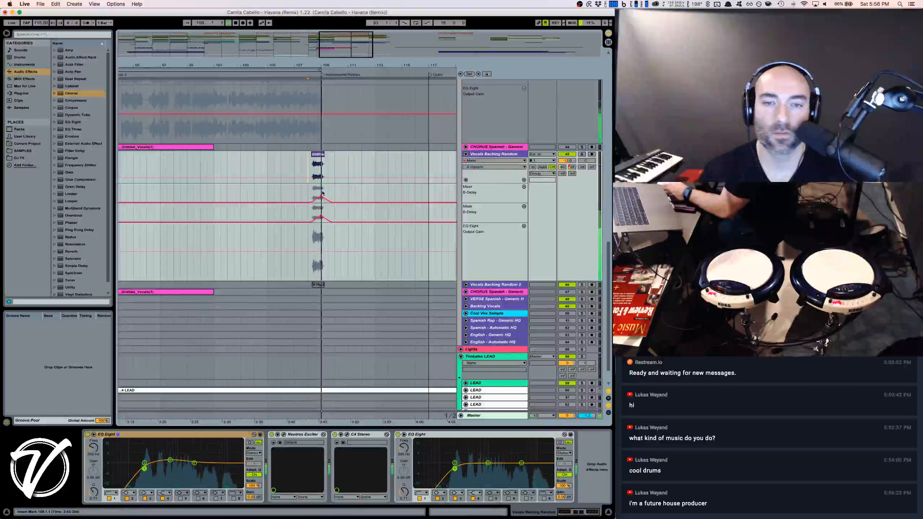
Add an A-Reverb automation lane to Vocals Backing Random and raise the send over the second clip from bar 108.1.1 to 109.3.1
{"action": "left_click", "coordinate": [524, 180]}
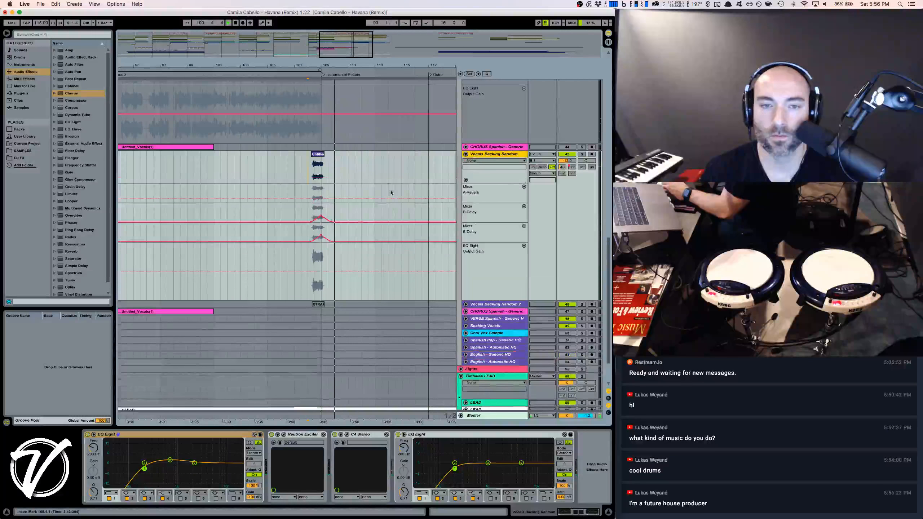
{"action": "left_click_drag", "start_coordinate": [309, 192], "coordinate": [326, 193]}
{"action": "left_click", "coordinate": [324, 197]}
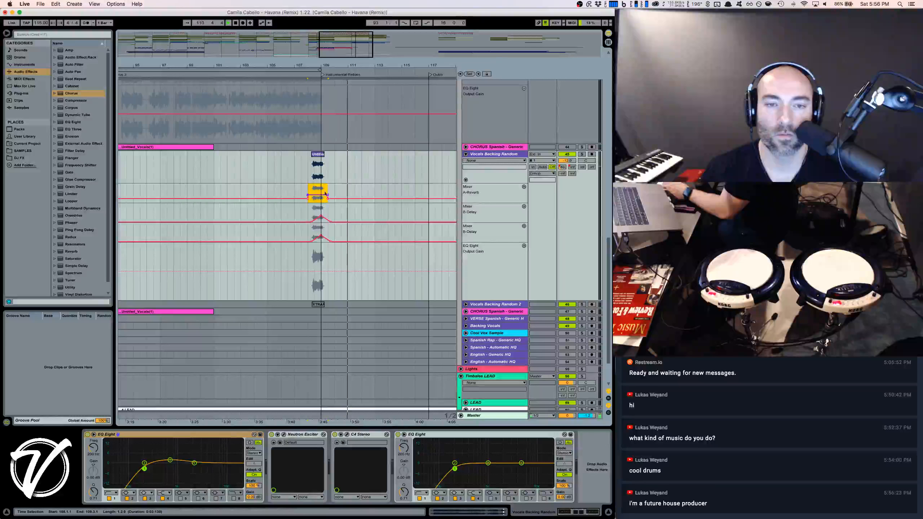
Raise the EQ Eight output gain automation slightly from bar 108.1.1 over the second backing clip and replay the transition
{"action": "left_click_drag", "start_coordinate": [309, 261], "coordinate": [327, 265]}
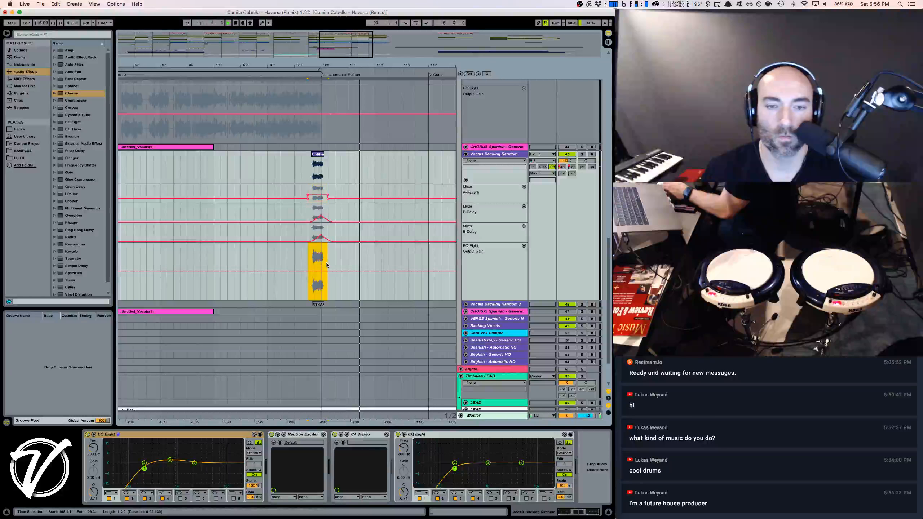
{"action": "left_click", "coordinate": [324, 271]}
{"action": "left_click_drag", "start_coordinate": [308, 270], "coordinate": [308, 269]}
{"action": "key", "text": "space"}
{"action": "key", "text": "space"}
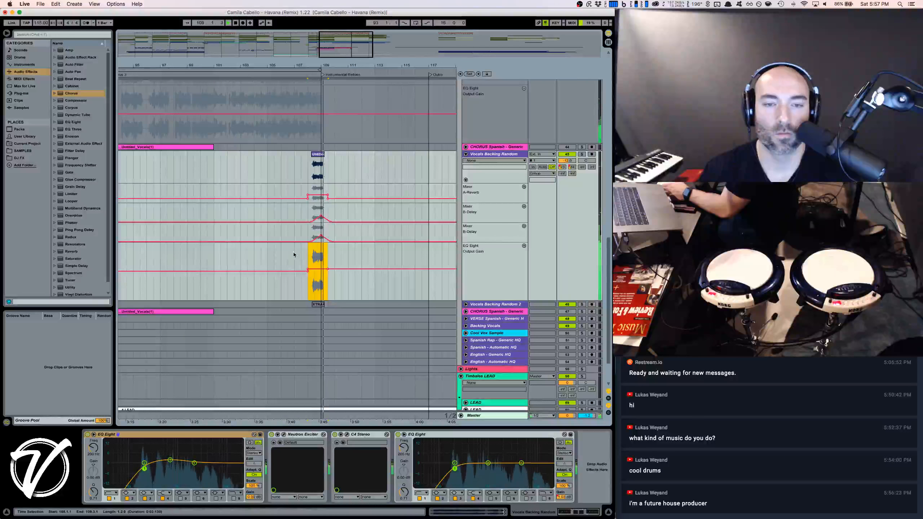
Keep the A-Reverb send automation raised past the second backing clip, stop playback, and fold the Vocals Backing Random track
{"action": "mouse_move", "coordinate": [282, 63]}
{"action": "left_mouse_down"}
{"action": "mouse_move", "coordinate": [282, 48]}
{"action": "mouse_move", "coordinate": [262, 63]}
{"action": "mouse_move", "coordinate": [281, 50]}
{"action": "mouse_move", "coordinate": [269, 52]}
{"action": "left_mouse_up"}
{"action": "left_click", "coordinate": [311, 199]}
{"action": "key", "text": "space"}
{"action": "scroll", "coordinate": [418, 135], "scroll_direction": "up", "scroll_amount": 2}
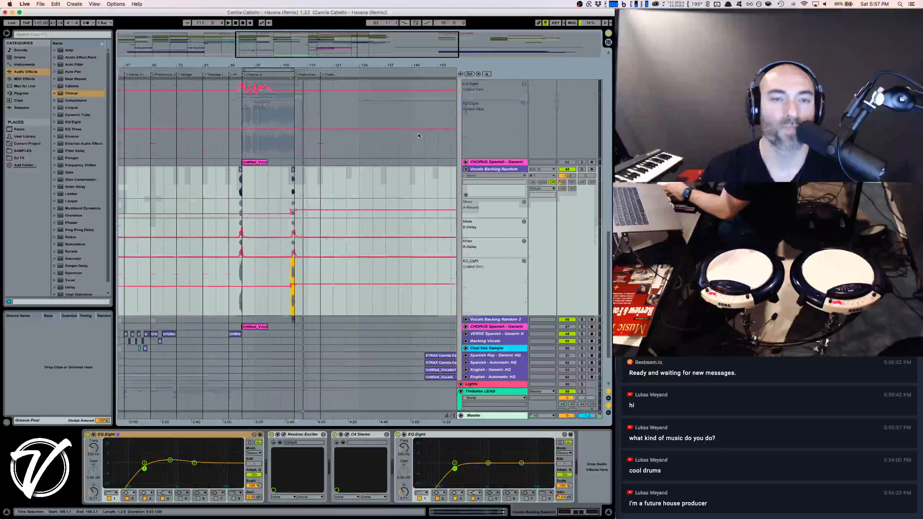
{"action": "scroll", "coordinate": [418, 136], "scroll_direction": "up", "scroll_amount": 10}
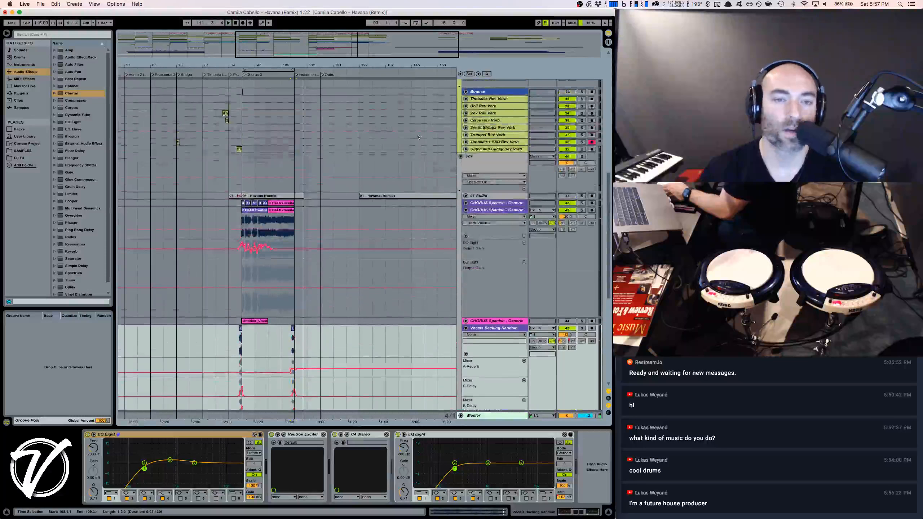
{"action": "left_click", "coordinate": [465, 329]}
Switch to the Trello card in Chrome and prefix the chopped up "Havana" samples checklist item with "PROB NO —"
{"action": "key", "text": "super+Tab"}
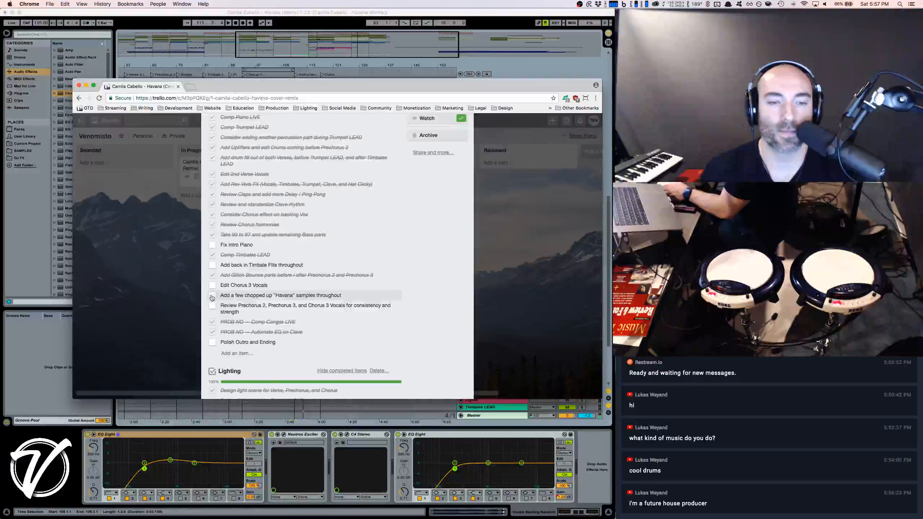
{"action": "left_click", "coordinate": [223, 296]}
{"action": "type", "text": "P"}
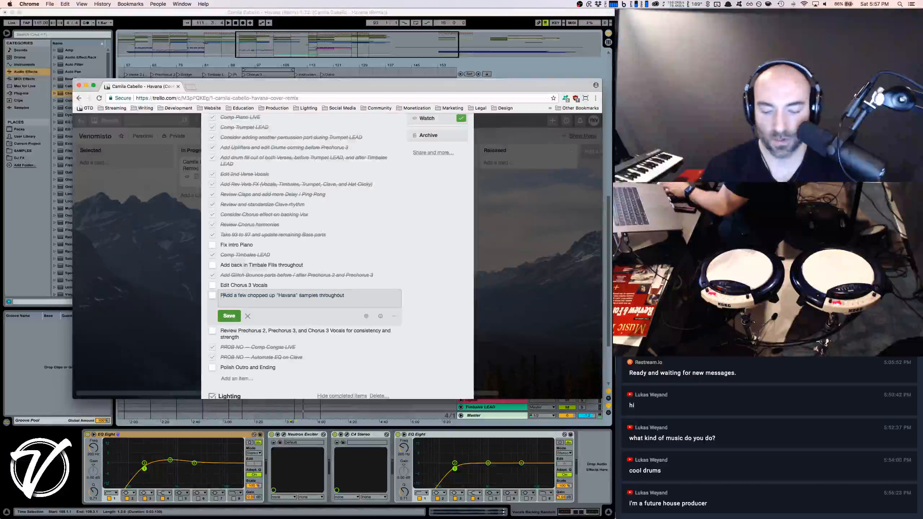
{"action": "type", "text": "ROB NO —"}
{"action": "key", "text": "Return"}
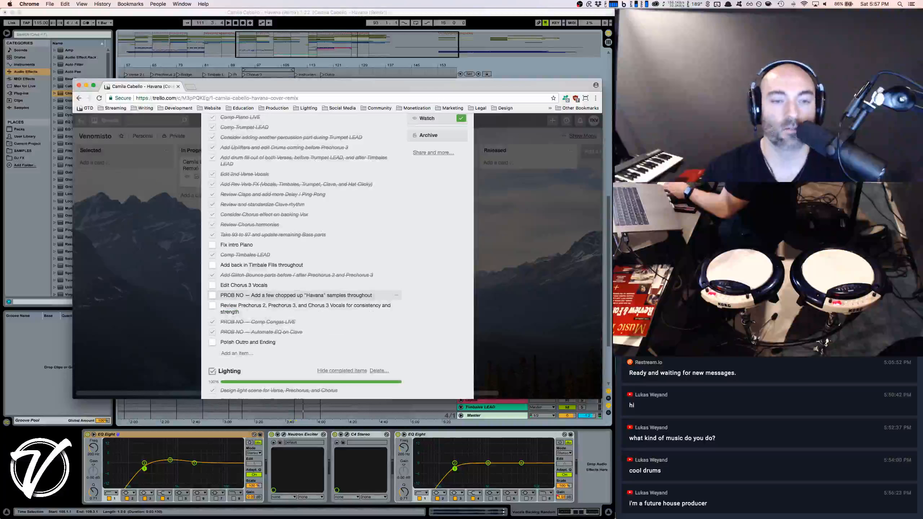
Return to Live, select the unfolded CHORUS Spanish track's clip at bar 101, and play it with that track and TALK soloed
{"action": "key", "text": "super+Tab"}
{"action": "scroll", "coordinate": [372, 241], "scroll_direction": "down", "scroll_amount": 5}
{"action": "left_click_drag", "start_coordinate": [274, 66], "coordinate": [275, 95]}
{"action": "left_click", "coordinate": [297, 133]}
{"action": "left_click", "coordinate": [582, 393]}
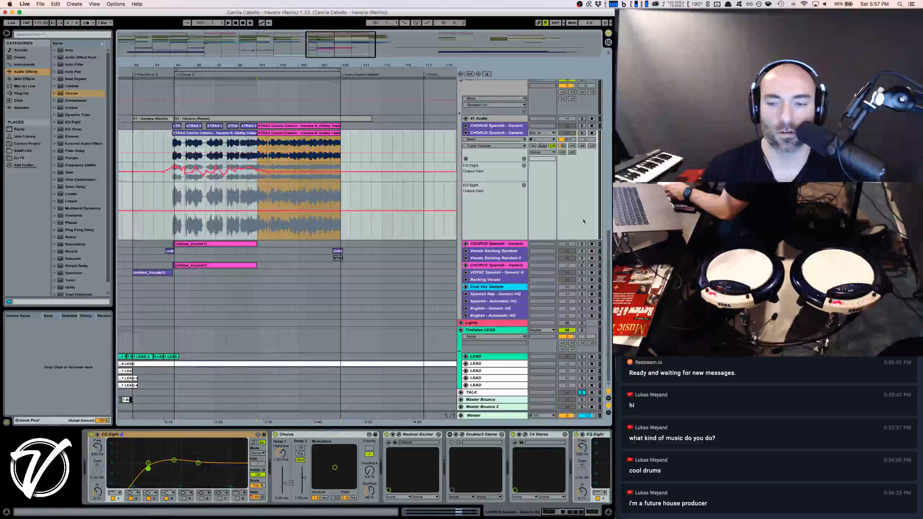
{"action": "left_click", "coordinate": [582, 134]}
{"action": "key", "text": "space"}
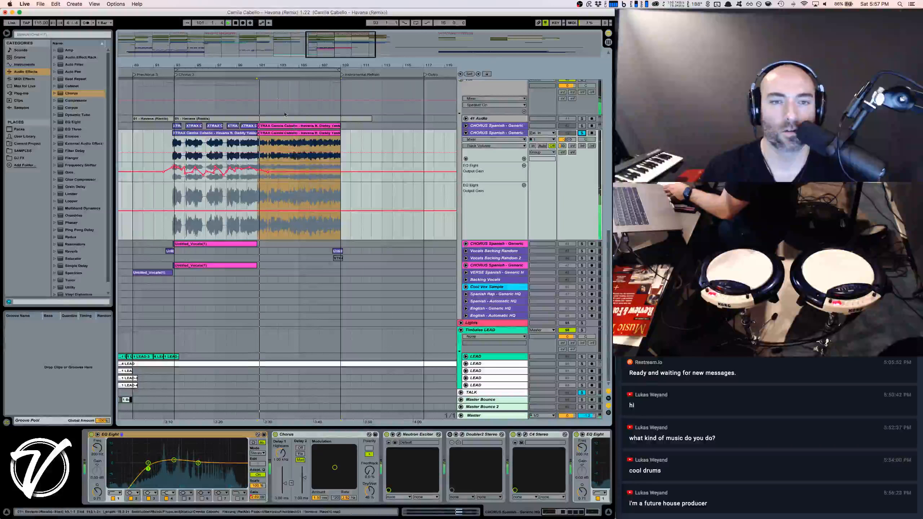
Replay the soloed CHORUS Spanish vocal from the clip boundary at bar 101
{"action": "left_click_drag", "start_coordinate": [273, 66], "coordinate": [273, 87]}
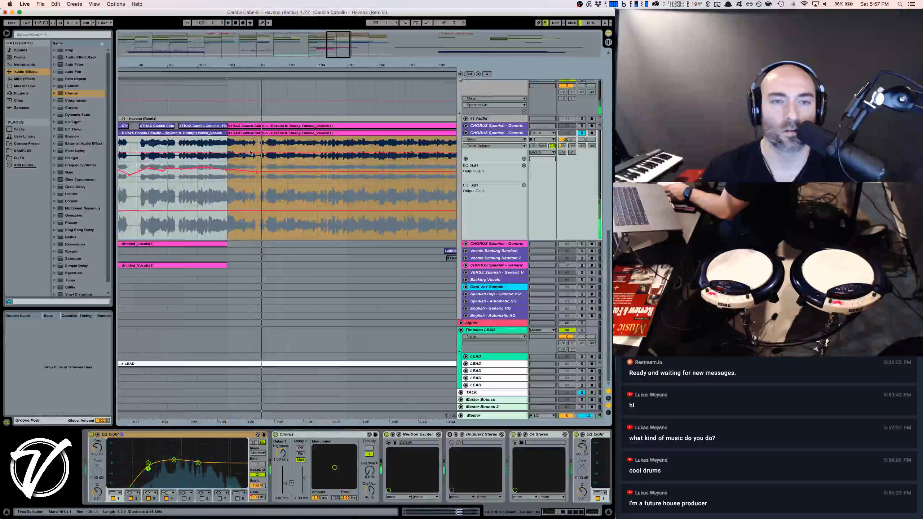
{"action": "left_click", "coordinate": [229, 145]}
{"action": "left_click", "coordinate": [229, 146]}
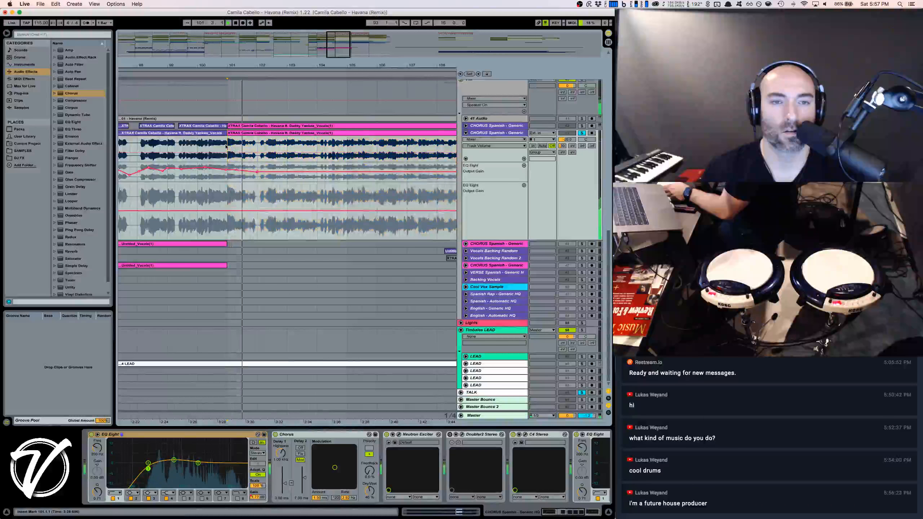
{"action": "key", "text": "space"}
Split the CHORUS Spanish clip at 101.3.3 and just after bar 102, and delete the piece between
{"action": "left_click_drag", "start_coordinate": [260, 66], "coordinate": [255, 87]}
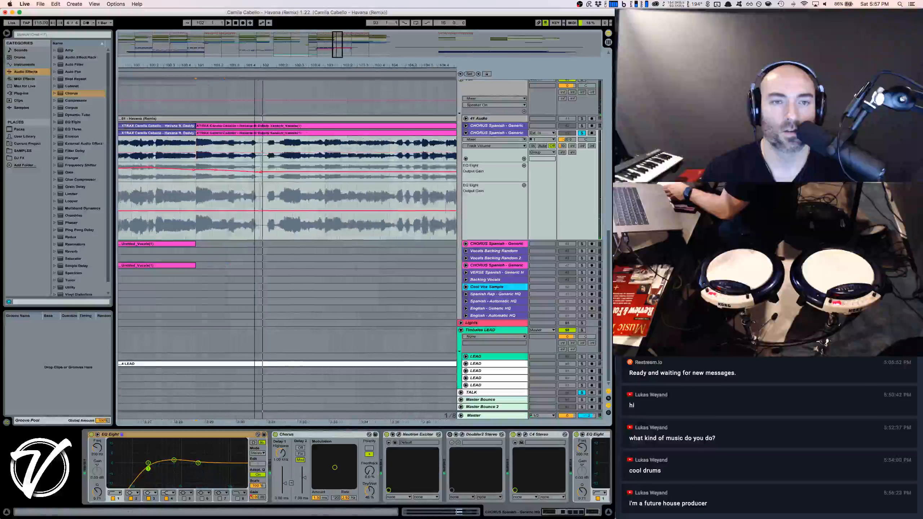
{"action": "left_click", "coordinate": [237, 147]}
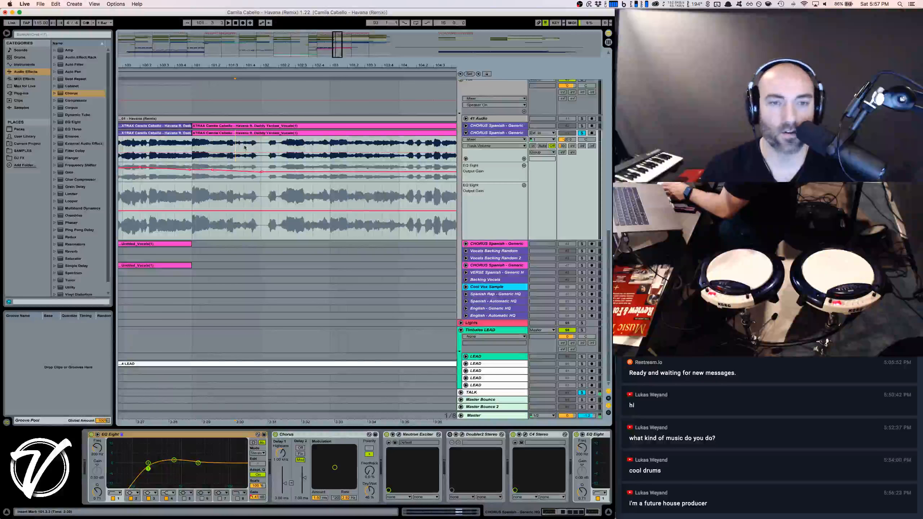
{"action": "left_click_drag", "start_coordinate": [265, 66], "coordinate": [266, 163]}
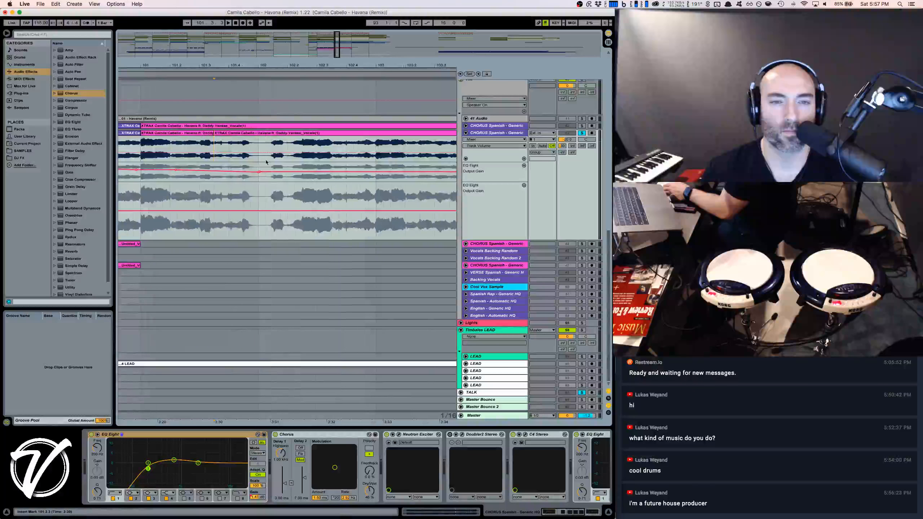
{"action": "left_click", "coordinate": [259, 134]}
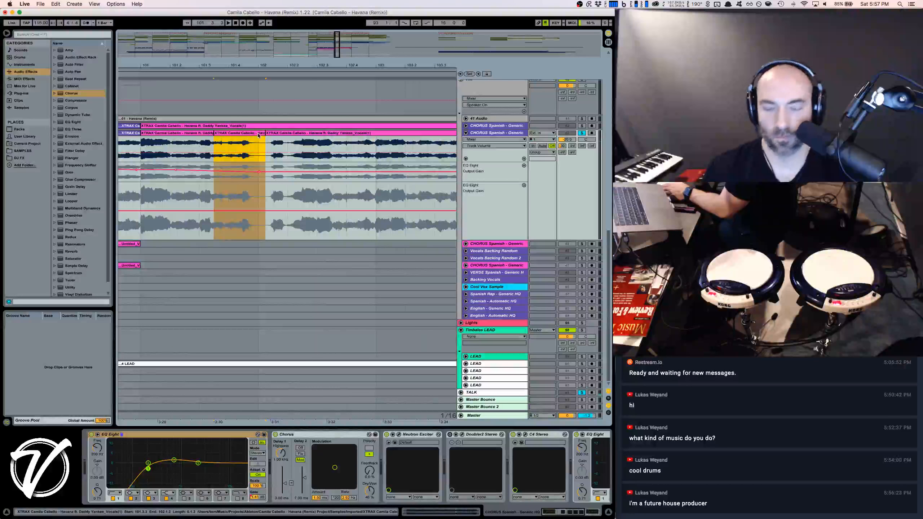
{"action": "key", "text": "Delete"}
Play the edited CHORUS Spanish vocal from the short clip at bar 101 across the new gap
{"action": "left_click", "coordinate": [187, 136]}
{"action": "key", "text": "space"}
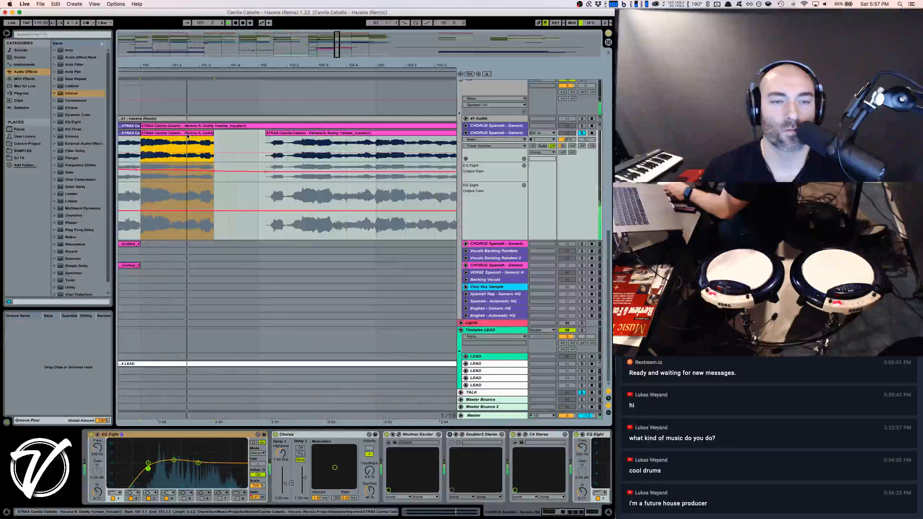
{"action": "right_click", "coordinate": [203, 137]}
{"action": "left_click", "coordinate": [212, 146]}
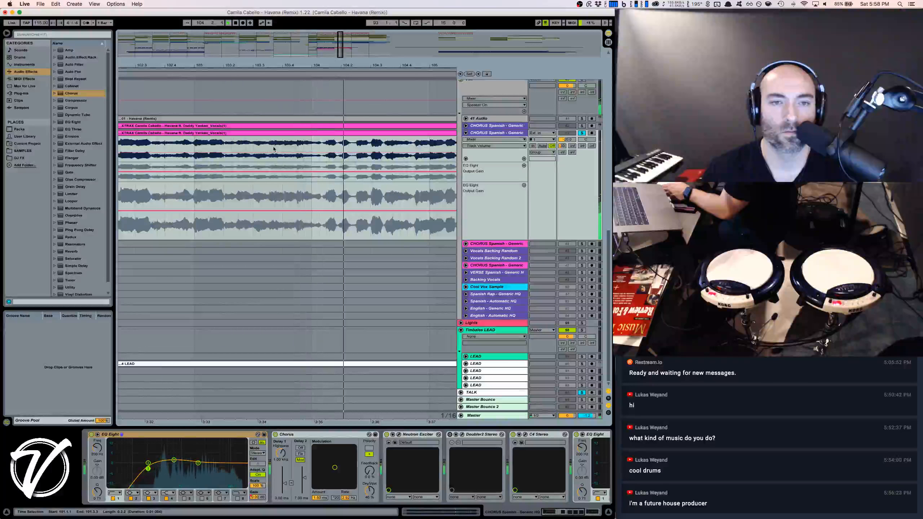
Split the CHORUS Spanish clip at 103.3.3 and just after bar 104, and delete the piece between
{"action": "left_click", "coordinate": [268, 146]}
{"action": "key", "text": "space"}
{"action": "key", "text": "super+e"}
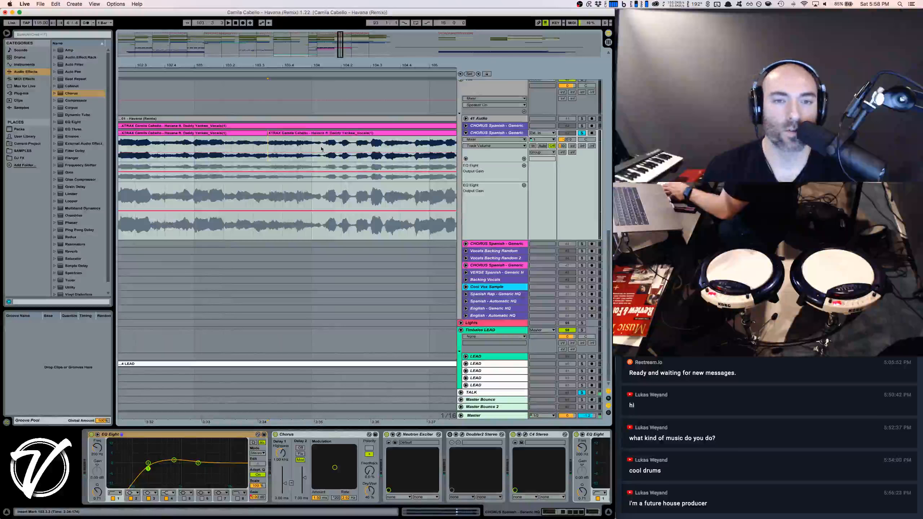
{"action": "left_click", "coordinate": [304, 136]}
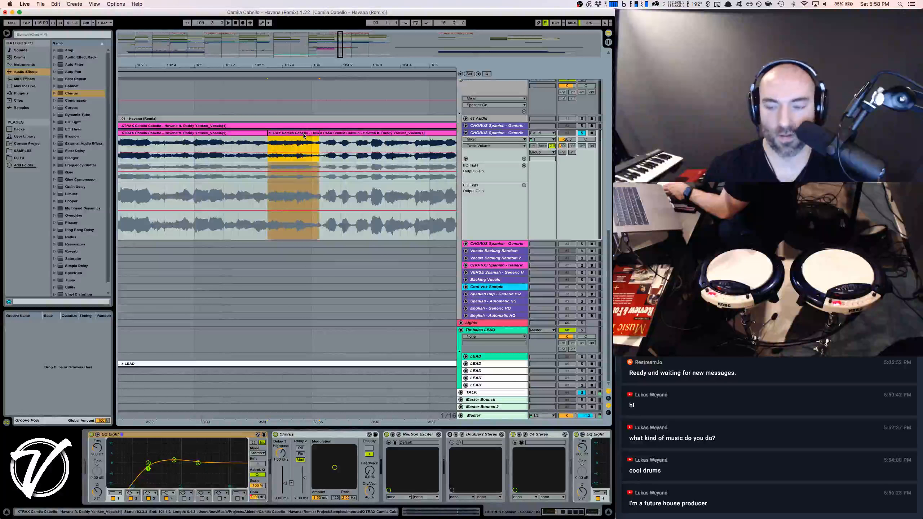
{"action": "key", "text": "Delete"}
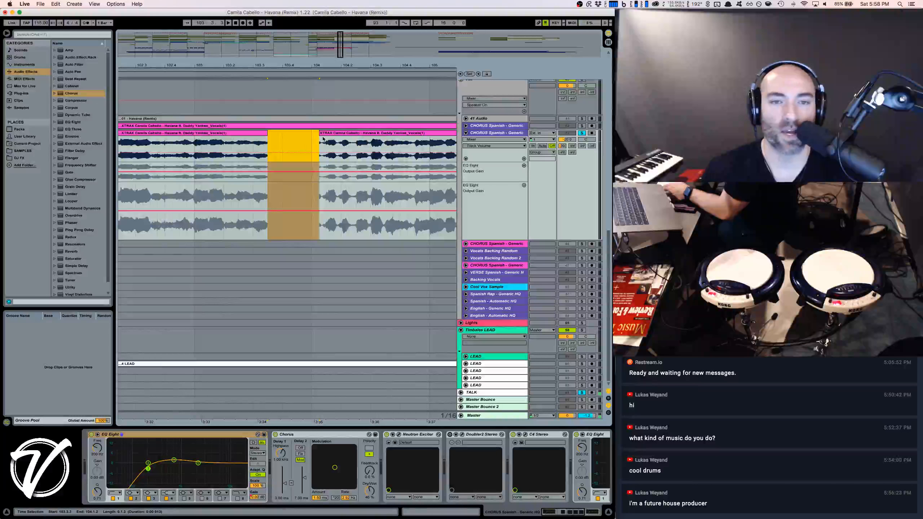
Play the CHORUS Spanish vocal from bar 103 across the new gap before bar 104
{"action": "left_click", "coordinate": [195, 148]}
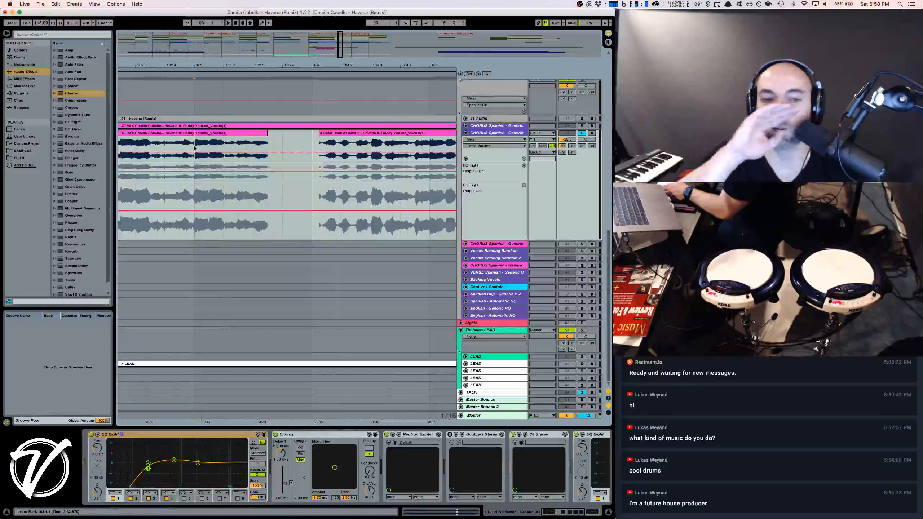
{"action": "left_click_drag", "start_coordinate": [243, 66], "coordinate": [243, 55]}
{"action": "key", "text": "space"}
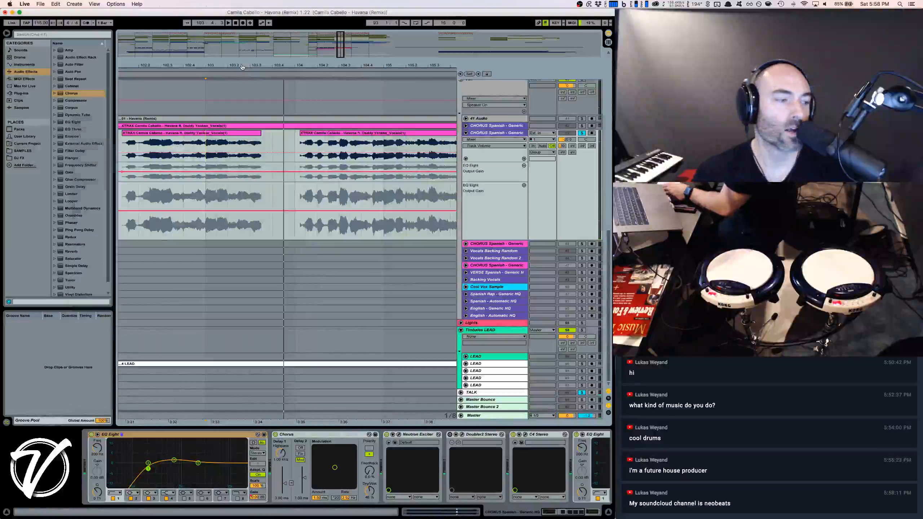
Switch to Chrome and open soundcloud.com/neobeats in a new tab
{"action": "key", "text": "super+Tab"}
{"action": "key", "text": "super+t"}
{"action": "type", "text": "soundcloud.com/Venomisto"}
{"action": "key", "text": "Right"}
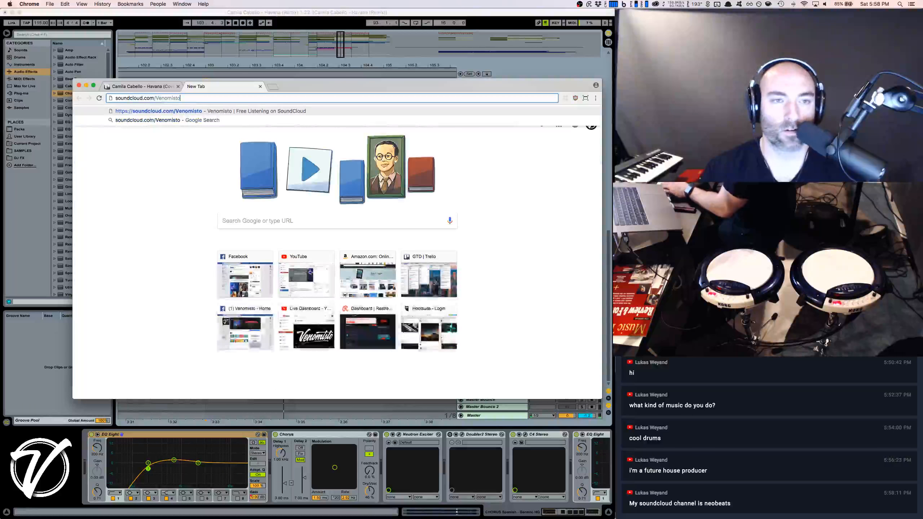
{"action": "key", "text": "BackSpace"}
{"action": "key", "text": "BackSpace"}
{"action": "key", "text": "BackSpace"}
{"action": "key", "text": "BackSpace"}
{"action": "key", "text": "BackSpace"}
{"action": "key", "text": "BackSpace"}
{"action": "key", "text": "BackSpace"}
{"action": "key", "text": "BackSpace"}
{"action": "key", "text": "BackSpace"}
{"action": "type", "text": "neobeats"}
{"action": "key", "text": "Return"}
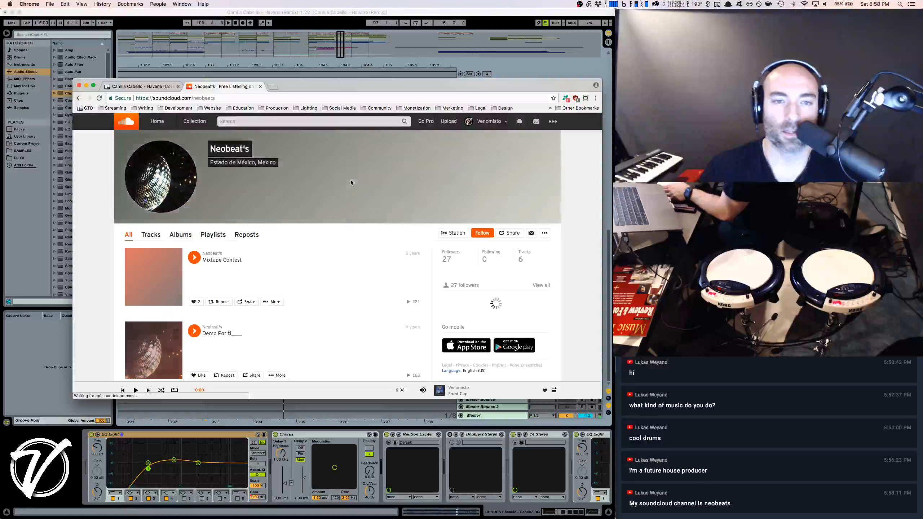
Return to Live and play the CHORUS Spanish vocal from the start of the clip just after bar 104
{"action": "left_click", "coordinate": [294, 19]}
{"action": "left_click_drag", "start_coordinate": [294, 65], "coordinate": [225, 62]}
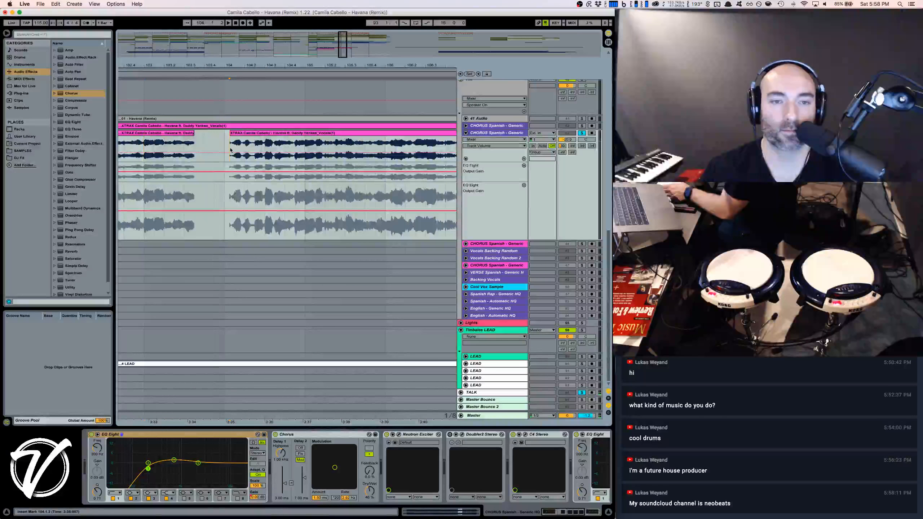
{"action": "key", "text": "space"}
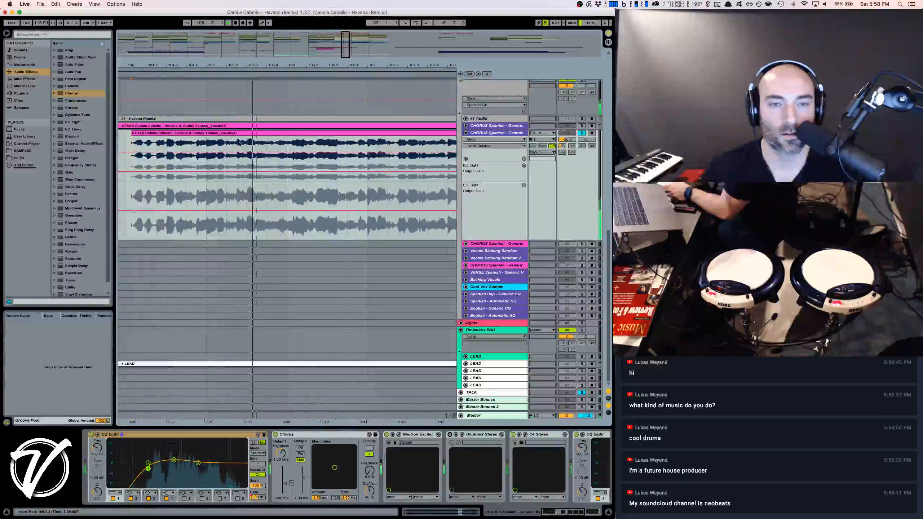
{"action": "key", "text": "space"}
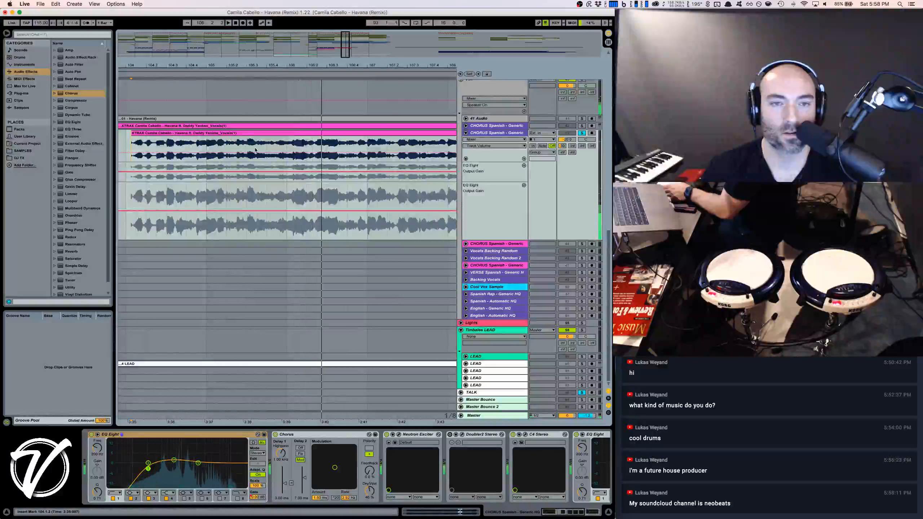
Split the CHORUS Spanish clip at 105.3.3 and just after bar 106, and delete the piece between
{"action": "left_click", "coordinate": [258, 147]}
{"action": "key", "text": "super+e"}
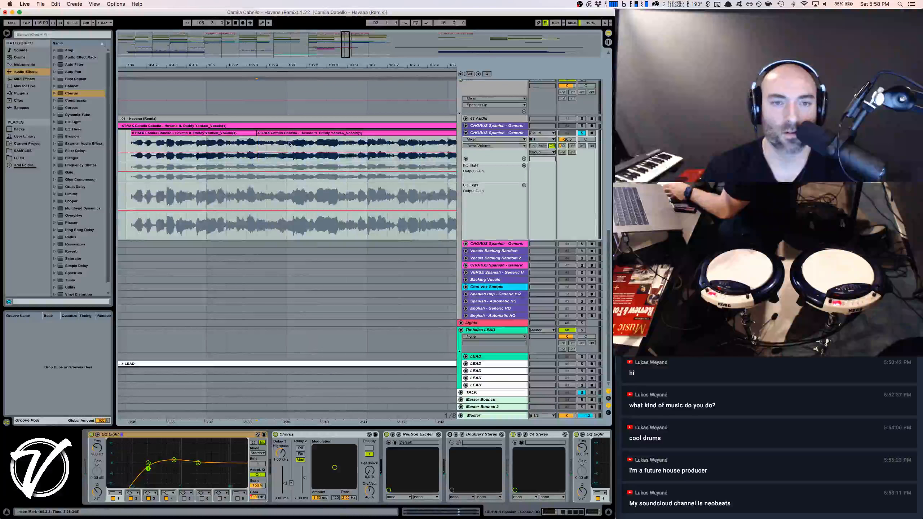
{"action": "left_click_drag", "start_coordinate": [284, 65], "coordinate": [284, 93]}
{"action": "scroll", "coordinate": [285, 90], "scroll_direction": "up", "scroll_amount": 3}
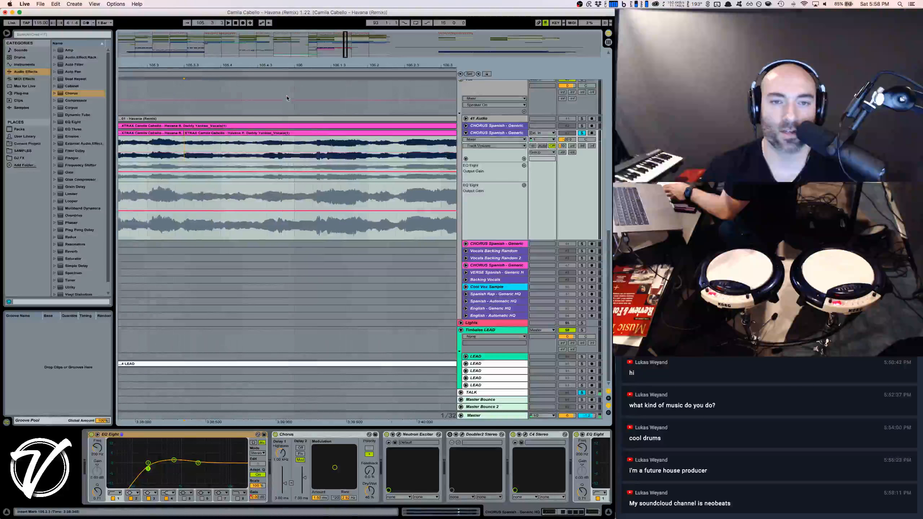
{"action": "left_click", "coordinate": [305, 149]}
{"action": "key", "text": "super+e"}
{"action": "left_click", "coordinate": [282, 135]}
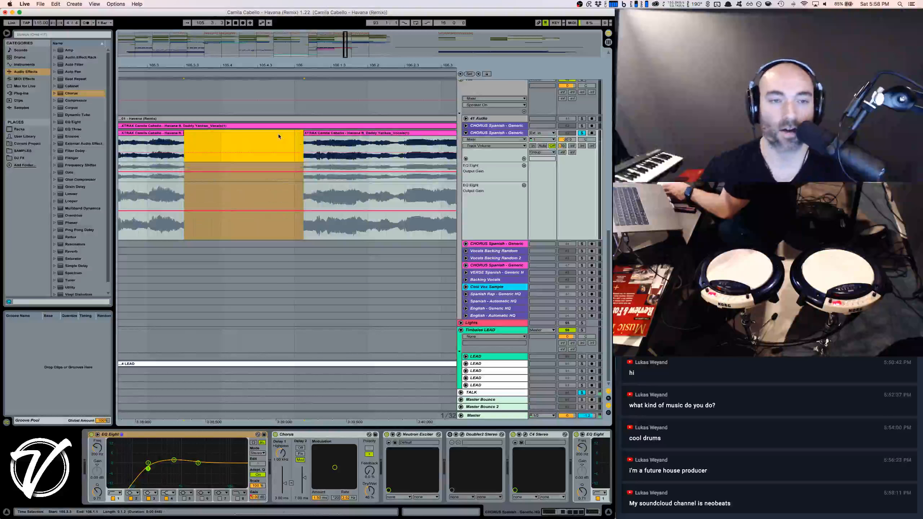
Play the CHORUS Spanish vocal from 106.1.1, just before the clip that follows the new gap
{"action": "left_click_drag", "start_coordinate": [226, 63], "coordinate": [209, 40]}
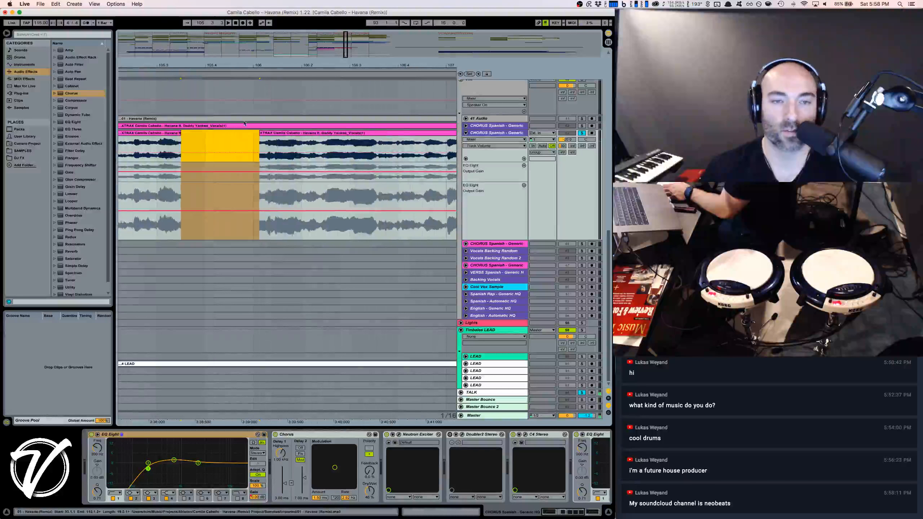
{"action": "left_click_drag", "start_coordinate": [241, 65], "coordinate": [215, 38]}
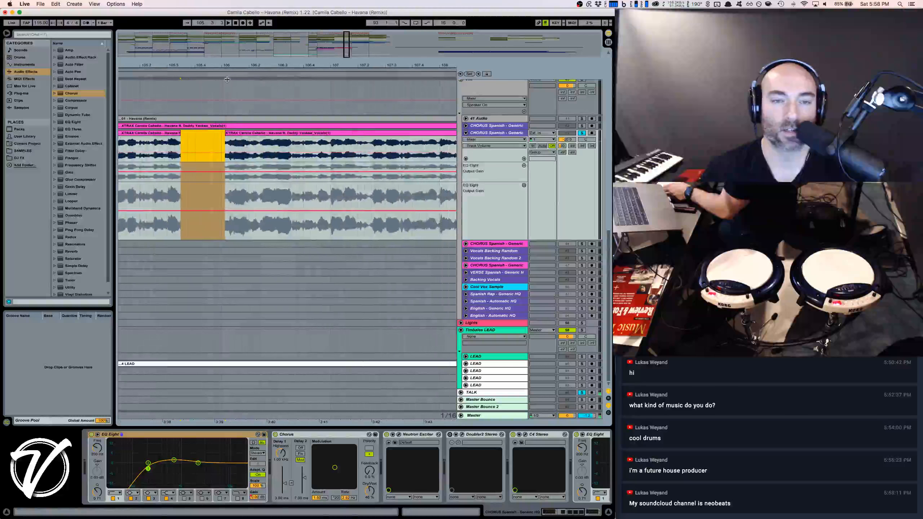
{"action": "left_click", "coordinate": [222, 144]}
{"action": "left_click", "coordinate": [220, 144]}
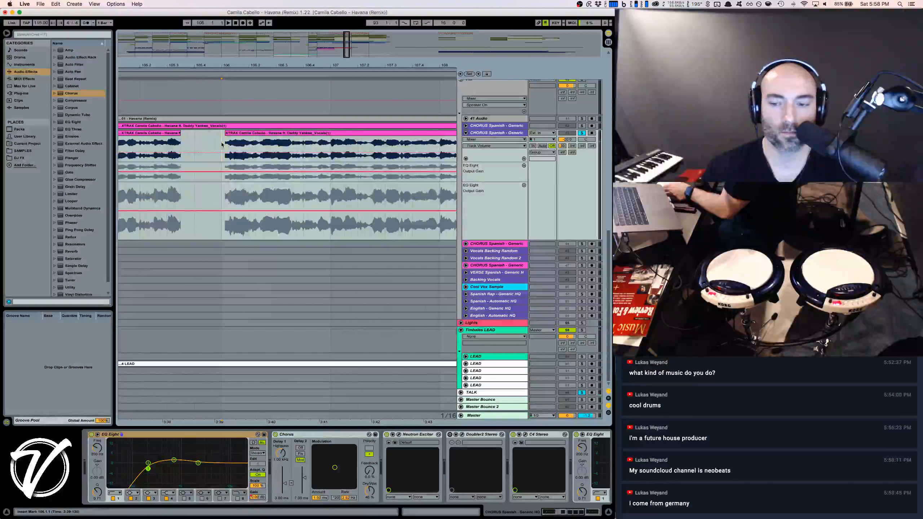
{"action": "key", "text": "space"}
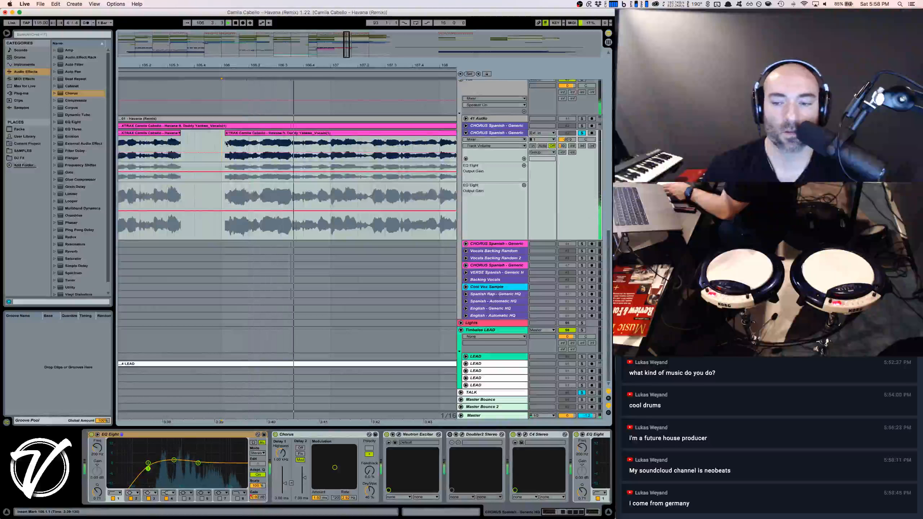
Look through the track list on the Neobeat's SoundCloud page in Chrome, and return to Live
{"action": "key", "text": "super+Tab"}
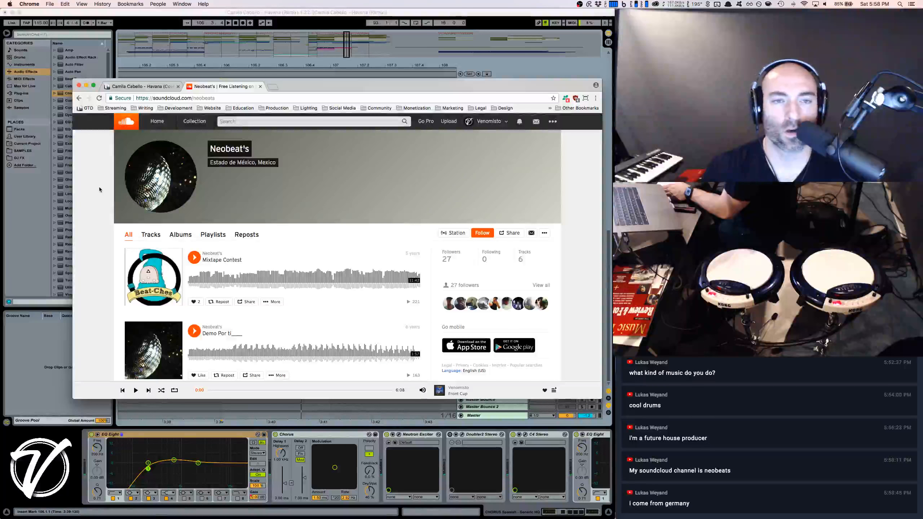
{"action": "scroll", "coordinate": [100, 187], "scroll_direction": "down", "scroll_amount": 3}
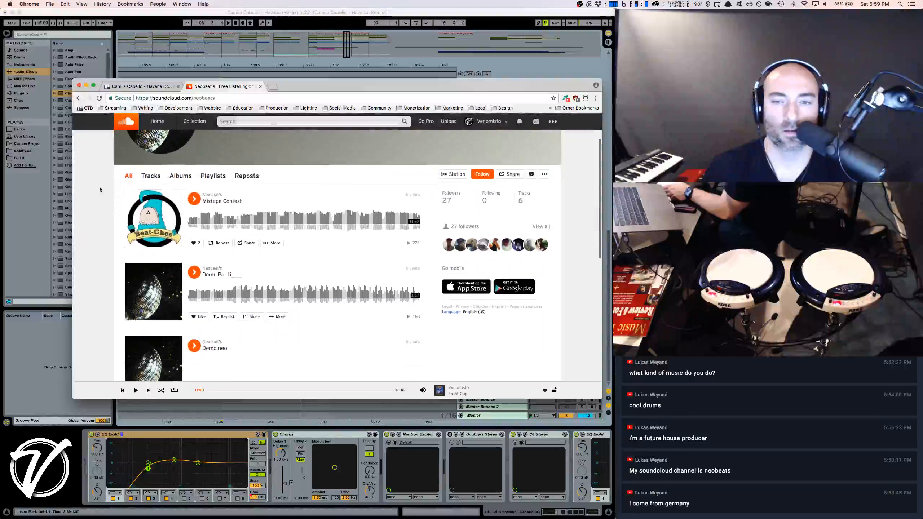
{"action": "scroll", "coordinate": [100, 189], "scroll_direction": "up", "scroll_amount": 4}
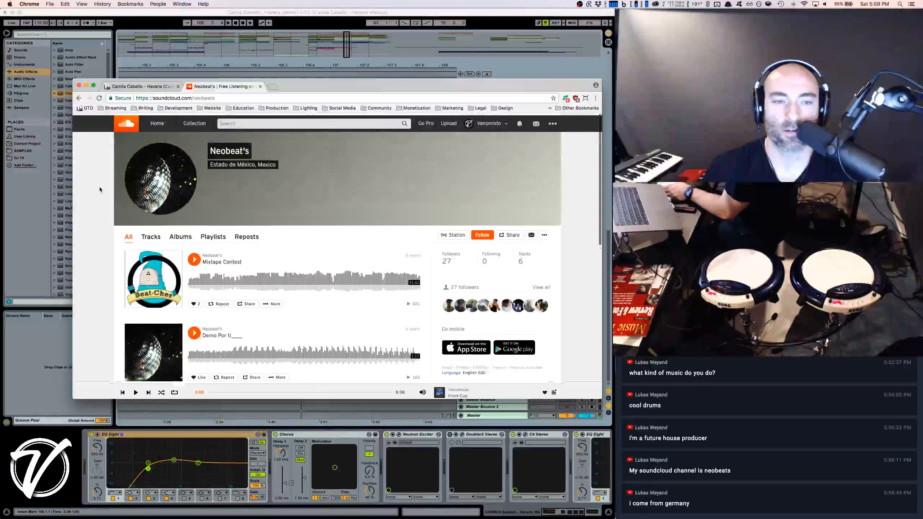
{"action": "key", "text": "super+Tab"}
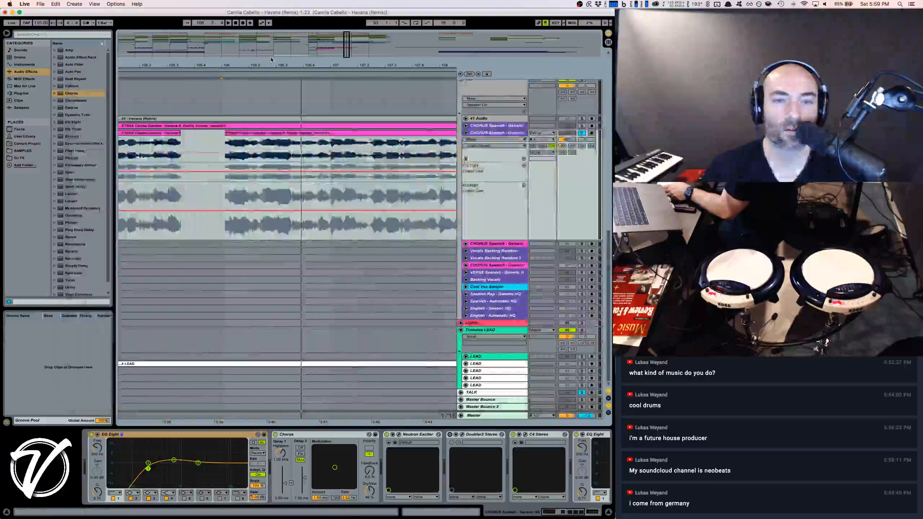
Play the soloed CHORUS Spanish vocal from bar 106 and again from bar 107
{"action": "left_click_drag", "start_coordinate": [256, 66], "coordinate": [257, 47]}
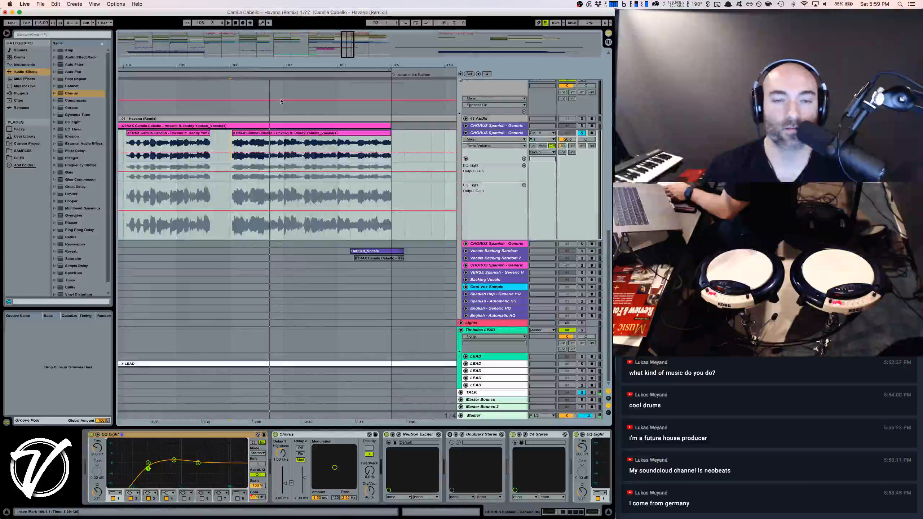
{"action": "key", "text": "space"}
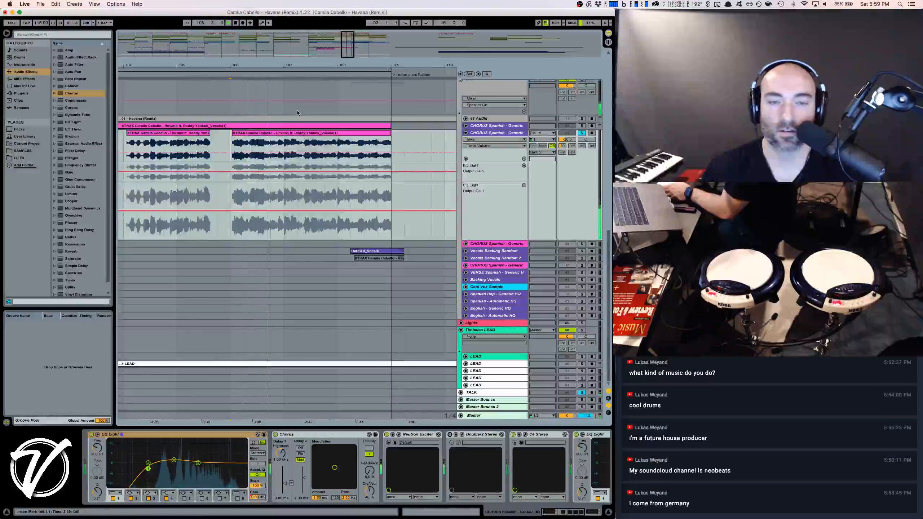
{"action": "left_click_drag", "start_coordinate": [287, 66], "coordinate": [257, 147]}
{"action": "left_click", "coordinate": [257, 147]}
{"action": "key", "text": "space"}
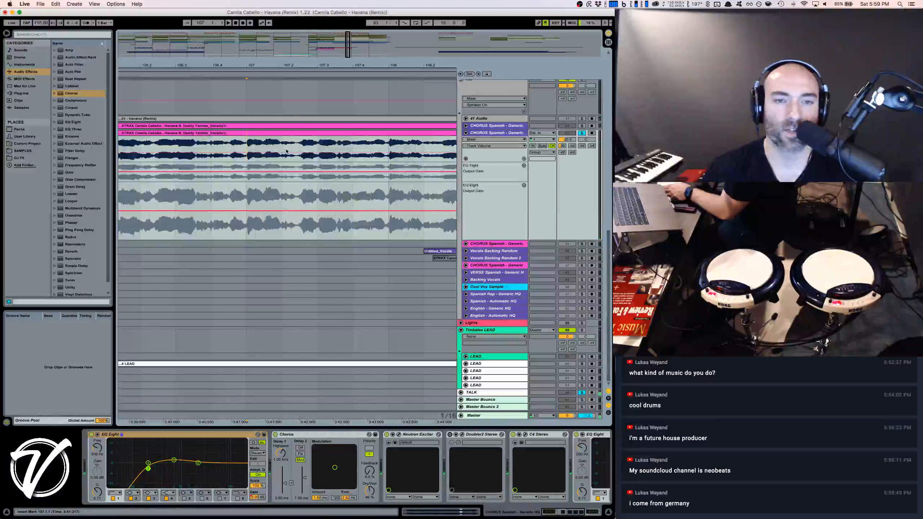
{"action": "left_click", "coordinate": [296, 66]}
{"action": "left_click_drag", "start_coordinate": [296, 66], "coordinate": [296, 98]}
{"action": "key", "text": "space"}
Switch to Chrome and search SoundCloud for neobeats
{"action": "key", "text": "super+Tab"}
{"action": "left_click", "coordinate": [309, 121]}
{"action": "type", "text": "beo"}
{"action": "key", "text": "super+a"}
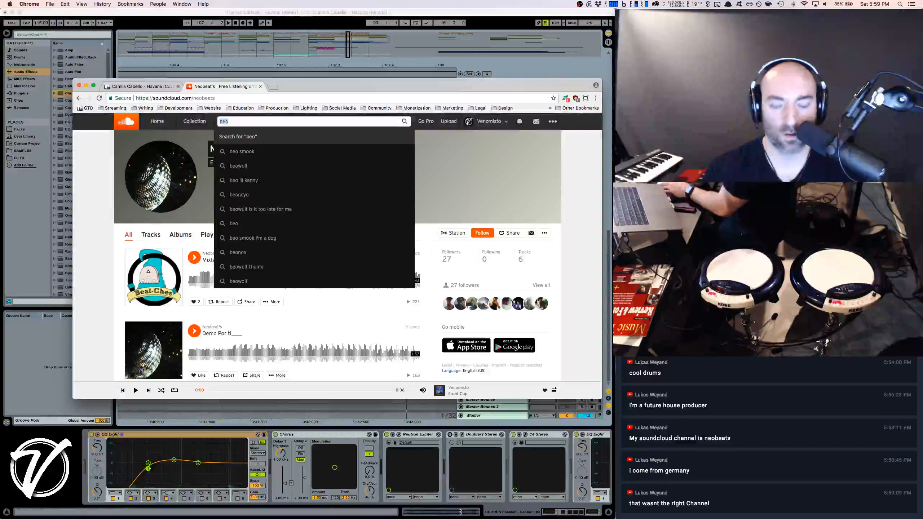
{"action": "type", "text": "neobeats"}
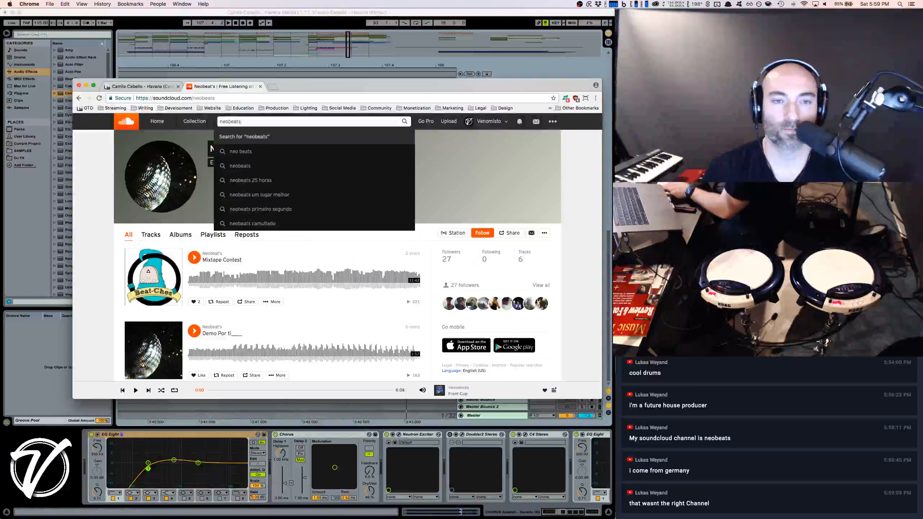
{"action": "key", "text": "Return"}
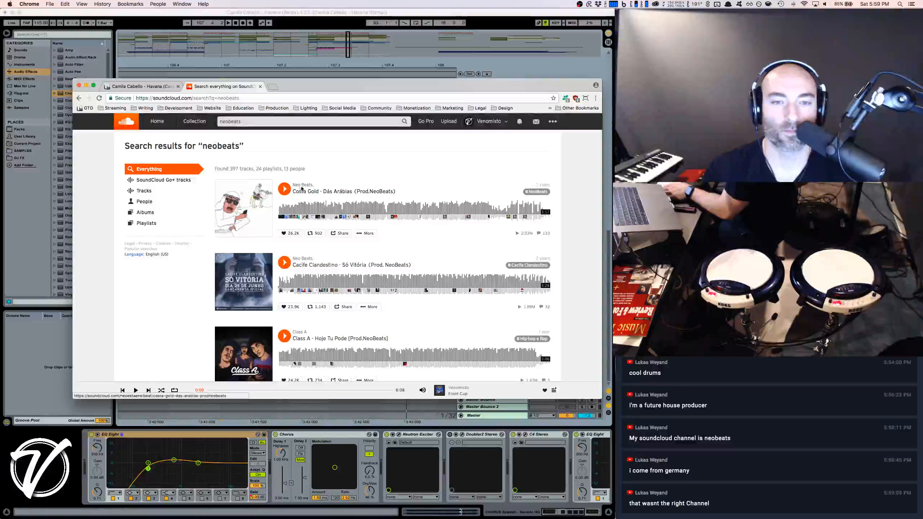
Limit the SoundCloud results to people and open the NeoBeats profile located in Germany
{"action": "mouse_move", "coordinate": [302, 186]}
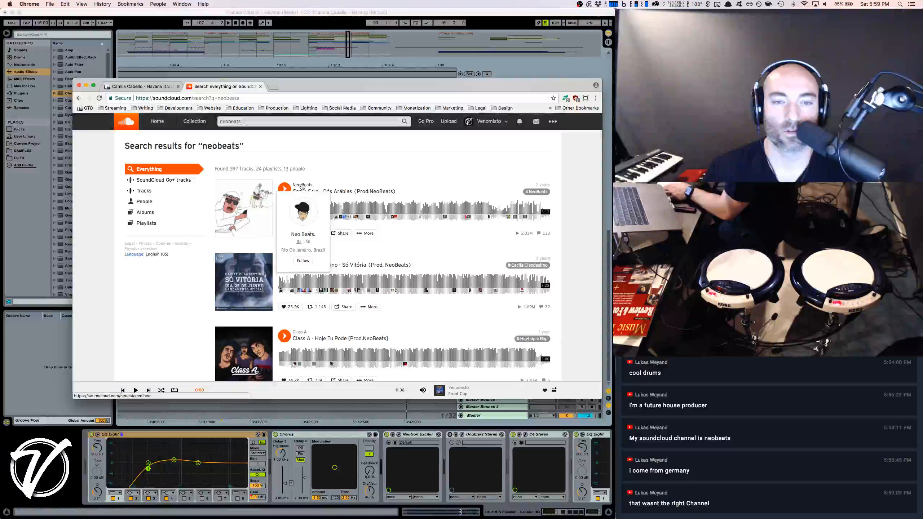
{"action": "mouse_move", "coordinate": [306, 261]}
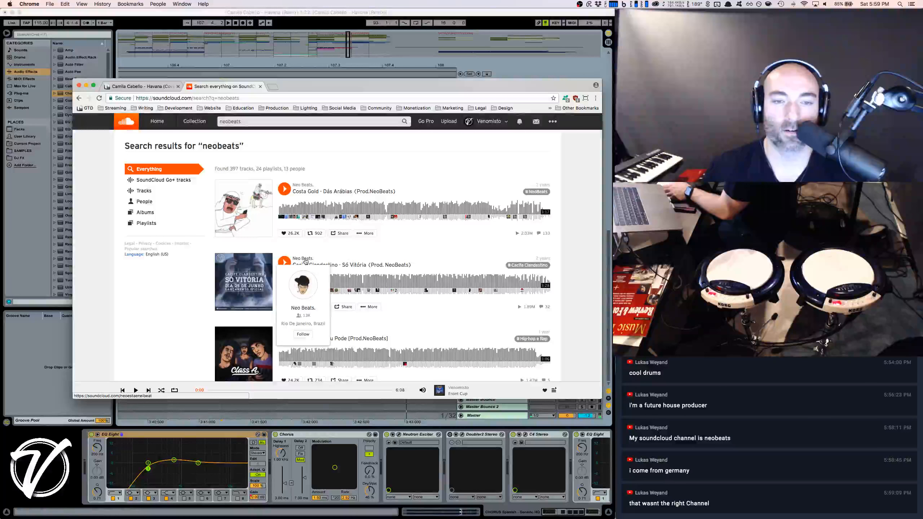
{"action": "left_click", "coordinate": [153, 202]}
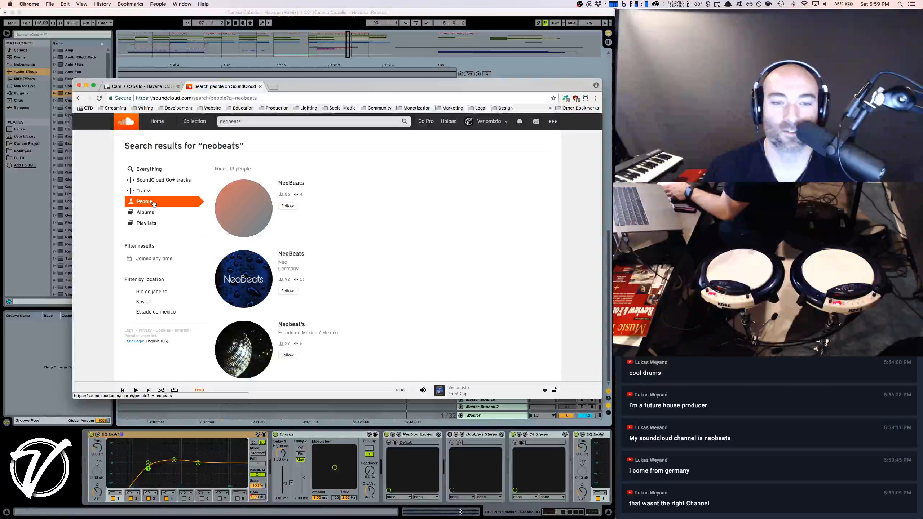
{"action": "left_click", "coordinate": [291, 254]}
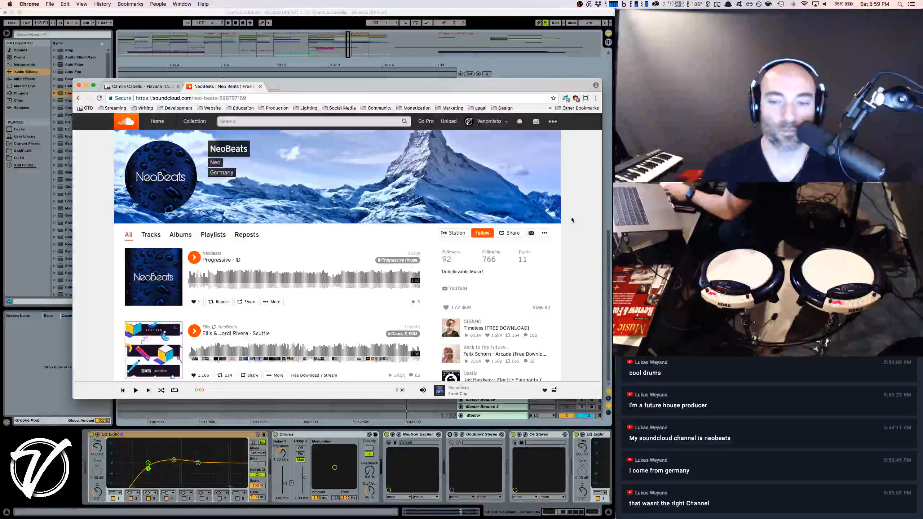
{"action": "left_click_drag", "start_coordinate": [404, 84], "coordinate": [395, 80]}
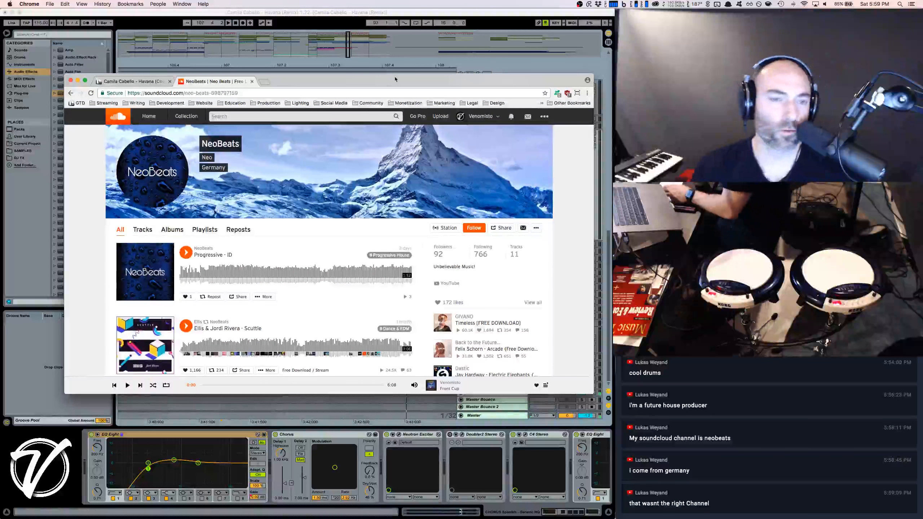
Return to Live and replay the CHORUS Spanish vocal from bar 107 to locate the unwanted sound around 107.2
{"action": "key", "text": "super+Tab"}
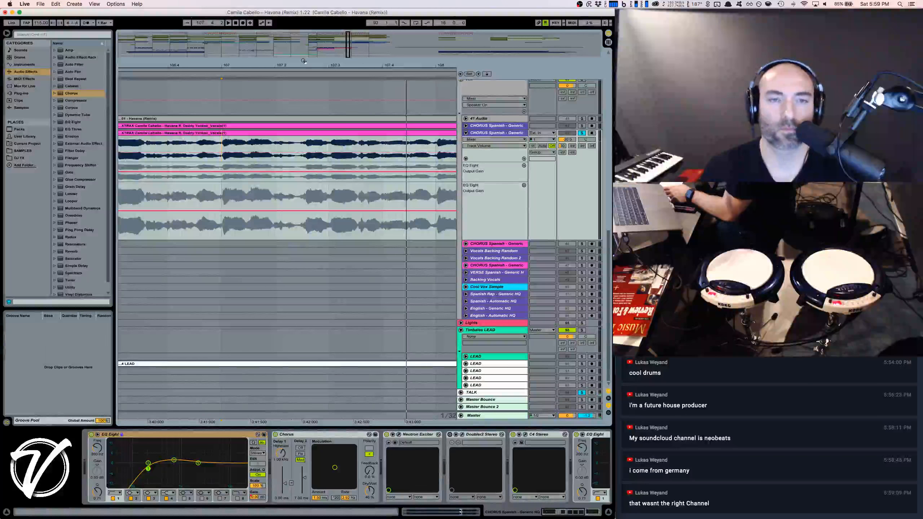
{"action": "key", "text": "space"}
{"action": "mouse_move", "coordinate": [304, 60]}
{"action": "left_mouse_down"}
{"action": "mouse_move", "coordinate": [285, 66]}
{"action": "mouse_move", "coordinate": [292, 72]}
{"action": "left_mouse_up"}
{"action": "key", "text": "space"}
{"action": "key", "text": "space"}
{"action": "key", "text": "space"}
{"action": "key", "text": "space"}
{"action": "key", "text": "space"}
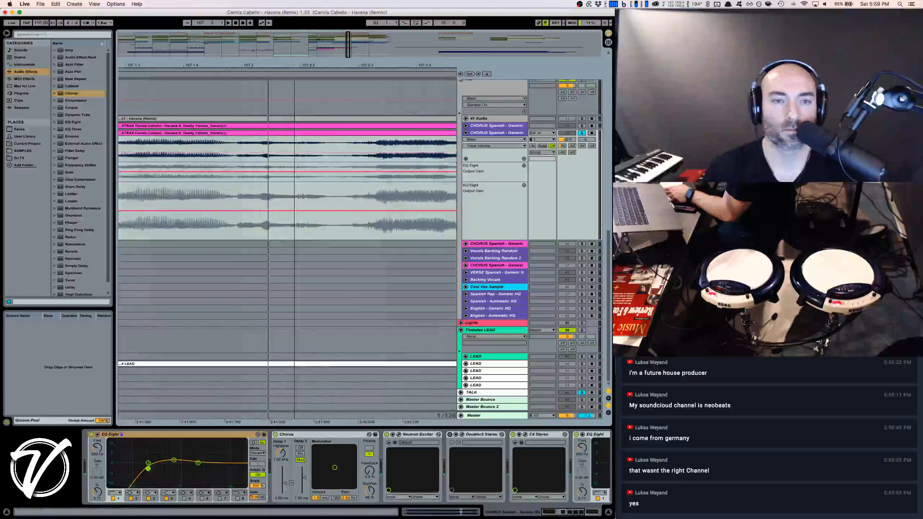
Cut the unwanted sound around 107.2 out of the CHORUS Spanish vocal clip and play across the gap
{"action": "left_click", "coordinate": [234, 148]}
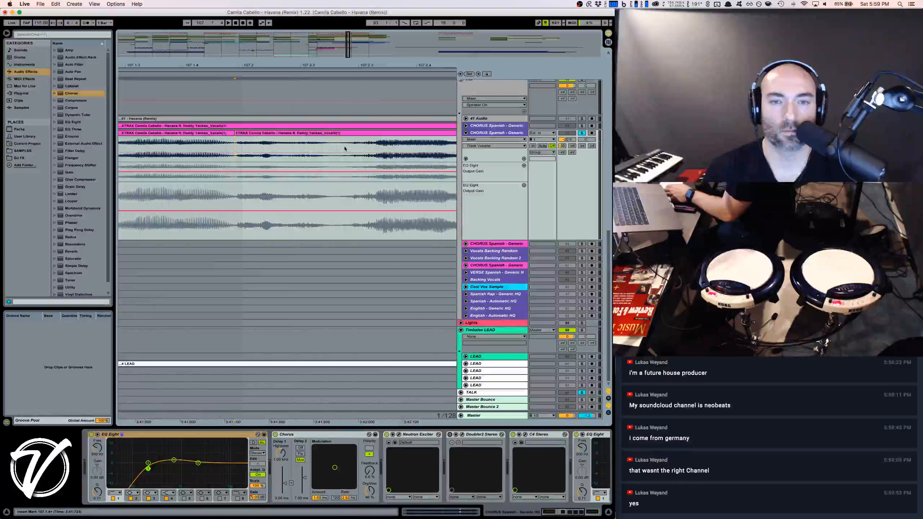
{"action": "left_click", "coordinate": [337, 136]}
{"action": "key", "text": "space"}
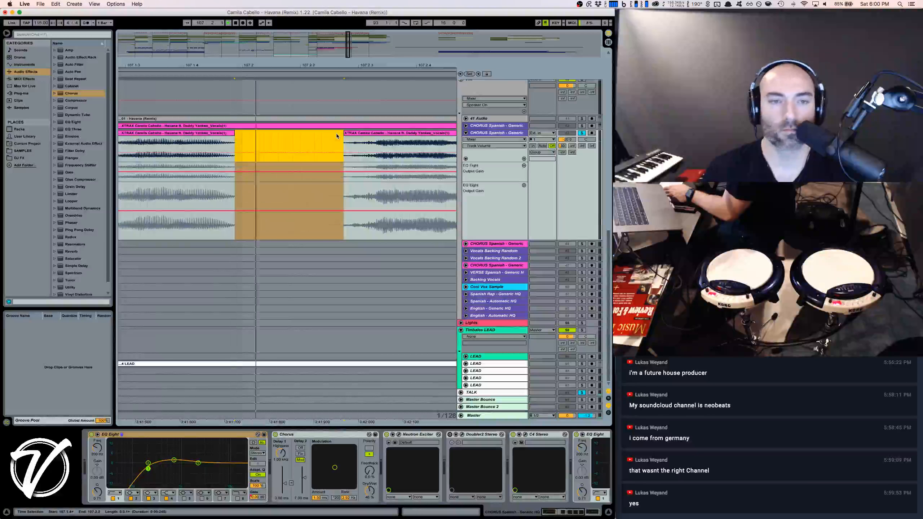
{"action": "key", "text": "Delete"}
{"action": "key", "text": "space"}
{"action": "key", "text": "space"}
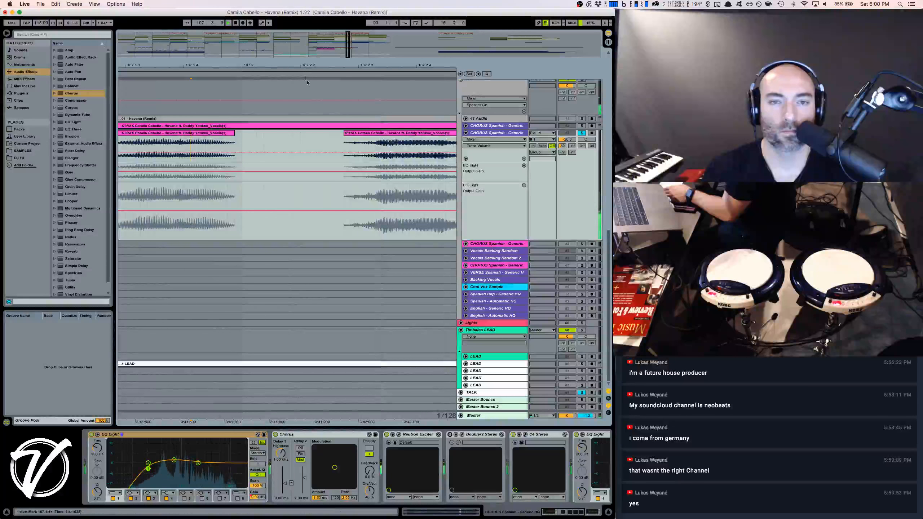
Play the CHORUS Spanish vocal from bar 108 to listen for more unwanted sounds
{"action": "left_click_drag", "start_coordinate": [295, 66], "coordinate": [285, 38]}
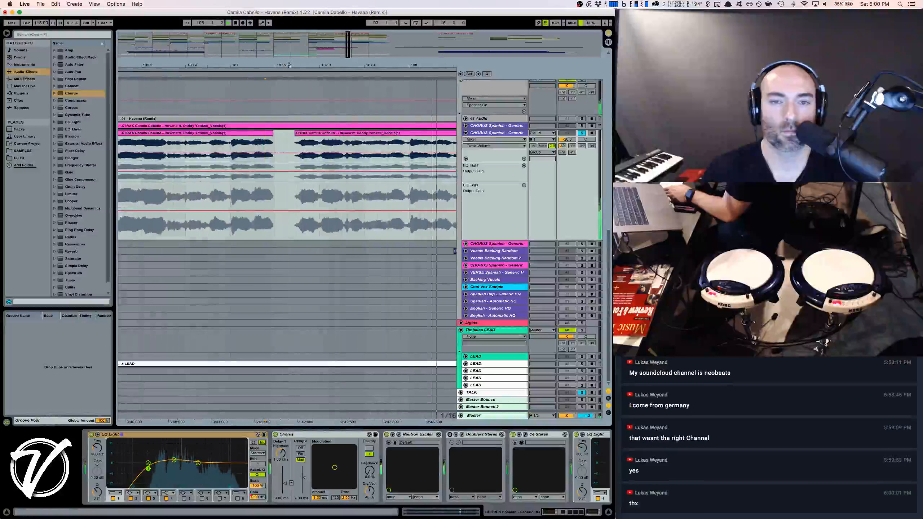
{"action": "scroll", "coordinate": [338, 121], "scroll_direction": "right", "scroll_amount": 5}
{"action": "left_click", "coordinate": [295, 148]}
{"action": "key", "text": "space"}
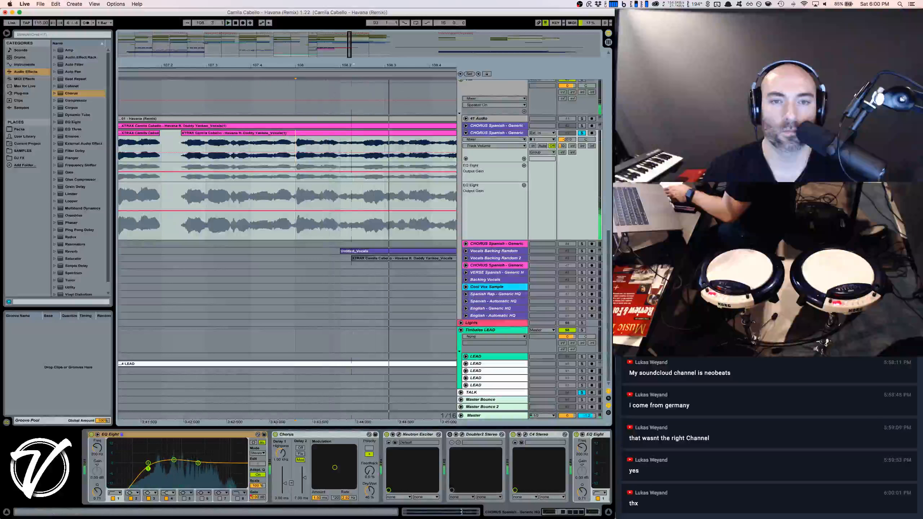
{"action": "key", "text": "space"}
{"action": "key", "text": "space"}
{"action": "mouse_move", "coordinate": [351, 65]}
{"action": "left_mouse_down"}
{"action": "mouse_move", "coordinate": [351, 87]}
{"action": "mouse_move", "coordinate": [330, 87]}
{"action": "left_mouse_up"}
{"action": "key", "text": "space"}
{"action": "key", "text": "space"}
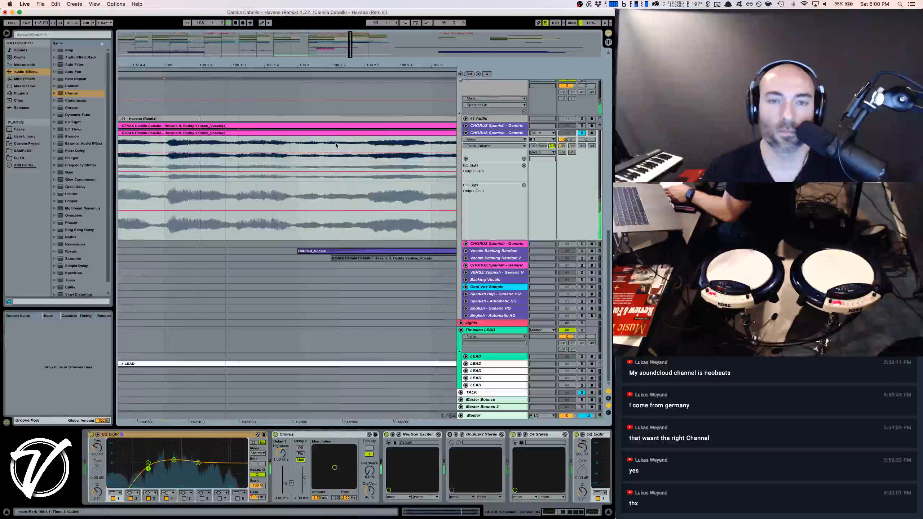
Replay short passages just after 108.2 in the CHORUS Spanish vocal to locate the edges of the unwanted sound
{"action": "key", "text": "space"}
{"action": "left_click", "coordinate": [326, 147]}
{"action": "key", "text": "space"}
{"action": "key", "text": "space"}
{"action": "key", "text": "space"}
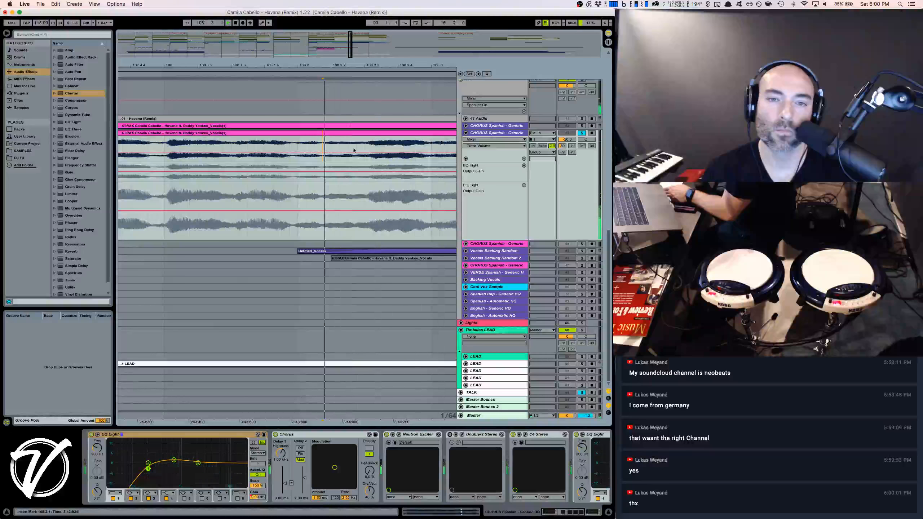
{"action": "key", "text": "space"}
{"action": "left_click", "coordinate": [360, 148]}
{"action": "key", "text": "space"}
{"action": "key", "text": "space"}
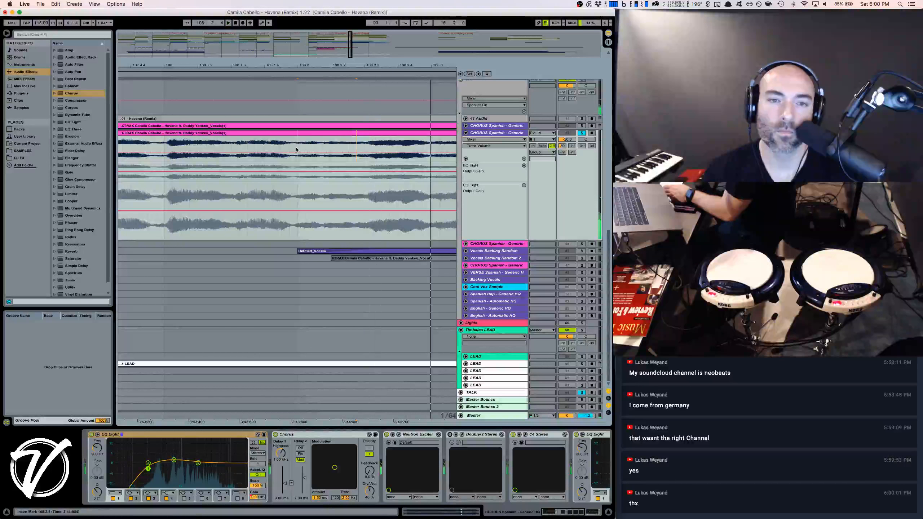
Delete the unwanted piece just after 108.2 from the CHORUS Spanish vocal clip and play back the edit
{"action": "left_click", "coordinate": [294, 151]}
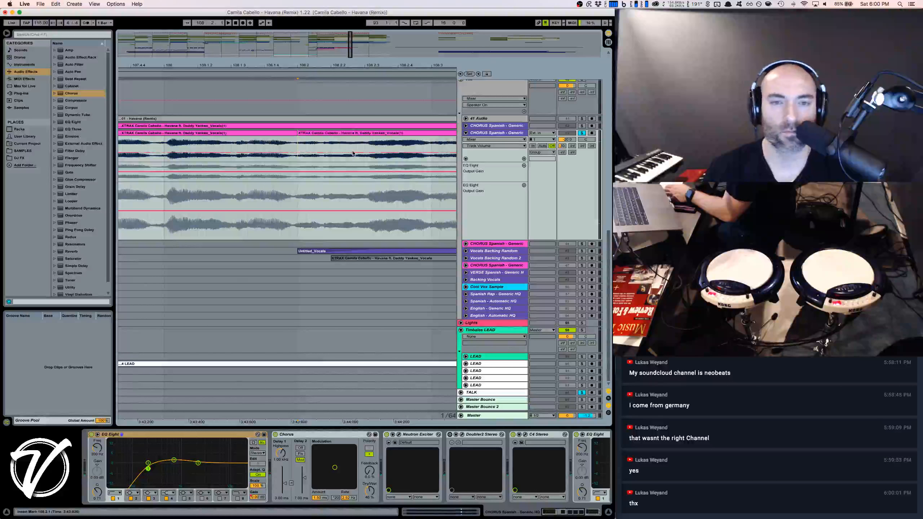
{"action": "left_click_drag", "start_coordinate": [364, 148], "coordinate": [297, 149]}
{"action": "key", "text": "Delete"}
{"action": "key", "text": "space"}
{"action": "key", "text": "space"}
{"action": "key", "text": "space"}
{"action": "left_click_drag", "start_coordinate": [306, 64], "coordinate": [325, 31]}
{"action": "key", "text": "space"}
{"action": "left_click_drag", "start_coordinate": [196, 66], "coordinate": [270, 50]}
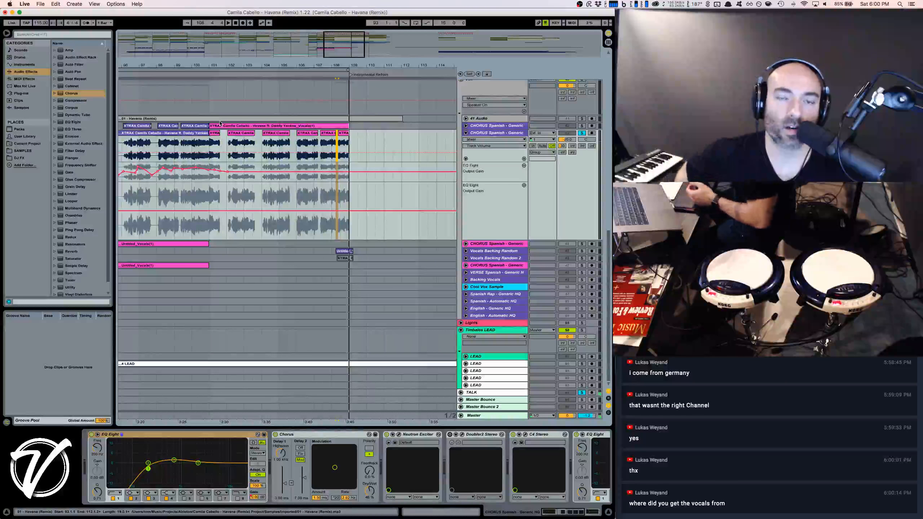
Switch to Chrome, open Audionamix's XTRAX STEMS product page in a new tab and look through it
{"action": "key", "text": "super+Tab"}
{"action": "key", "text": "super+t"}
{"action": "type", "text": "xtrax stems"}
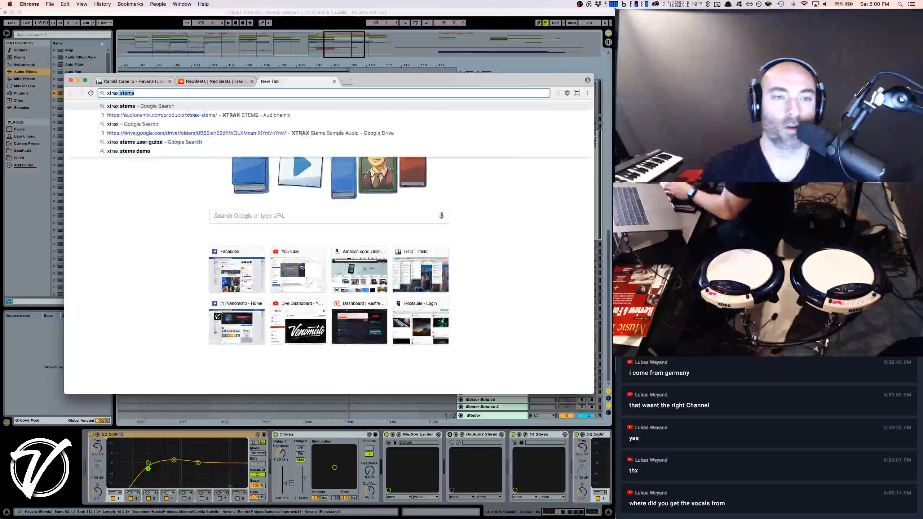
{"action": "key", "text": "Down"}
{"action": "key", "text": "Return"}
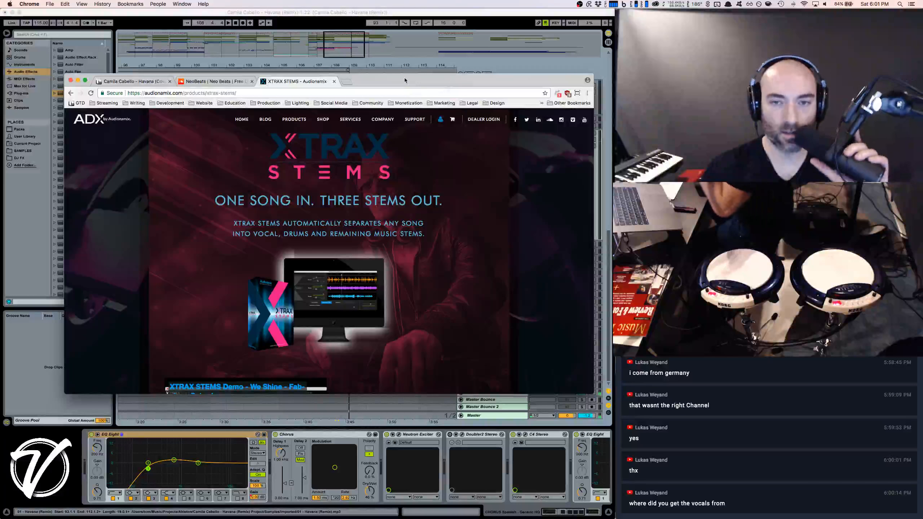
{"action": "left_click_drag", "start_coordinate": [404, 80], "coordinate": [416, 66]}
{"action": "scroll", "coordinate": [454, 288], "scroll_direction": "down", "scroll_amount": 5}
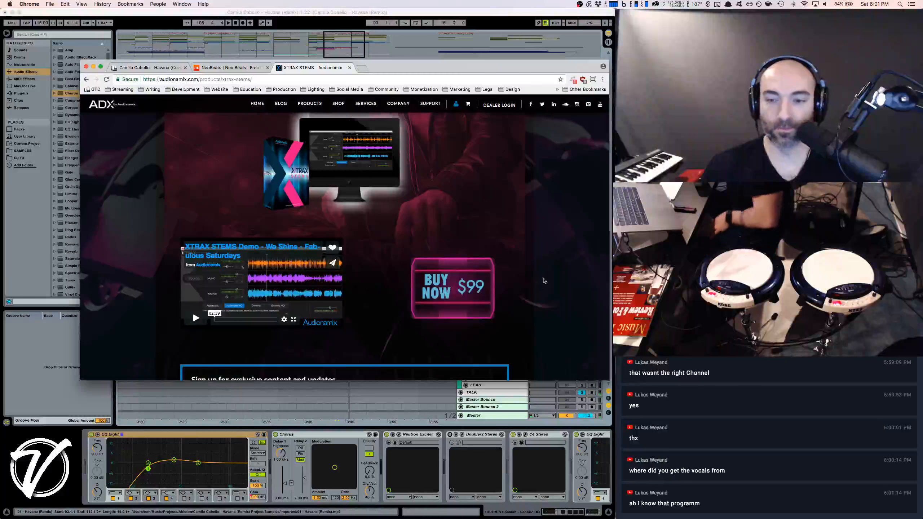
{"action": "scroll", "coordinate": [544, 280], "scroll_direction": "up", "scroll_amount": 4}
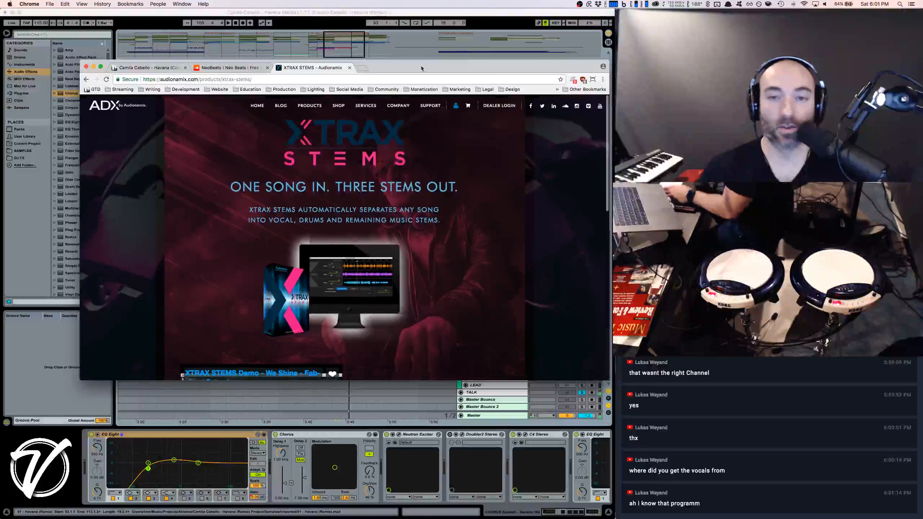
Return to Live and play the soloed CHORUS Spanish vocal from the clip at bar 101
{"action": "left_click", "coordinate": [513, 24]}
{"action": "key", "text": "space"}
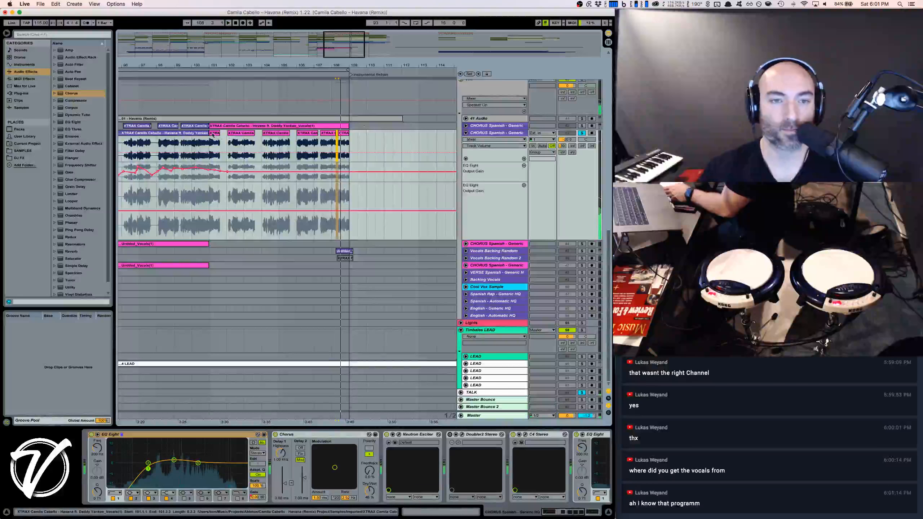
{"action": "left_click", "coordinate": [212, 133]}
{"action": "key", "text": "space"}
{"action": "key", "text": "space"}
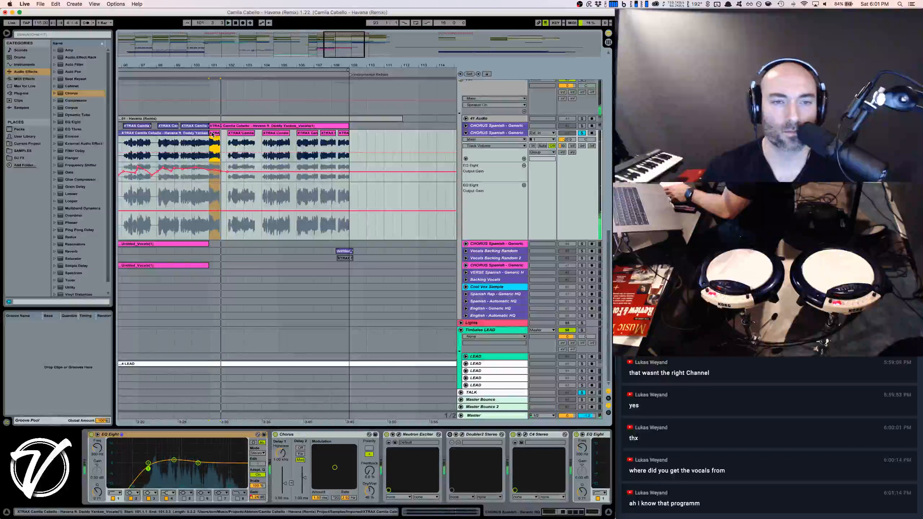
Show the clip fades on the CHORUS Spanish track, starting from the short clip at bar 101
{"action": "right_click", "coordinate": [213, 134]}
{"action": "left_click", "coordinate": [233, 212]}
{"action": "left_click_drag", "start_coordinate": [222, 65], "coordinate": [222, 109]}
{"action": "left_click", "coordinate": [214, 138]}
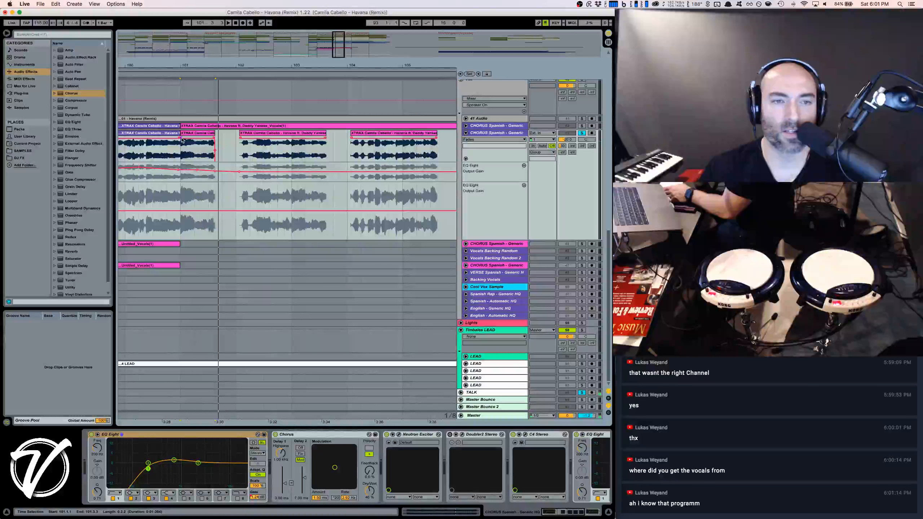
Add short fades to the edges of the cut CHORUS Spanish clips from bar 101 to 105 while playing from 100.4
{"action": "left_click", "coordinate": [169, 145]}
{"action": "key", "text": "space"}
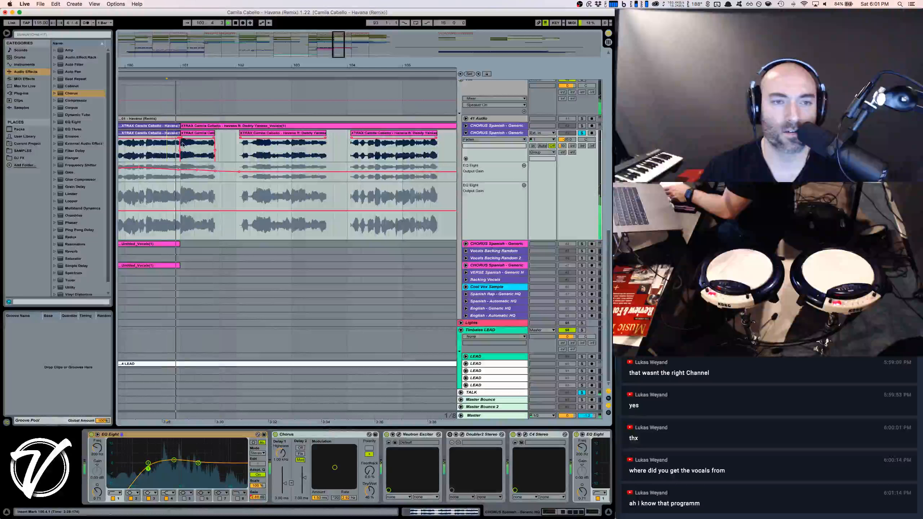
{"action": "key", "text": "space"}
{"action": "key", "text": "space"}
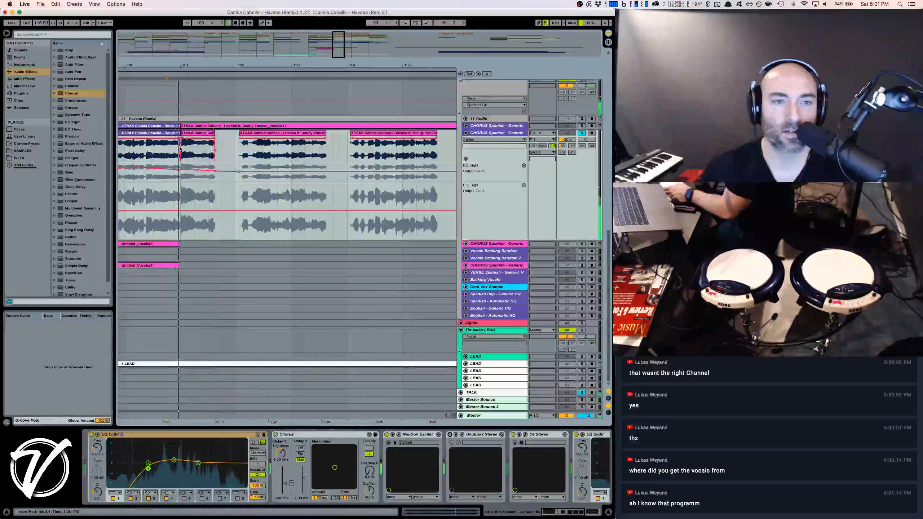
{"action": "key", "text": "space"}
{"action": "key", "text": "space"}
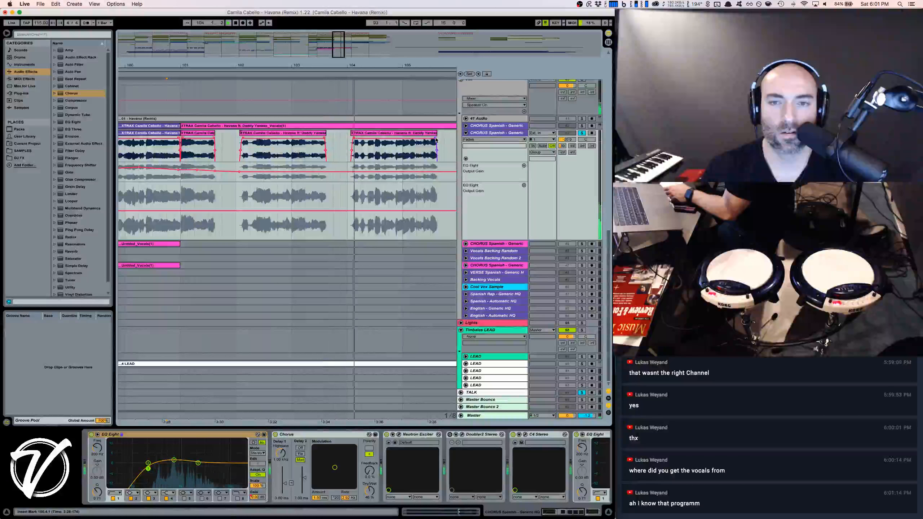
Fade the edges of the remaining cut CHORUS Spanish clips up to bar 109 and solo the Vocals Backing Random track
{"action": "scroll", "coordinate": [377, 144], "scroll_direction": "right", "scroll_amount": 4}
{"action": "scroll", "coordinate": [378, 145], "scroll_direction": "right", "scroll_amount": 2}
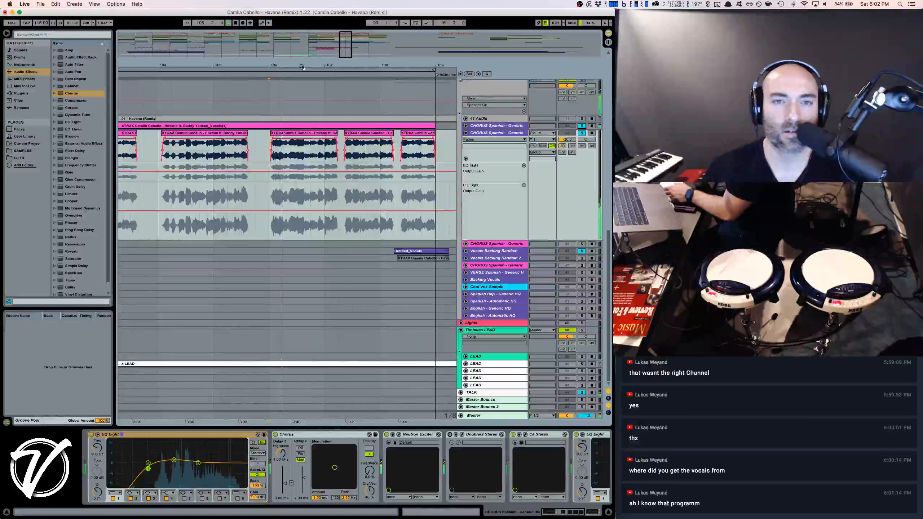
{"action": "left_click_drag", "start_coordinate": [303, 70], "coordinate": [302, 68]}
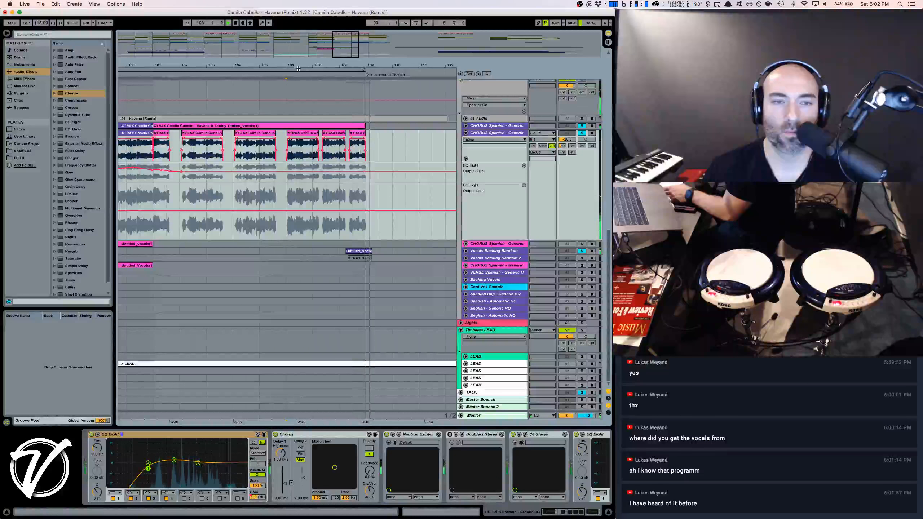
{"action": "key", "text": "space"}
{"action": "left_click_drag", "start_coordinate": [302, 67], "coordinate": [326, 69]}
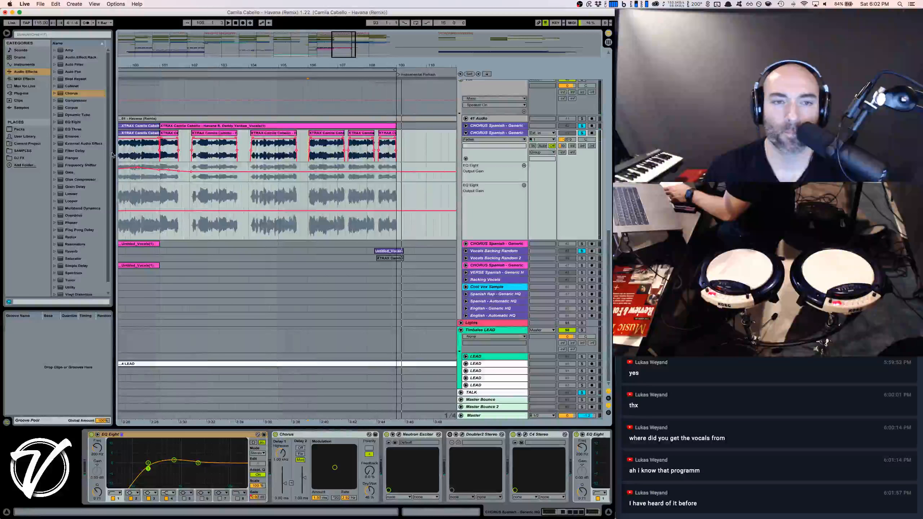
Select the cut CHORUS Spanish clips from bar 101 to 109 and view their shared clip settings
{"action": "left_click", "coordinate": [169, 149]}
{"action": "left_click", "coordinate": [393, 133], "text": "shift"}
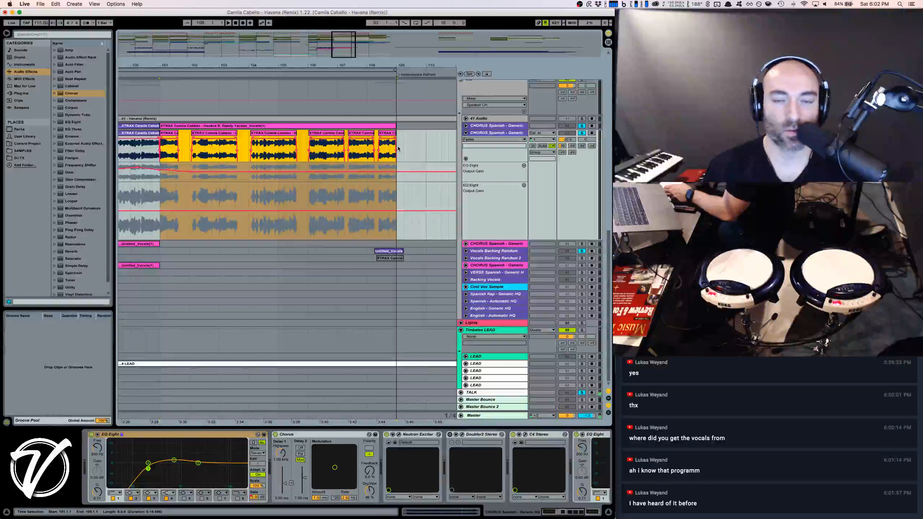
{"action": "key", "text": "shift+Tab"}
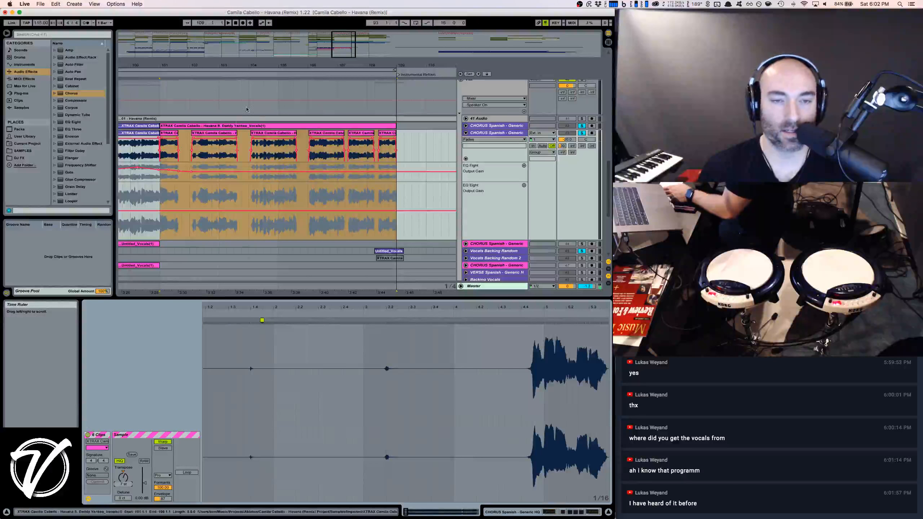
{"action": "key", "text": "shift+Tab"}
Play the soloed Chorus 3 vocals from 101.1.1 to the end of the section to check the faded cuts
{"action": "left_click_drag", "start_coordinate": [312, 66], "coordinate": [330, 36]}
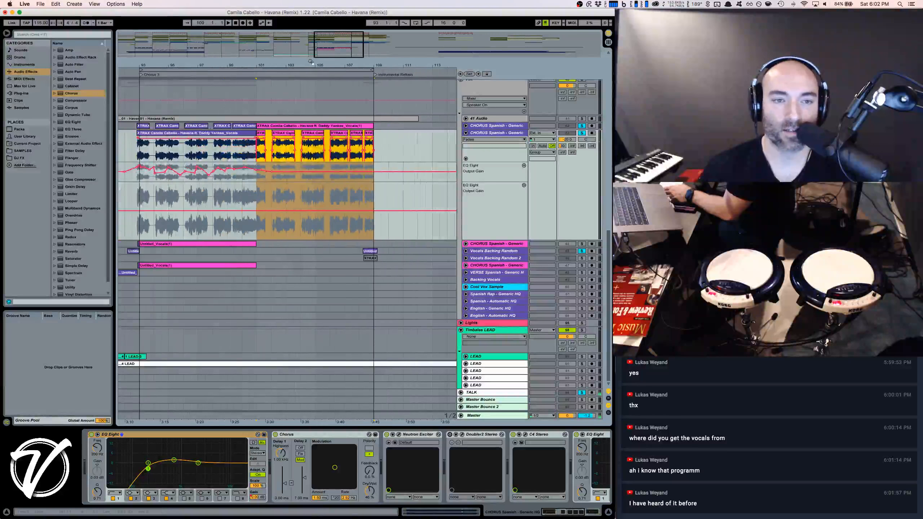
{"action": "left_click", "coordinate": [140, 179]}
{"action": "left_click_drag", "start_coordinate": [125, 180], "coordinate": [220, 178]}
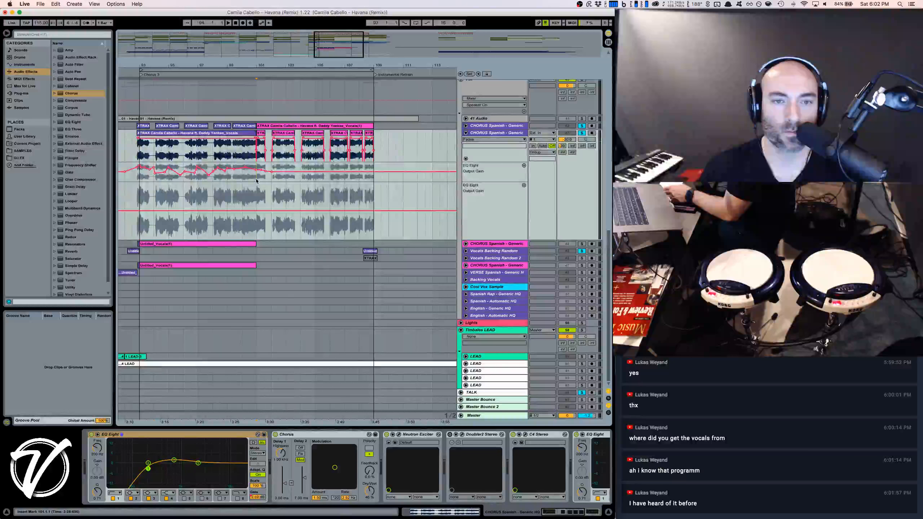
{"action": "key", "text": "space"}
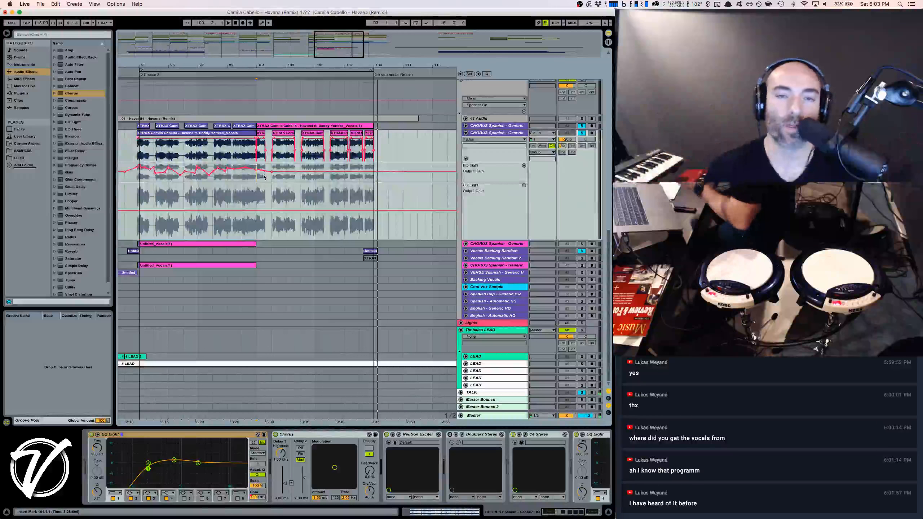
{"action": "key", "text": "minus"}
{"action": "key", "text": "minus"}
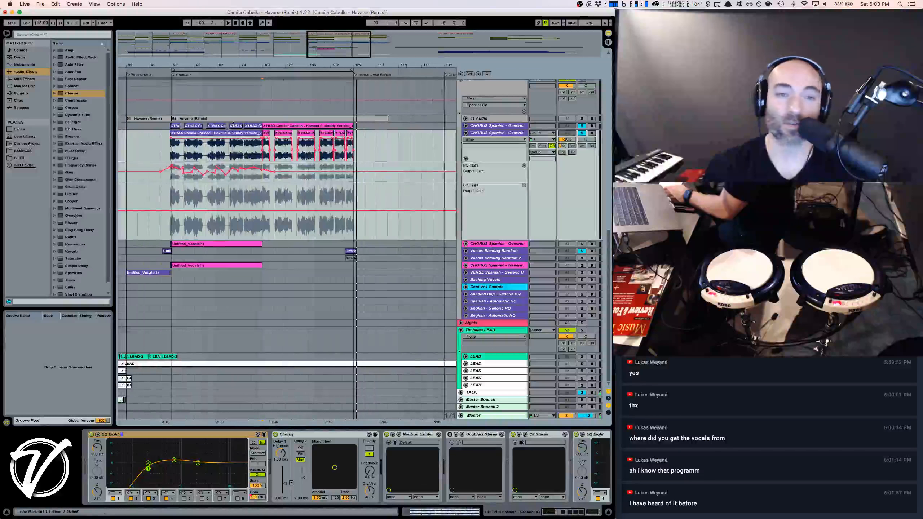
Turn off the vocal solos and play the full mix through Chorus 3 from bar 93
{"action": "left_click", "coordinate": [582, 133]}
{"action": "left_click", "coordinate": [172, 98]}
{"action": "key", "text": "space"}
{"action": "left_click_drag", "start_coordinate": [264, 62], "coordinate": [266, 65]}
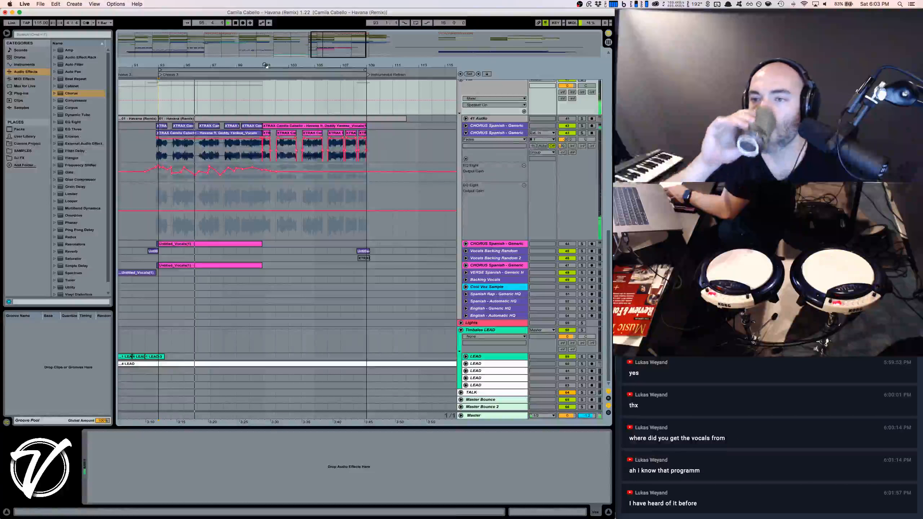
{"action": "left_click_drag", "start_coordinate": [266, 66], "coordinate": [255, 64]}
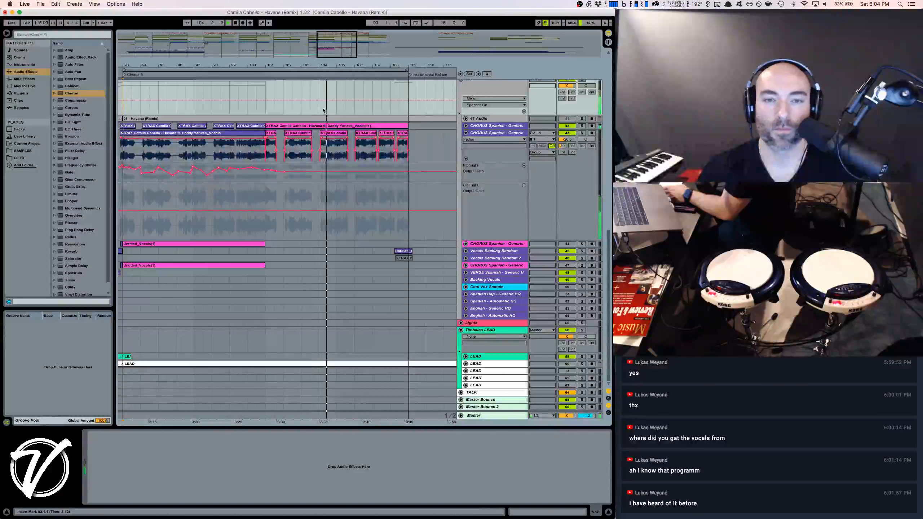
{"action": "left_click_drag", "start_coordinate": [291, 66], "coordinate": [292, 63]}
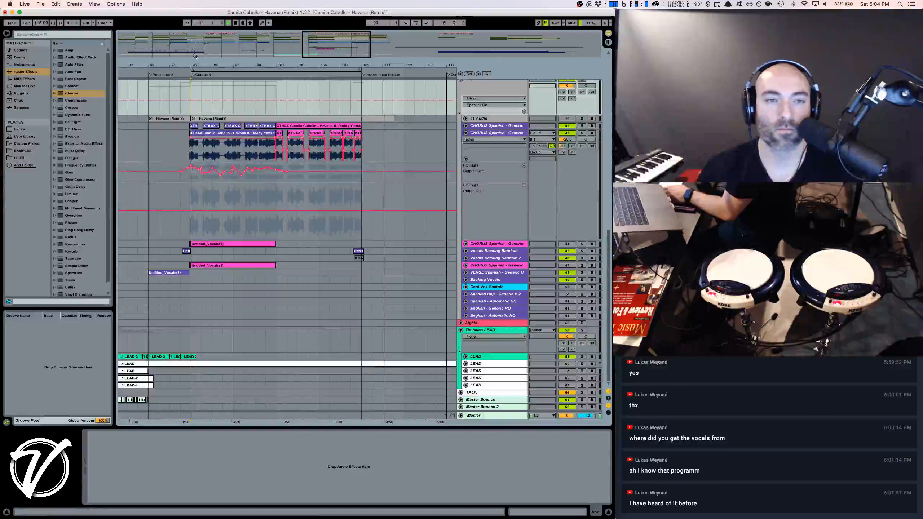
Open the first CHORUS Spanish vocal clip of Chorus 3 to examine its waveform and clip envelope
{"action": "left_click_drag", "start_coordinate": [196, 64], "coordinate": [233, 40]}
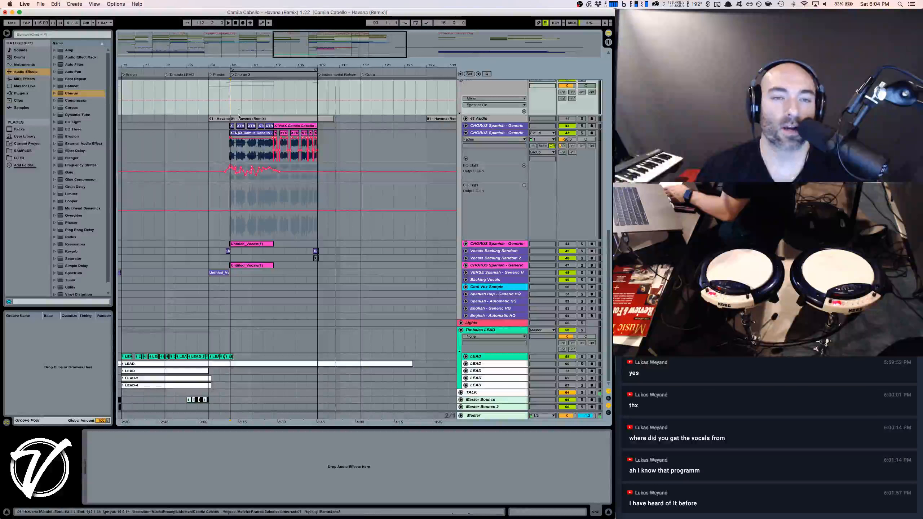
{"action": "scroll", "coordinate": [240, 133], "scroll_direction": "up", "scroll_amount": 5}
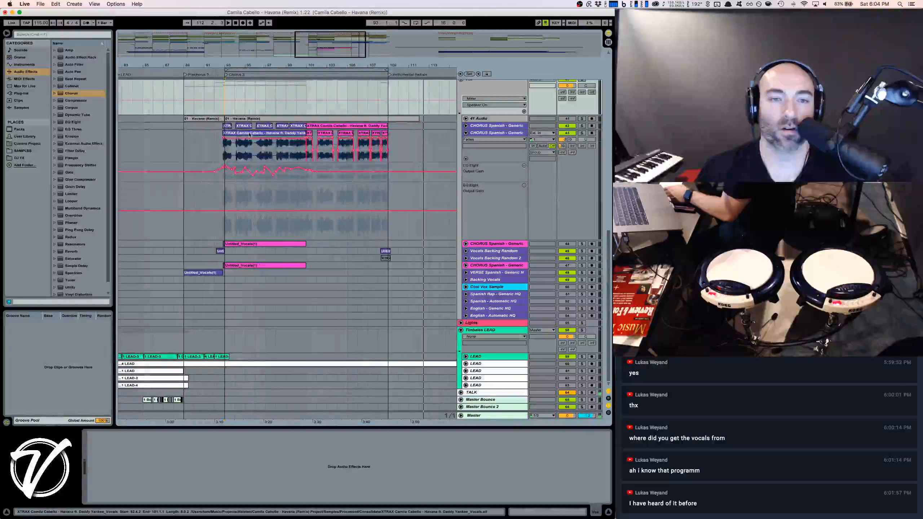
{"action": "double_click", "coordinate": [250, 134]}
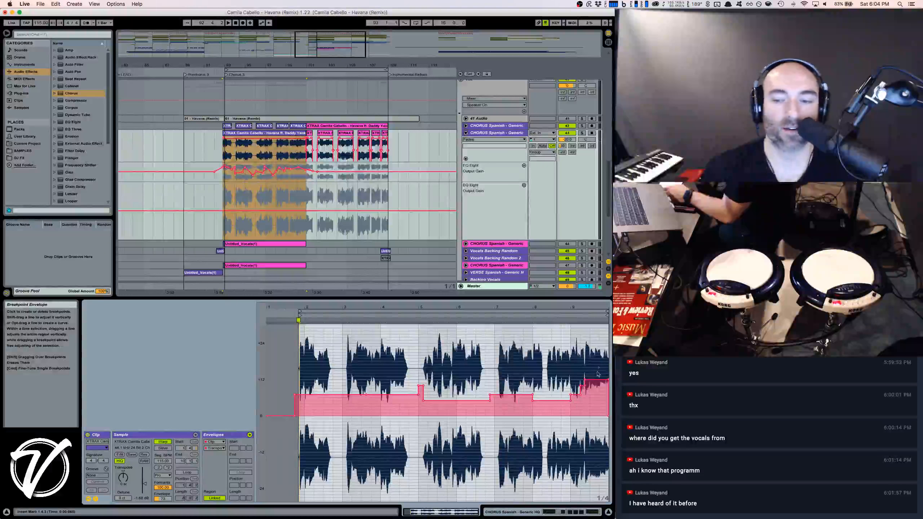
Show the effects on the second CHORUS Spanish track and play the start of Chorus 3 from bar 93
{"action": "left_click", "coordinate": [301, 133]}
{"action": "key", "text": "shift+Tab"}
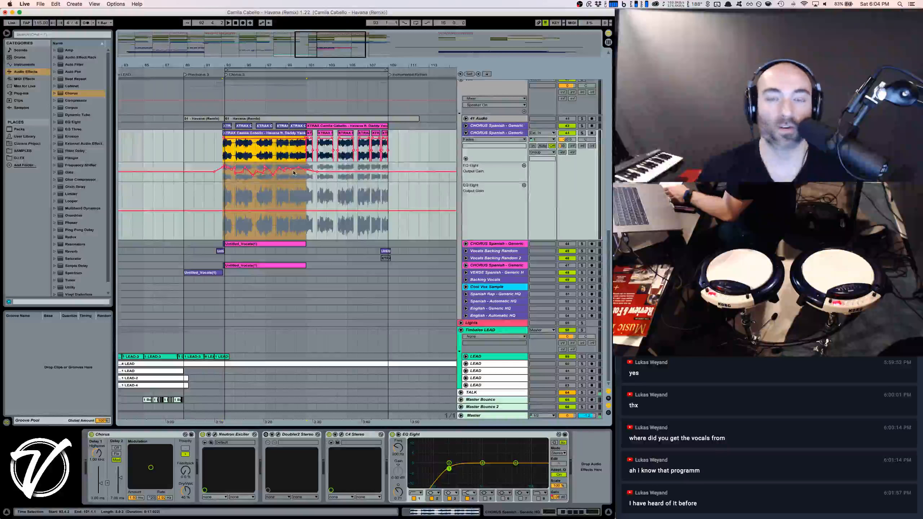
{"action": "key", "text": "space"}
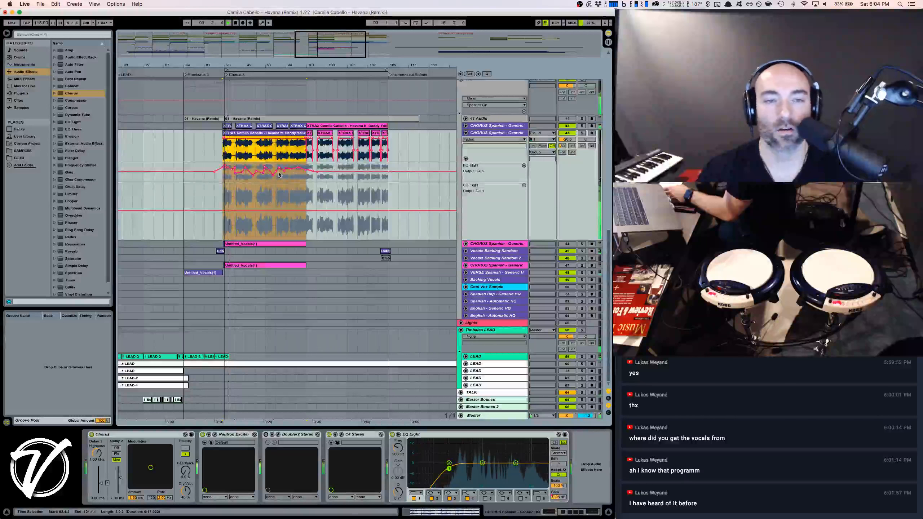
{"action": "key", "text": "space"}
Inspect the short CHORUS Spanish clip at 101.1.1, bring back the track's effects and play the mix from that clip
{"action": "left_click", "coordinate": [310, 133]}
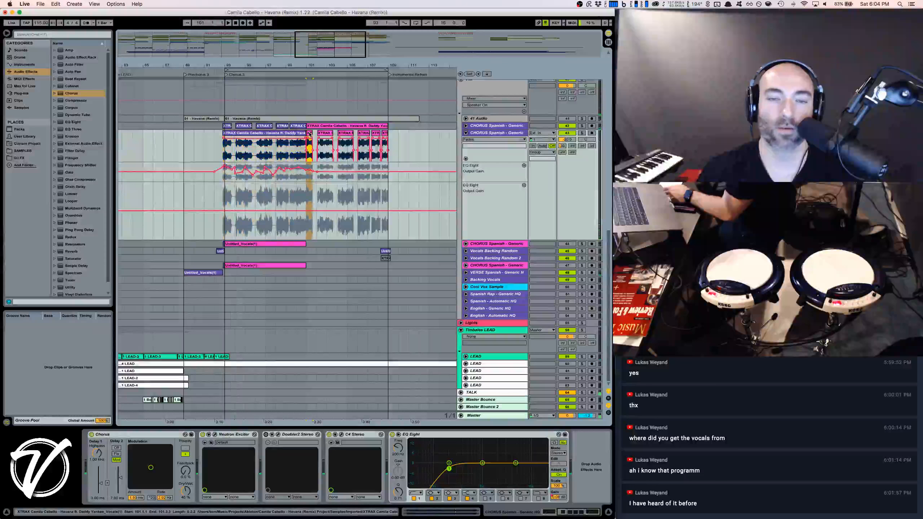
{"action": "double_click", "coordinate": [310, 133]}
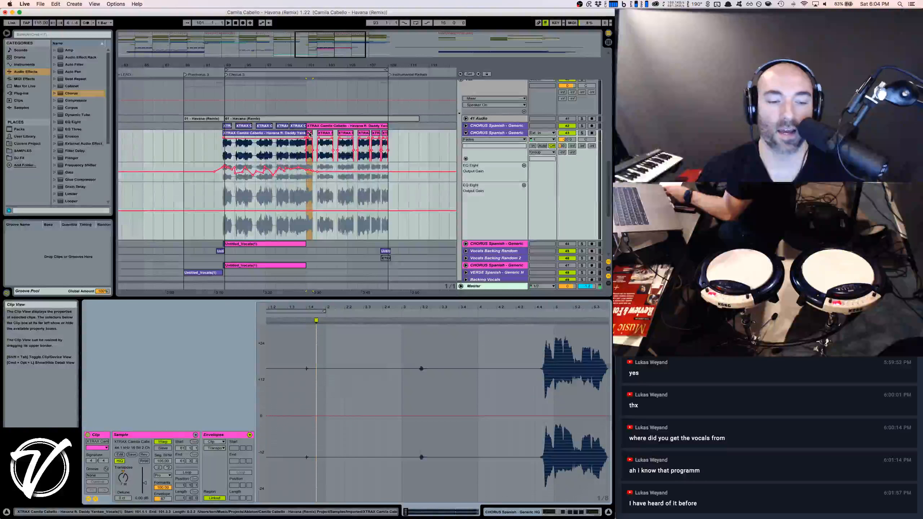
{"action": "key", "text": "shift+Tab"}
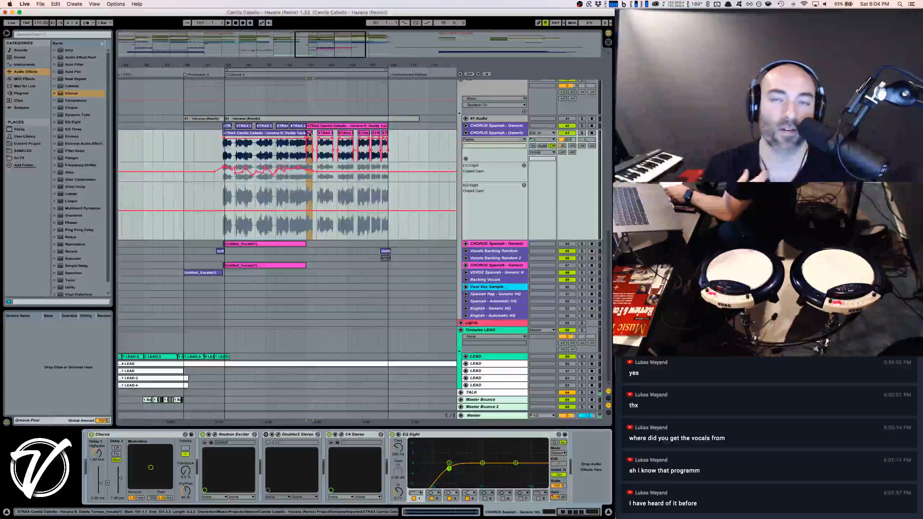
{"action": "key", "text": "space"}
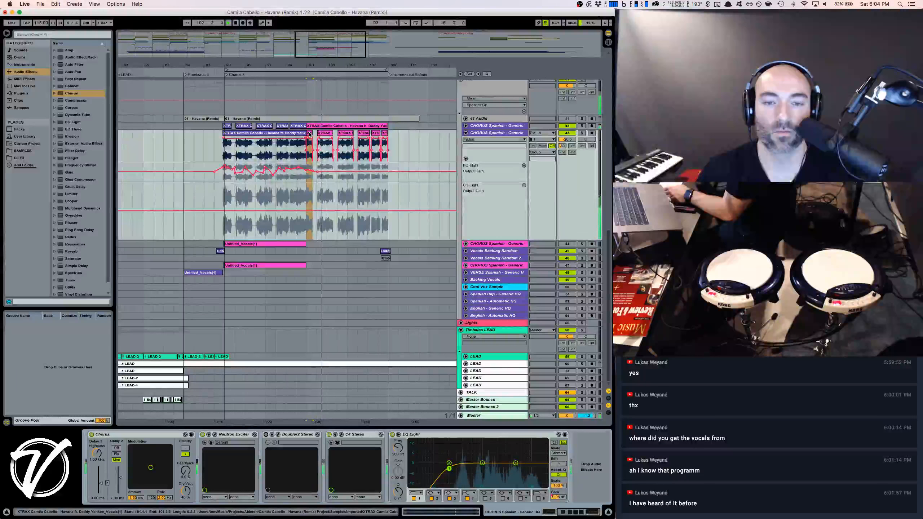
Examine the arrangement around Chorus 3 and select the Synth Strings clip from bar 109 to 117 to view its effects
{"action": "scroll", "coordinate": [407, 153], "scroll_direction": "up", "scroll_amount": 10}
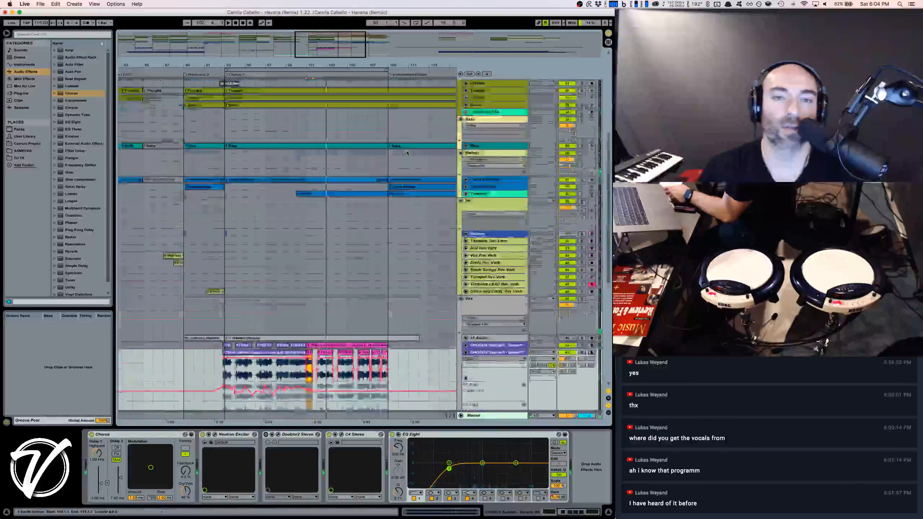
{"action": "scroll", "coordinate": [407, 153], "scroll_direction": "up", "scroll_amount": 10}
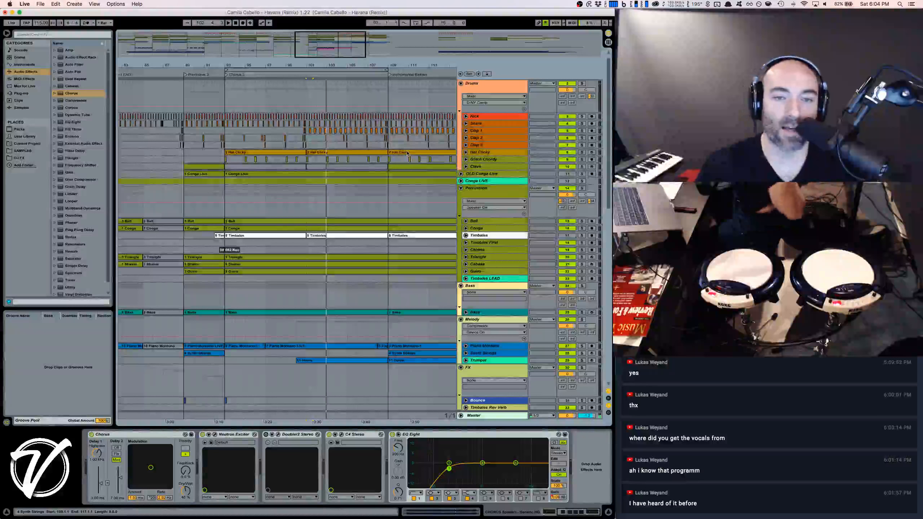
{"action": "scroll", "coordinate": [407, 153], "scroll_direction": "right", "scroll_amount": 3}
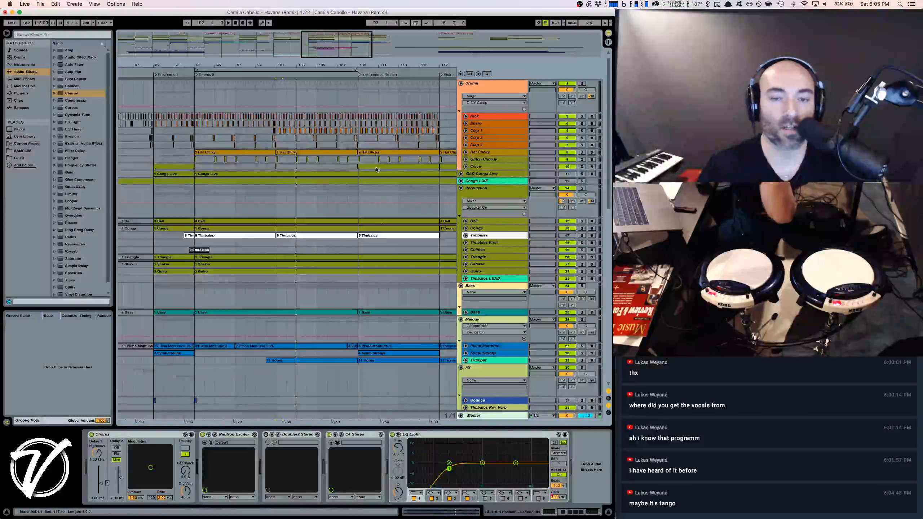
{"action": "key", "text": "minus"}
{"action": "key", "text": "minus"}
{"action": "key", "text": "minus"}
{"action": "key", "text": "minus"}
{"action": "key", "text": "minus"}
{"action": "left_click", "coordinate": [301, 353]}
{"action": "left_click", "coordinate": [436, 456]}
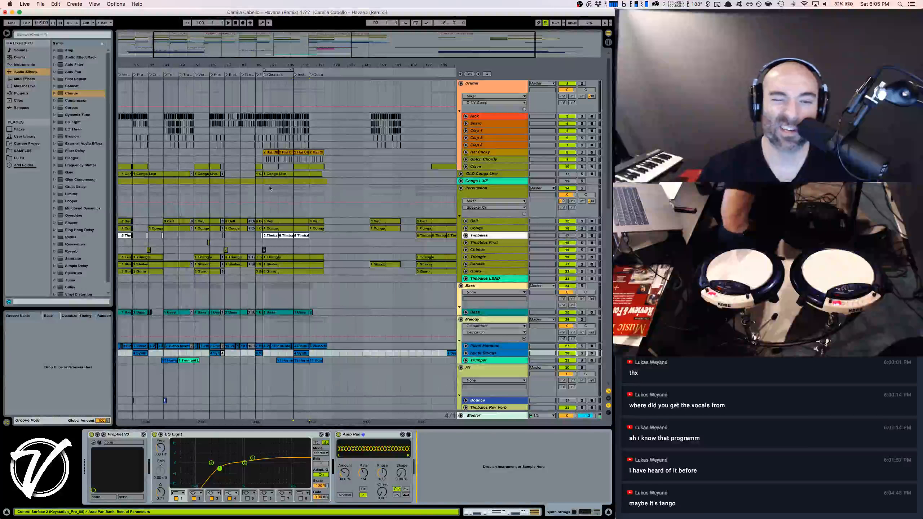
Fold the expanded CHORUS Spanish track, play the mix from Chorus 3, and reset the playback position to the song's start
{"action": "scroll", "coordinate": [269, 188], "scroll_direction": "down", "scroll_amount": 10}
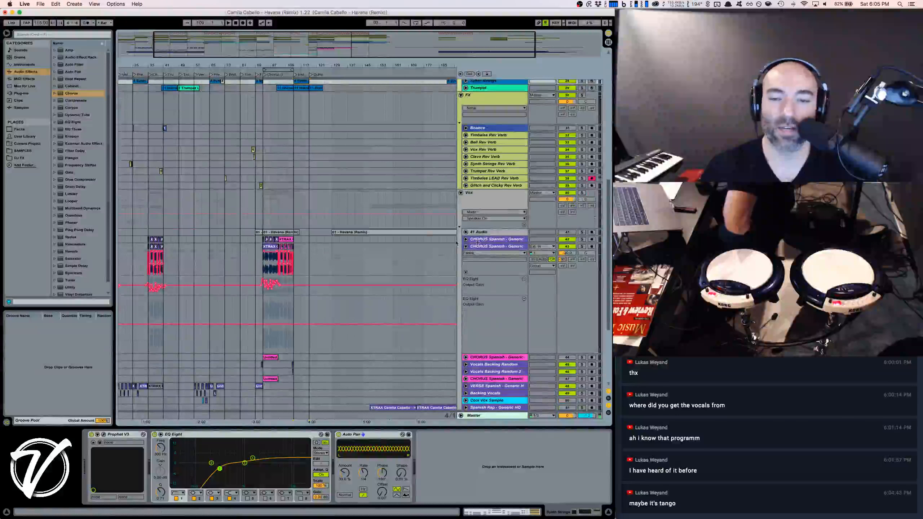
{"action": "left_click", "coordinate": [465, 246]}
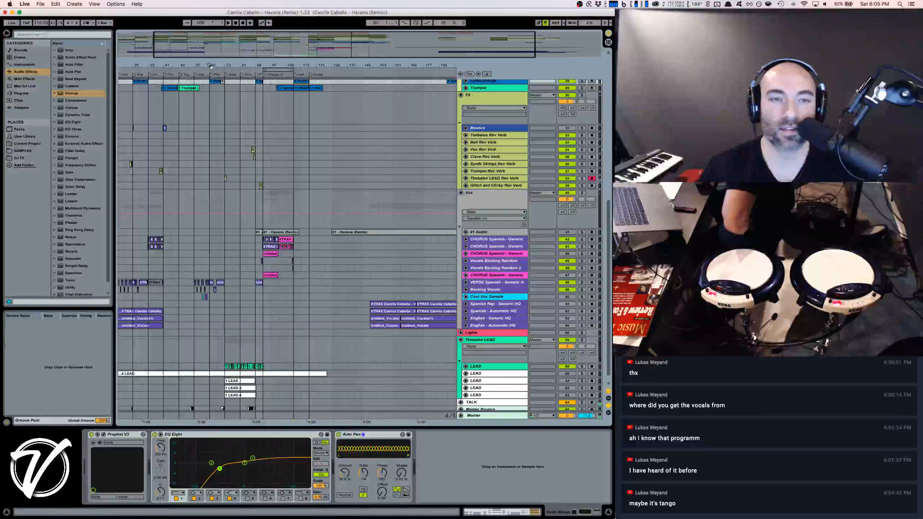
{"action": "left_click_drag", "start_coordinate": [210, 66], "coordinate": [241, 49]}
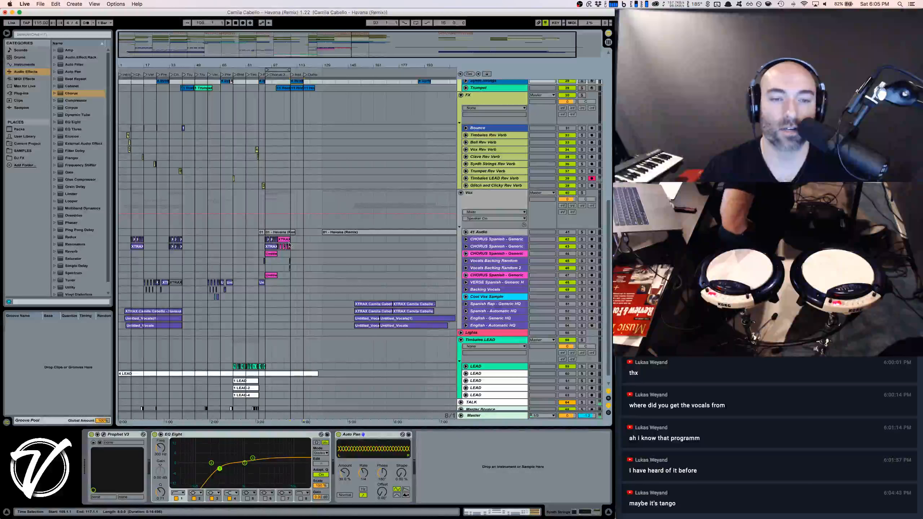
{"action": "left_click", "coordinate": [266, 203]}
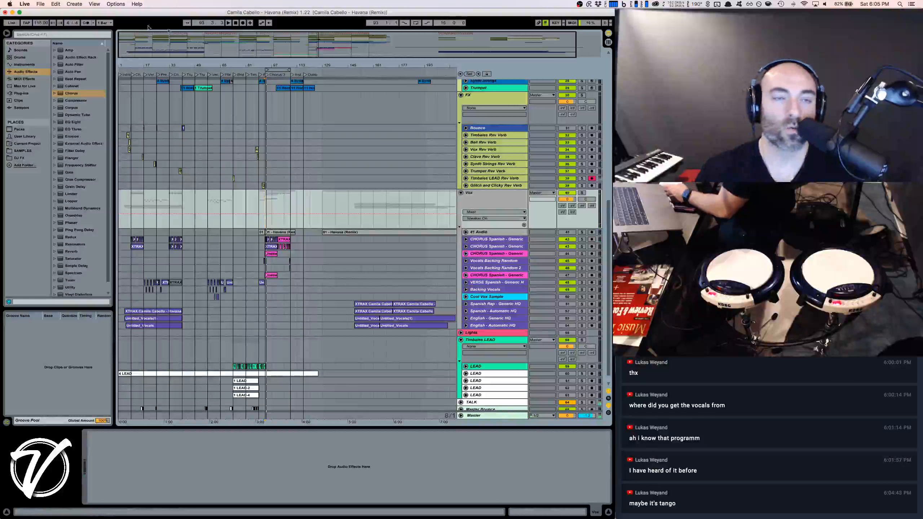
{"action": "double_click", "coordinate": [236, 22]}
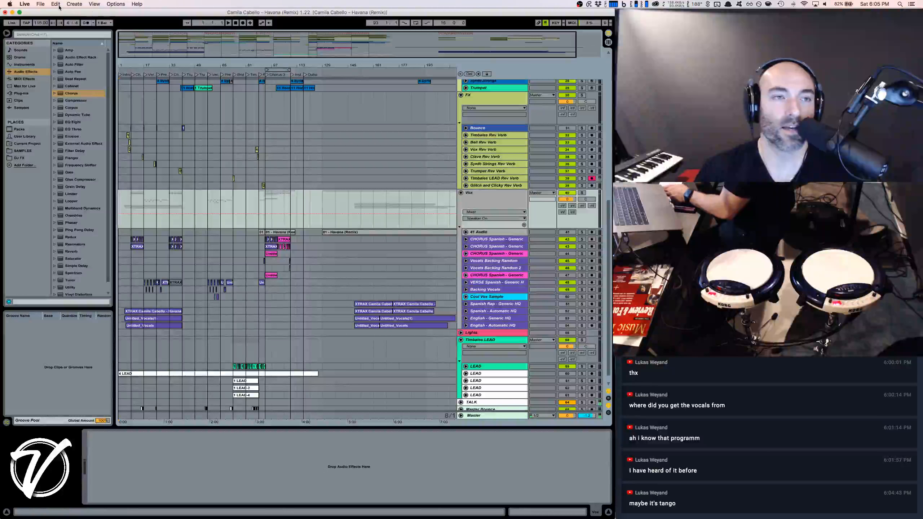
{"action": "left_click", "coordinate": [40, 4]}
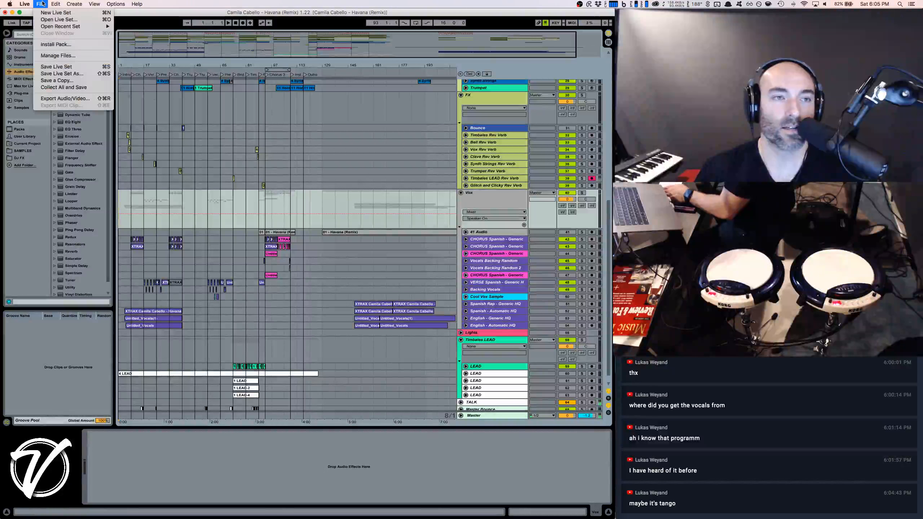
{"action": "left_click", "coordinate": [80, 74]}
{"action": "key", "text": "Return"}
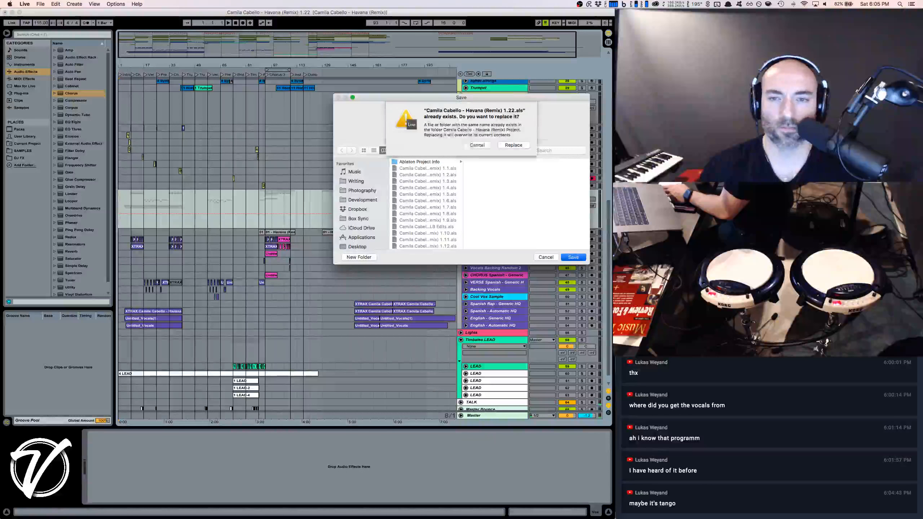
{"action": "key", "text": "Escape"}
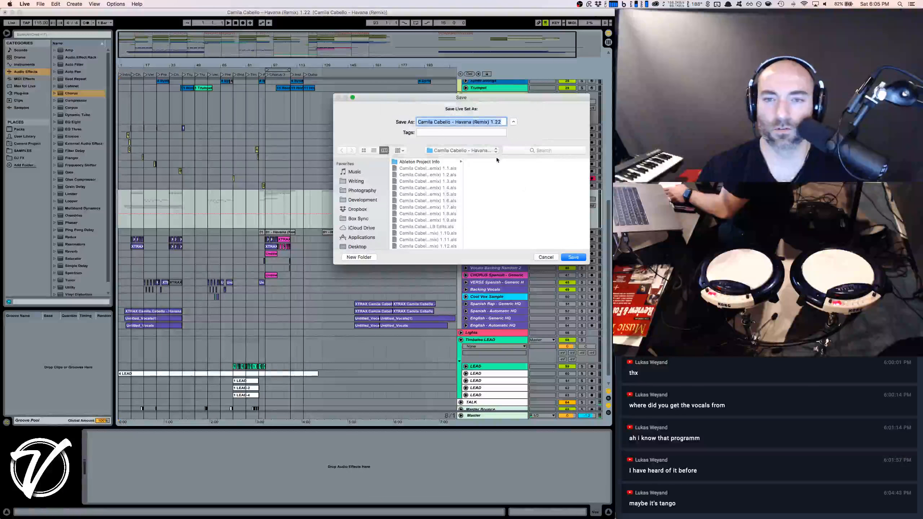
{"action": "key", "text": "Escape"}
Save the current Live Set and mark "Edit Chorus 3 Vocals" as done in the Trello checklist in Chrome
{"action": "key", "text": "super+s"}
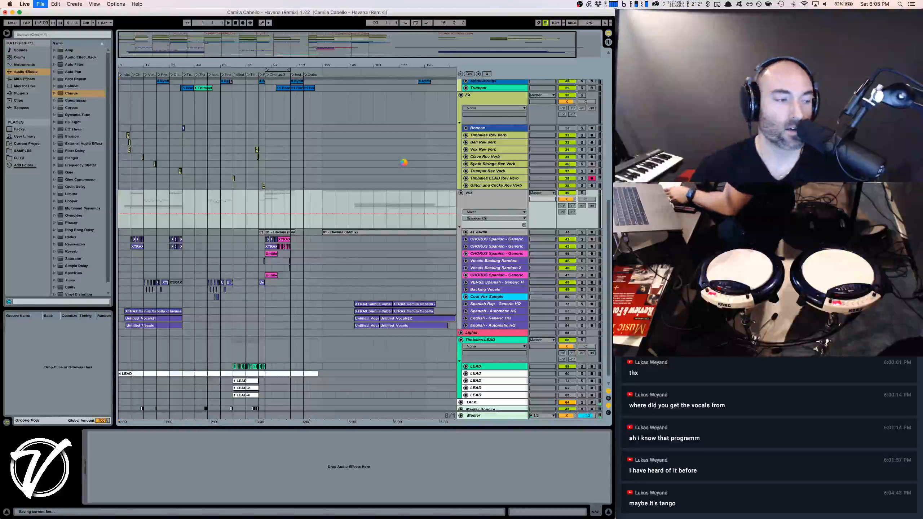
{"action": "key", "text": "super+Tab"}
{"action": "key", "text": "ctrl+Tab"}
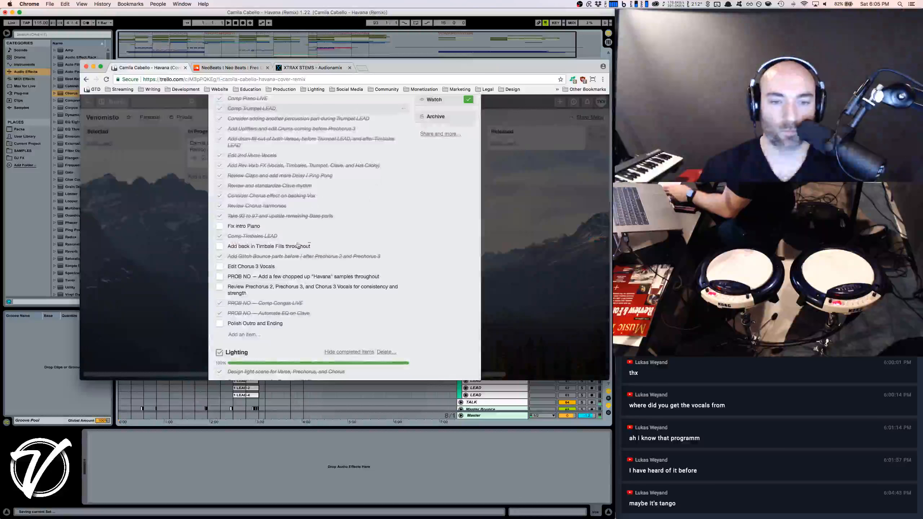
{"action": "left_click", "coordinate": [220, 267]}
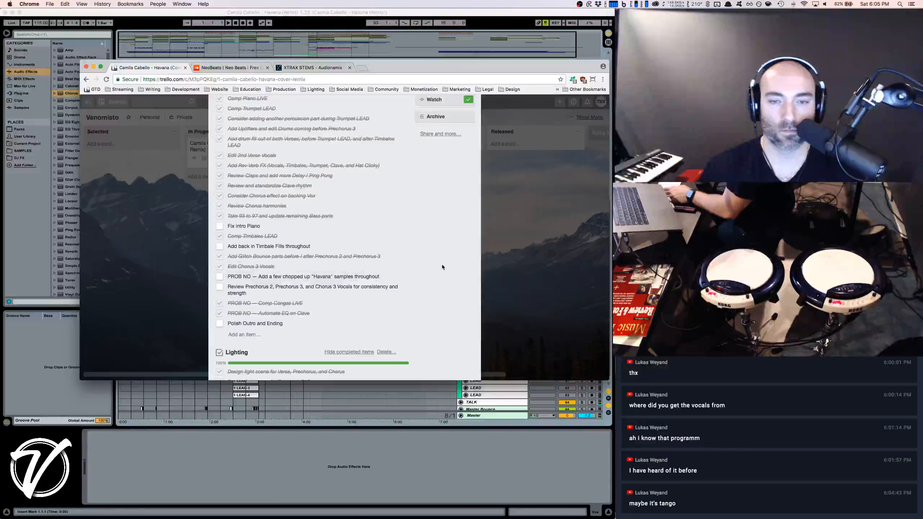
{"action": "scroll", "coordinate": [442, 267], "scroll_direction": "up", "scroll_amount": 2}
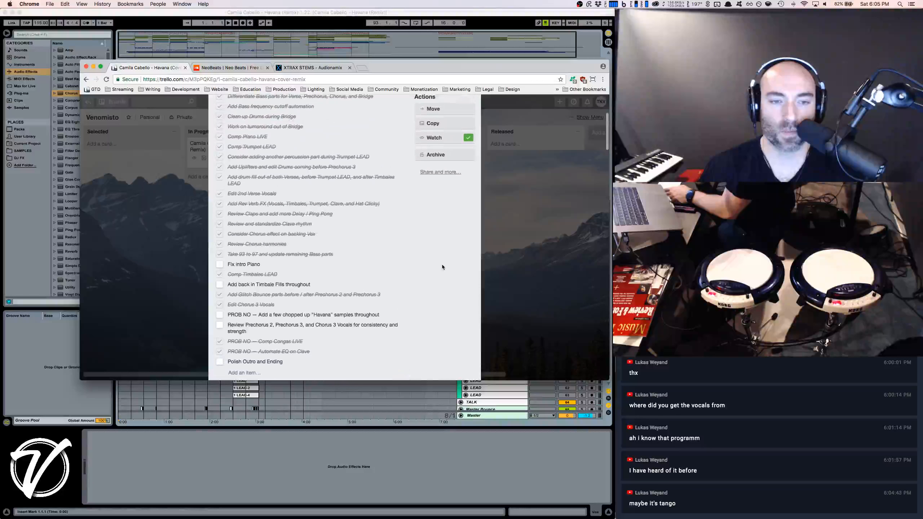
Switch back to Ableton Live and play the full mix from the beginning into Chorus 2
{"action": "key", "text": "super+Tab"}
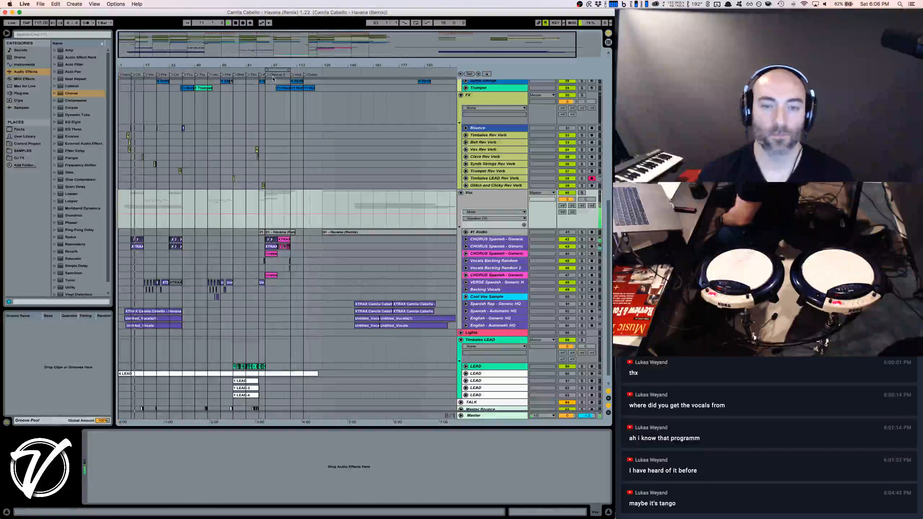
{"action": "left_click_drag", "start_coordinate": [183, 64], "coordinate": [219, 78]}
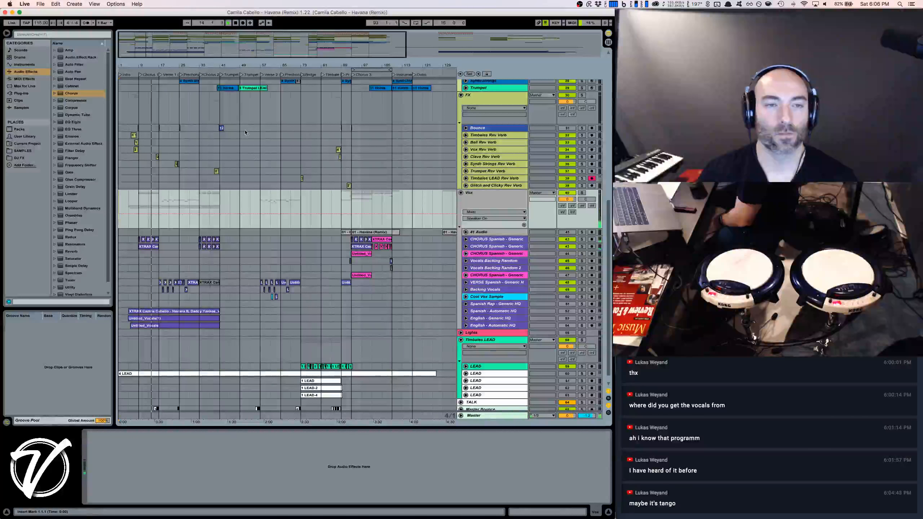
{"action": "scroll", "coordinate": [256, 200], "scroll_direction": "down", "scroll_amount": 1}
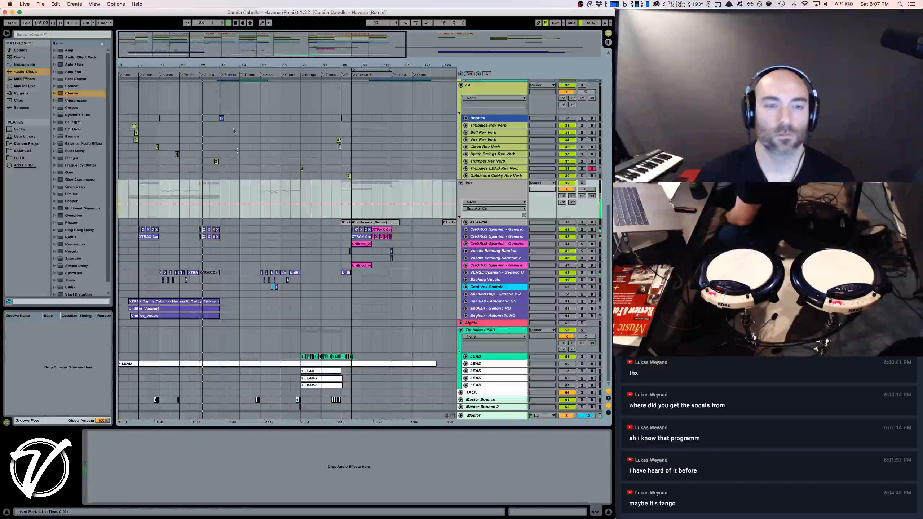
{"action": "left_click_drag", "start_coordinate": [198, 64], "coordinate": [198, 113]}
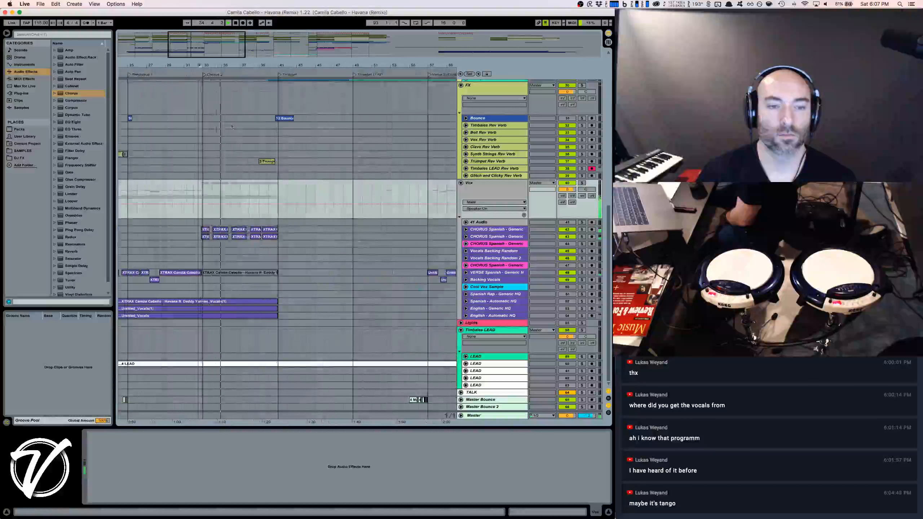
Compare the effects of the first two CHORUS Spanish tracks and delete the Doubler2 Stereo device from the second one
{"action": "left_click", "coordinate": [466, 237]}
{"action": "left_click", "coordinate": [465, 230]}
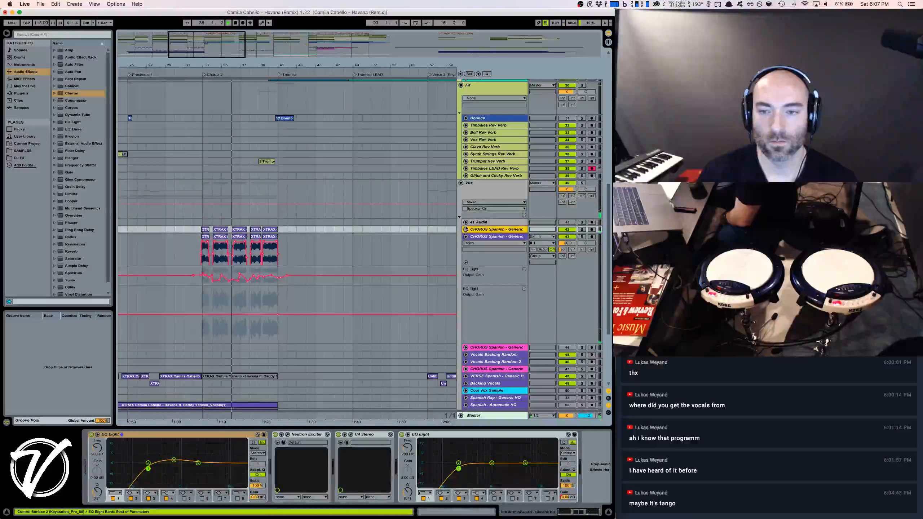
{"action": "left_click", "coordinate": [466, 236]}
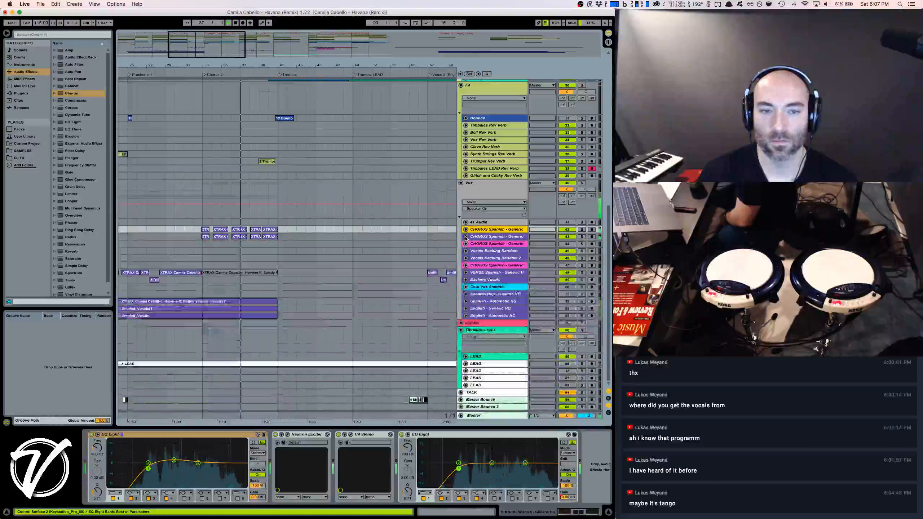
{"action": "left_click", "coordinate": [292, 237]}
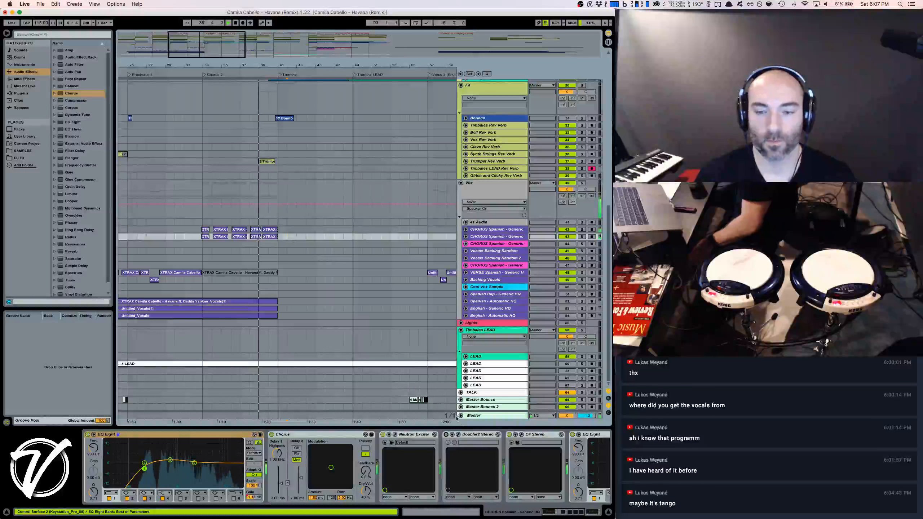
{"action": "left_click", "coordinate": [469, 435]}
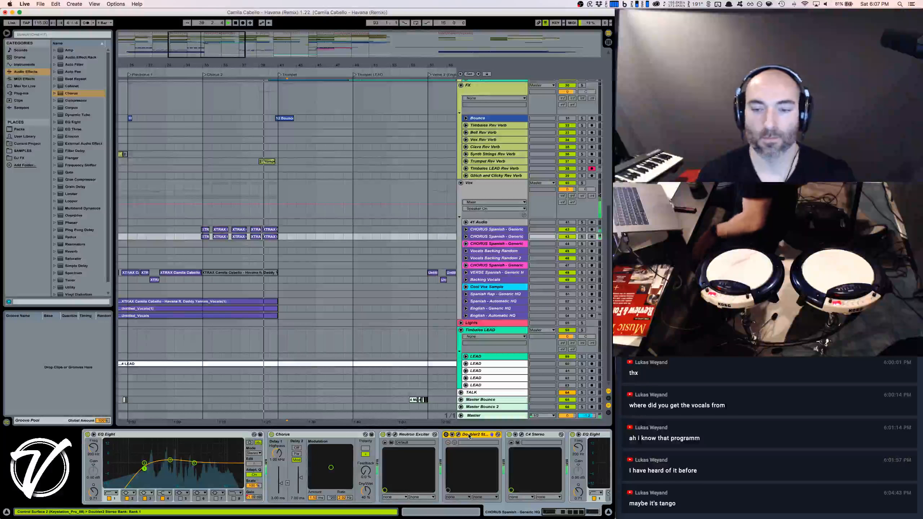
{"action": "key", "text": "Delete"}
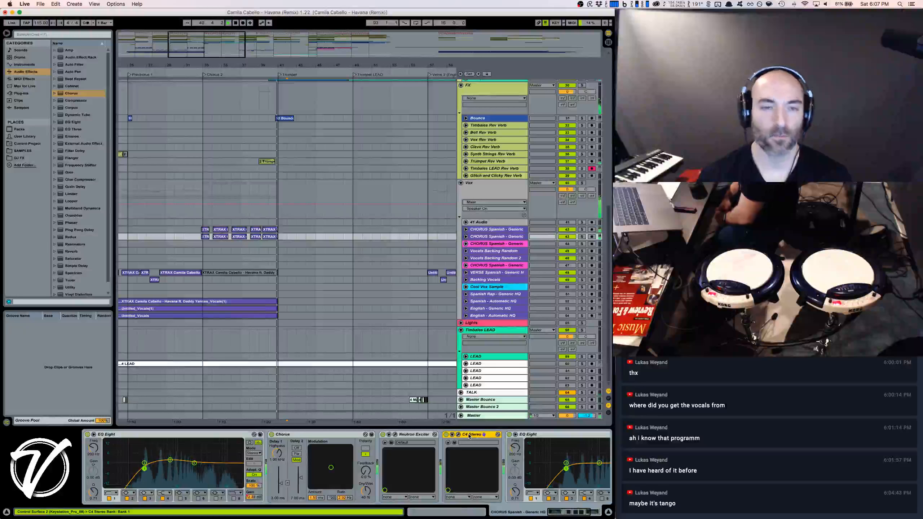
Unfold the Trumpet track and open the clip before Trumpet LEAD to examine its MIDI notes
{"action": "scroll", "coordinate": [380, 192], "scroll_direction": "up", "scroll_amount": 5}
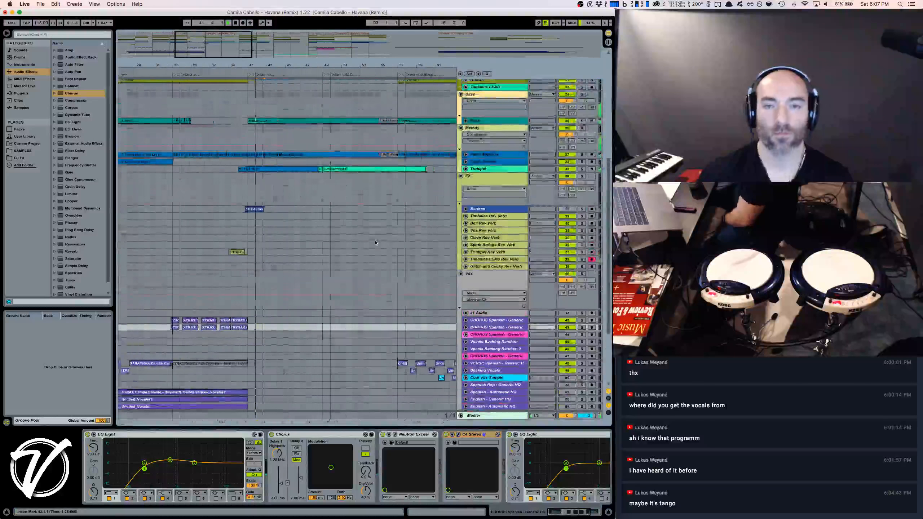
{"action": "left_click", "coordinate": [465, 168]}
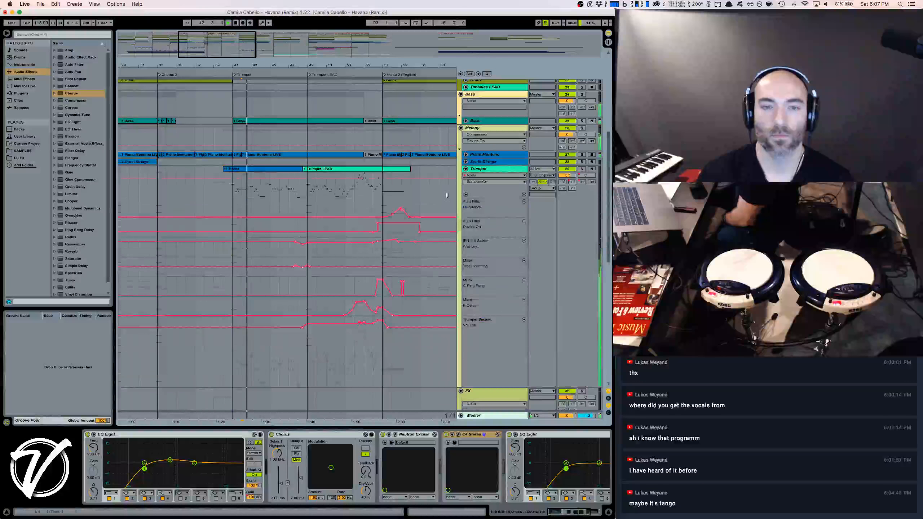
{"action": "double_click", "coordinate": [280, 176]}
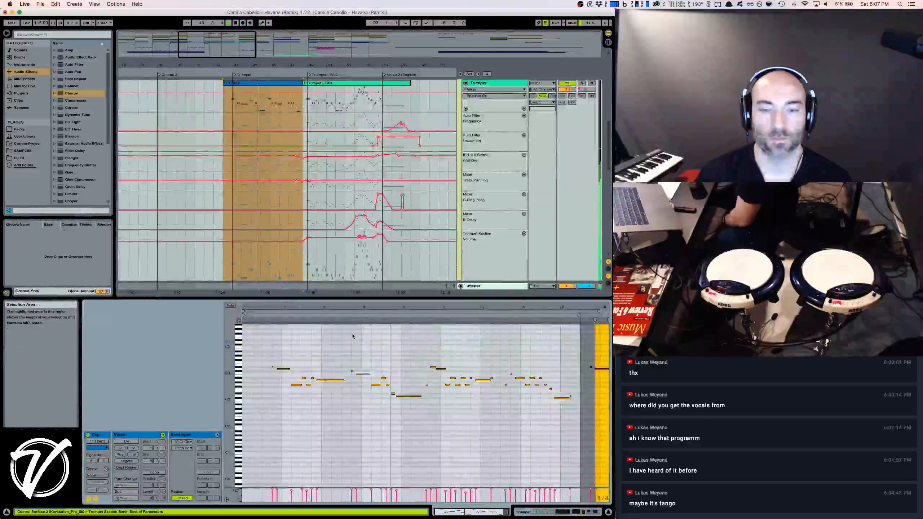
{"action": "left_click_drag", "start_coordinate": [237, 371], "coordinate": [255, 372]}
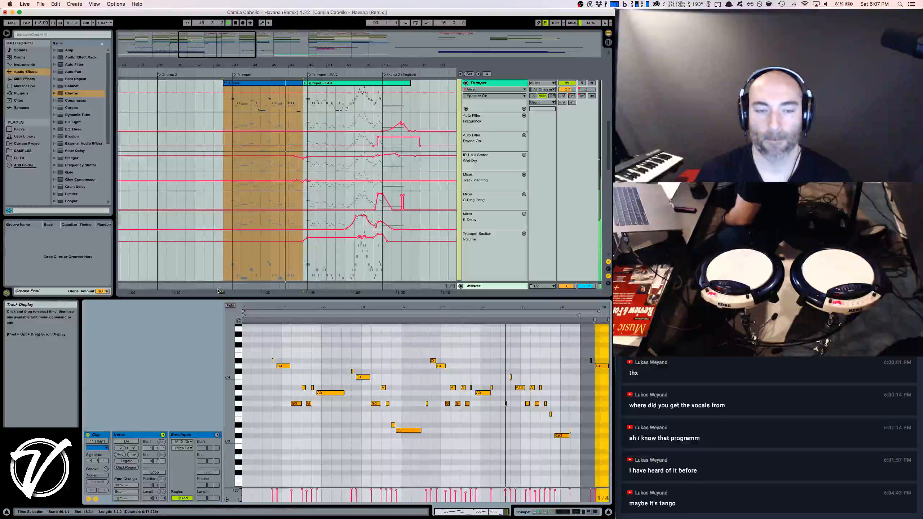
Open the Trumpet LEAD clip to examine its MIDI notes
{"action": "left_click", "coordinate": [250, 359]}
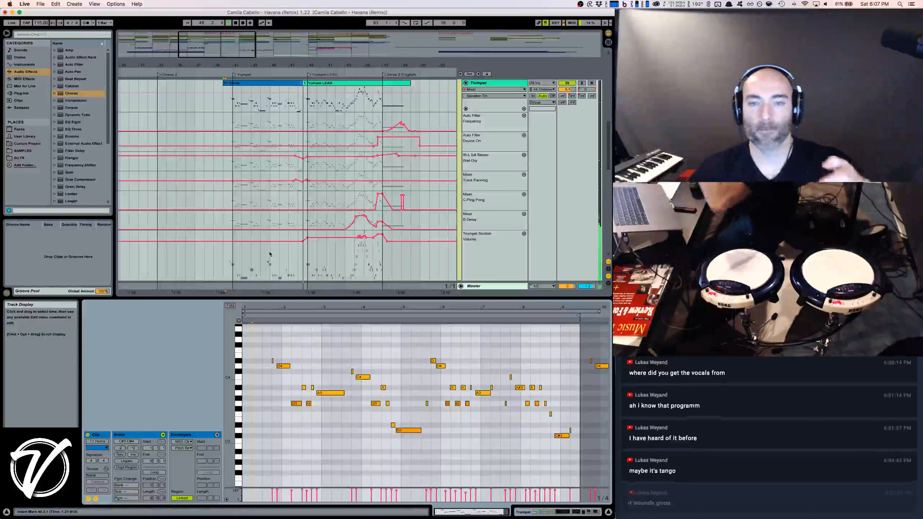
{"action": "left_click", "coordinate": [329, 83]}
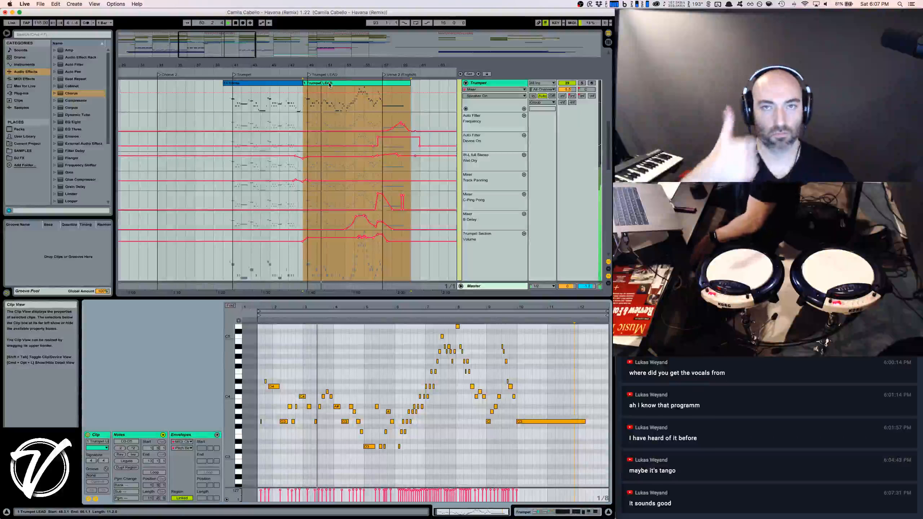
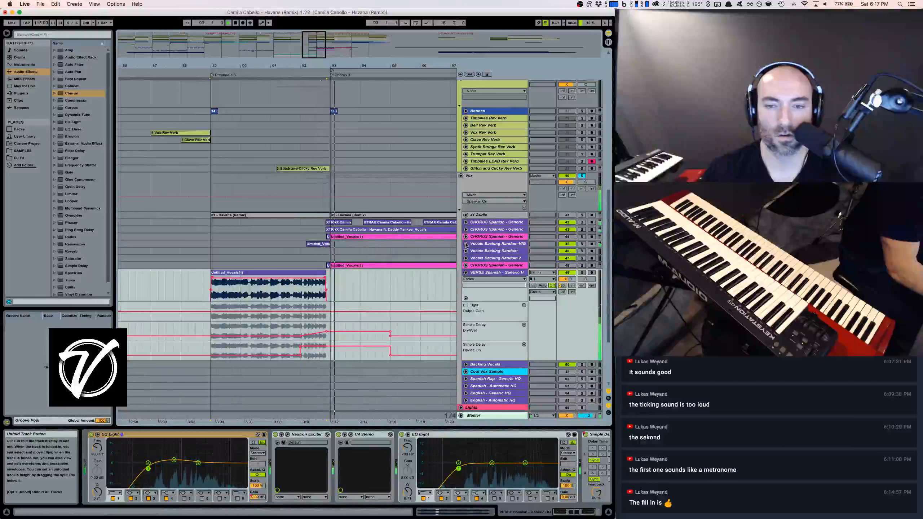
Unfold the Vocals Backing Random HIGH track and slightly adjust the clip gain of its vocal clip just before Chorus 3
{"action": "left_click", "coordinate": [466, 244]}
{"action": "key", "text": "space"}
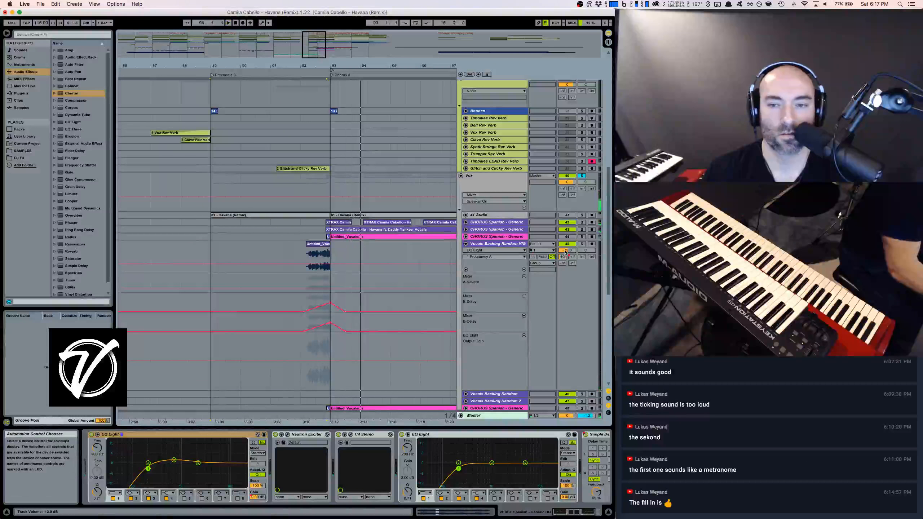
{"action": "double_click", "coordinate": [317, 244]}
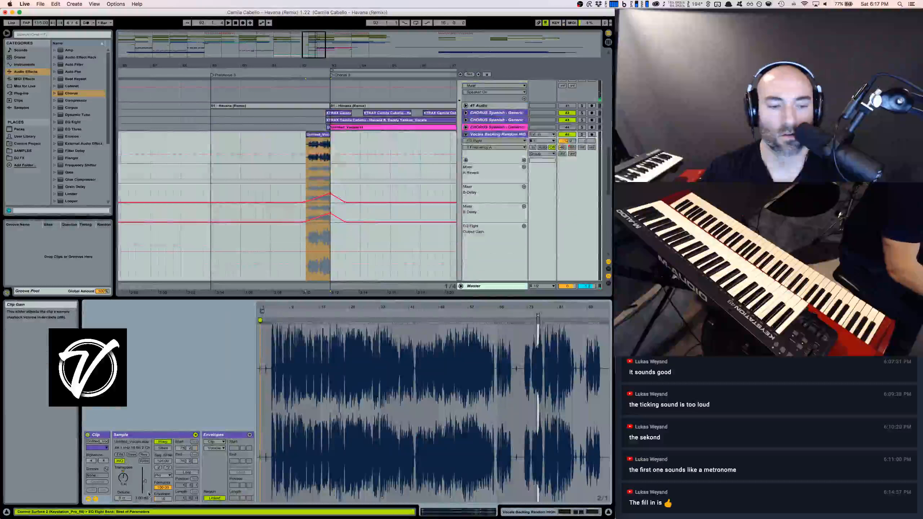
{"action": "left_click_drag", "start_coordinate": [145, 481], "coordinate": [144, 482]}
{"action": "key", "text": "space"}
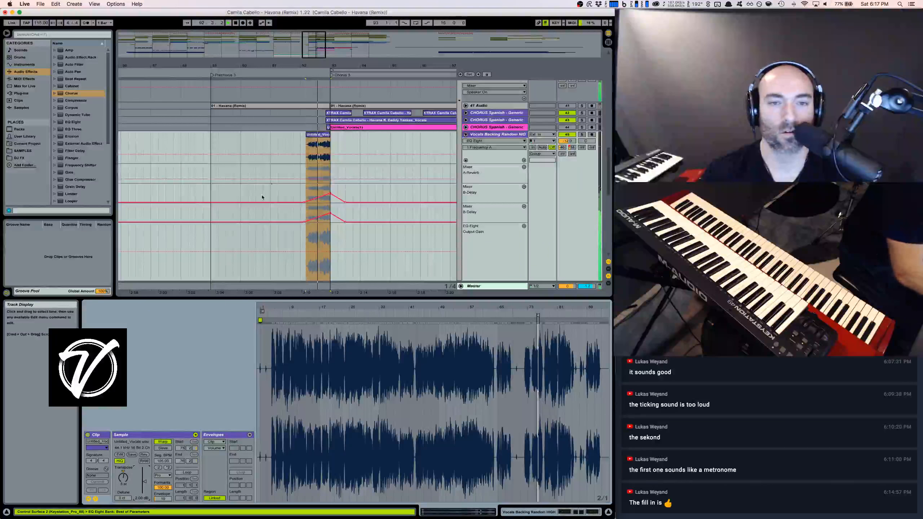
Play from bar 91 into Chorus 3 to check the backing vocal, and fold the Vocals Backing Random HIGH and VERSE Spanish tracks
{"action": "left_click", "coordinate": [272, 143]}
{"action": "key", "text": "shift+Tab"}
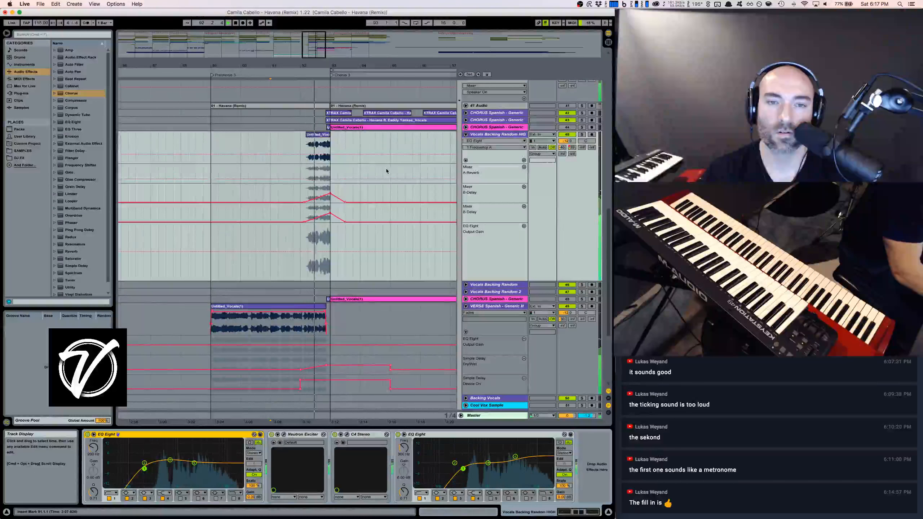
{"action": "key", "text": "space"}
{"action": "left_click", "coordinate": [465, 134]}
{"action": "left_click", "coordinate": [466, 163]}
Unfold the VERSE Spanish track and play its Prechorus 1 vocal clip leading into Chorus 2 for comparison
{"action": "scroll", "coordinate": [435, 157], "scroll_direction": "left", "scroll_amount": 13}
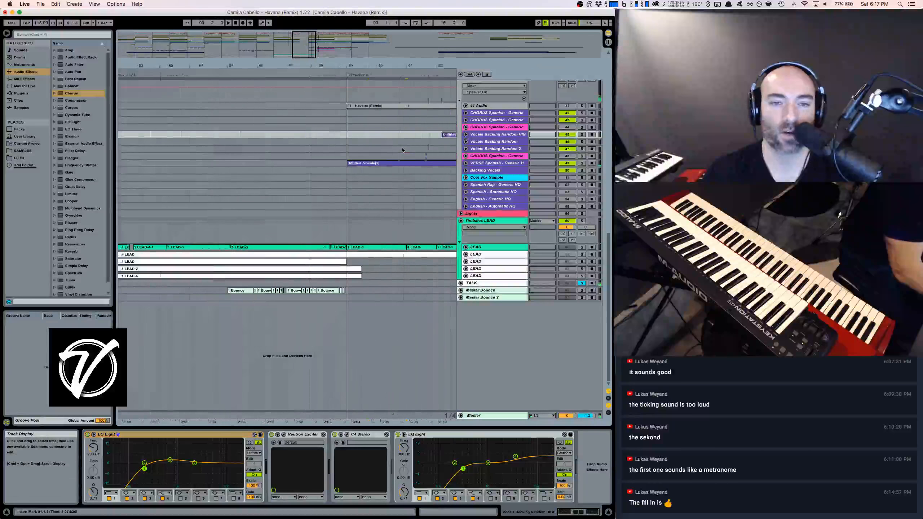
{"action": "left_click", "coordinate": [466, 163]}
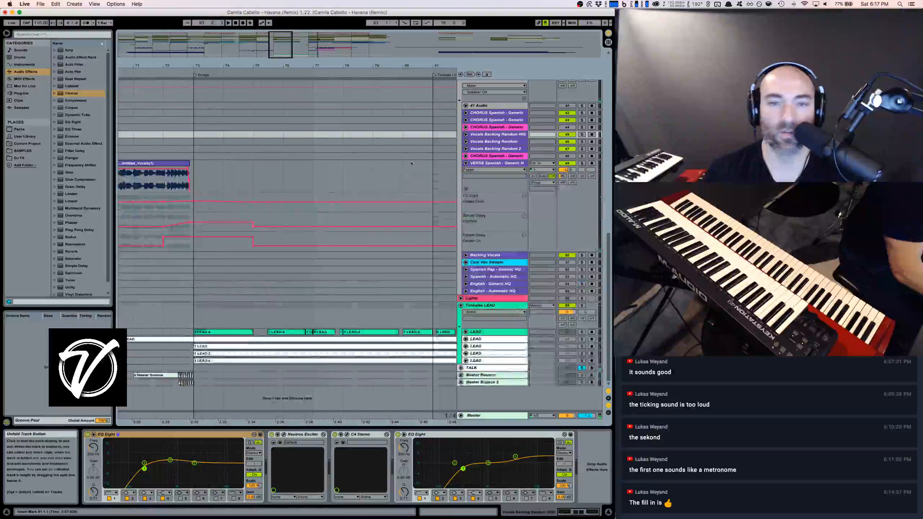
{"action": "scroll", "coordinate": [403, 159], "scroll_direction": "left", "scroll_amount": 15}
{"action": "scroll", "coordinate": [404, 159], "scroll_direction": "right", "scroll_amount": 5}
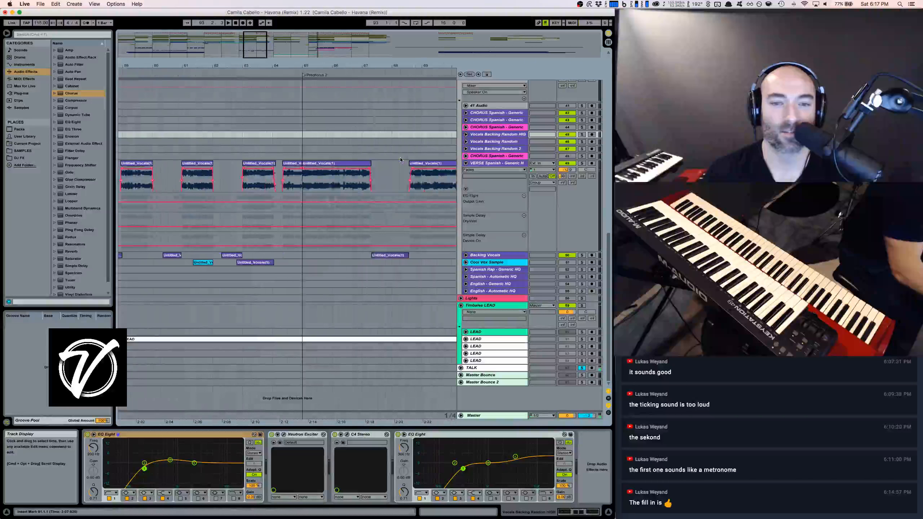
{"action": "left_click_drag", "start_coordinate": [255, 63], "coordinate": [256, 22]}
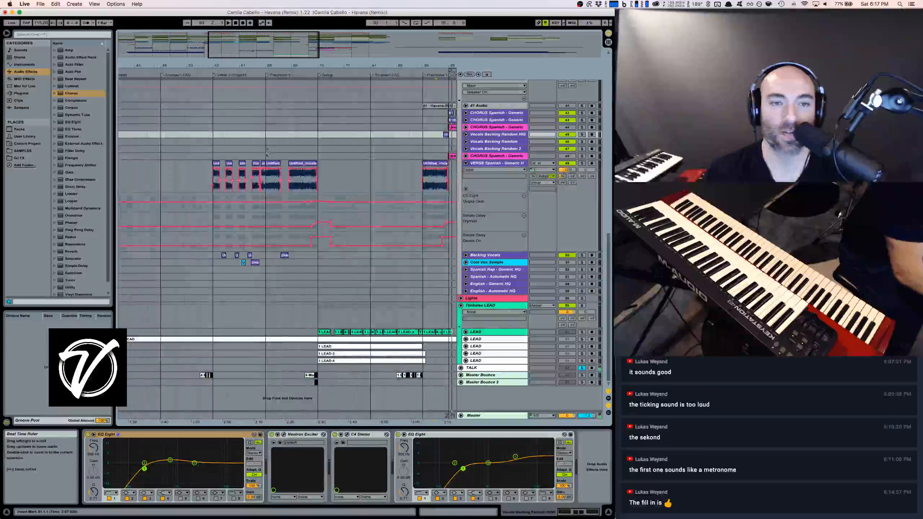
{"action": "scroll", "coordinate": [273, 167], "scroll_direction": "left", "scroll_amount": 6}
{"action": "left_click_drag", "start_coordinate": [240, 64], "coordinate": [240, 65]}
{"action": "left_click", "coordinate": [300, 163]}
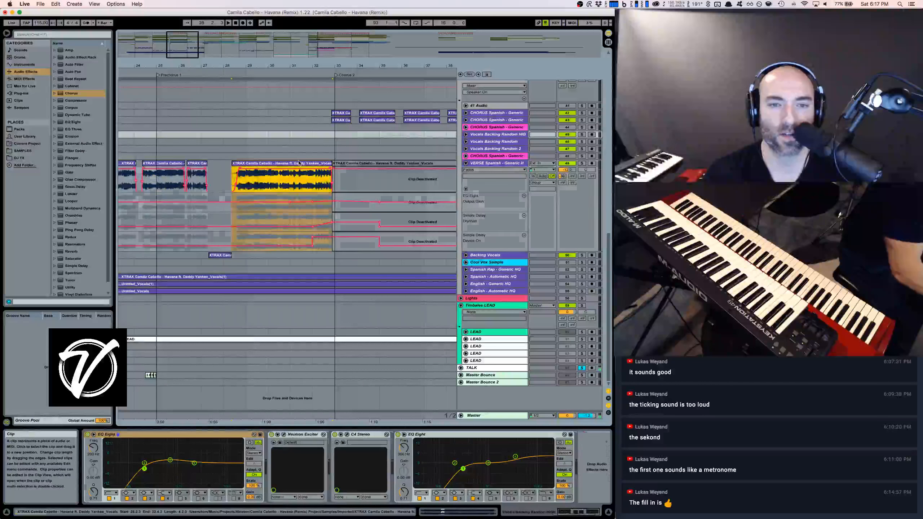
{"action": "key", "text": "space"}
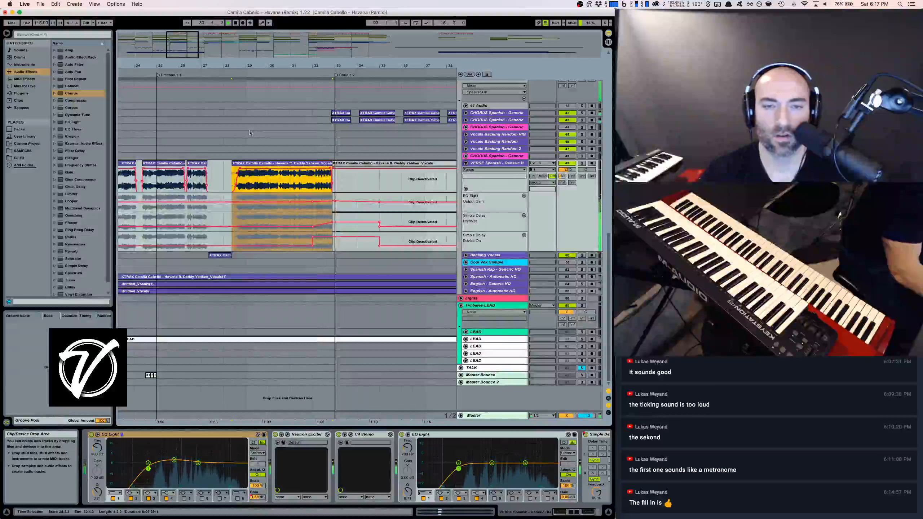
{"action": "key", "text": "space"}
Play the vocals from the start of Prechorus 3 at bar 89 through Chorus 3
{"action": "scroll", "coordinate": [350, 153], "scroll_direction": "down", "scroll_amount": 8}
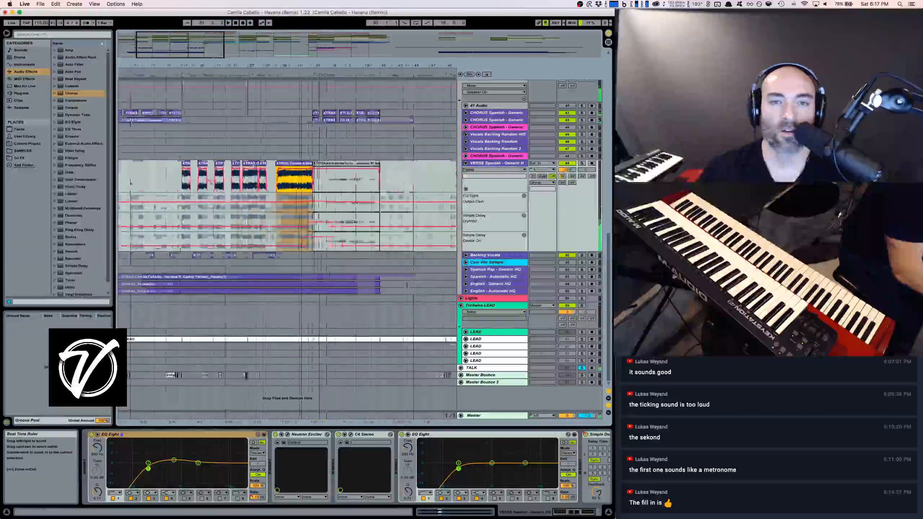
{"action": "scroll", "coordinate": [349, 153], "scroll_direction": "right", "scroll_amount": 5}
{"action": "scroll", "coordinate": [350, 152], "scroll_direction": "up", "scroll_amount": 5}
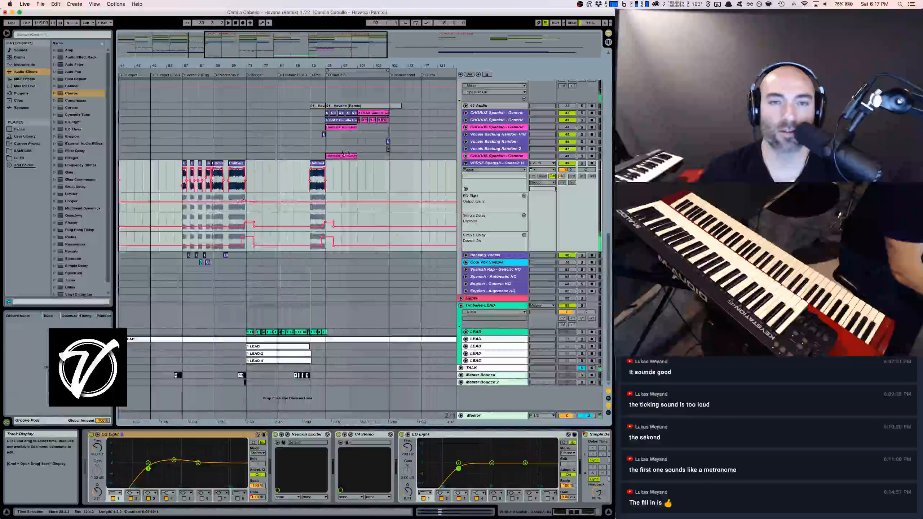
{"action": "left_click", "coordinate": [310, 155]}
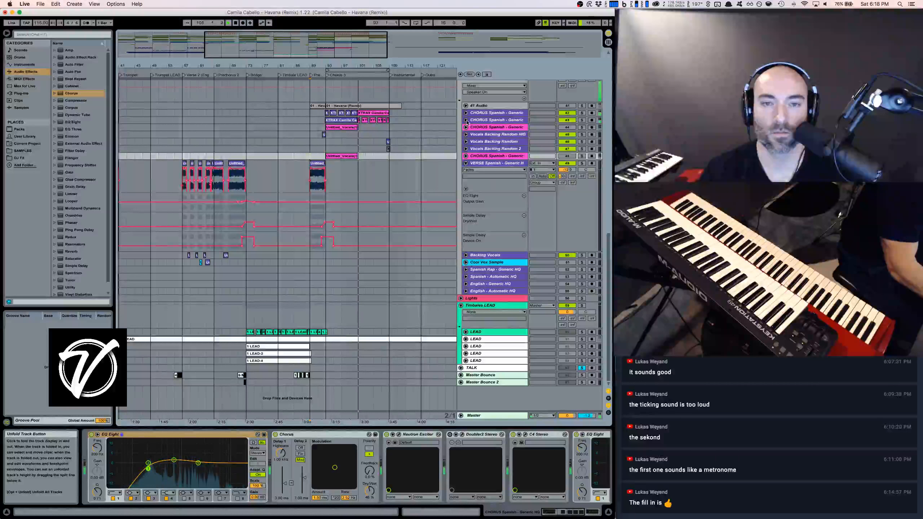
Unfold the first two CHORUS Spanish tracks and replay the middle of Chorus 3 around bar 101
{"action": "left_click", "coordinate": [466, 120]}
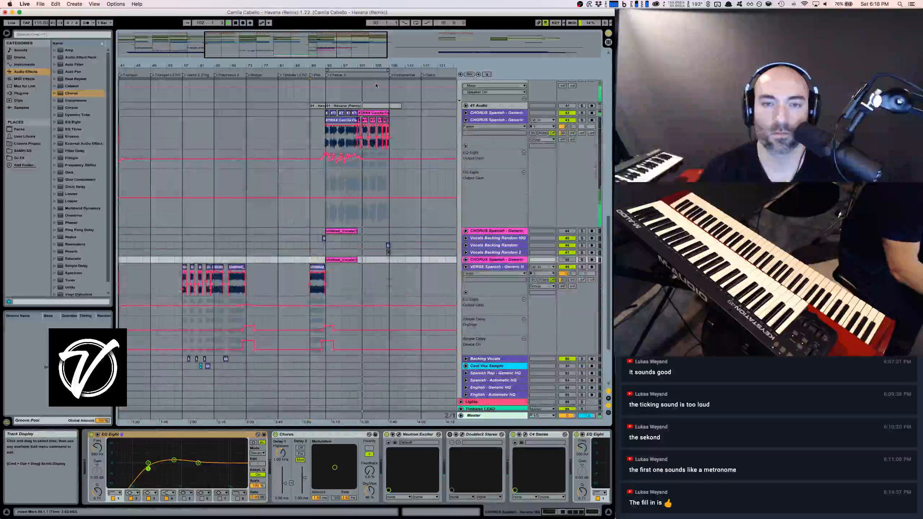
{"action": "left_click", "coordinate": [465, 113]}
{"action": "left_click", "coordinate": [334, 224]}
{"action": "key", "text": "space"}
{"action": "key", "text": "space"}
{"action": "left_click_drag", "start_coordinate": [365, 63], "coordinate": [333, 119]}
{"action": "key", "text": "space"}
{"action": "key", "text": "space"}
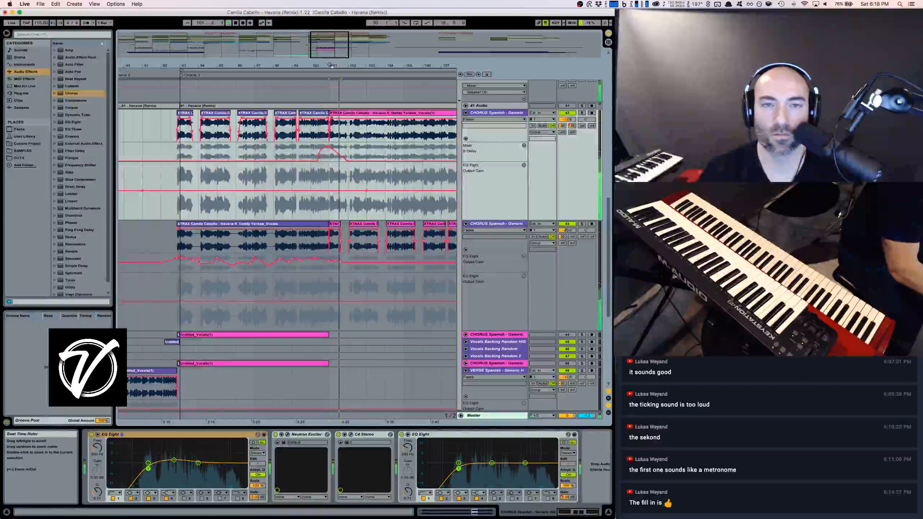
Examine the clip boundary at bar 101 on the CHORUS Spanish tracks up close and replay the transition between the clips
{"action": "left_click_drag", "start_coordinate": [329, 65], "coordinate": [335, 113]}
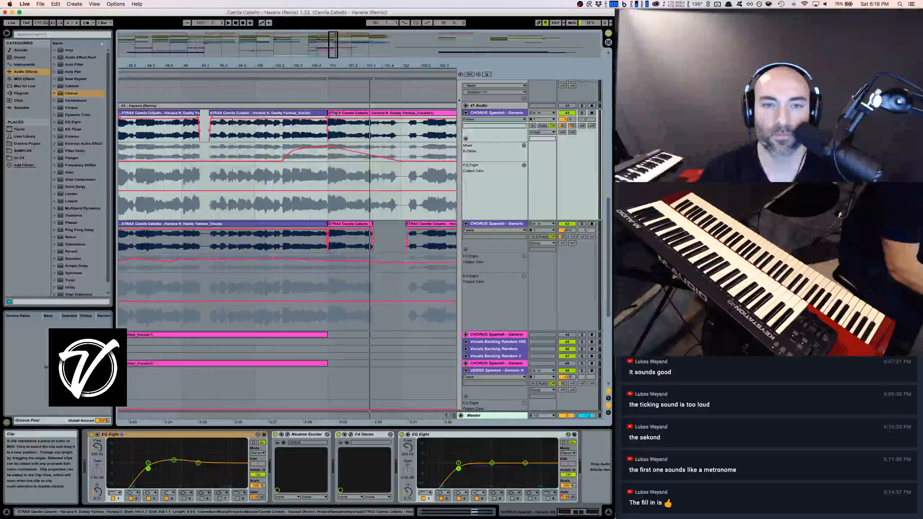
{"action": "key", "text": "space"}
{"action": "key", "text": "space"}
{"action": "key", "text": "space"}
{"action": "left_click_drag", "start_coordinate": [336, 64], "coordinate": [312, 118]}
{"action": "key", "text": "space"}
{"action": "key", "text": "space"}
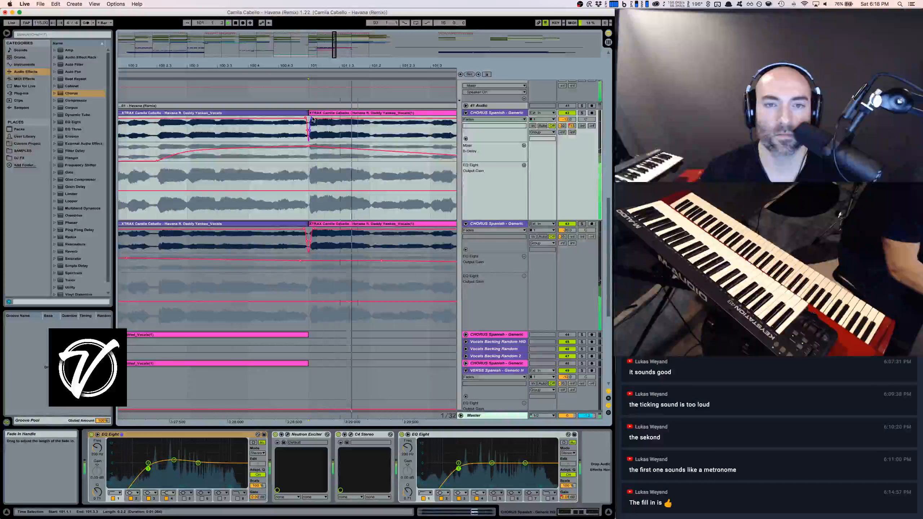
Listen to the rest of Chorus 3 past its end and stop playback
{"action": "mouse_move", "coordinate": [314, 66]}
{"action": "left_mouse_down"}
{"action": "mouse_move", "coordinate": [315, 35]}
{"action": "mouse_move", "coordinate": [309, 71]}
{"action": "mouse_move", "coordinate": [300, 73]}
{"action": "left_mouse_up"}
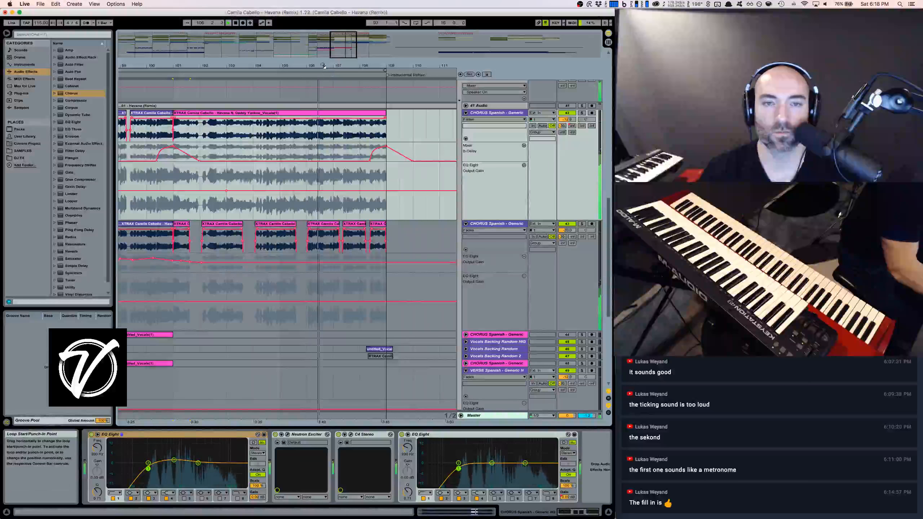
{"action": "left_click_drag", "start_coordinate": [322, 66], "coordinate": [309, 64]}
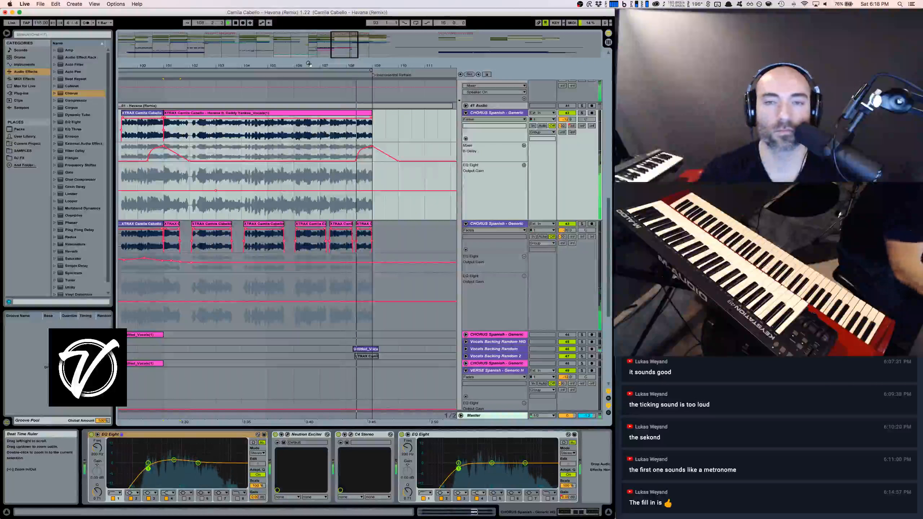
{"action": "left_click_drag", "start_coordinate": [309, 64], "coordinate": [308, 48]}
{"action": "key", "text": "space"}
Switch to Chrome, tick off the Prechorus 2, Prechorus 3 and Chorus 3 vocals review in the Trello checklist, and return to Ableton Live
{"action": "key", "text": "super+Tab"}
{"action": "left_click", "coordinate": [220, 325]}
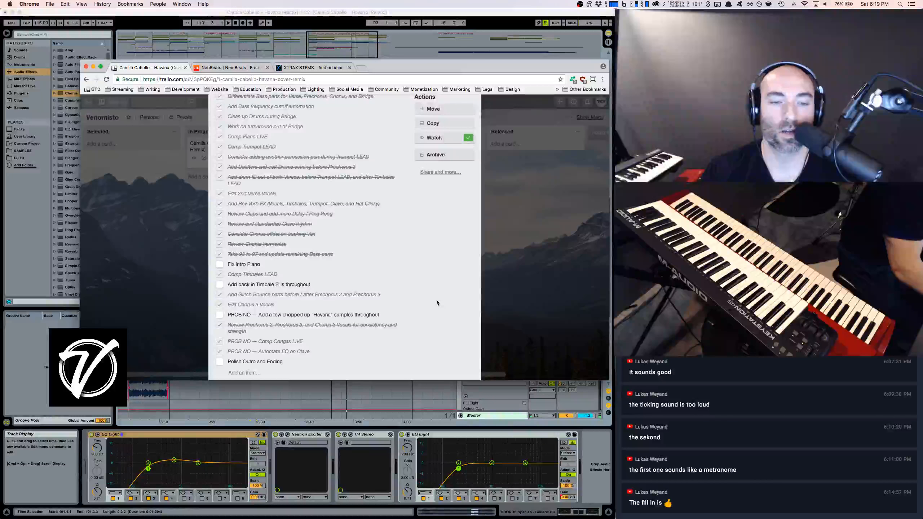
{"action": "key", "text": "super+Tab"}
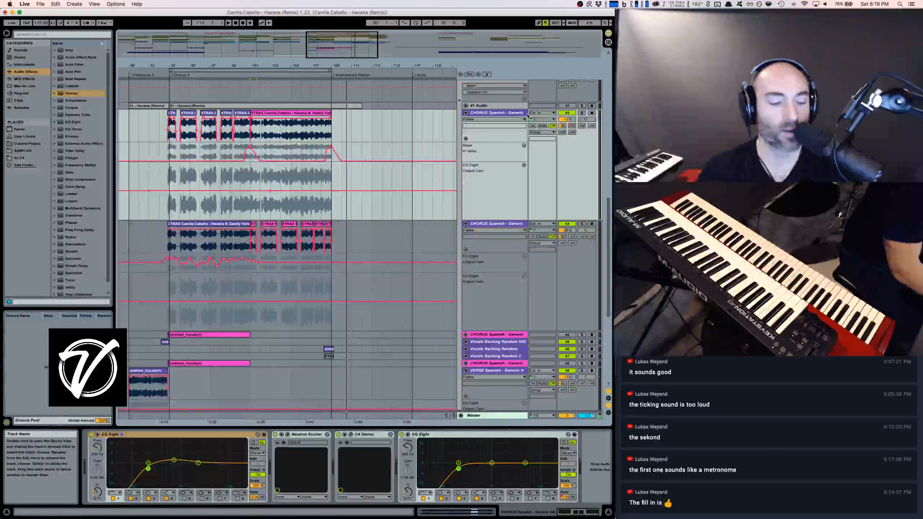
Fold all the unfolded tracks and place the insert marker at bar 5 on the Timbales track
{"action": "left_click", "coordinate": [465, 113], "text": "alt"}
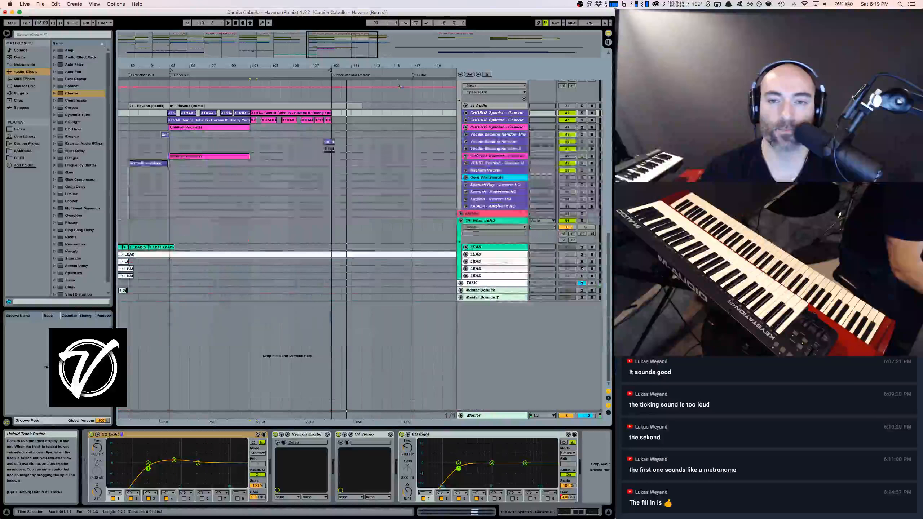
{"action": "left_click_drag", "start_coordinate": [417, 66], "coordinate": [417, 33]}
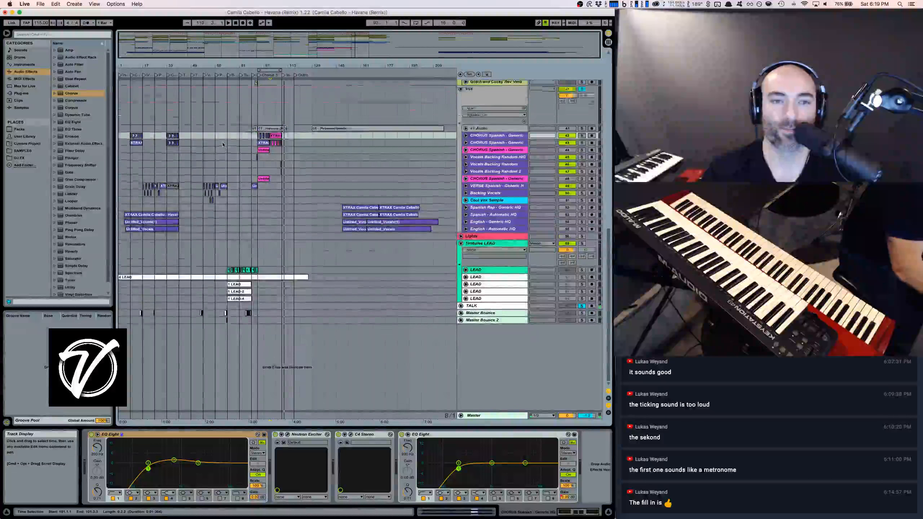
{"action": "scroll", "coordinate": [220, 152], "scroll_direction": "up", "scroll_amount": 10}
{"action": "scroll", "coordinate": [219, 152], "scroll_direction": "up", "scroll_amount": 5}
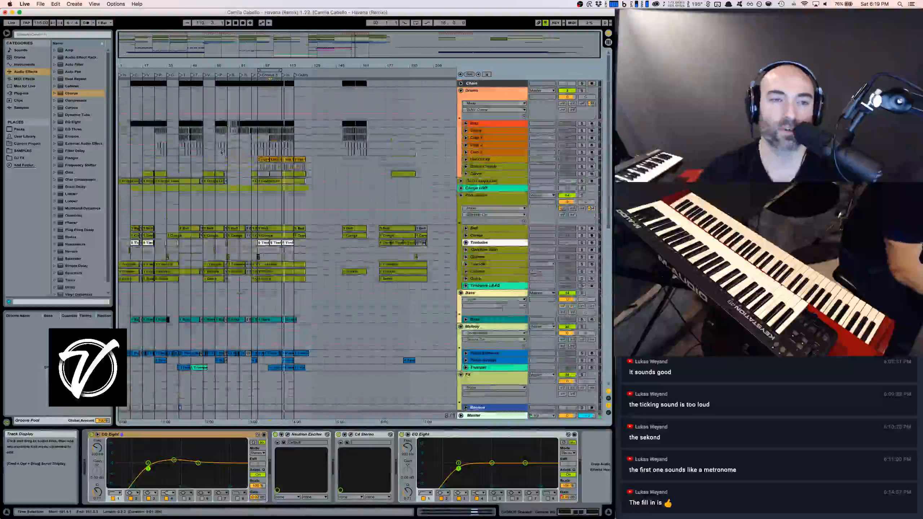
{"action": "mouse_move", "coordinate": [282, 66]}
{"action": "left_mouse_down"}
{"action": "mouse_move", "coordinate": [282, 82]}
{"action": "mouse_move", "coordinate": [282, 75]}
{"action": "left_mouse_up"}
{"action": "left_click", "coordinate": [132, 244]}
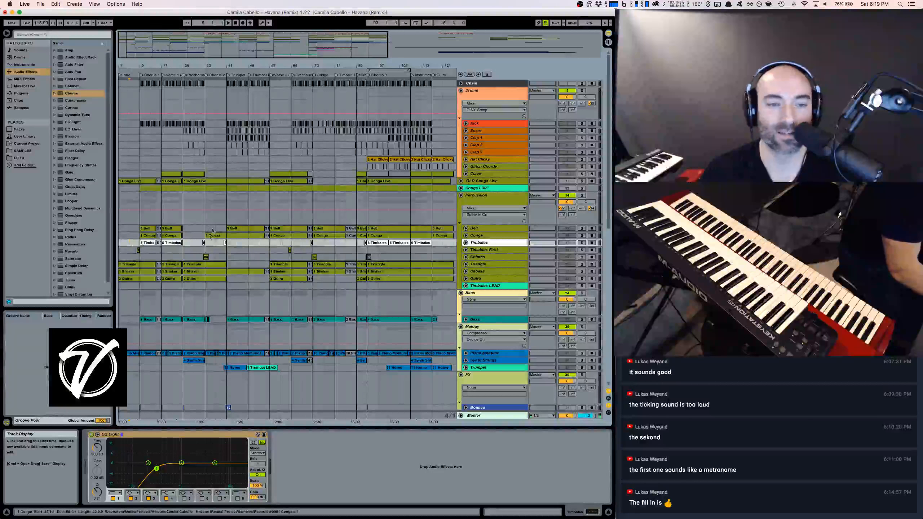
Clear the solo on the Timbales track and play the full mix from bar 5 through Chorus 1
{"action": "key", "text": "space"}
{"action": "key", "text": "space"}
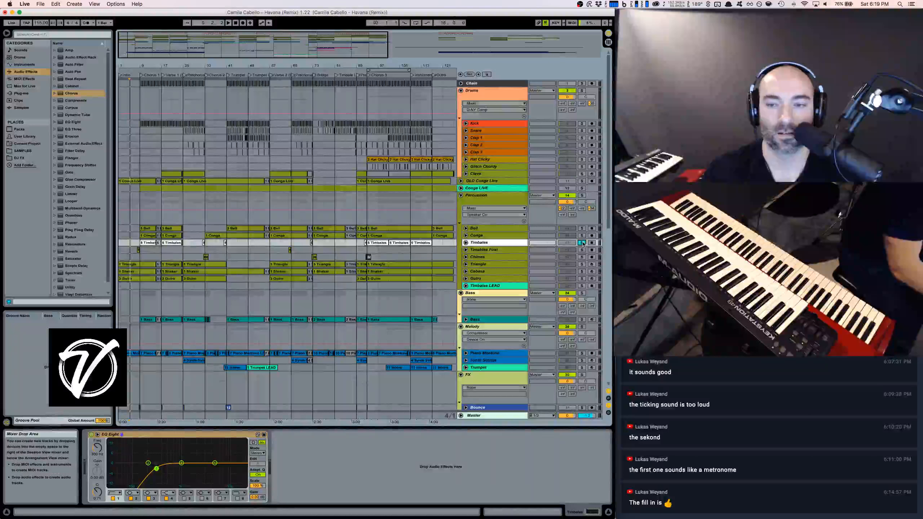
{"action": "left_click", "coordinate": [582, 244]}
{"action": "key", "text": "space"}
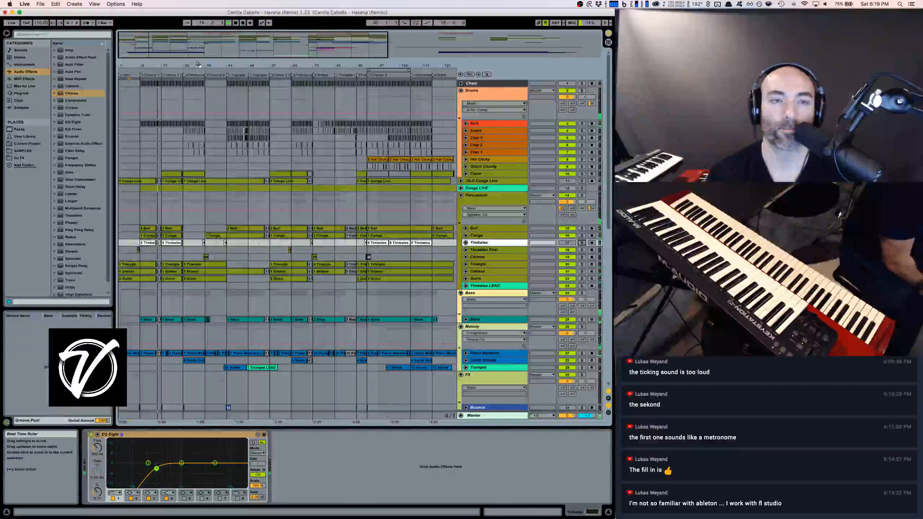
Play the transitions from Chorus 1 into Verse 1 and from Prechorus 1 into Chorus 2 to check the percussion fills
{"action": "left_click_drag", "start_coordinate": [197, 65], "coordinate": [225, 87]}
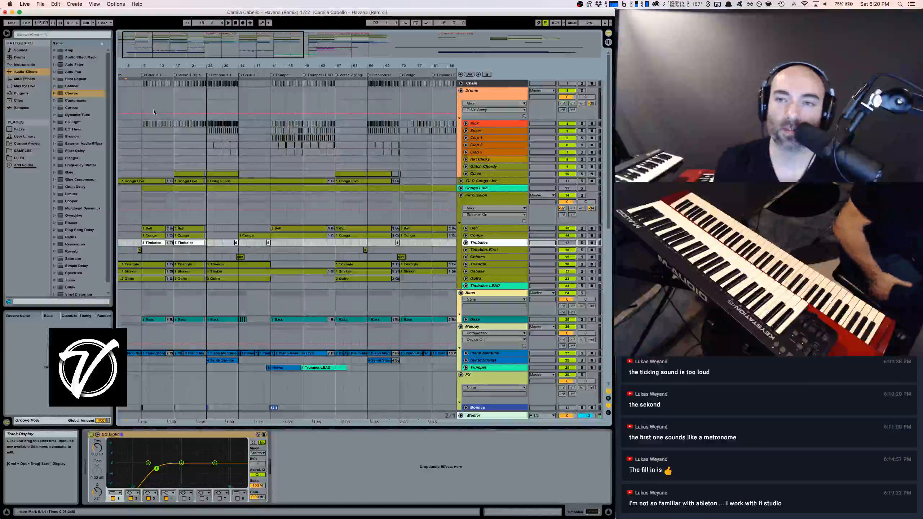
{"action": "left_click_drag", "start_coordinate": [170, 66], "coordinate": [174, 97]}
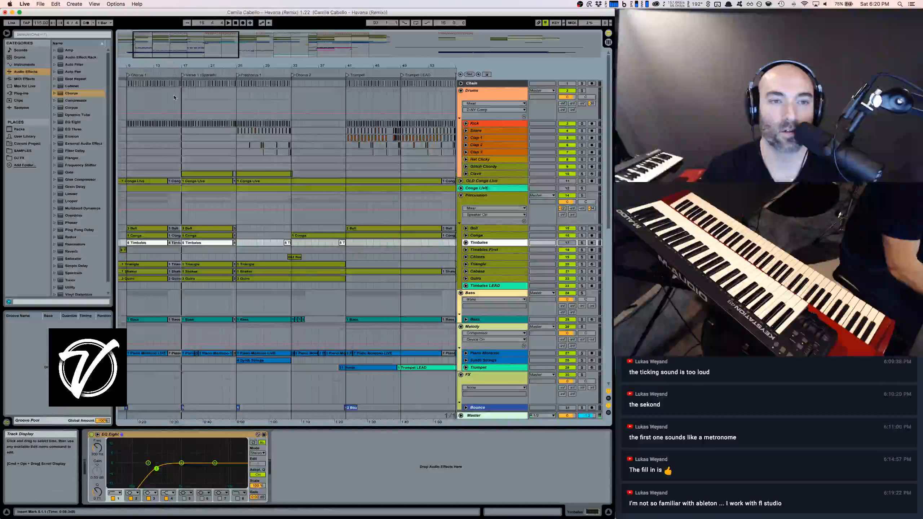
{"action": "left_click", "coordinate": [169, 97]}
{"action": "key", "text": "space"}
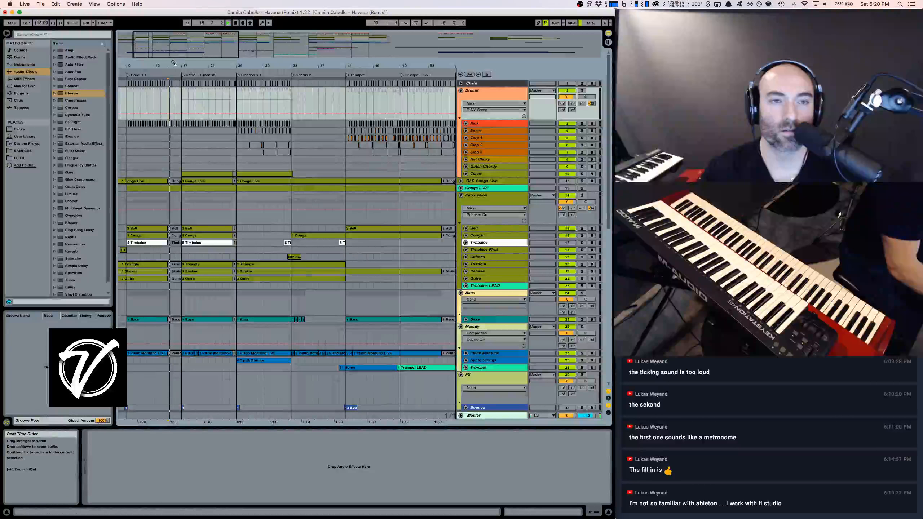
{"action": "left_click_drag", "start_coordinate": [174, 63], "coordinate": [178, 65]}
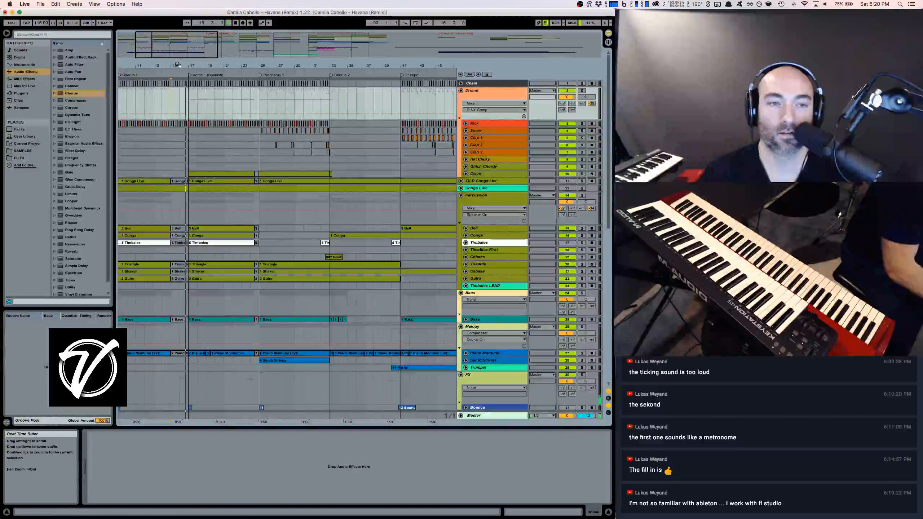
{"action": "left_click", "coordinate": [251, 98]}
{"action": "key", "text": "space"}
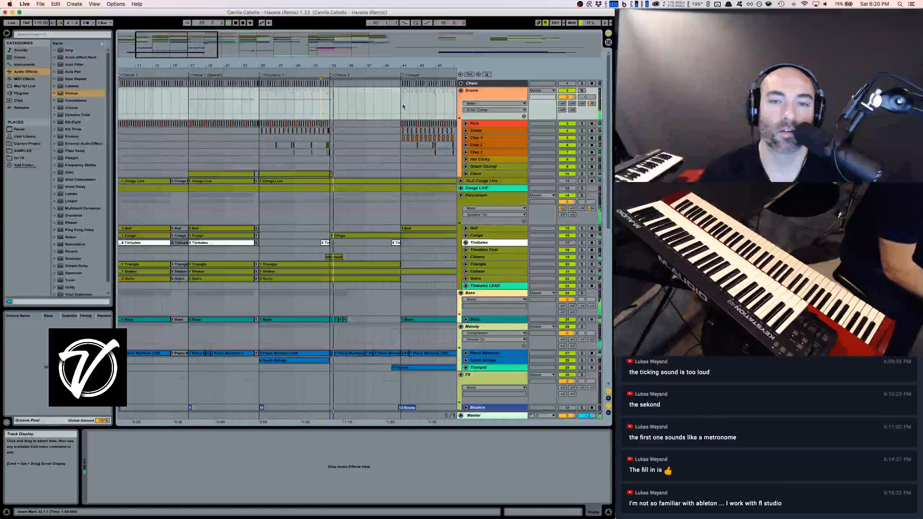
Play the transition from Chorus 2 into the Trumpet section and select the Trumpet track
{"action": "left_click", "coordinate": [392, 110]}
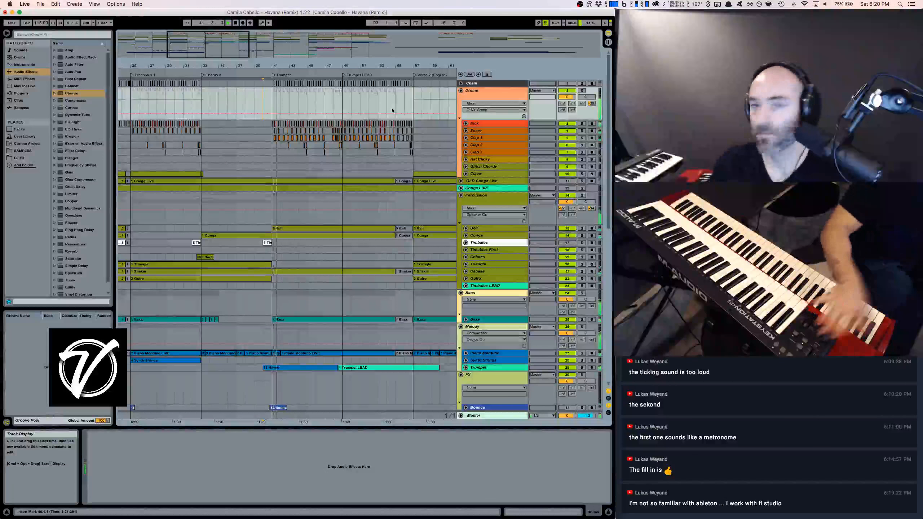
{"action": "scroll", "coordinate": [536, 165], "scroll_direction": "down", "scroll_amount": 5}
{"action": "left_click", "coordinate": [479, 300]}
{"action": "key", "text": "space"}
{"action": "left_click_drag", "start_coordinate": [352, 65], "coordinate": [340, 53]}
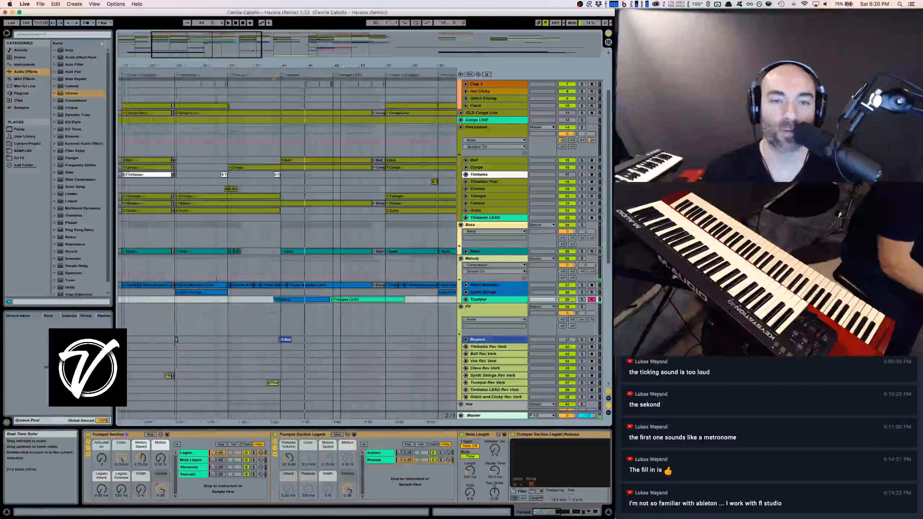
Play the transition from Trumpet LEAD into Verse 2, starting at bar 55, to check the percussion
{"action": "left_click", "coordinate": [370, 181]}
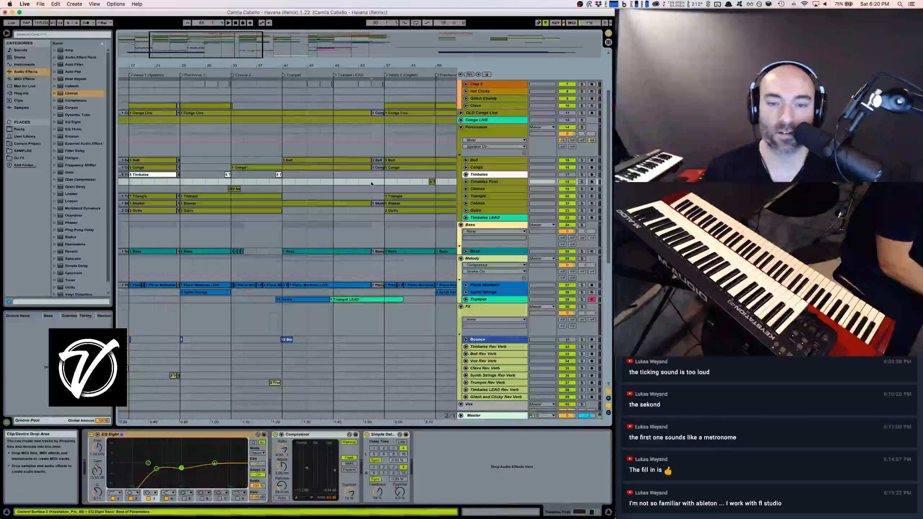
{"action": "key", "text": "space"}
{"action": "scroll", "coordinate": [376, 175], "scroll_direction": "right", "scroll_amount": 5}
{"action": "scroll", "coordinate": [376, 178], "scroll_direction": "down", "scroll_amount": 4}
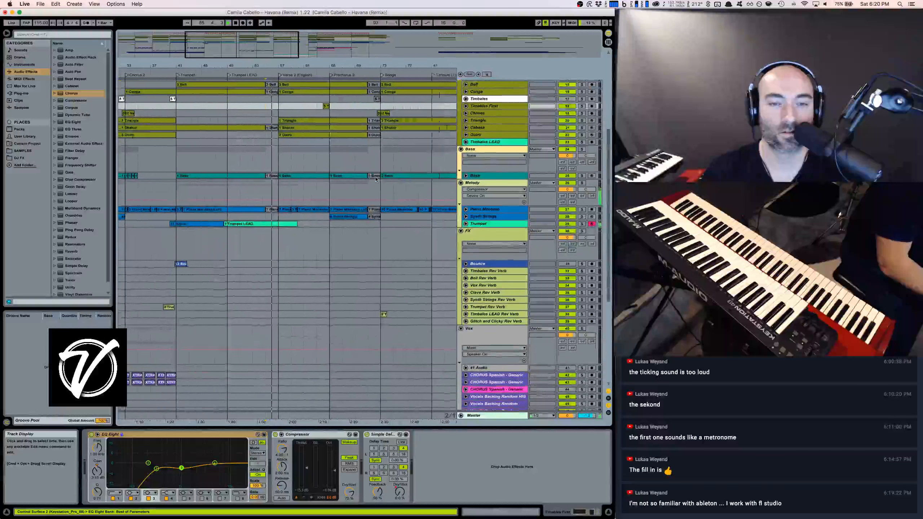
{"action": "scroll", "coordinate": [376, 179], "scroll_direction": "down", "scroll_amount": 2}
{"action": "scroll", "coordinate": [376, 179], "scroll_direction": "right", "scroll_amount": 1}
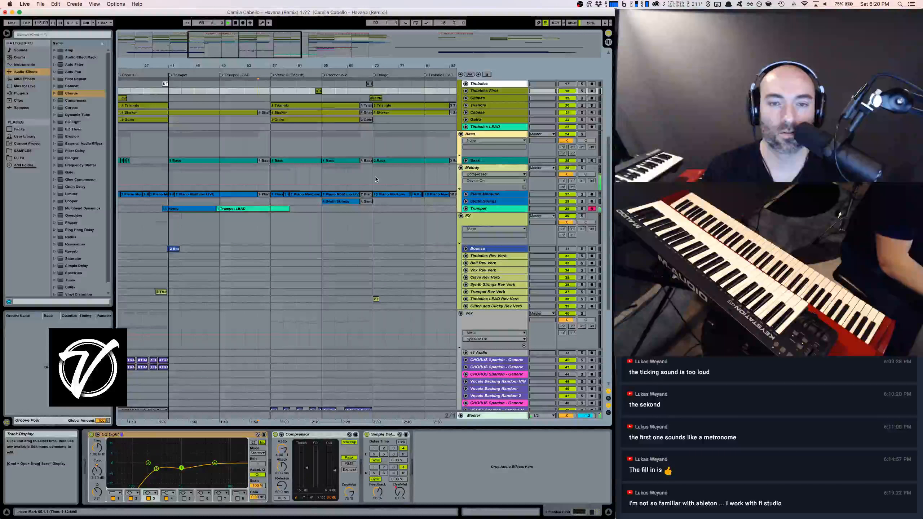
Play the lead-ins to Prechorus 2, the Bridge and Timbales LEAD to check the fills, stopping after the last
{"action": "left_click", "coordinate": [366, 176]}
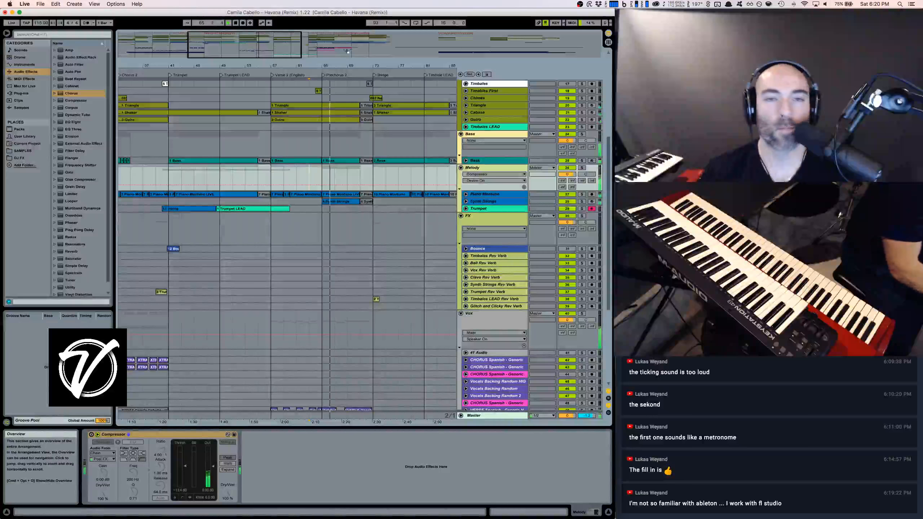
{"action": "left_click_drag", "start_coordinate": [359, 66], "coordinate": [318, 64]}
{"action": "left_click", "coordinate": [337, 87]}
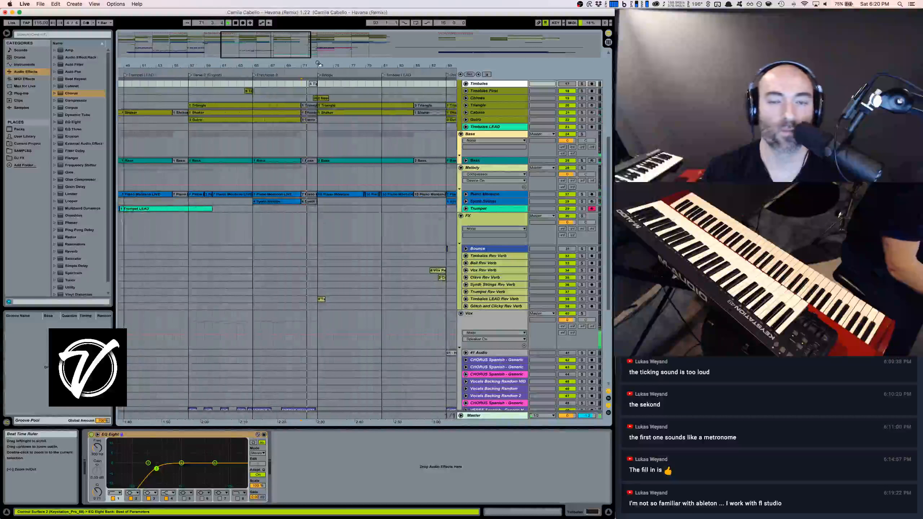
{"action": "left_click", "coordinate": [373, 76]}
{"action": "left_click_drag", "start_coordinate": [390, 66], "coordinate": [384, 65]}
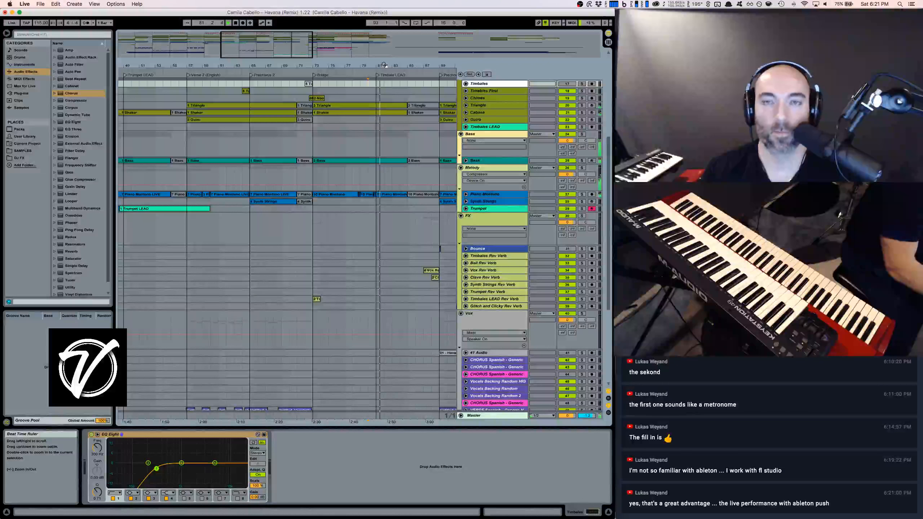
{"action": "key", "text": "space"}
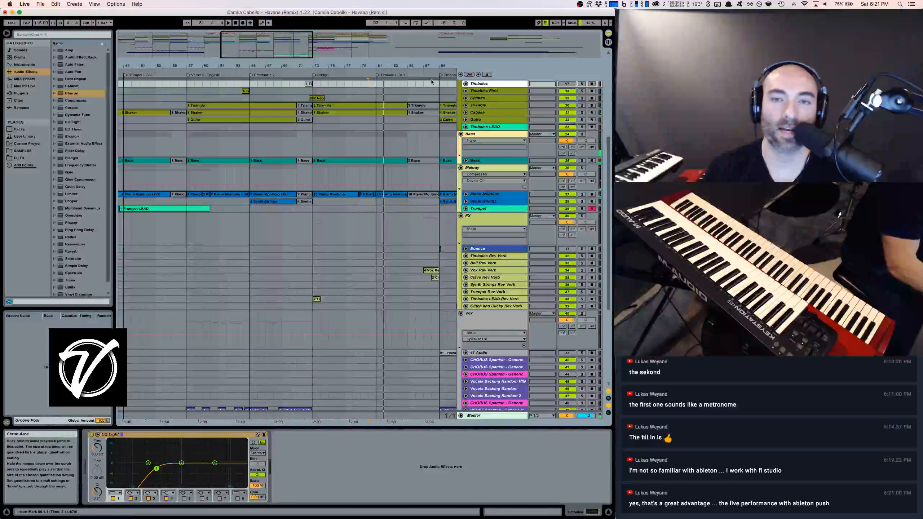
Play from the second half of Timbales LEAD through Prechorus 3 into Chorus 3
{"action": "left_click", "coordinate": [409, 85]}
{"action": "mouse_move", "coordinate": [409, 66]}
{"action": "left_mouse_down"}
{"action": "mouse_move", "coordinate": [372, 75]}
{"action": "mouse_move", "coordinate": [323, 63]}
{"action": "left_mouse_up"}
{"action": "key", "text": "space"}
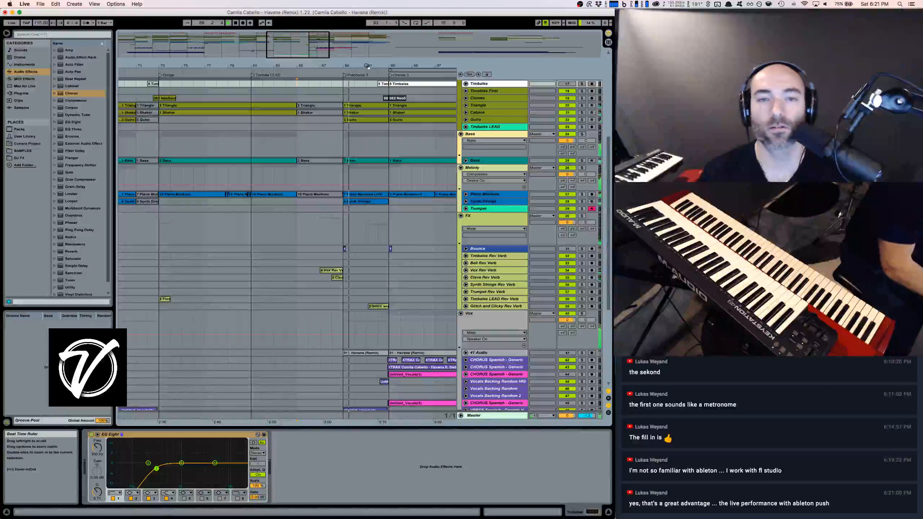
{"action": "scroll", "coordinate": [406, 332], "scroll_direction": "down", "scroll_amount": 5}
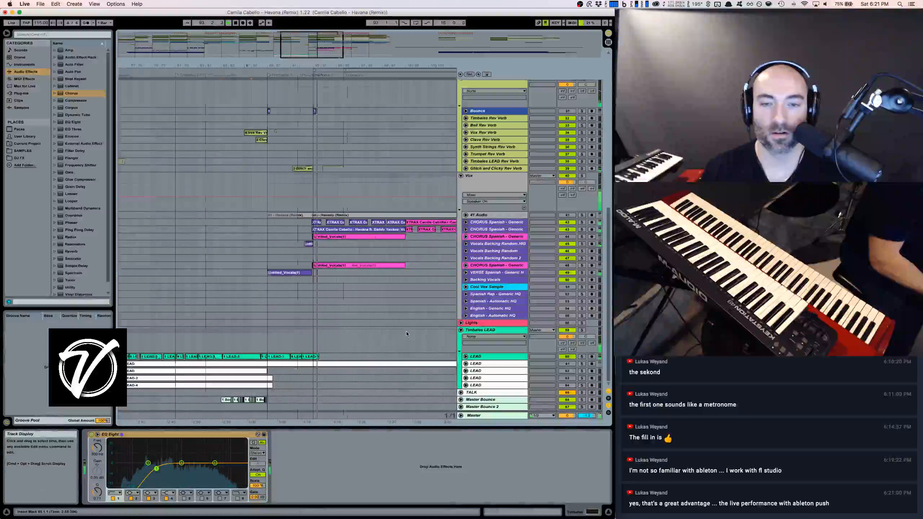
{"action": "scroll", "coordinate": [405, 331], "scroll_direction": "right", "scroll_amount": 4}
Play the end of Chorus 3 to check its transition into the Instrumental Refrain
{"action": "left_click", "coordinate": [404, 95]}
{"action": "key", "text": "space"}
{"action": "key", "text": "space"}
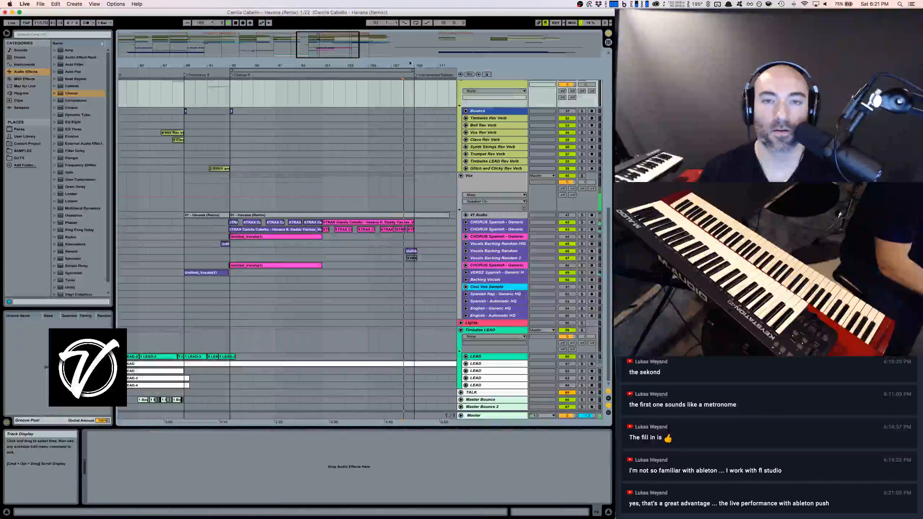
{"action": "left_click_drag", "start_coordinate": [410, 64], "coordinate": [393, 82]}
{"action": "scroll", "coordinate": [393, 83], "scroll_direction": "right", "scroll_amount": 5}
Play part of the Instrumental Refrain and the Outro from bar 117 to the end, and stop playback
{"action": "left_click", "coordinate": [345, 106]}
{"action": "key", "text": "space"}
{"action": "key", "text": "space"}
{"action": "mouse_move", "coordinate": [374, 65]}
{"action": "left_mouse_down"}
{"action": "mouse_move", "coordinate": [339, 55]}
{"action": "mouse_move", "coordinate": [334, 43]}
{"action": "left_mouse_up"}
{"action": "left_click", "coordinate": [326, 103]}
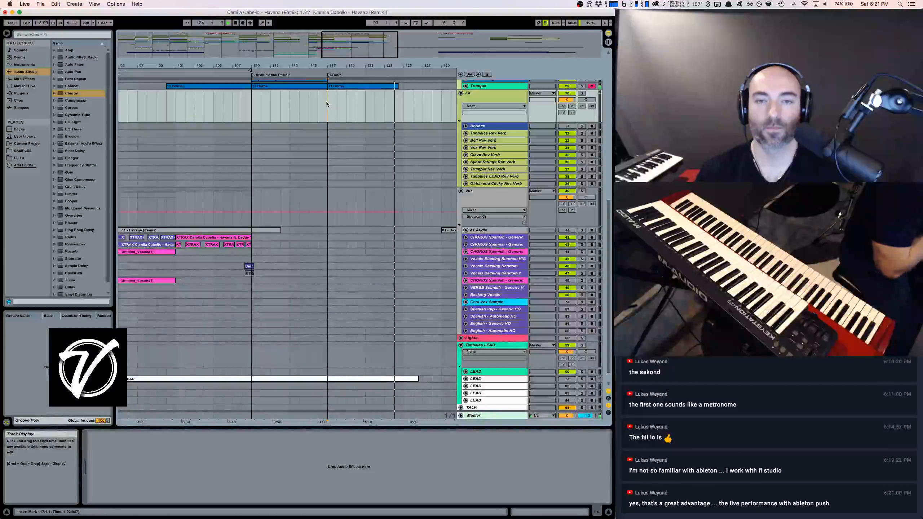
{"action": "key", "text": "space"}
Unfold the Lights group, inspect its L Parcan track across the whole arrangement, and fold the tracks again
{"action": "scroll", "coordinate": [412, 187], "scroll_direction": "up", "scroll_amount": 10}
{"action": "scroll", "coordinate": [416, 163], "scroll_direction": "down", "scroll_amount": 10}
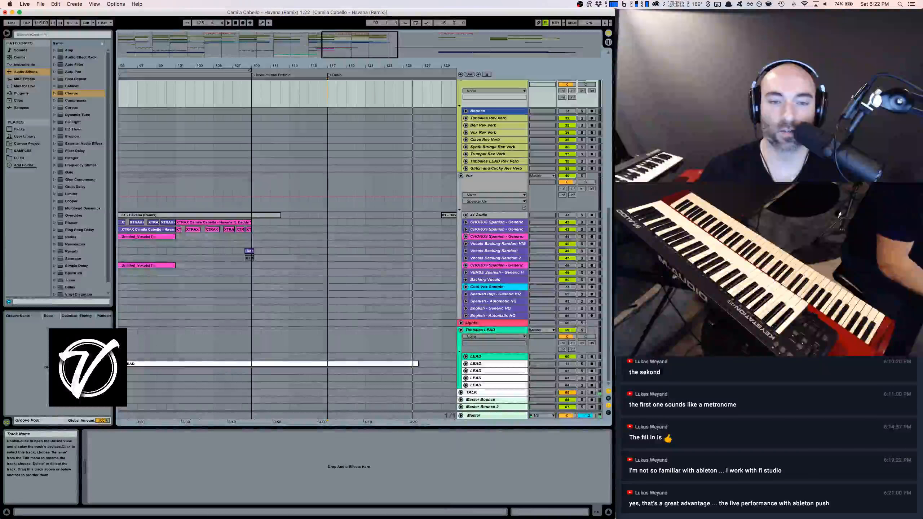
{"action": "left_click", "coordinate": [460, 323]}
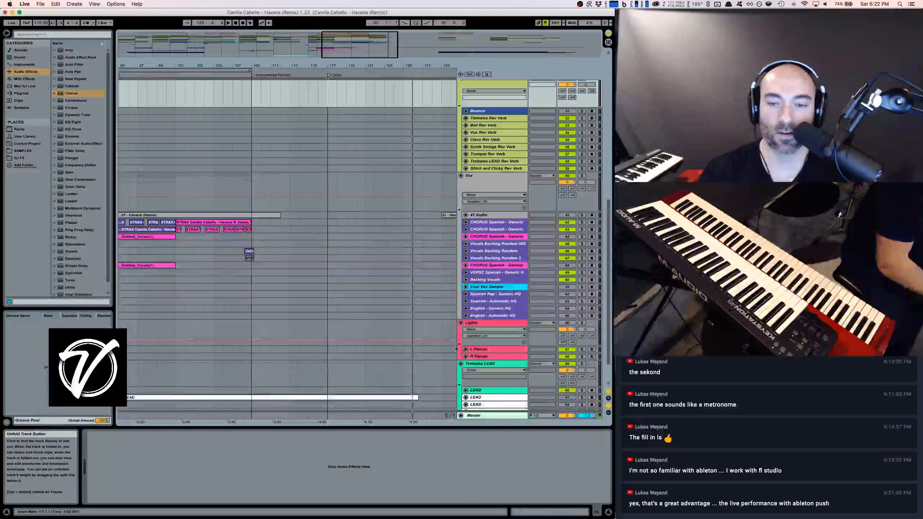
{"action": "left_click", "coordinate": [466, 349]}
{"action": "scroll", "coordinate": [472, 254], "scroll_direction": "down", "scroll_amount": 5}
{"action": "key", "text": "minus"}
{"action": "key", "text": "minus"}
{"action": "key", "text": "minus"}
{"action": "left_click", "coordinate": [466, 150], "text": "alt"}
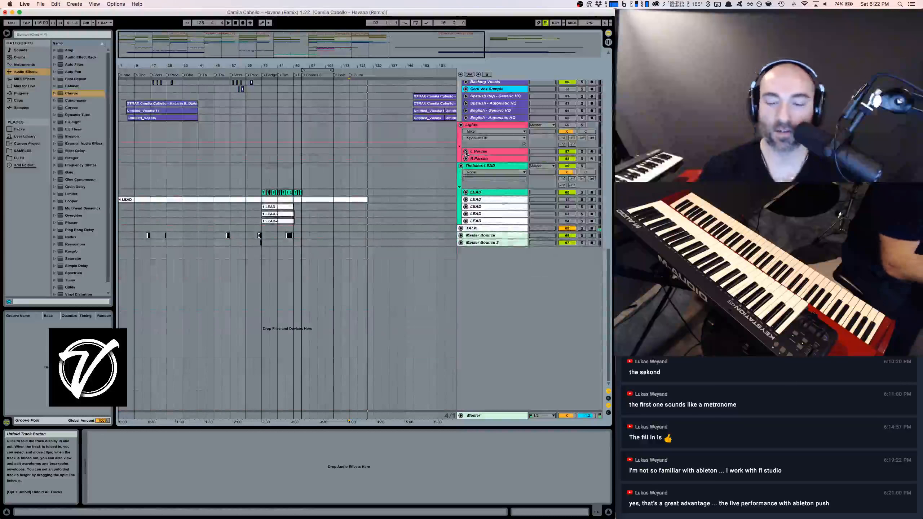
{"action": "scroll", "coordinate": [322, 290], "scroll_direction": "up", "scroll_amount": 15}
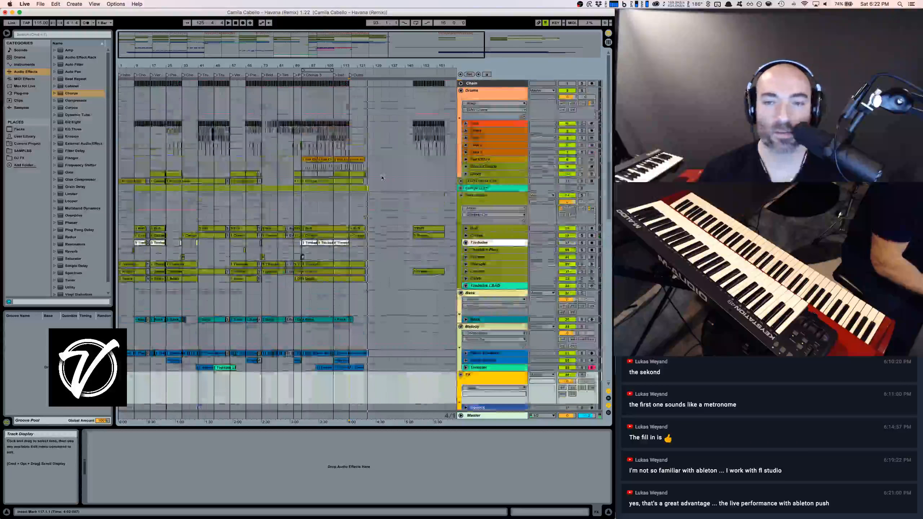
{"action": "left_click_drag", "start_coordinate": [293, 67], "coordinate": [282, 64]}
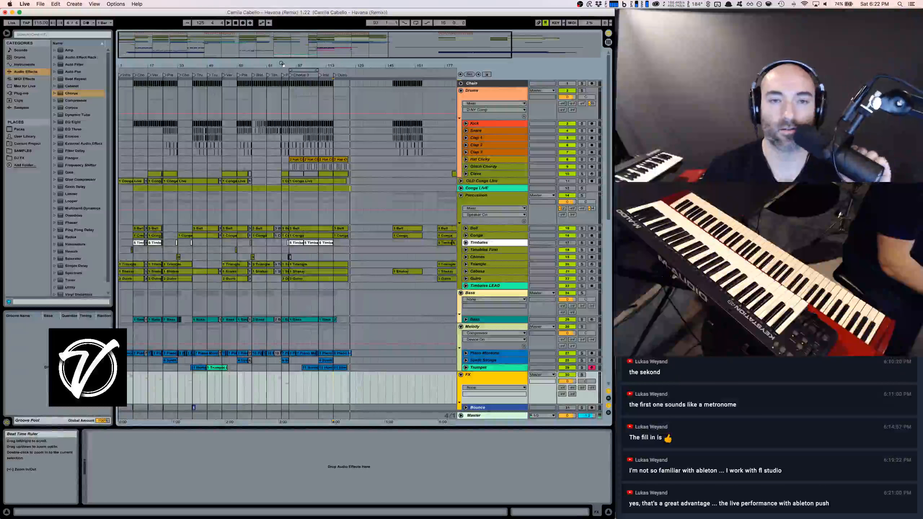
{"action": "left_click_drag", "start_coordinate": [253, 65], "coordinate": [260, 68]}
Switch to Chrome, tick off the chopped up "Havana" samples item in the Trello checklist, and move Fix intro Piano just above Polish Outro and Ending
{"action": "key", "text": "super+Tab"}
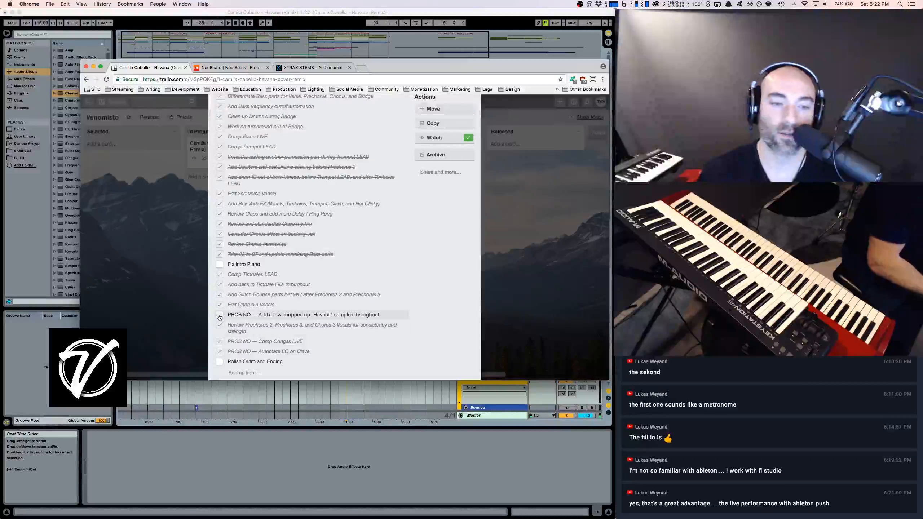
{"action": "left_click", "coordinate": [220, 315]}
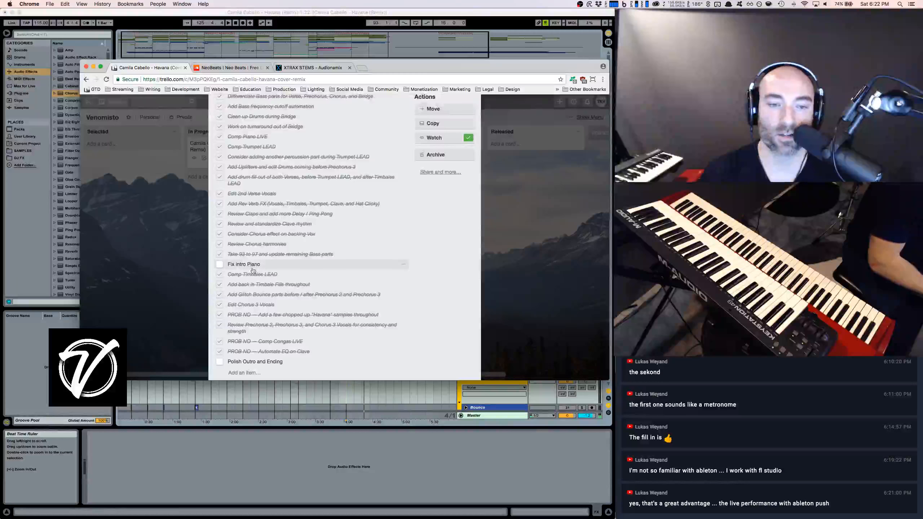
{"action": "left_click_drag", "start_coordinate": [253, 271], "coordinate": [256, 355]}
{"action": "scroll", "coordinate": [264, 349], "scroll_direction": "up", "scroll_amount": 10}
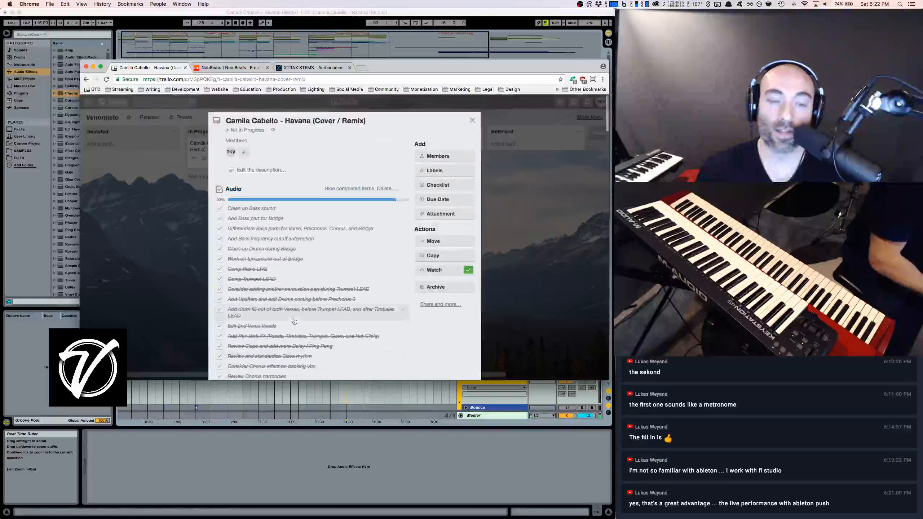
{"action": "scroll", "coordinate": [294, 321], "scroll_direction": "down", "scroll_amount": 3}
{"action": "scroll", "coordinate": [294, 321], "scroll_direction": "down", "scroll_amount": 3}
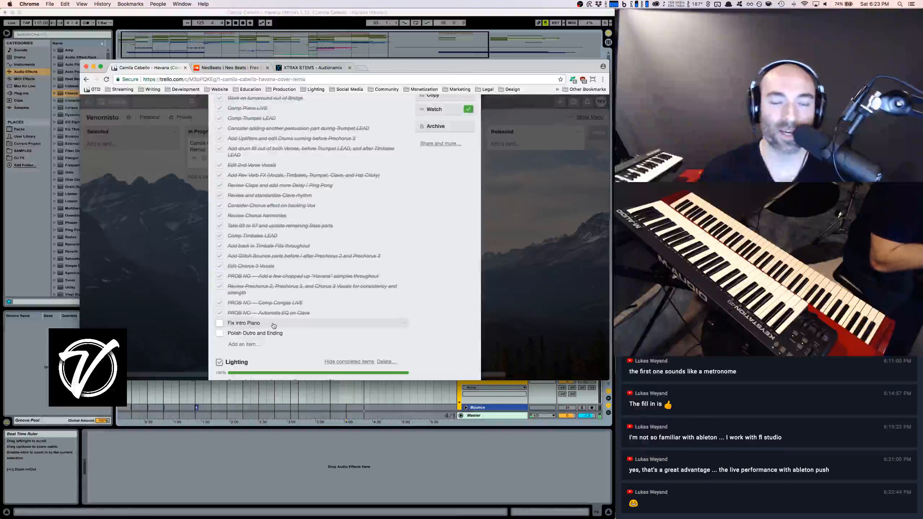
Reset Ableton Live's playback position to bar 1, and back in Chrome tick off Polish Outro and Ending and move it above Fix intro Piano
{"action": "left_click", "coordinate": [234, 27]}
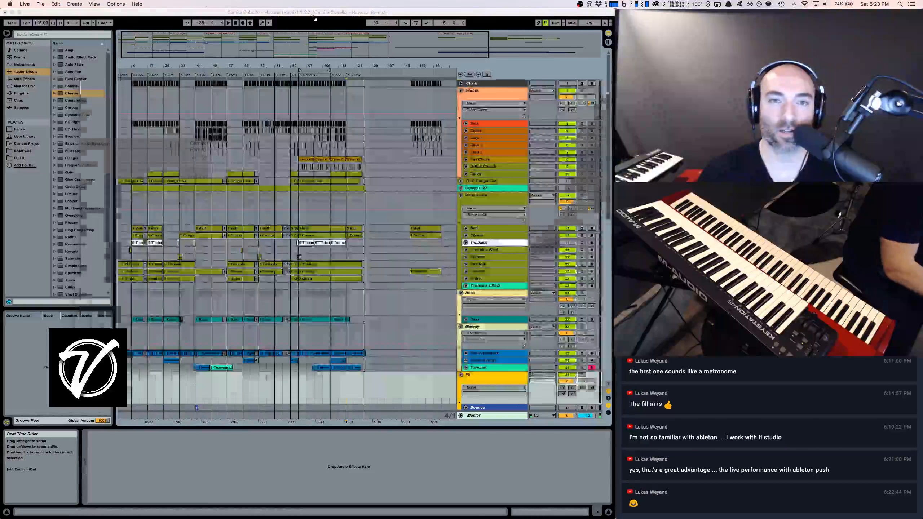
{"action": "left_click", "coordinate": [235, 23]}
{"action": "key", "text": "super+Tab"}
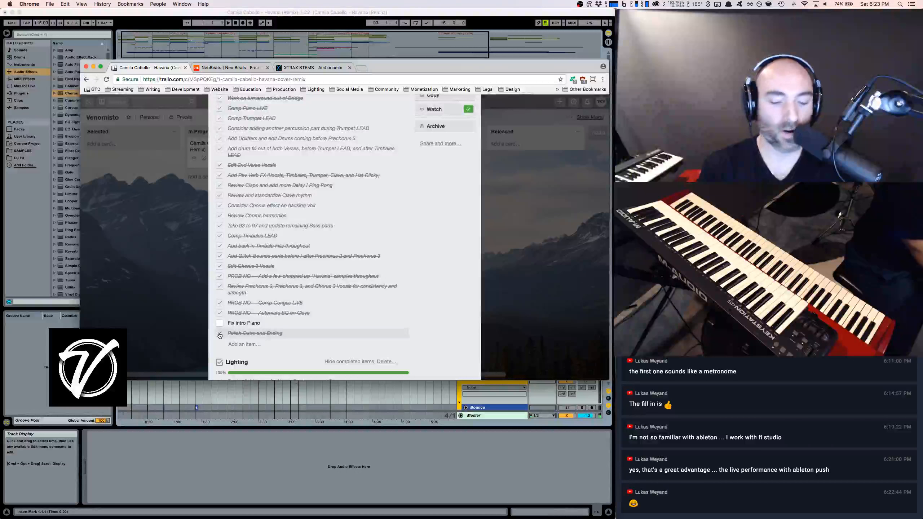
{"action": "left_click_drag", "start_coordinate": [245, 333], "coordinate": [246, 323]}
Rename the Fix intro Piano checklist item to "Considering fixing intro Piano" and switch back to Ableton Live
{"action": "left_click", "coordinate": [274, 334]}
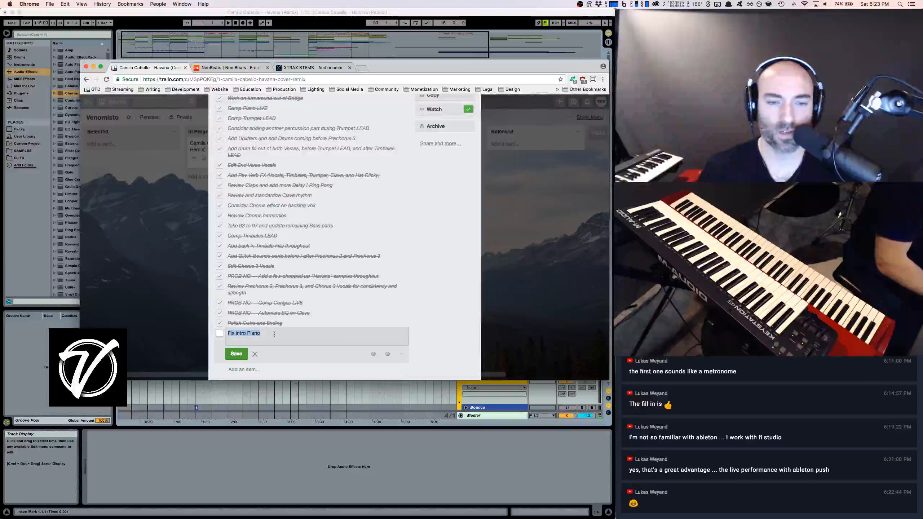
{"action": "double_click", "coordinate": [230, 333]}
{"action": "type", "text": "Consid"}
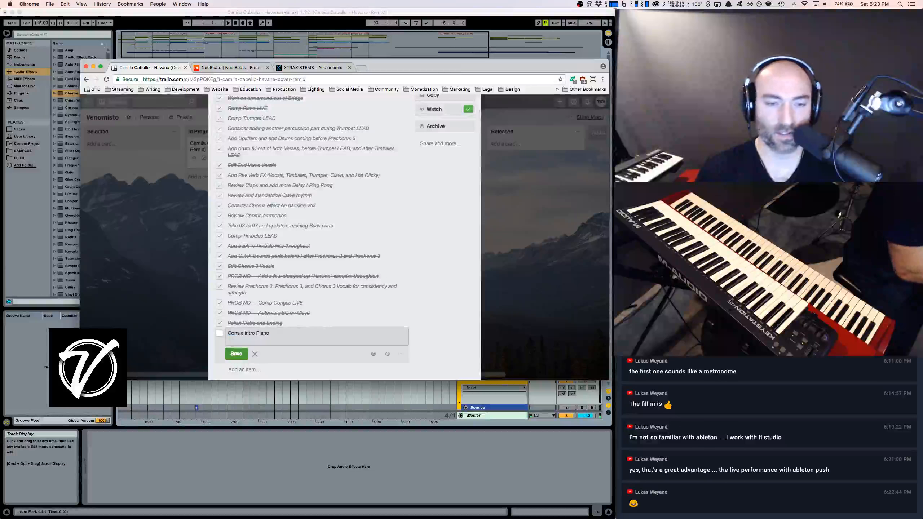
{"action": "type", "text": "erinf fix"}
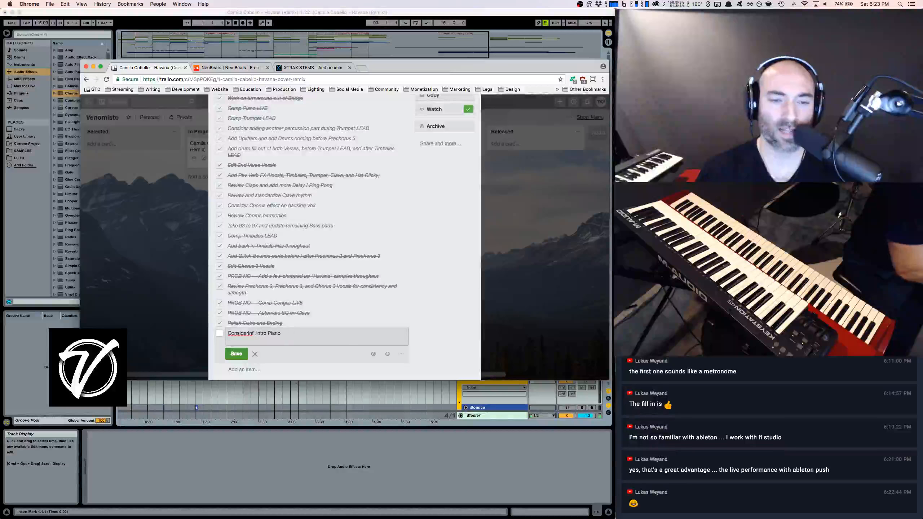
{"action": "key", "text": "BackSpace"}
{"action": "key", "text": "BackSpace"}
{"action": "type", "text": "g fixing"}
{"action": "key", "text": "Return"}
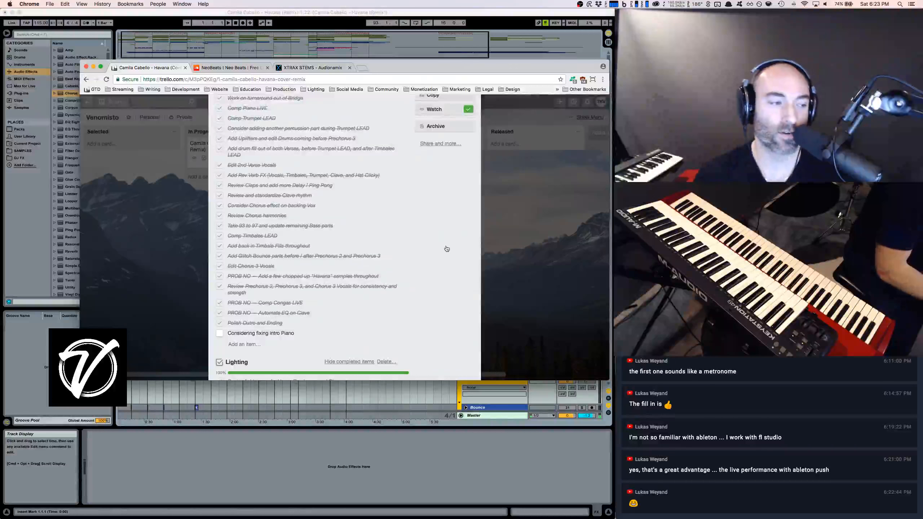
{"action": "key", "text": "super+Tab"}
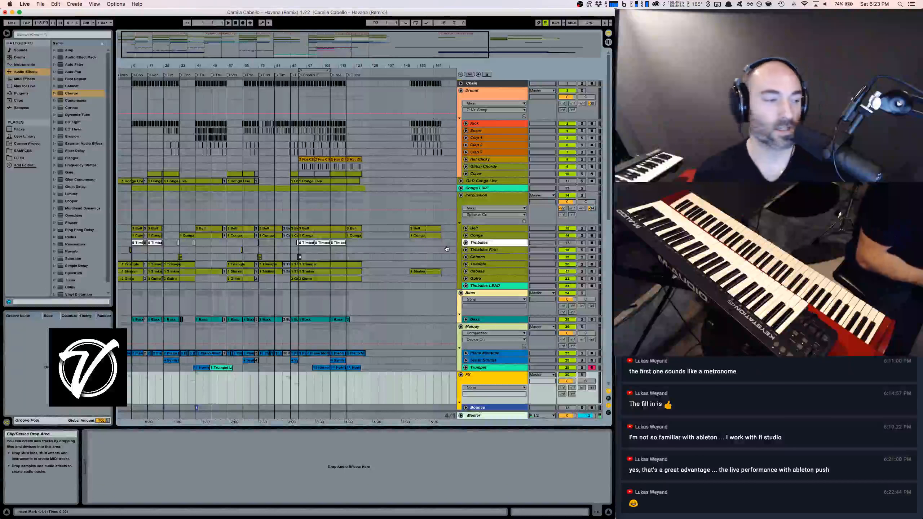
{"action": "key", "text": "super+Tab"}
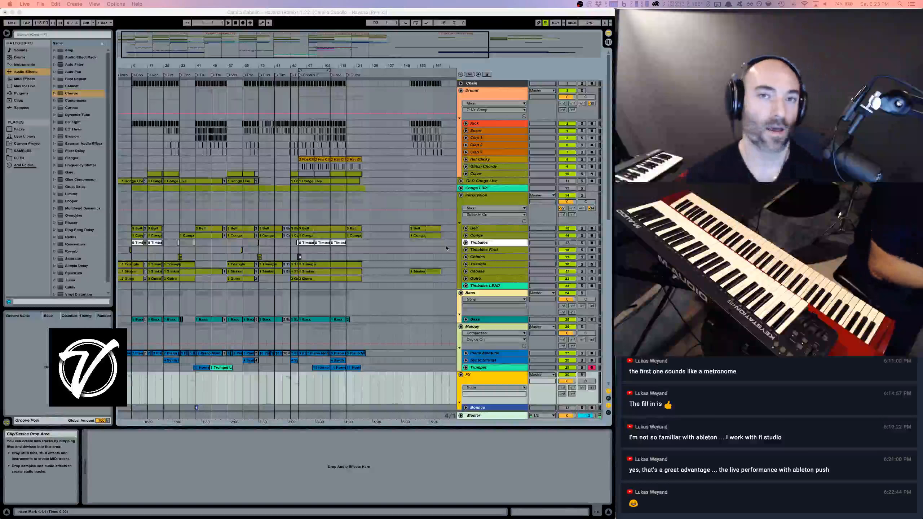